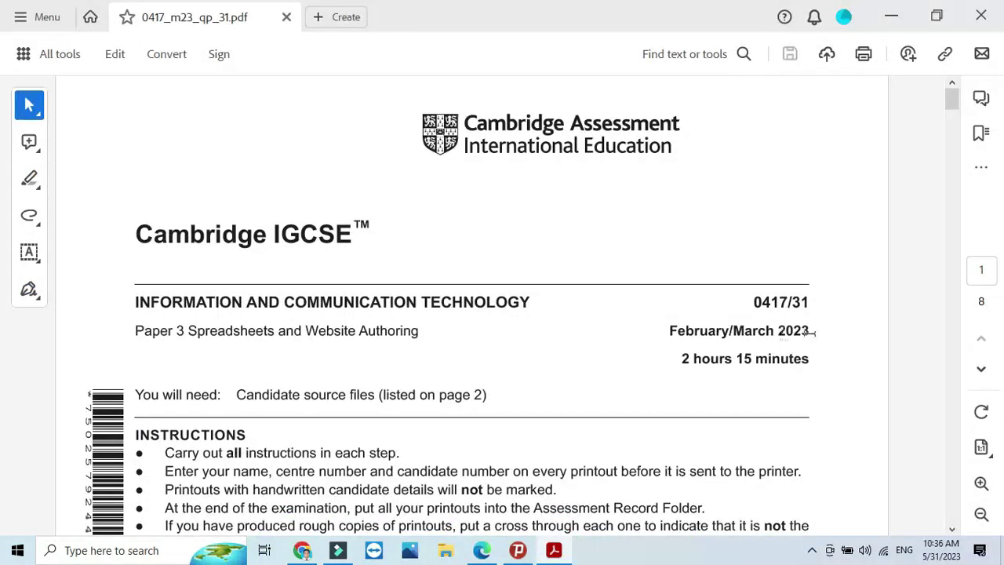
# Review the question paper's exam session and Spreadsheets topic, and the source files introduction on page 2.
pyautogui.moveTo(809, 330); pyautogui.dragTo(669, 331)
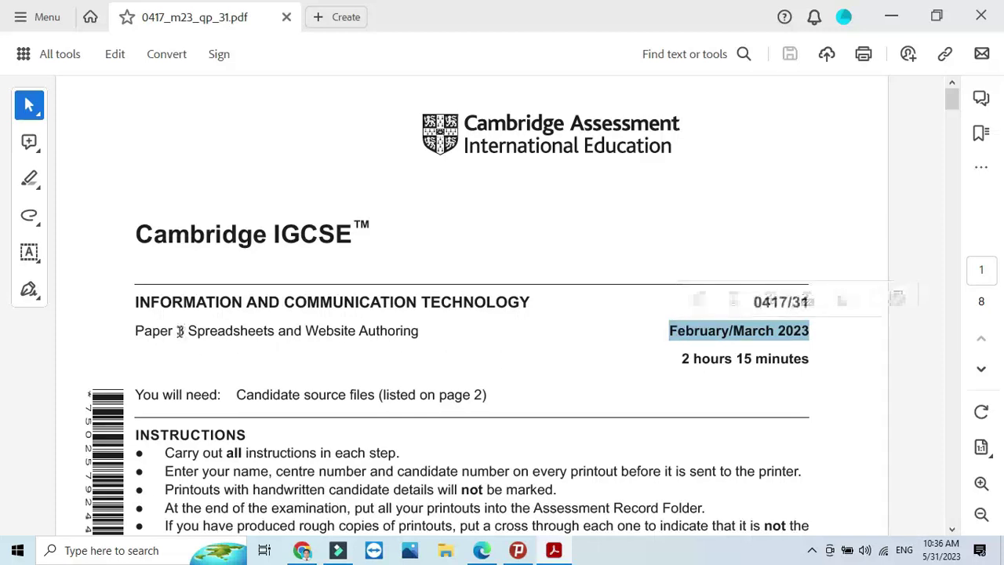
pyautogui.moveTo(188, 330); pyautogui.dragTo(274, 331)
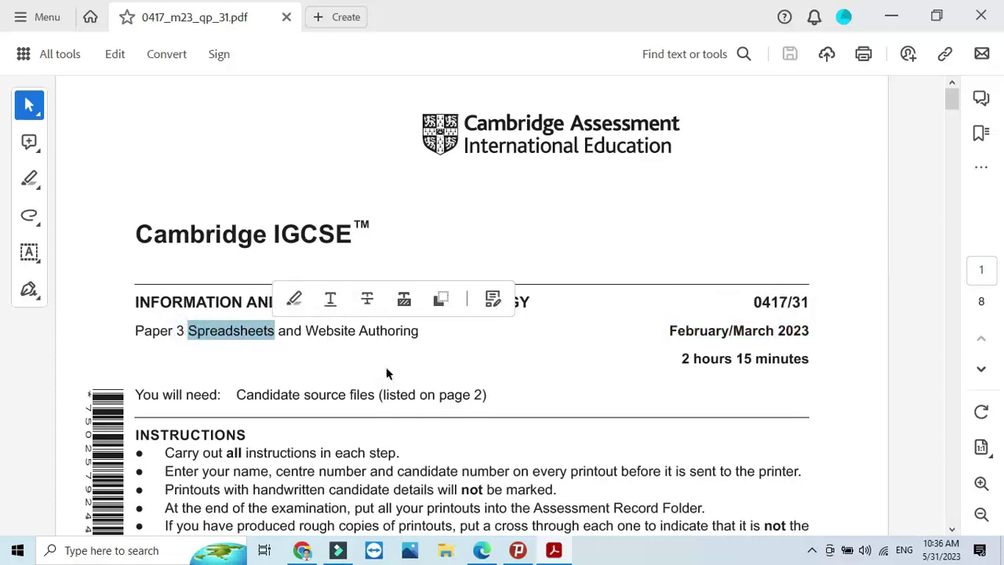
pyautogui.scroll(-10, 423, 413)
pyautogui.scroll(-8, 423, 413)
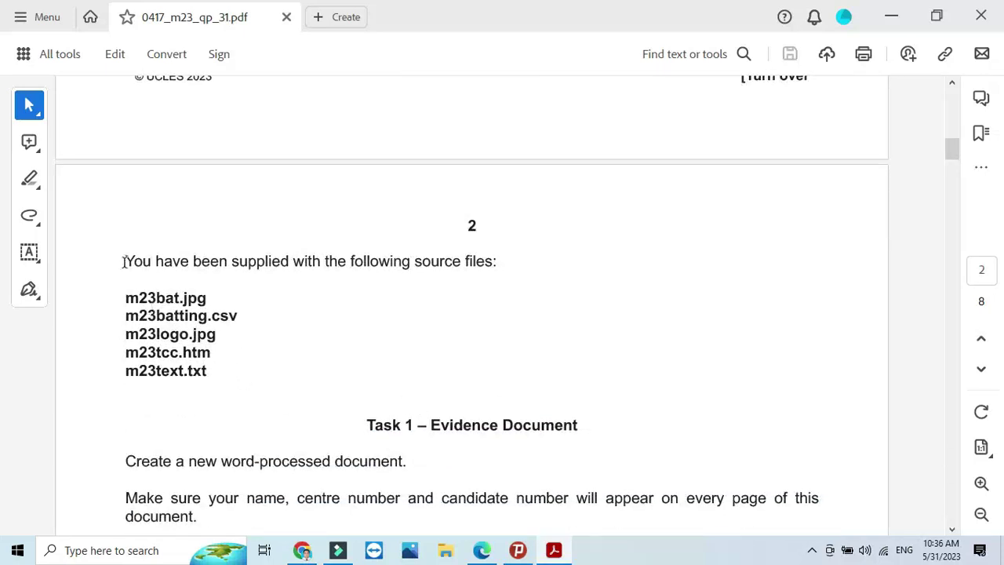
pyautogui.moveTo(125, 261); pyautogui.dragTo(498, 262)
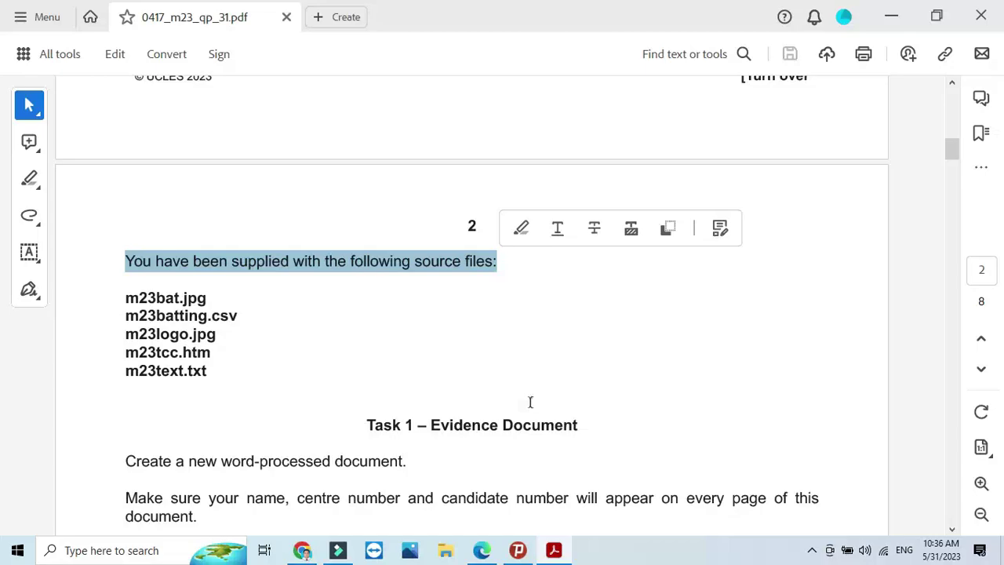
# Check the supplied source files in the P3 folder on the desktop.
pyautogui.click(892, 22)
pyautogui.doubleClick(800, 100)
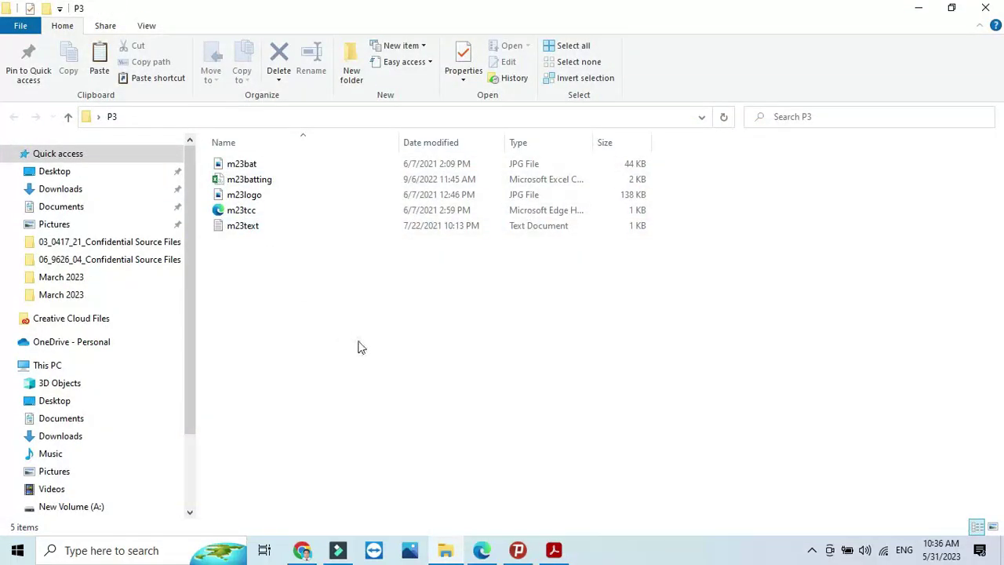
pyautogui.click(918, 8)
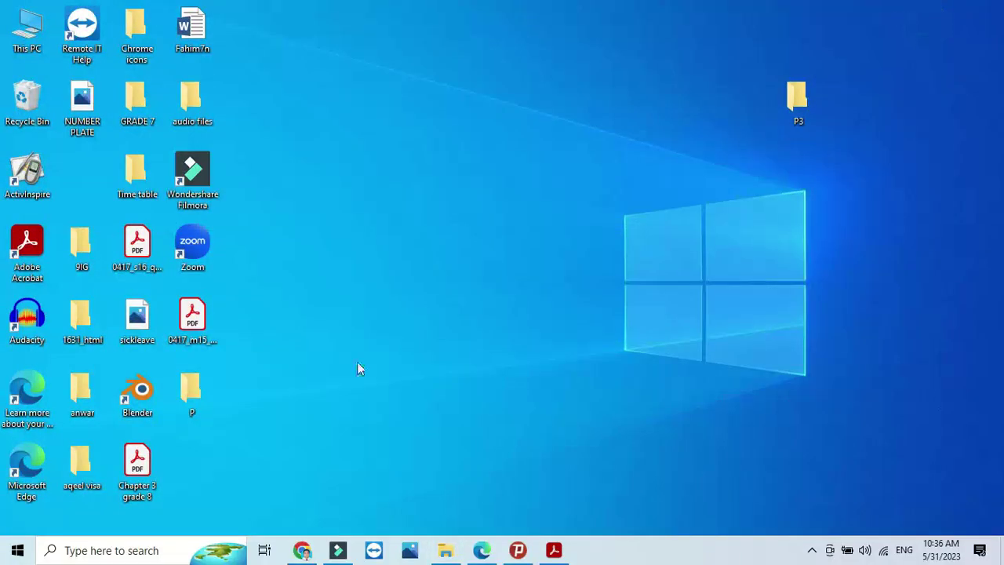
# Return to the question paper in Adobe Acrobat and find the Task 1 – Evidence Document section.
pyautogui.click(554, 549)
pyautogui.scroll(-6, 455, 396)
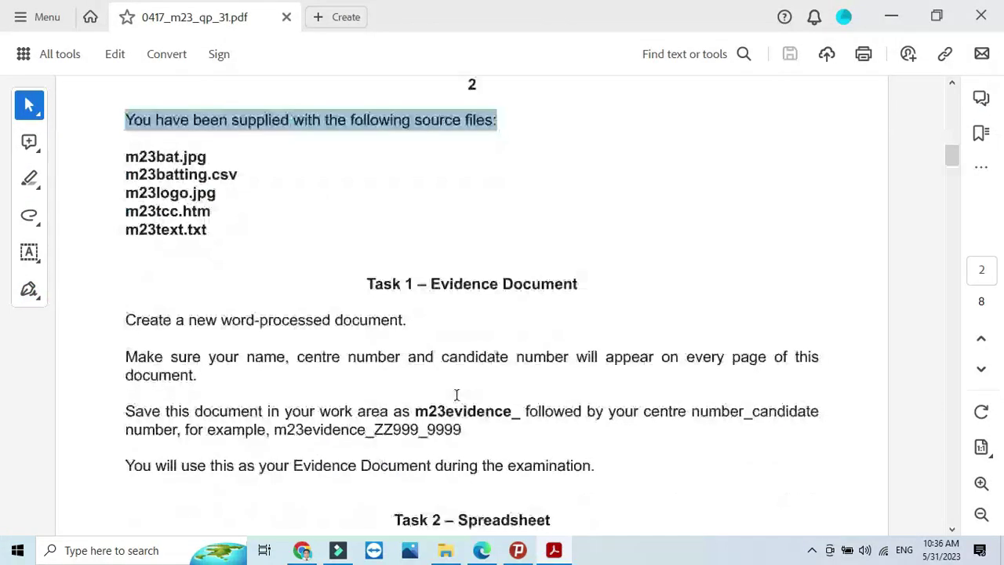
pyautogui.moveTo(365, 142); pyautogui.dragTo(589, 145)
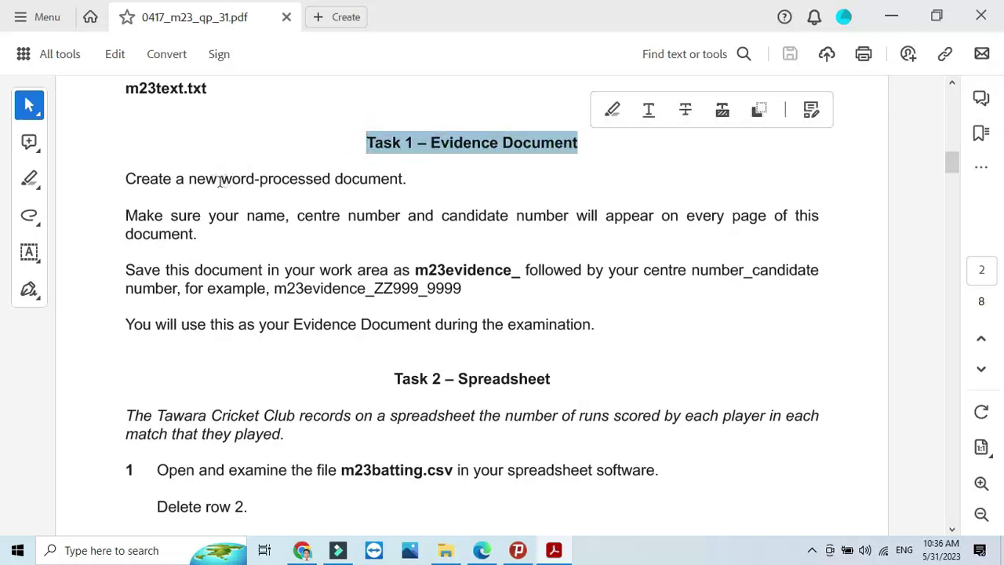
# Switch to Word 2016 and create a new blank document.
pyautogui.click(173, 553)
pyautogui.write('WOR')
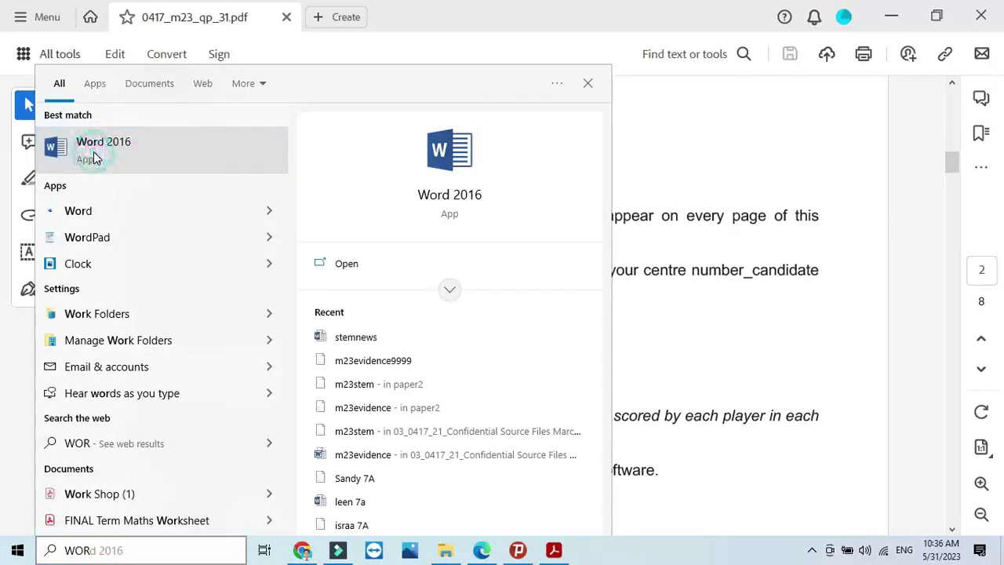
pyautogui.click(93, 151)
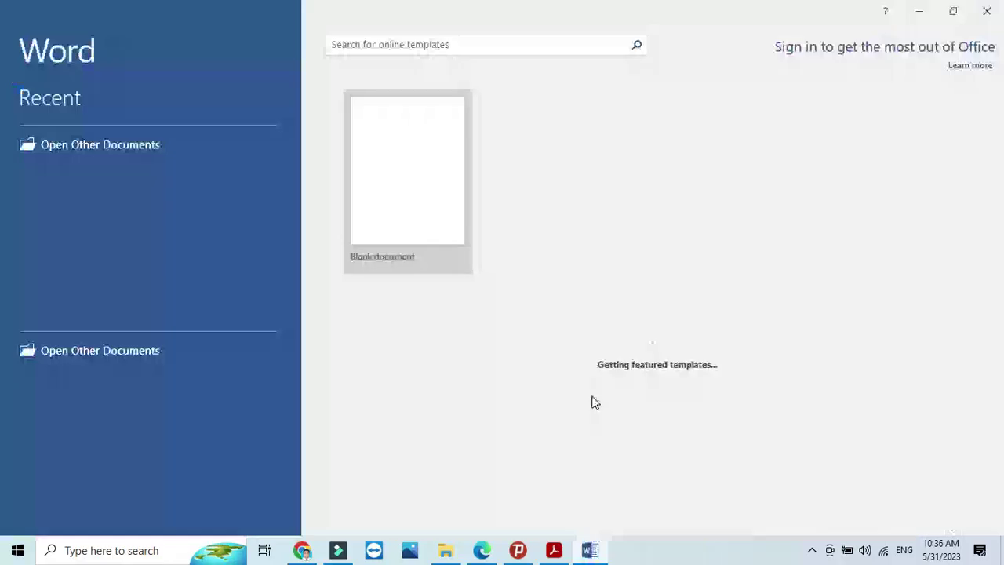
pyautogui.click(410, 171)
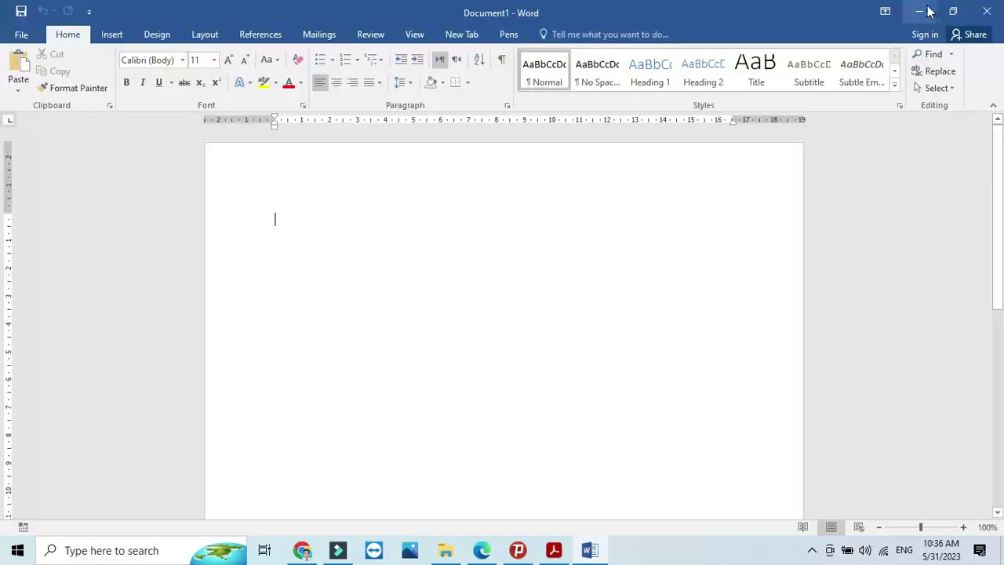
# Return to the question paper, read the Task 1 header requirements and copy the example file name m23evidence_ZZ999_9999.
pyautogui.click(921, 12)
pyautogui.click(267, 219)
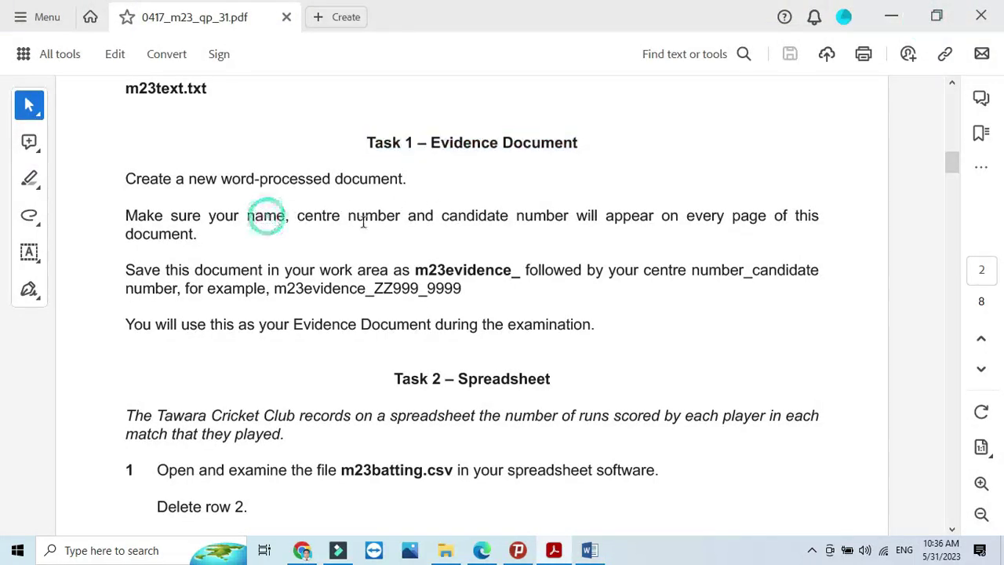
pyautogui.click(376, 217)
pyautogui.click(495, 216)
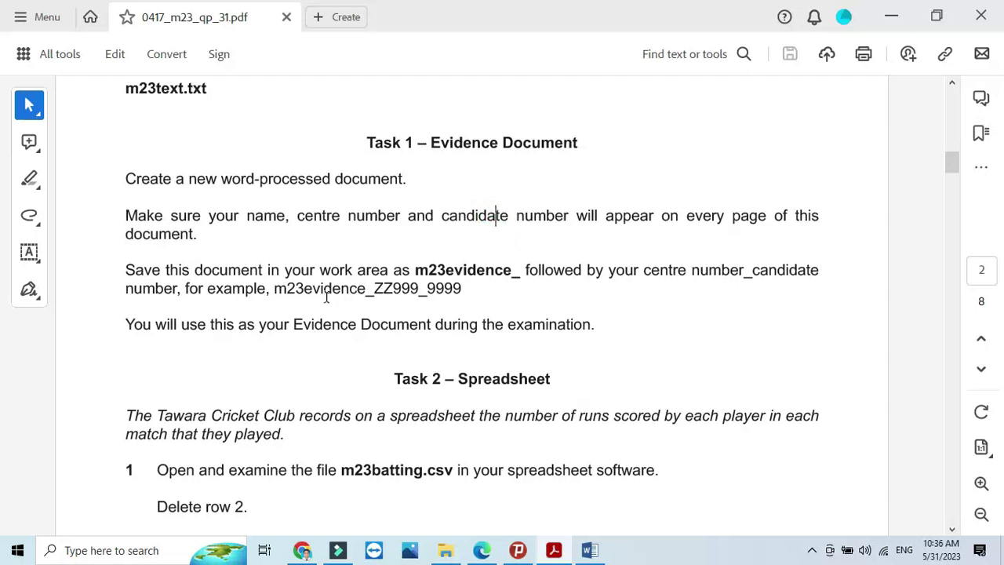
pyautogui.moveTo(274, 289); pyautogui.dragTo(445, 290)
pyautogui.rightClick(409, 296)
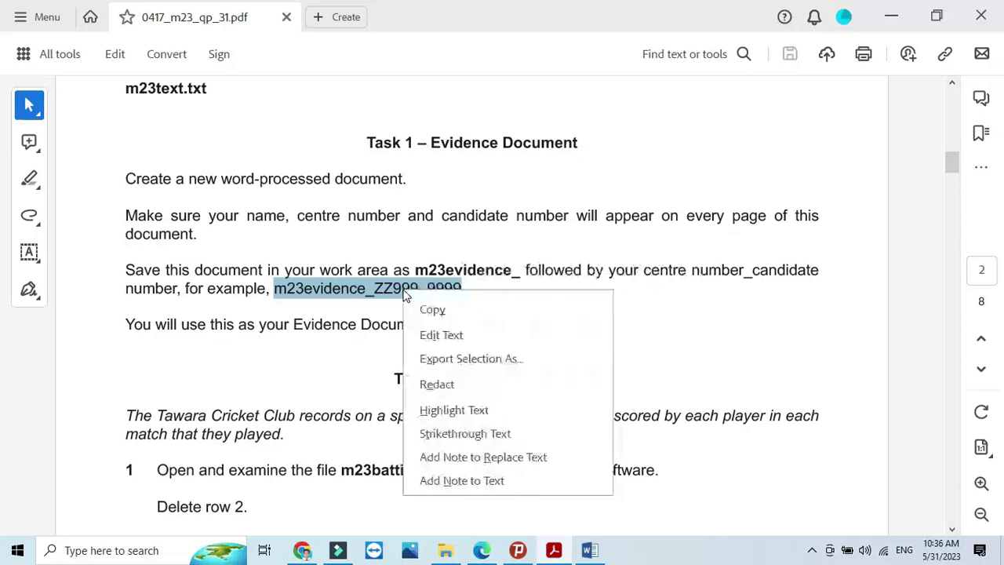
pyautogui.click(427, 309)
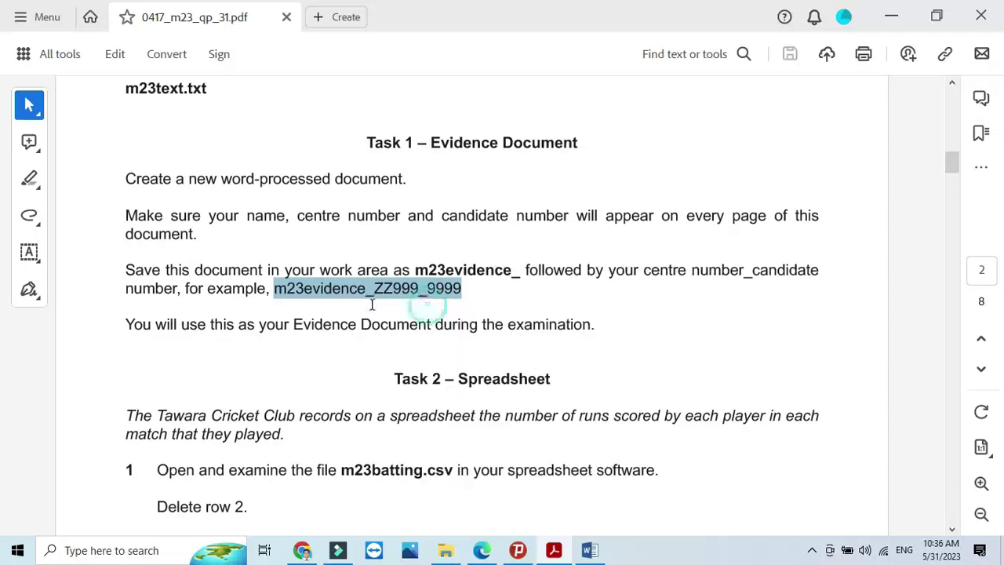
# Switch back to the blank Word document and insert a Blank (Three Columns) header.
pyautogui.click(591, 552)
pyautogui.click(111, 34)
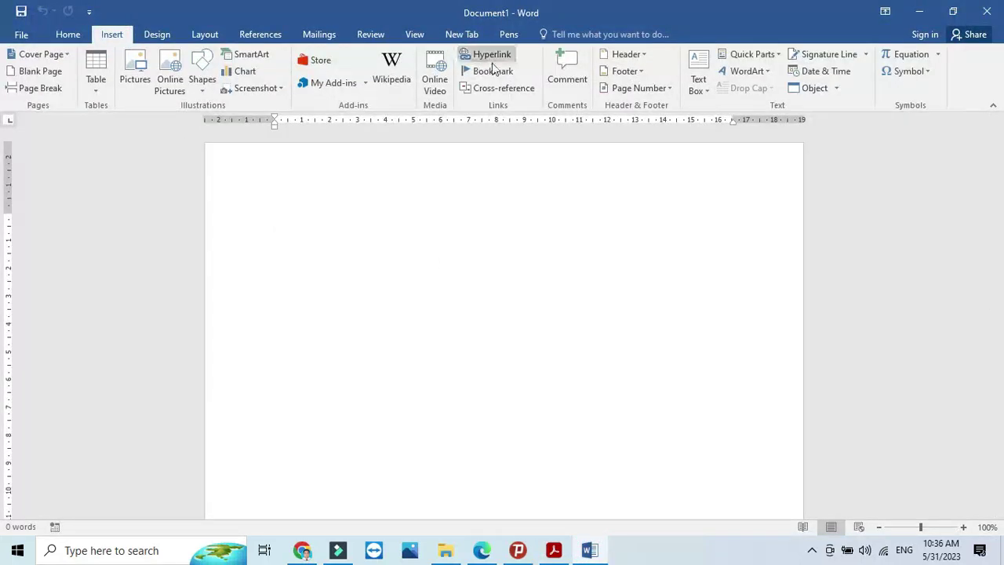
pyautogui.click(623, 53)
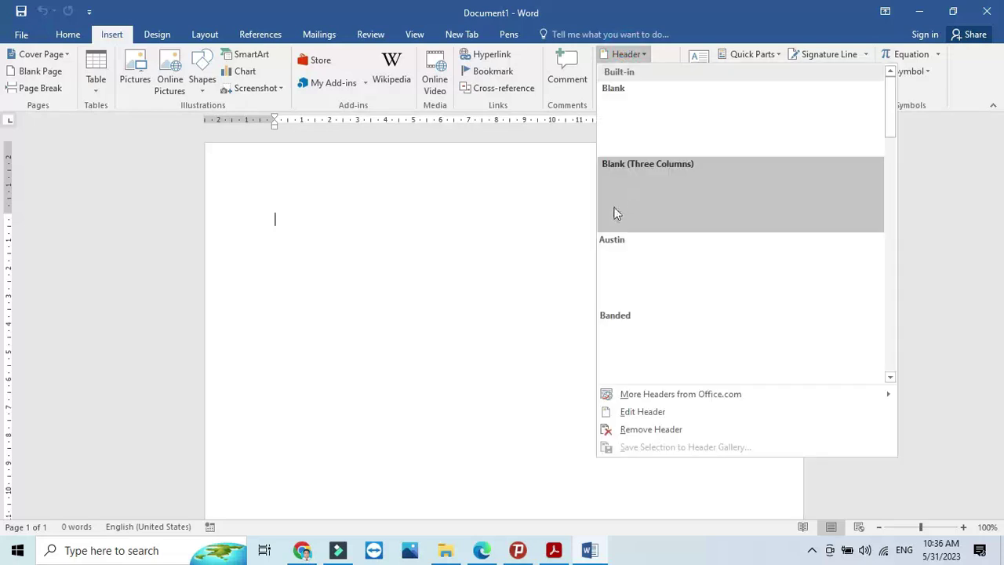
pyautogui.click(615, 208)
# Enter the candidate's name, centre number and candidate number in the three header placeholders and close the header.
pyautogui.click(323, 187)
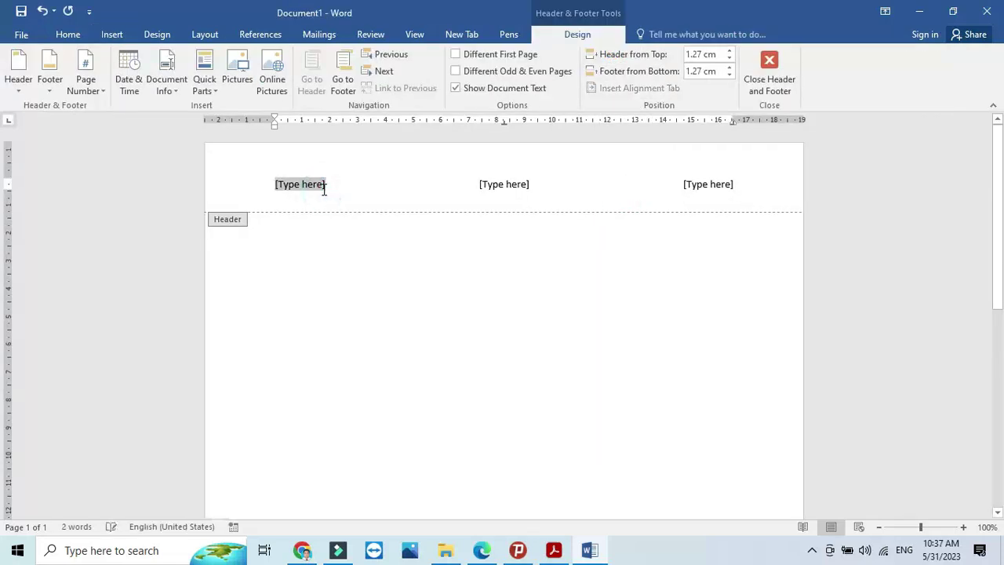
pyautogui.write('fAHIM')
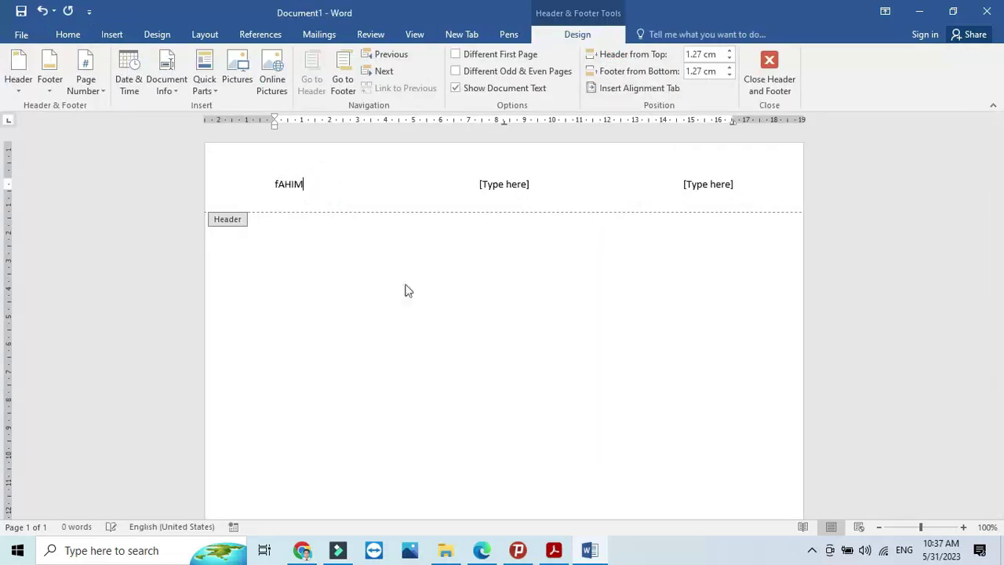
pyautogui.click(279, 181)
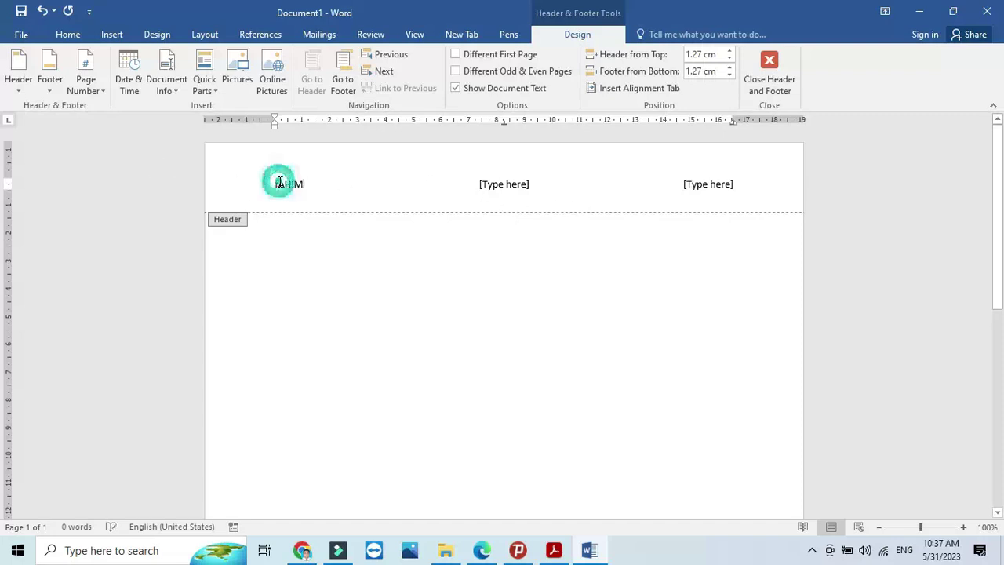
pyautogui.press('BackSpace')
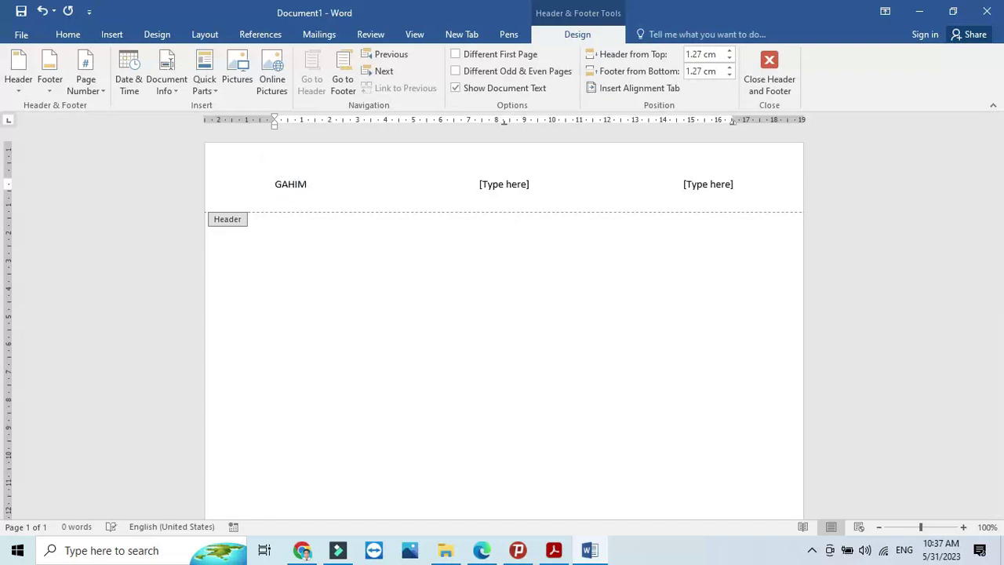
pyautogui.click(486, 188)
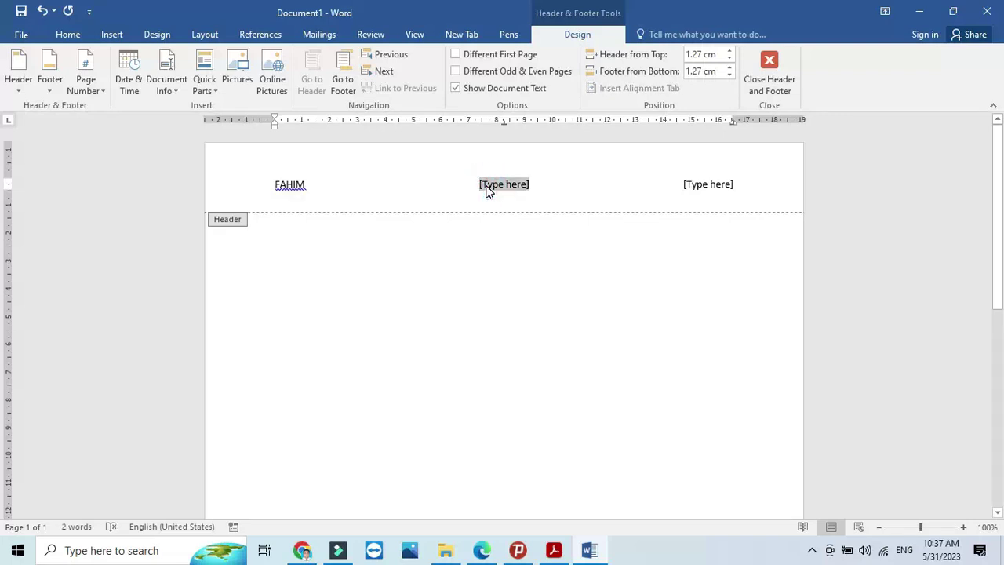
pyautogui.write('XX999')
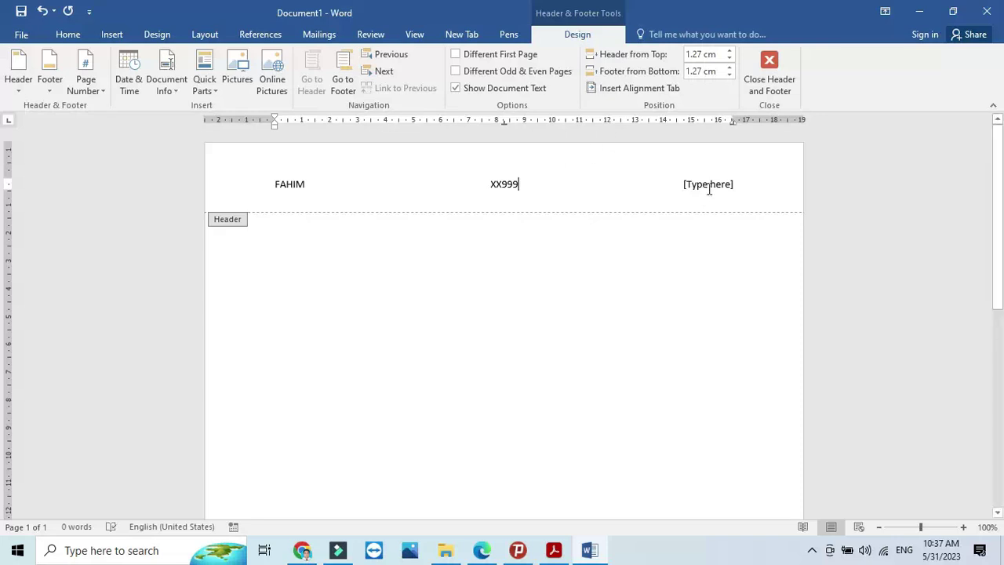
pyautogui.click(709, 188)
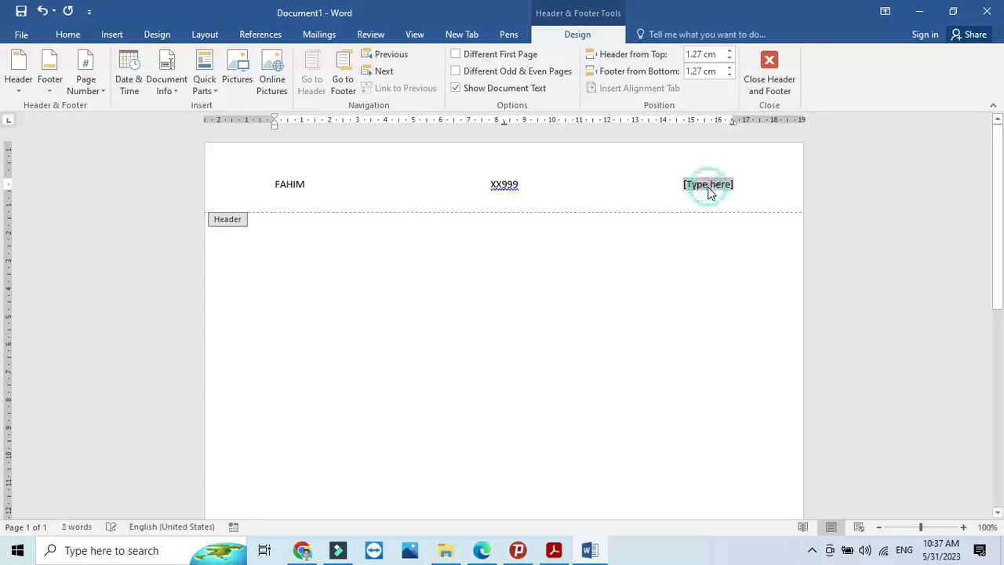
pyautogui.write('9999')
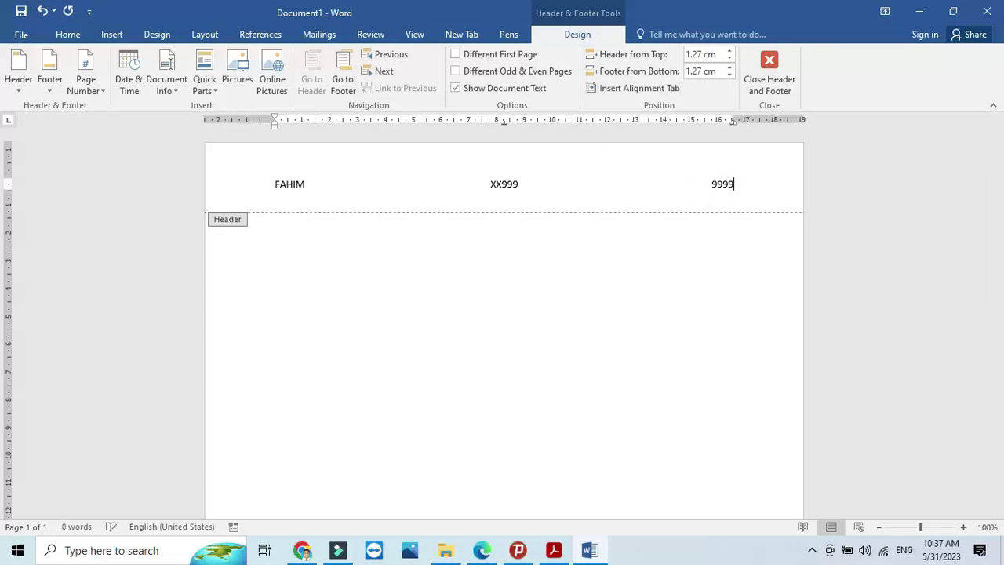
pyautogui.click(786, 69)
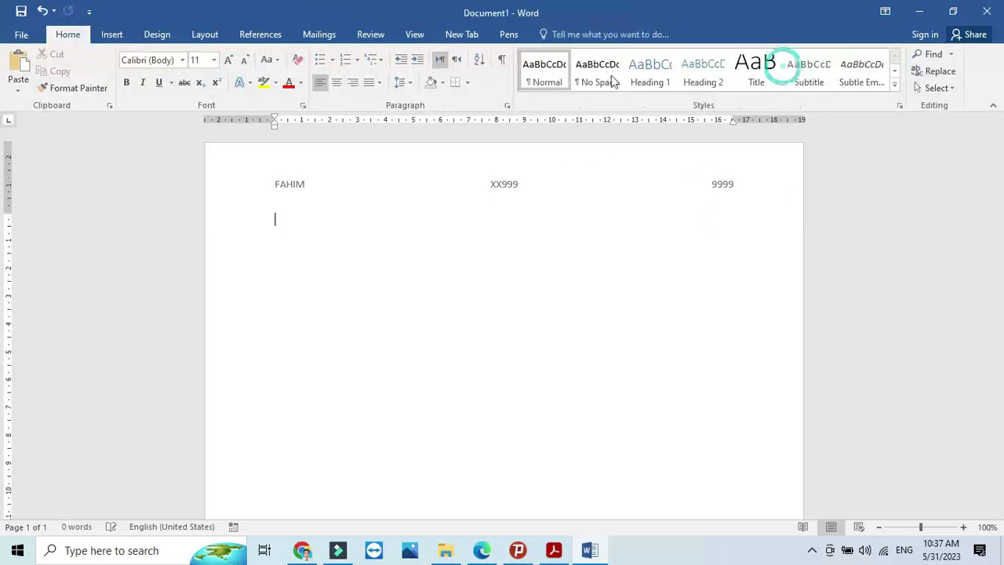
# Set the document's save location to the P3 folder on the Desktop and its file name to m23evidence_ZZ999_9999.
pyautogui.click(21, 34)
pyautogui.click(35, 182)
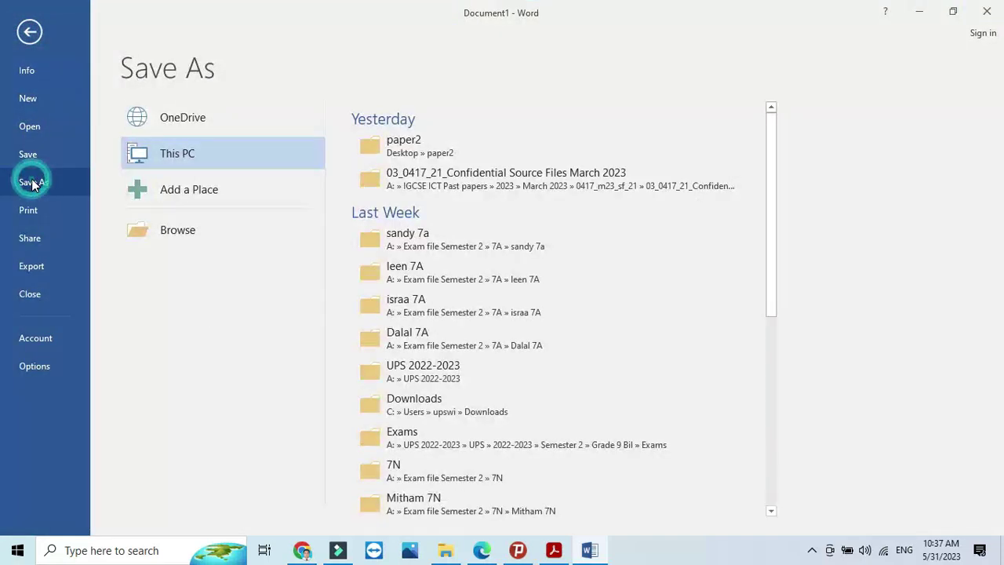
pyautogui.click(158, 221)
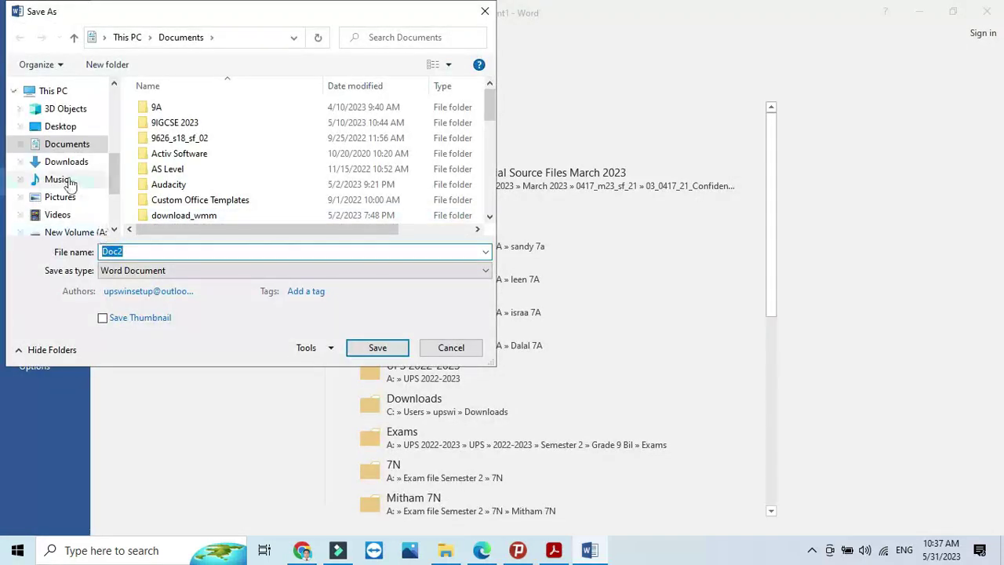
pyautogui.click(63, 126)
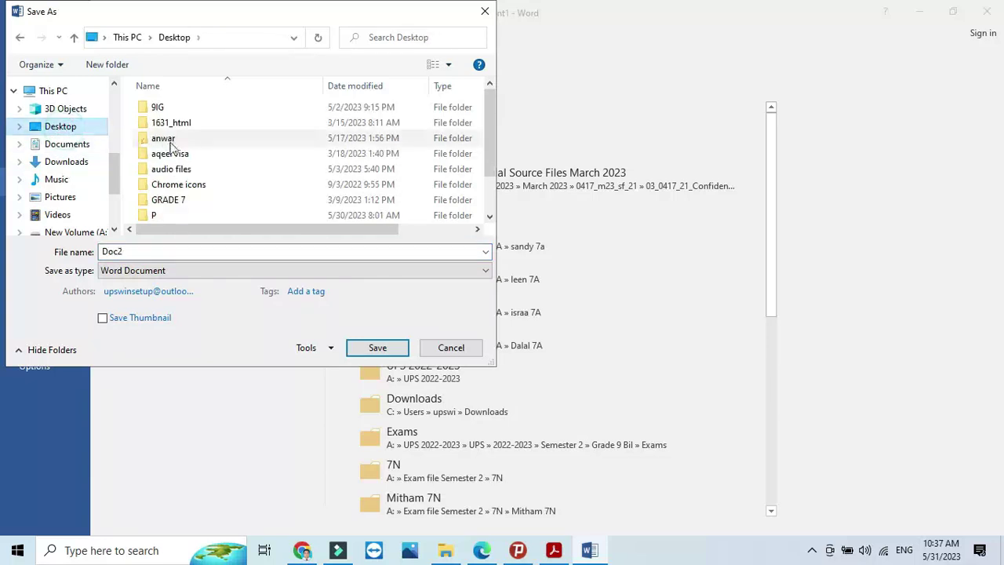
pyautogui.scroll(-1, 169, 214)
pyautogui.doubleClick(159, 200)
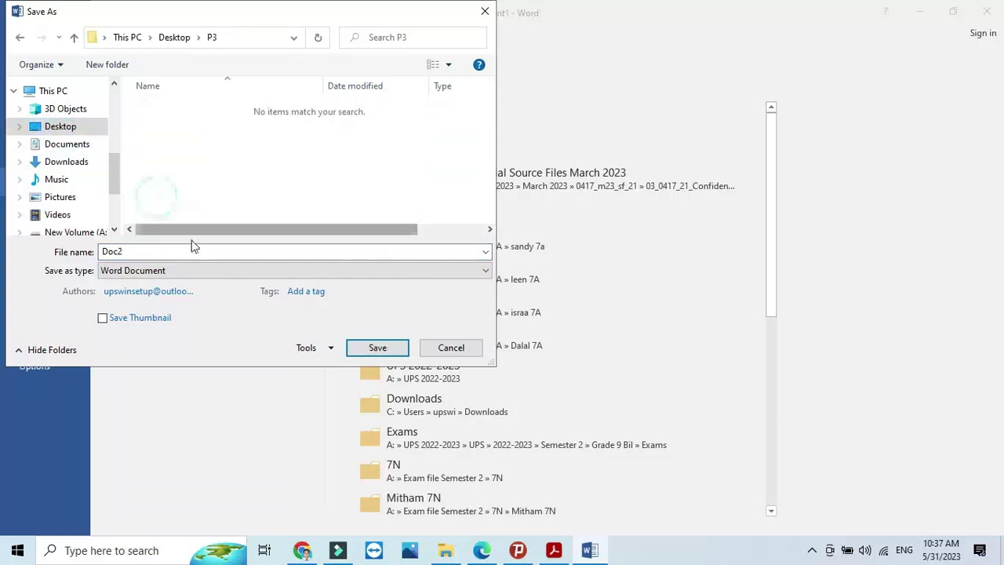
pyautogui.doubleClick(157, 249)
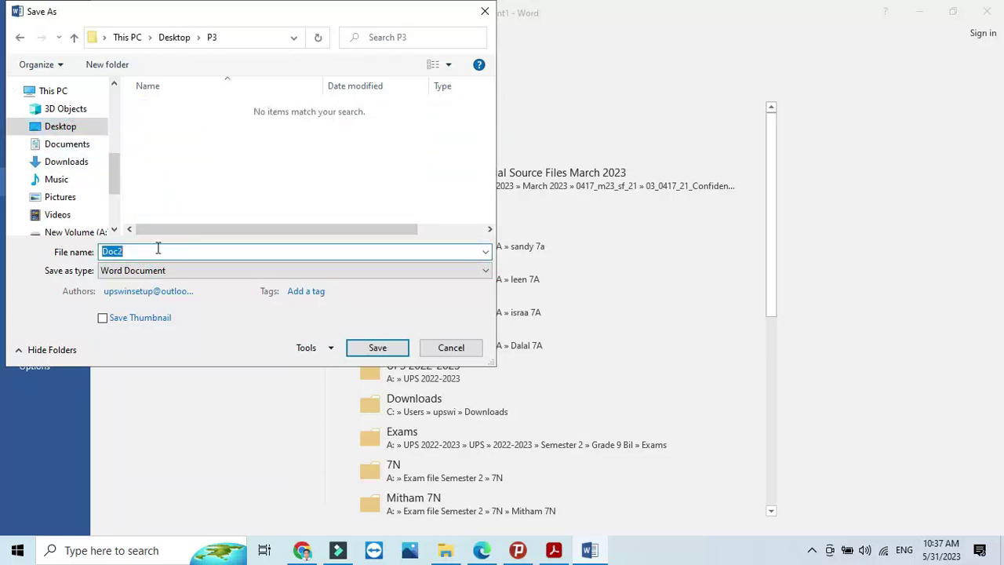
pyautogui.write('m23evidence_ZZ999_9999')
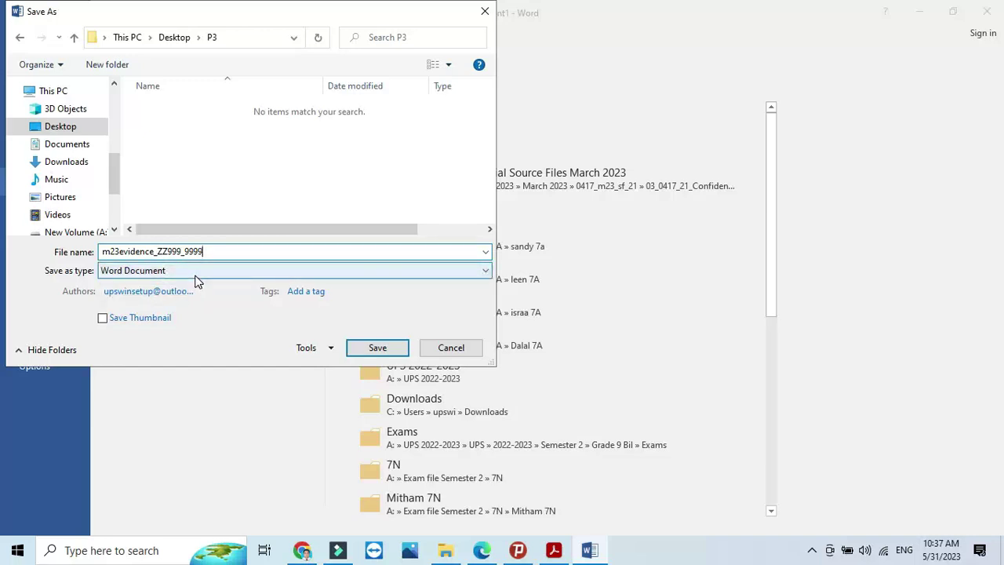
# Keep the Word Document file type, change the file name to m23evidence_XX999_9999 and save the document.
pyautogui.click(196, 272)
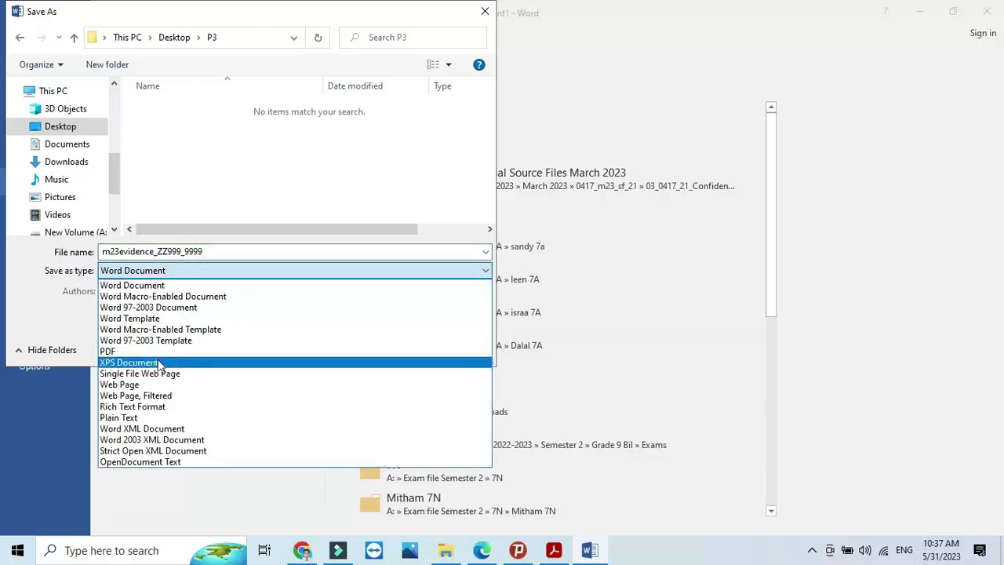
pyautogui.click(133, 284)
pyautogui.doubleClick(165, 251)
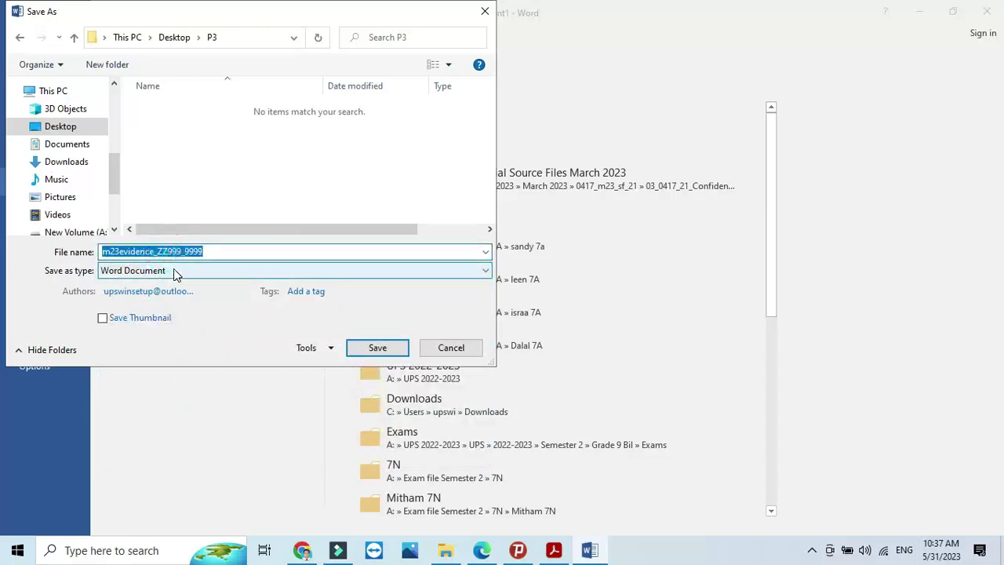
pyautogui.click(165, 251)
pyautogui.click(170, 251)
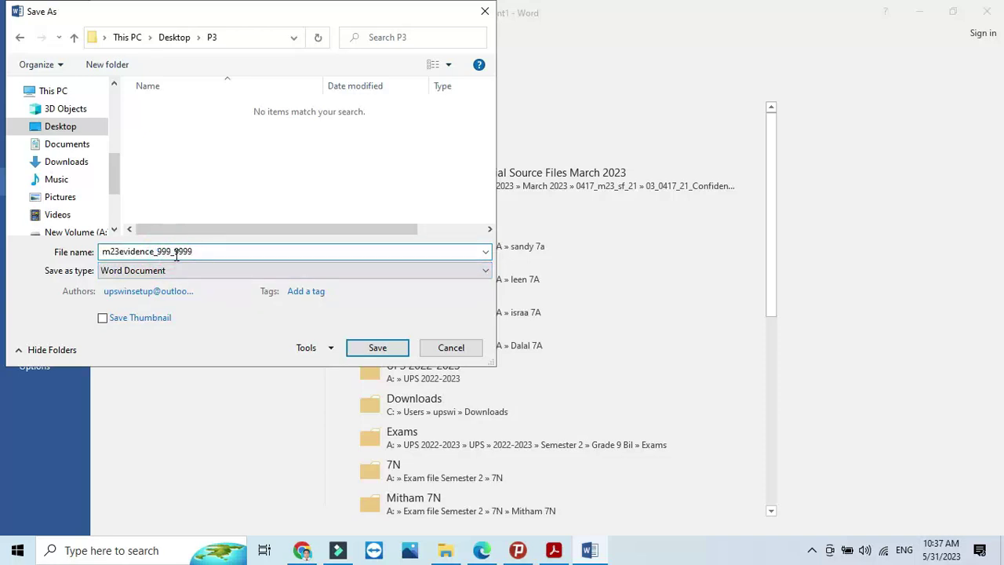
pyautogui.click(385, 347)
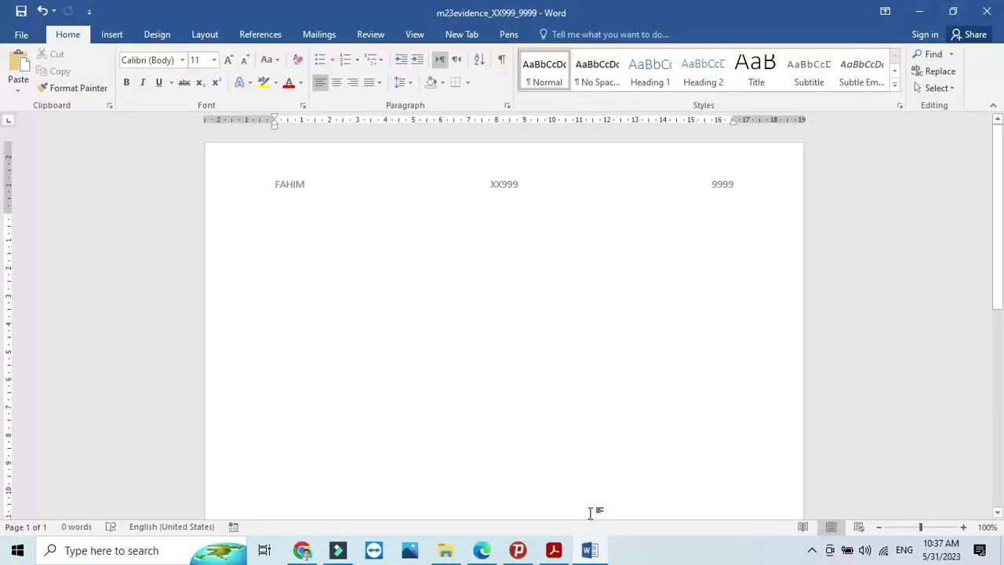
# Switch to the question paper and read the Task 2 – Spreadsheet introduction and the instruction about opening the source file.
pyautogui.click(553, 550)
pyautogui.scroll(-6, 466, 369)
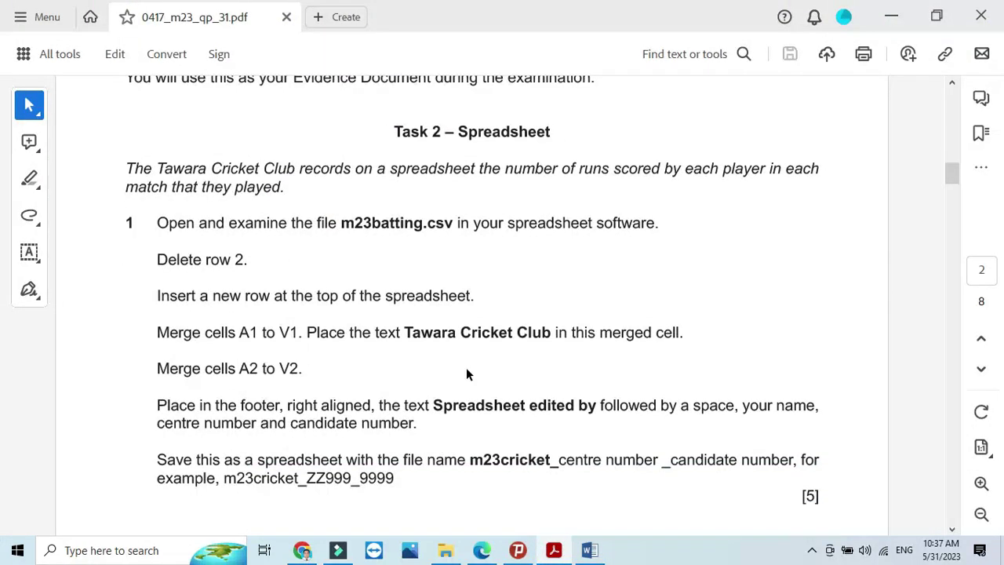
pyautogui.tripleClick(387, 131)
pyautogui.click(123, 169)
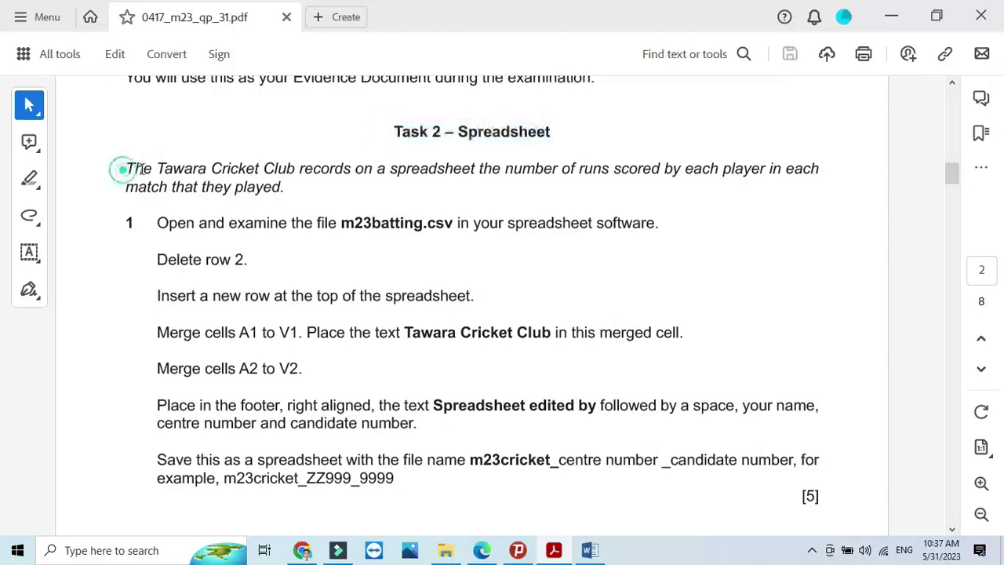
pyautogui.moveTo(123, 168); pyautogui.dragTo(285, 188)
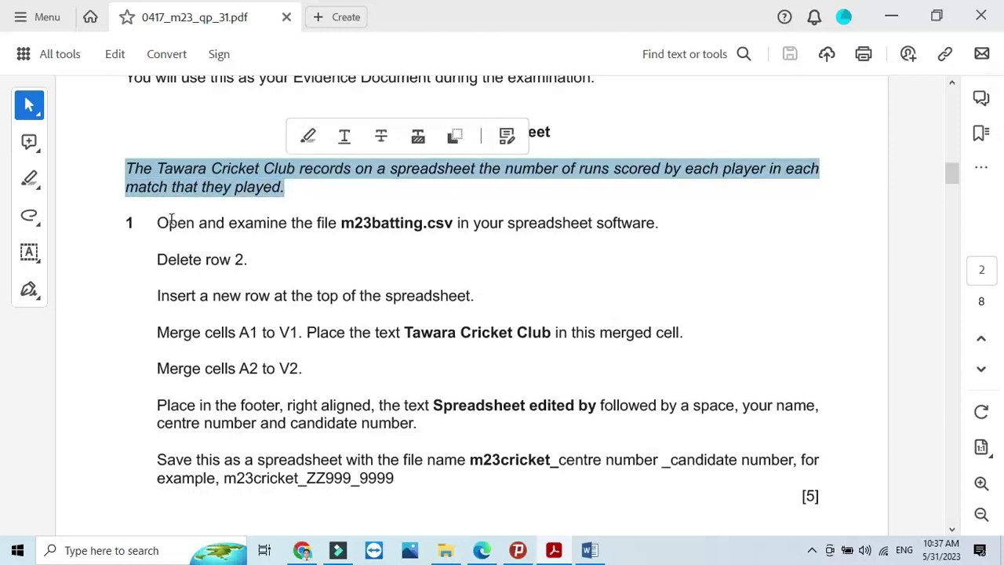
pyautogui.moveTo(157, 222); pyautogui.dragTo(333, 241)
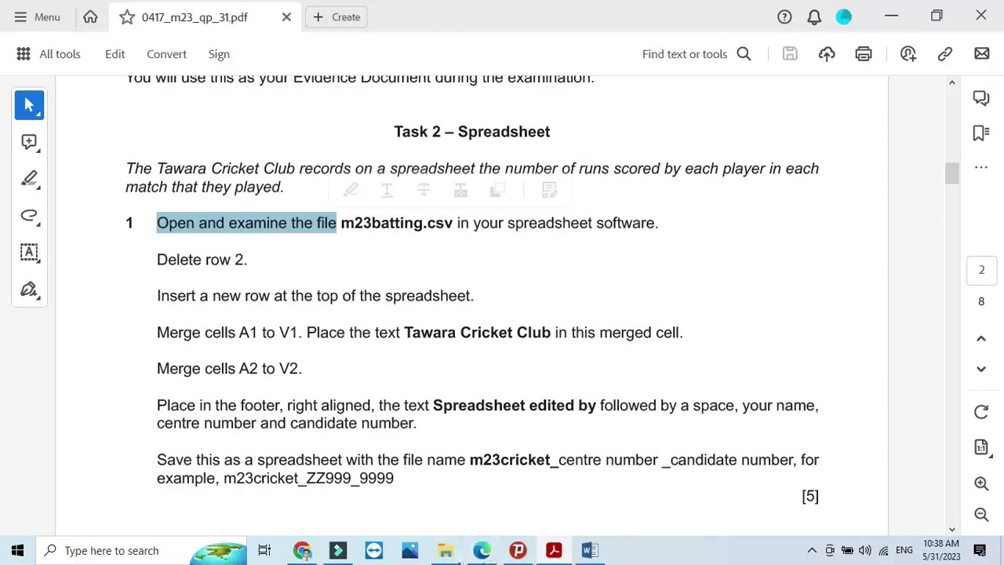
# Open m23batting from the P3 folder in Excel, check the paper's row deletion instruction and maximise the workbook window.
pyautogui.click(444, 553)
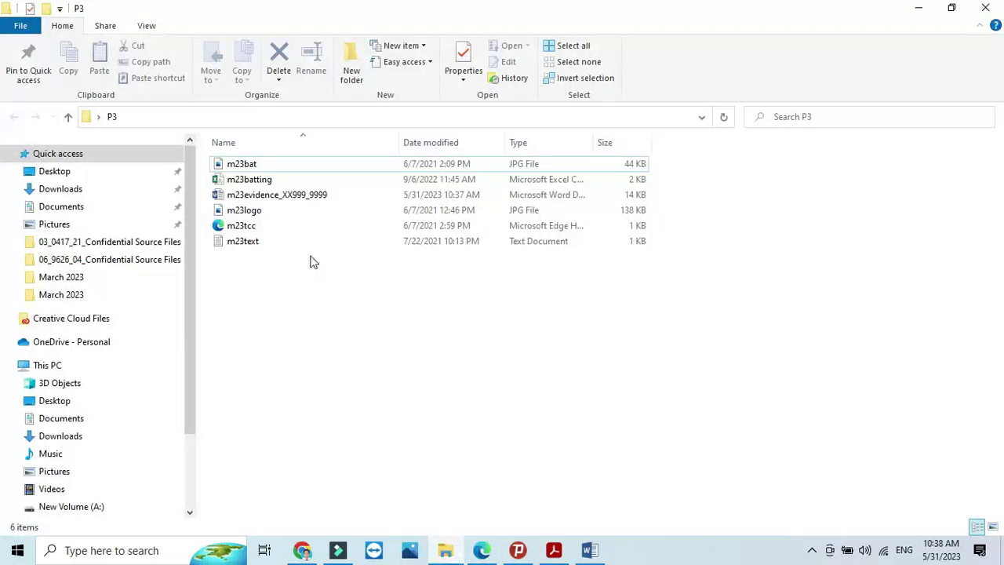
pyautogui.doubleClick(251, 180)
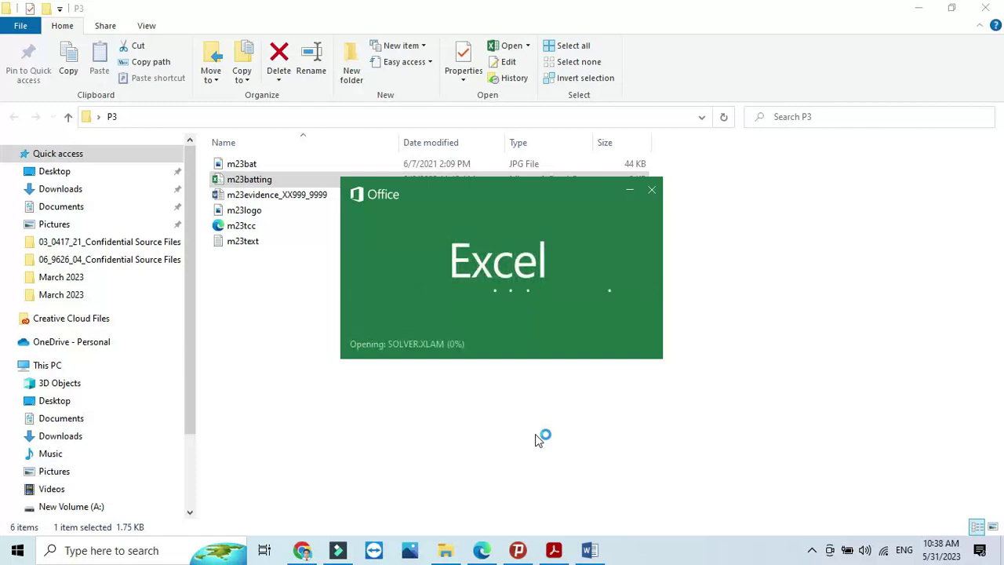
pyautogui.click(558, 556)
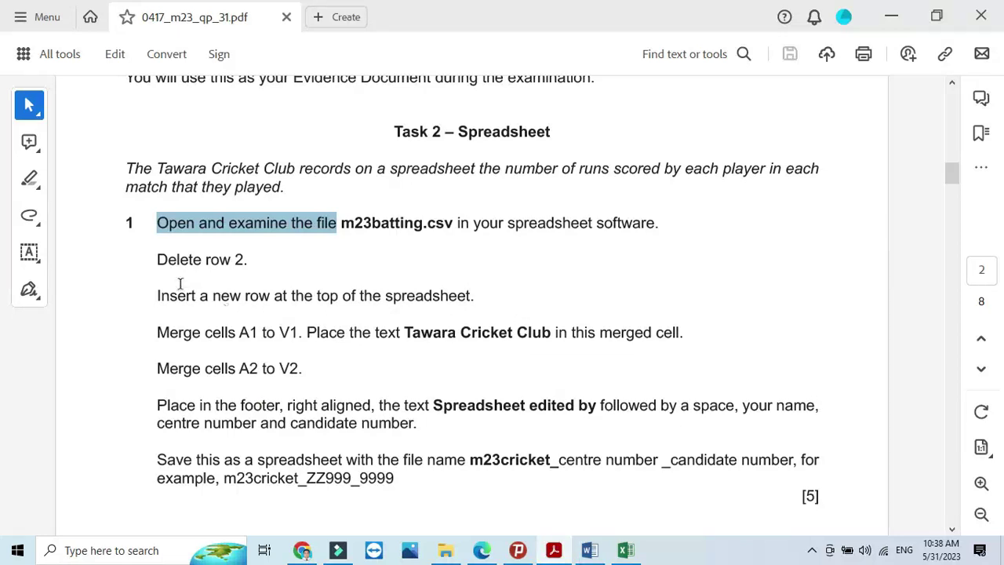
pyautogui.moveTo(157, 263); pyautogui.dragTo(248, 267)
pyautogui.click(552, 551)
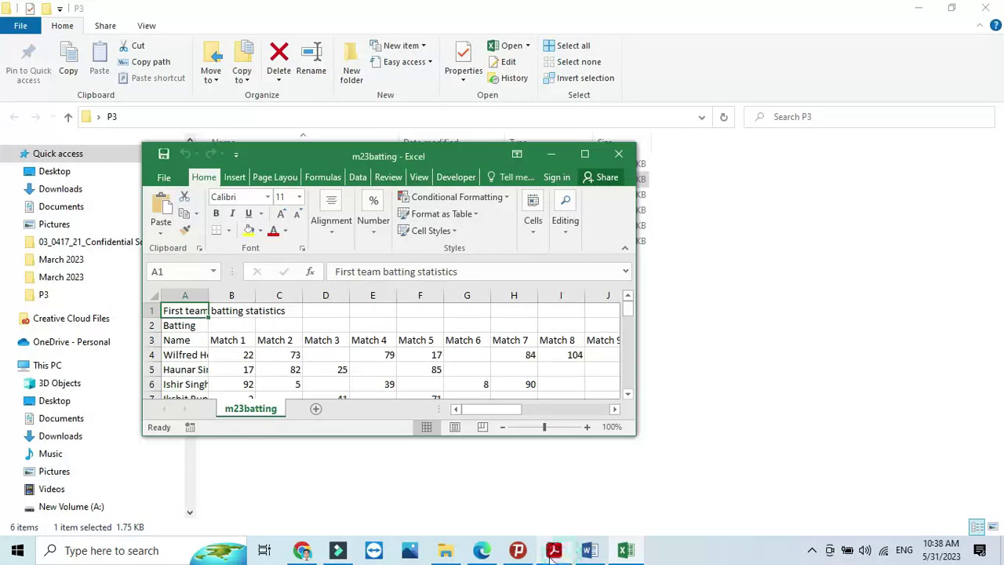
pyautogui.click(584, 154)
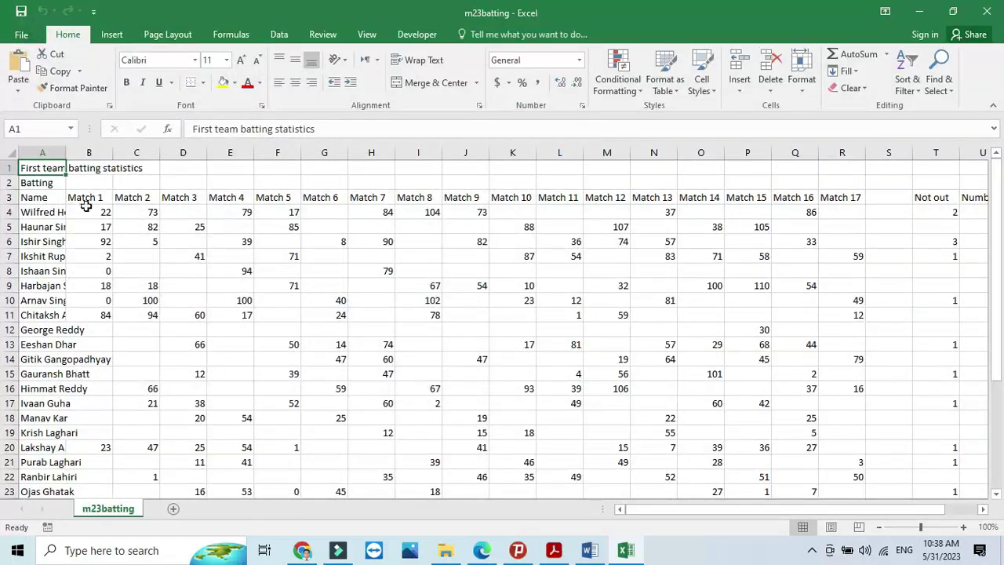
# Delete row 2, containing the Batting label, from the m23batting sheet.
pyautogui.click(10, 182)
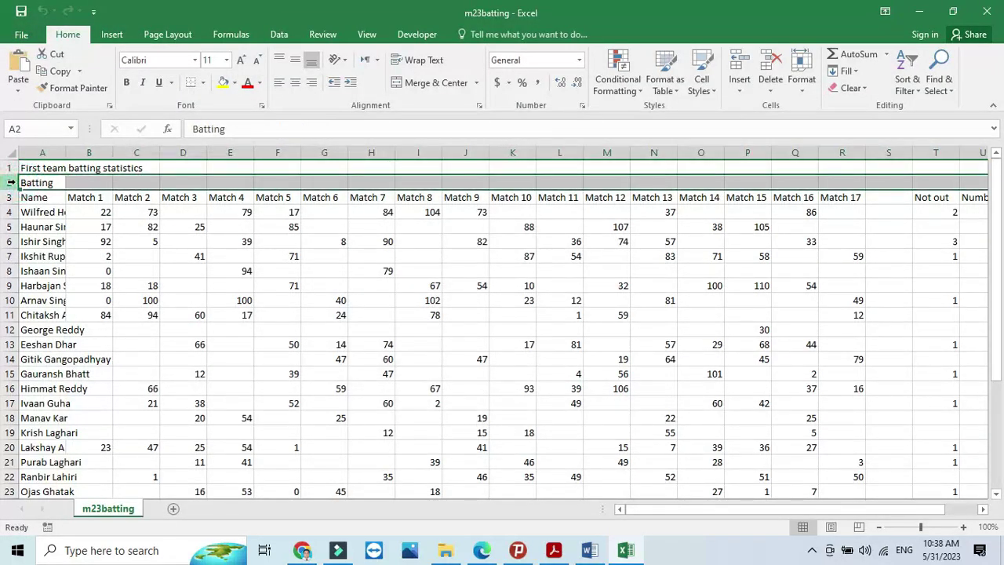
pyautogui.rightClick(11, 182)
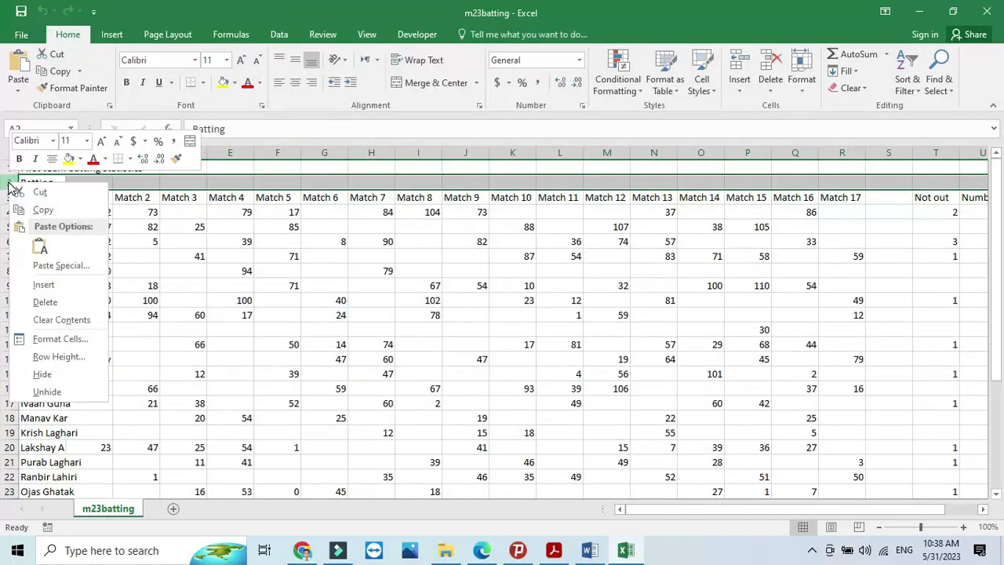
pyautogui.click(56, 299)
# Read the next instruction in the question paper and insert a new row at the top of the m23batting sheet.
pyautogui.click(552, 551)
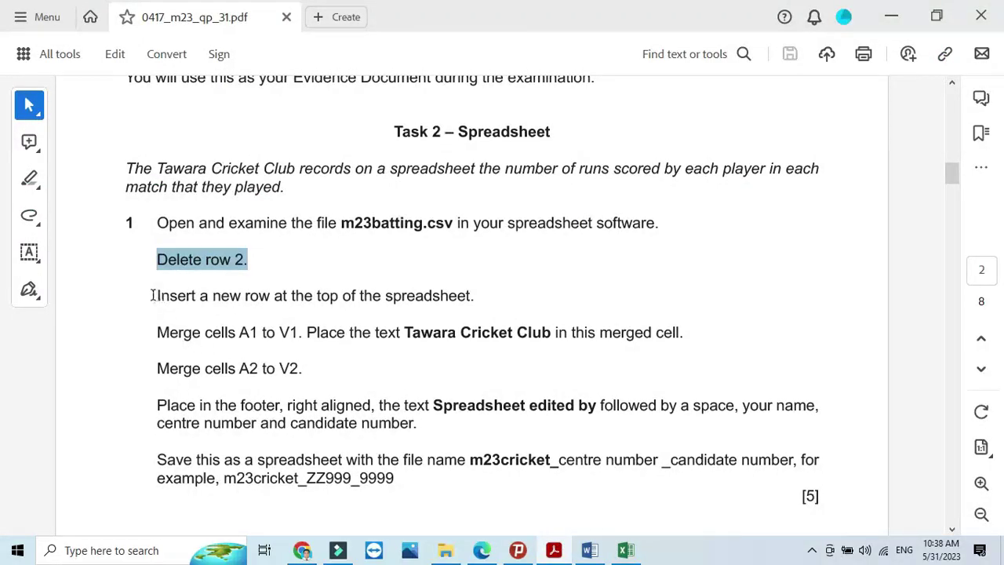
pyautogui.moveTo(153, 296); pyautogui.dragTo(462, 302)
pyautogui.click(625, 550)
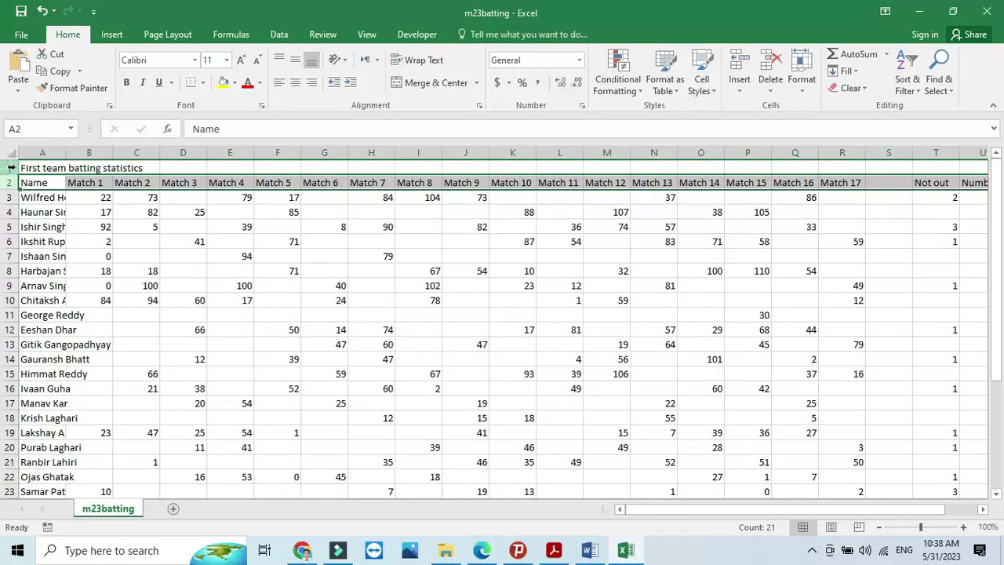
pyautogui.click(11, 168)
pyautogui.rightClick(11, 169)
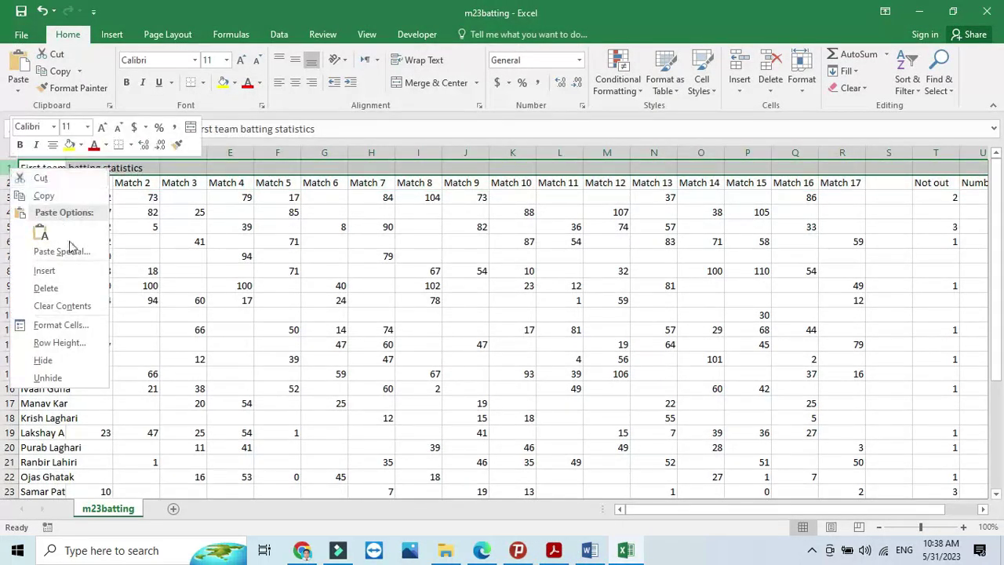
pyautogui.click(69, 270)
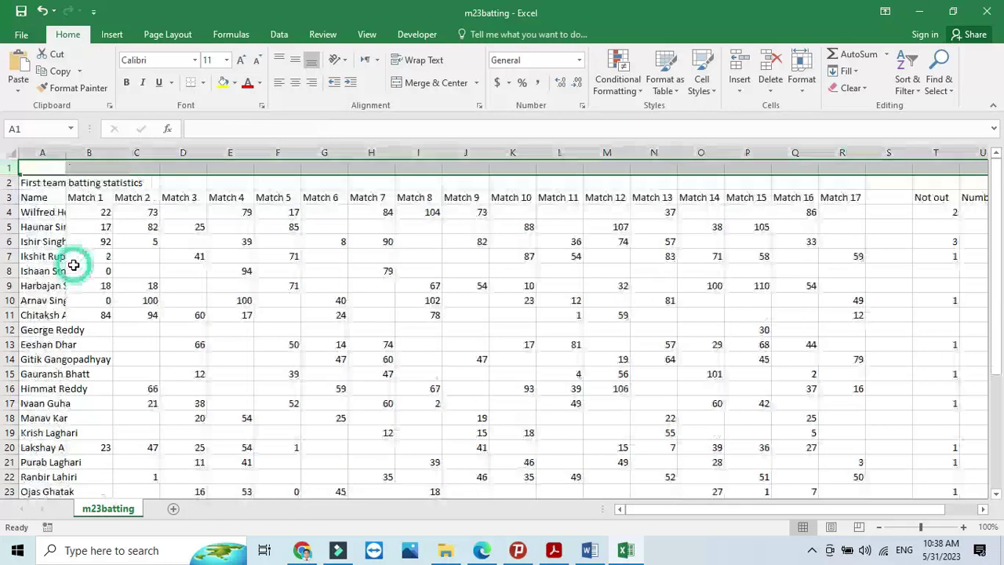
# Read the A1 to V1 merge instruction in the question paper, copy the text Tawara Cricket Club and return to Excel.
pyautogui.click(554, 551)
pyautogui.moveTo(155, 332); pyautogui.dragTo(294, 334)
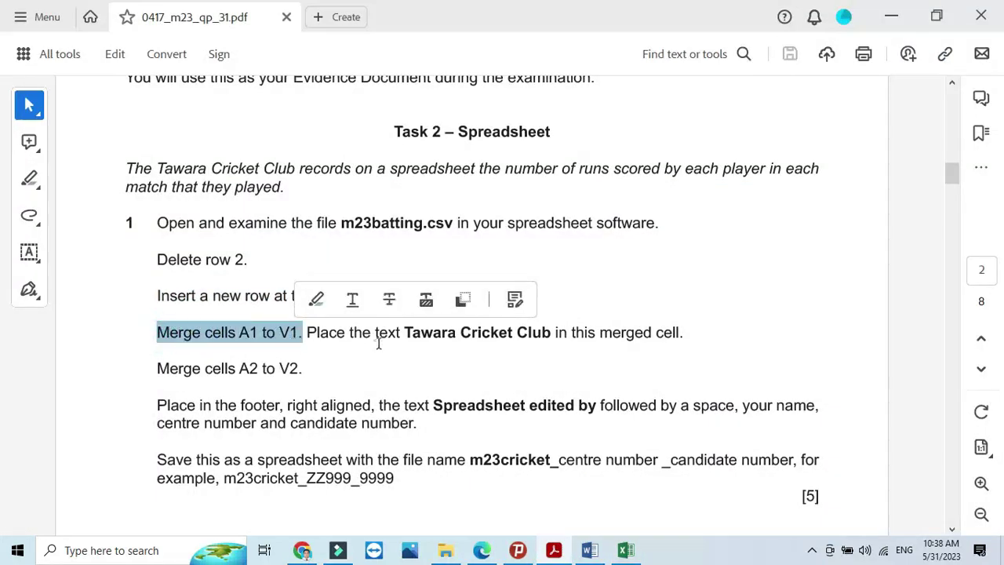
pyautogui.moveTo(404, 333); pyautogui.dragTo(541, 334)
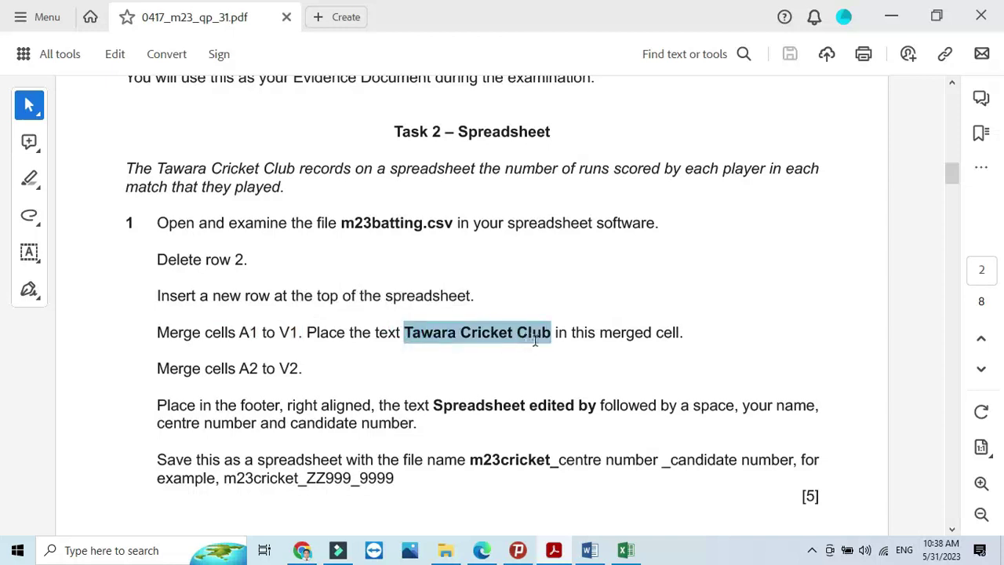
pyautogui.rightClick(513, 345)
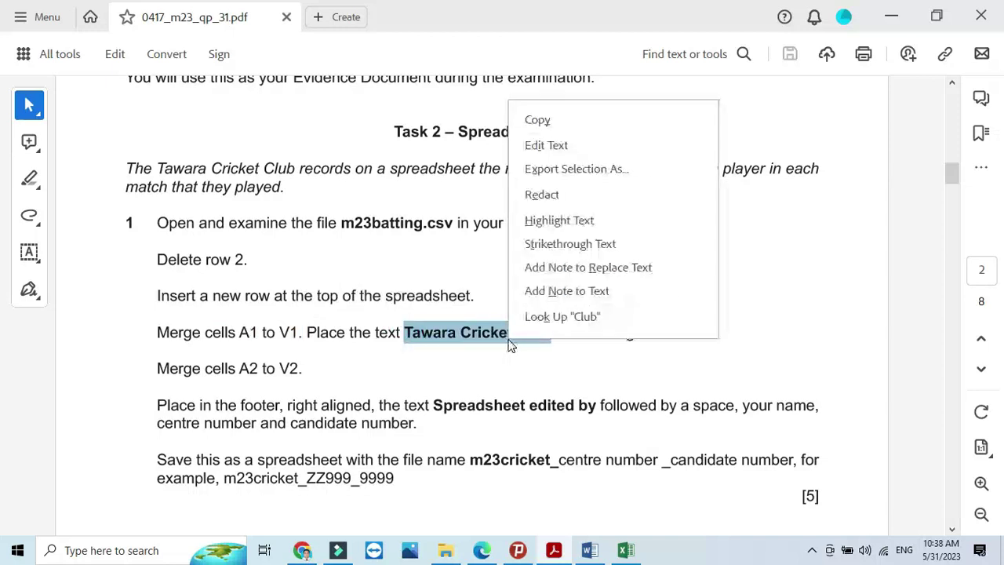
pyautogui.click(538, 121)
pyautogui.click(554, 551)
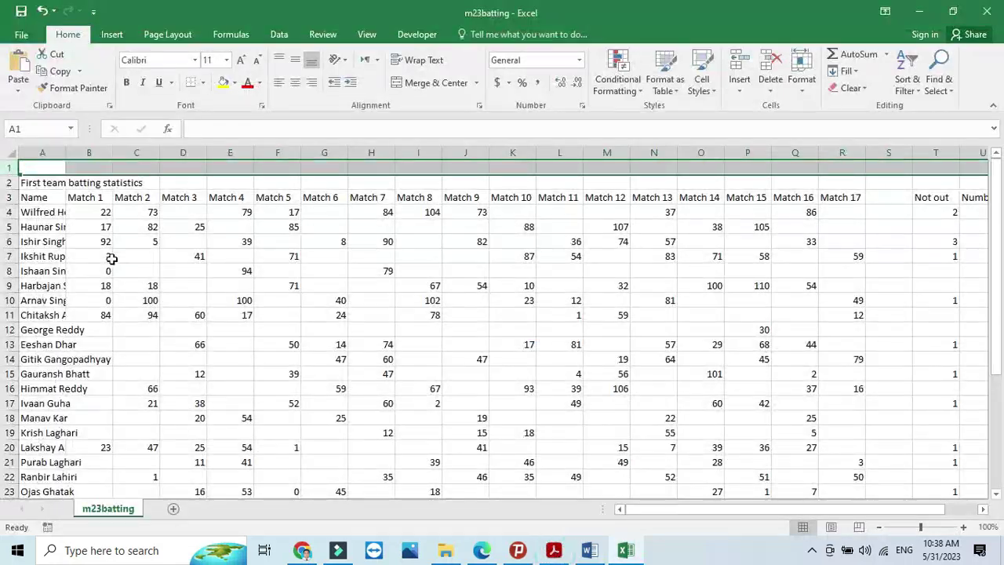
# Merge and center cells A1 to V1 and place the text Tawara Cricket Club in the merged cell.
pyautogui.moveTo(58, 163); pyautogui.dragTo(885, 166)
pyautogui.click(427, 82)
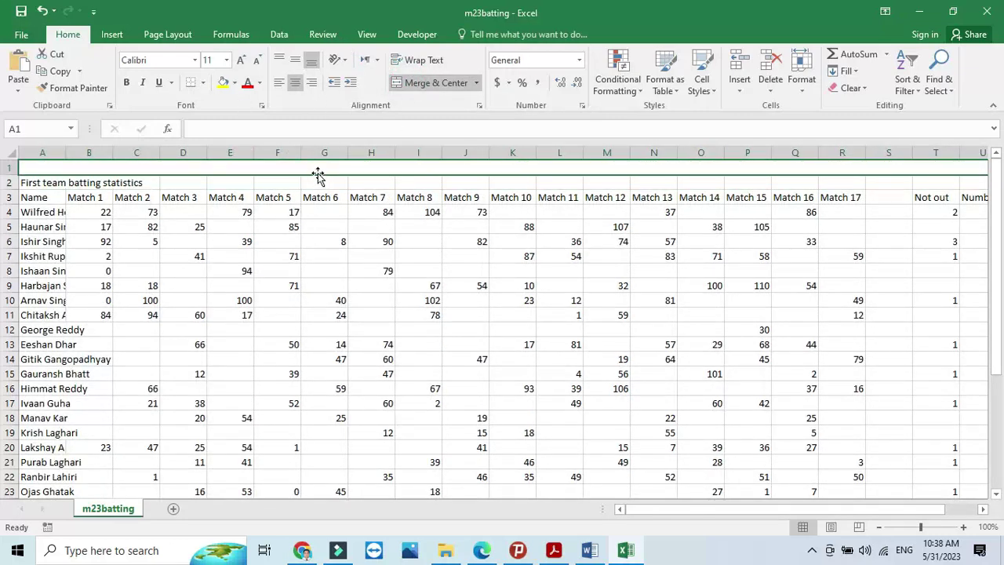
pyautogui.hotkey('ctrl', 'v')
pyautogui.click(475, 313)
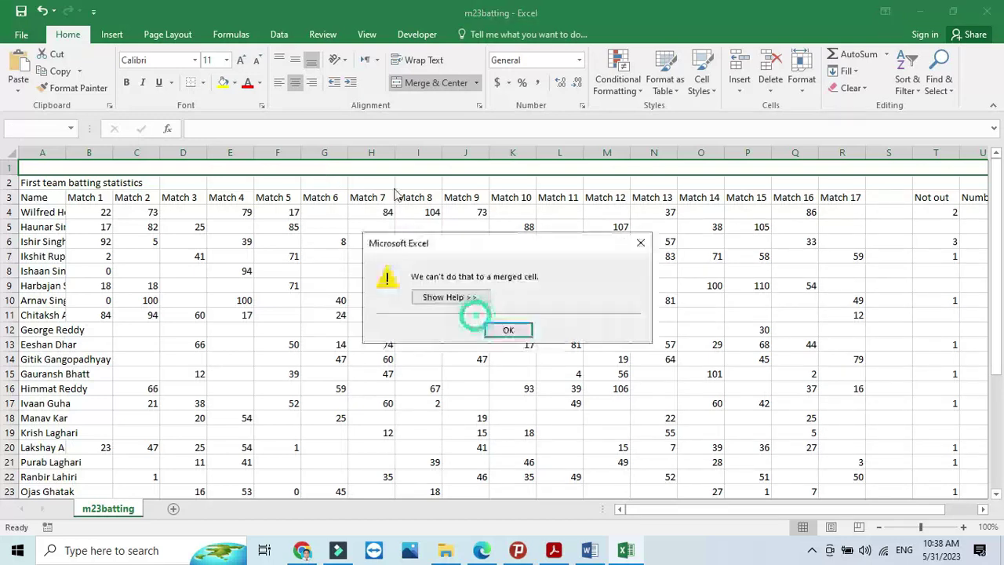
pyautogui.click(508, 329)
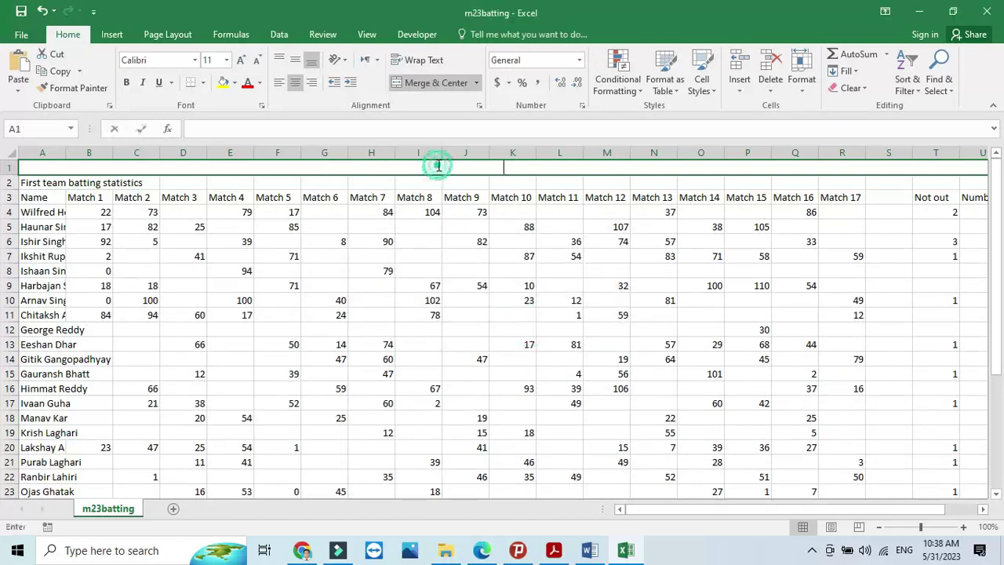
pyautogui.write('Tawara Cricket Club')
# Check the next instruction in the question paper, then merge and center cells A2 to V2 in the m23batting sheet.
pyautogui.click(554, 549)
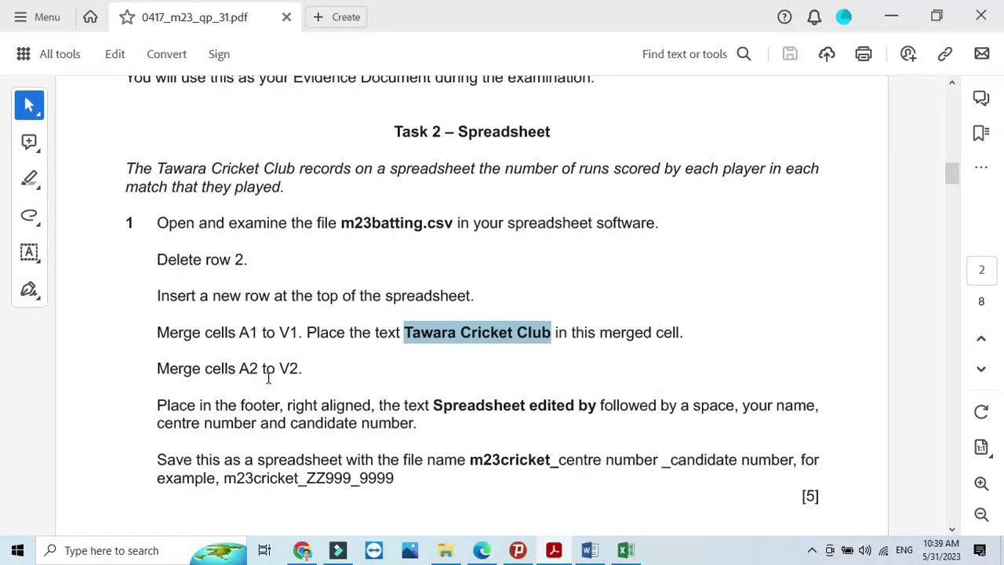
pyautogui.click(553, 549)
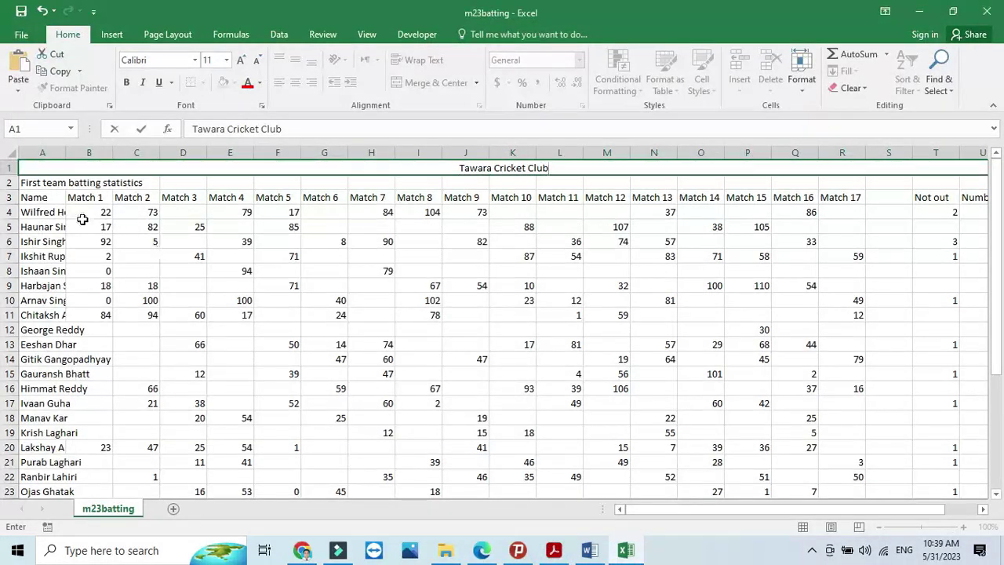
pyautogui.moveTo(43, 186); pyautogui.dragTo(865, 190)
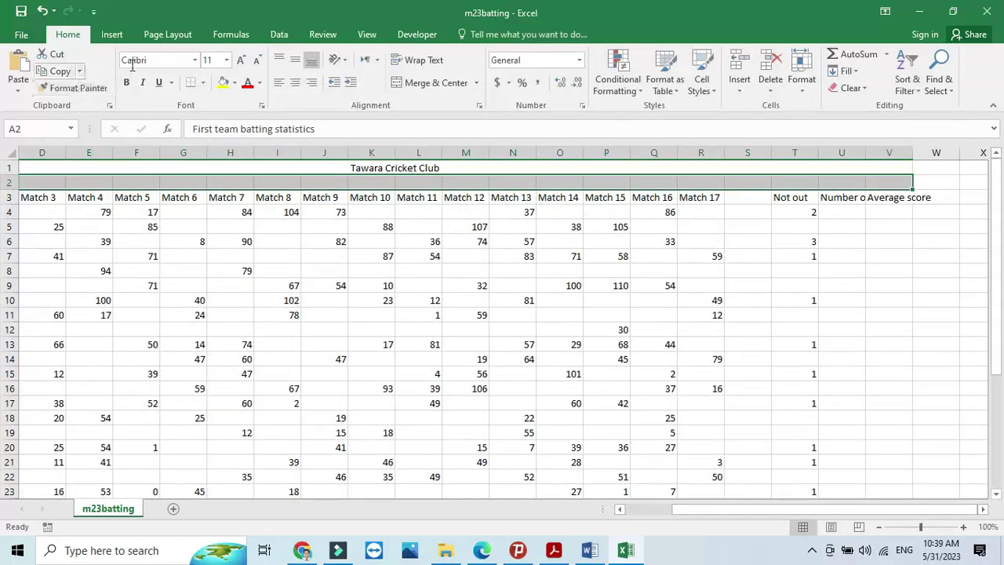
pyautogui.click(434, 83)
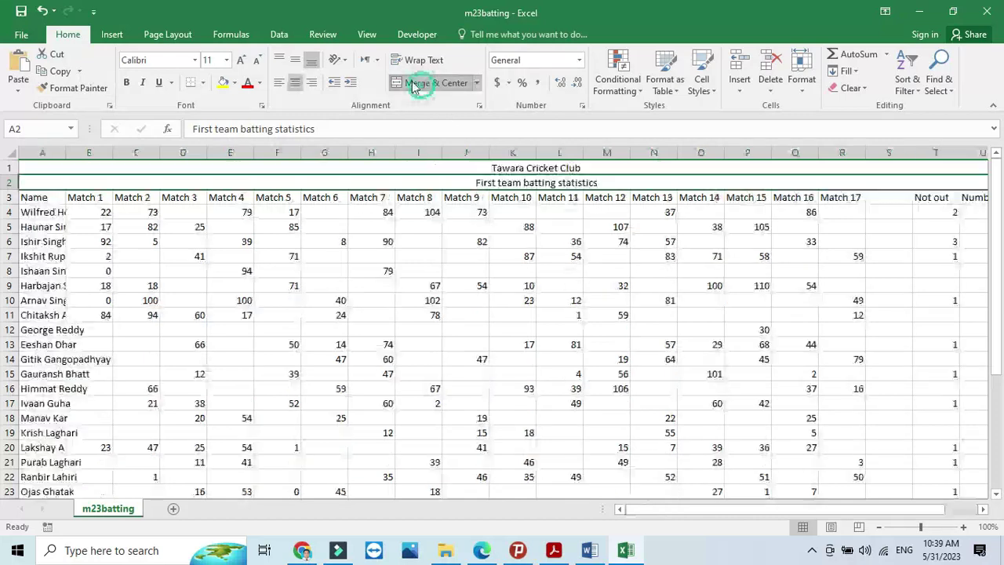
# Read the footer instruction in the question paper and copy the text Spreadsheet edited by.
pyautogui.click(553, 550)
pyautogui.scroll(-1, 289, 321)
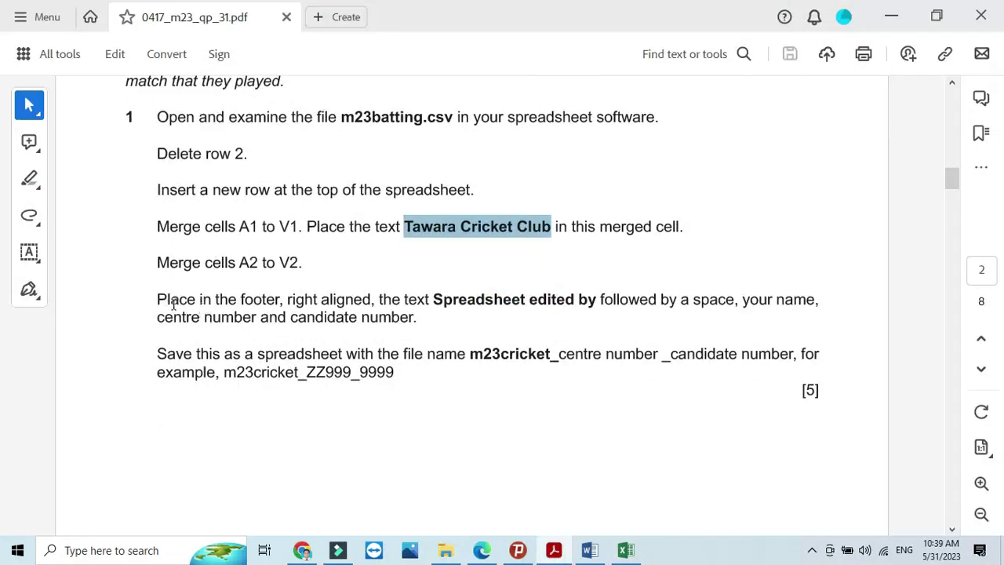
pyautogui.moveTo(157, 299); pyautogui.dragTo(589, 309)
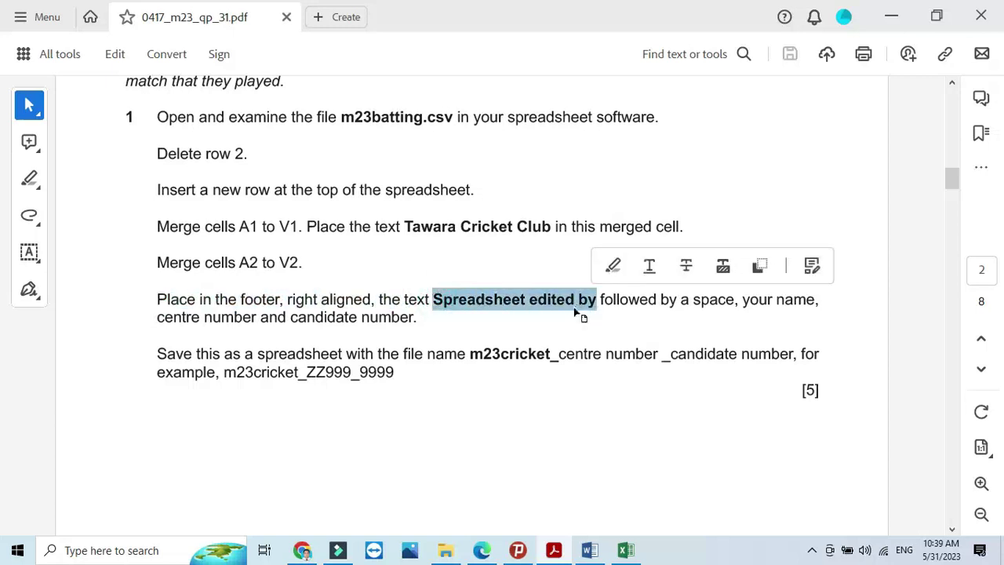
pyautogui.rightClick(573, 302)
pyautogui.click(609, 82)
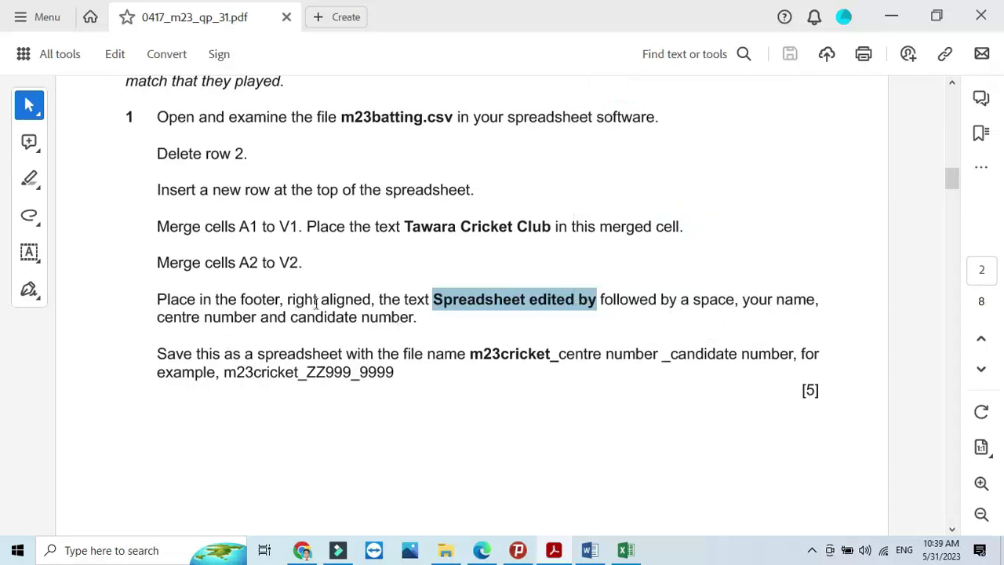
# Switch to Excel and open the header and footer page settings for the m23batting sheet, rechecking the footer instruction in the question paper.
pyautogui.click(625, 552)
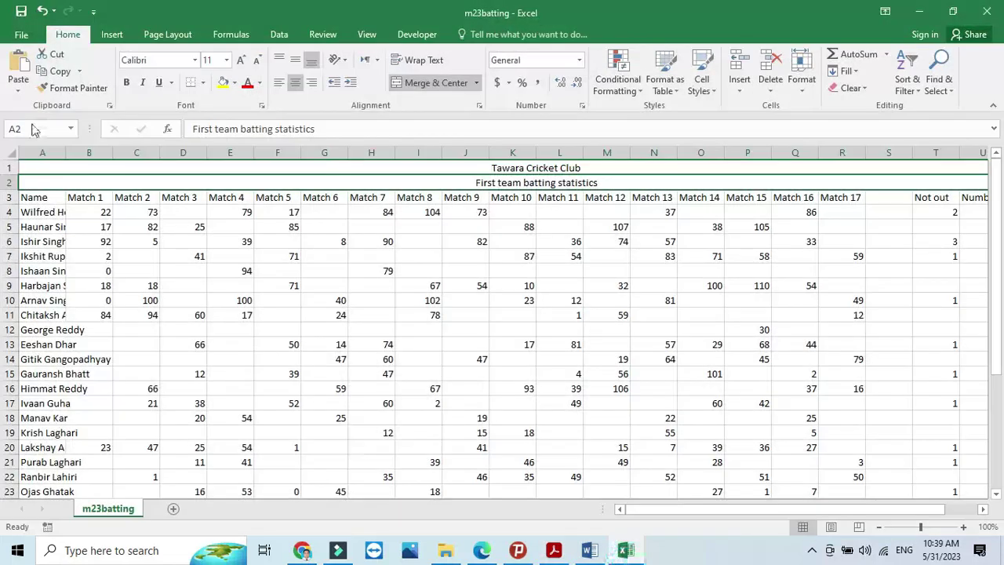
pyautogui.click(25, 35)
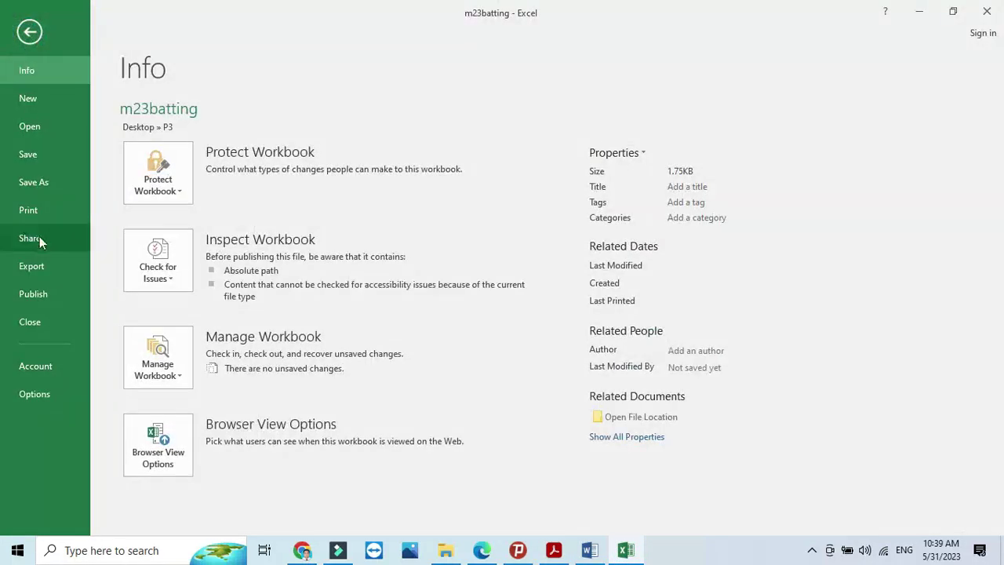
pyautogui.click(28, 209)
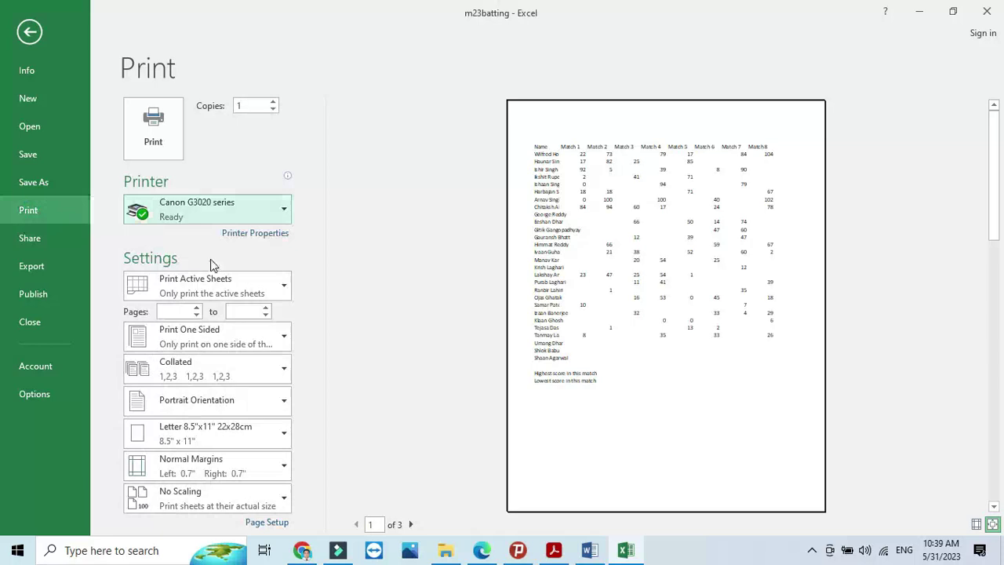
pyautogui.click(274, 523)
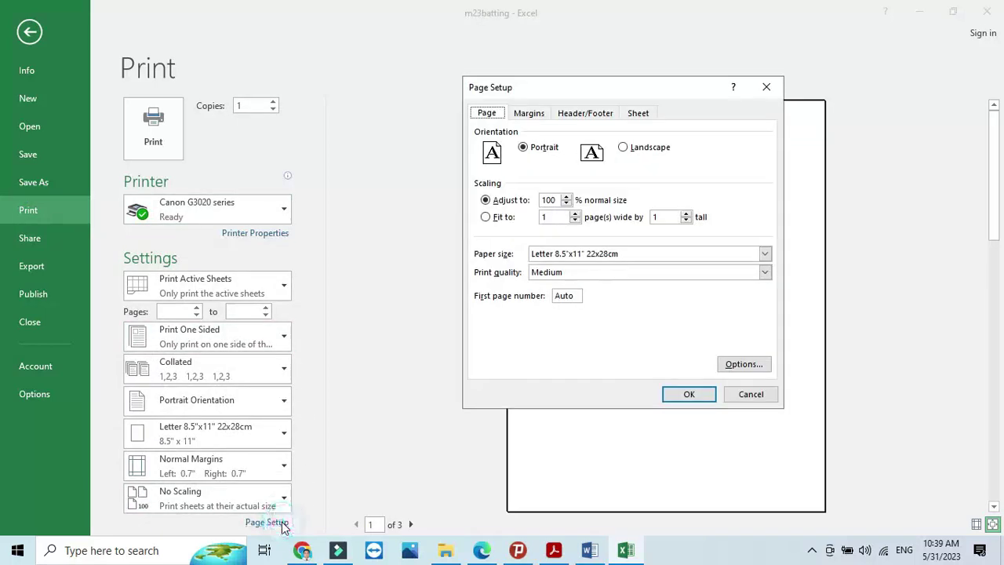
pyautogui.click(588, 114)
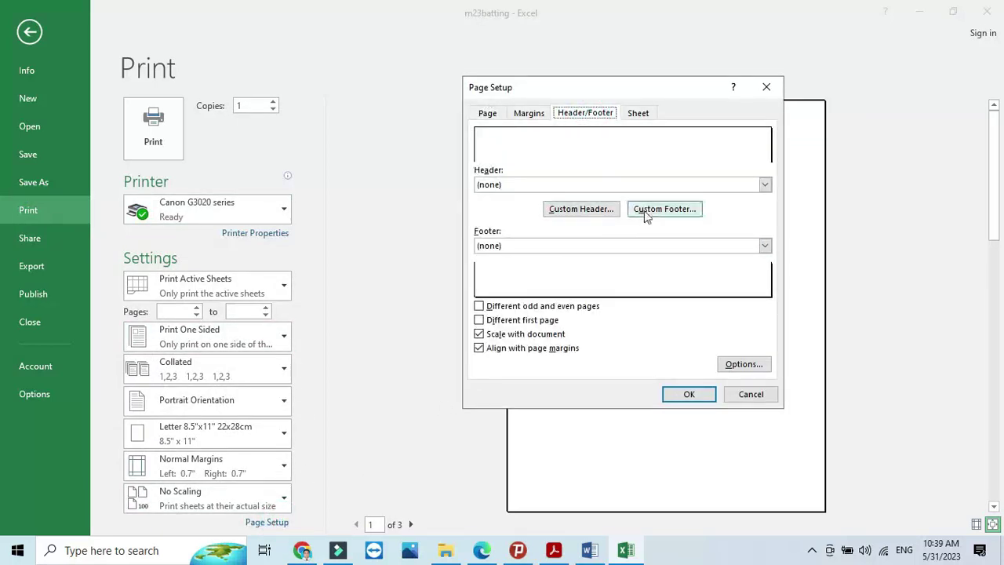
pyautogui.click(553, 551)
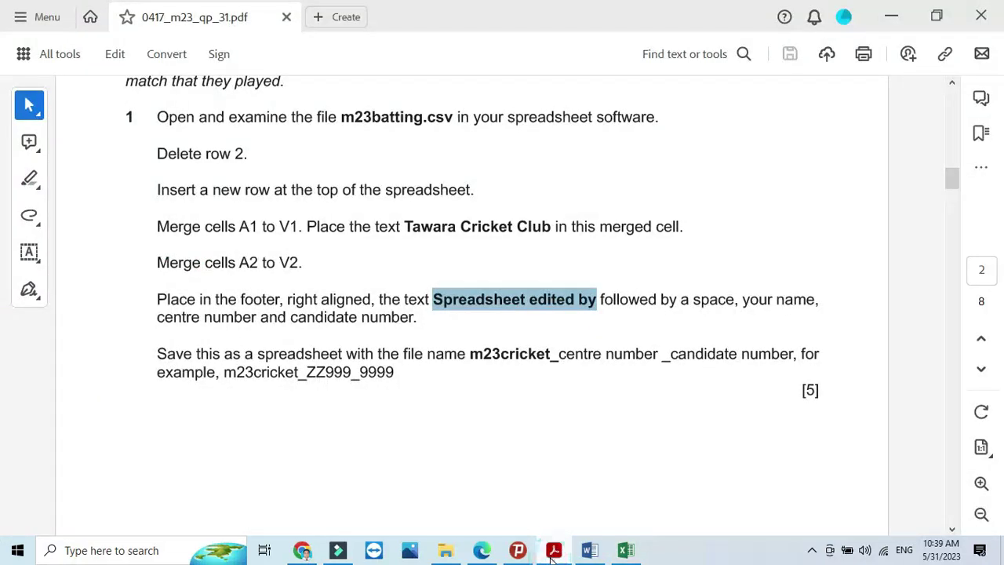
pyautogui.click(553, 551)
# Add a right-aligned custom footer with the text Spreadsheet edited by, followed by the candidate's name, centre number and candidate number.
pyautogui.click(659, 210)
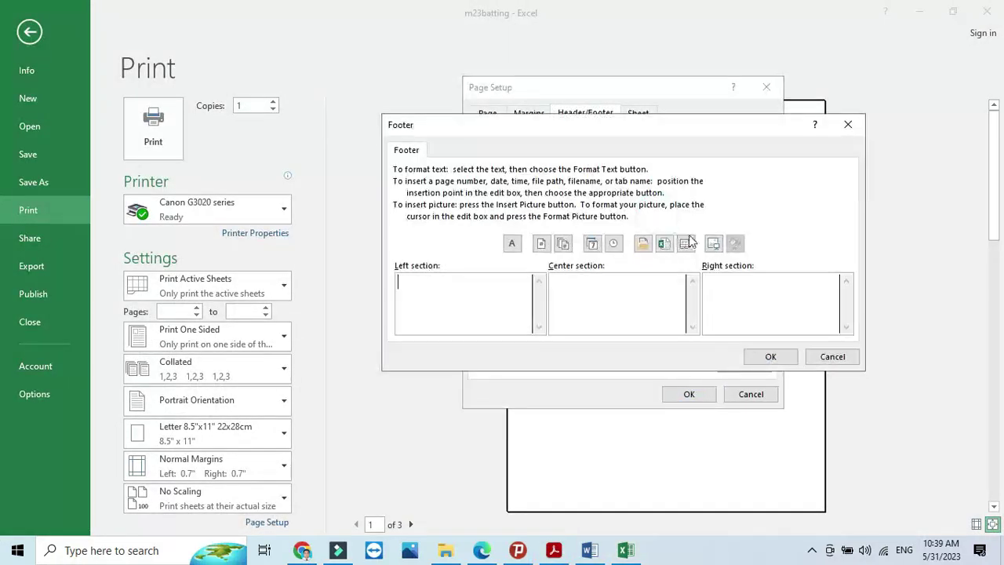
pyautogui.click(730, 291)
pyautogui.hotkey('ctrl', 'v')
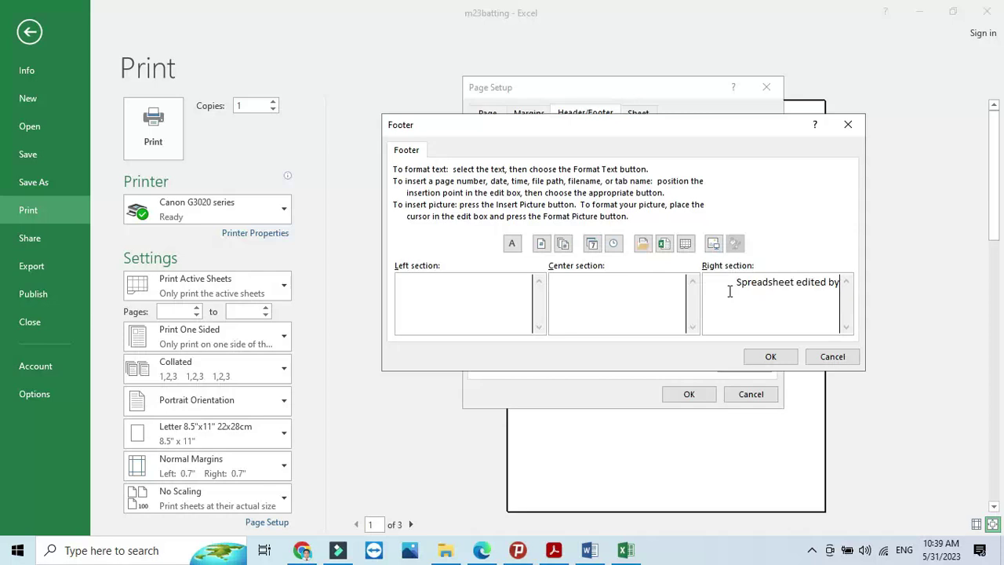
pyautogui.write('Fahim')
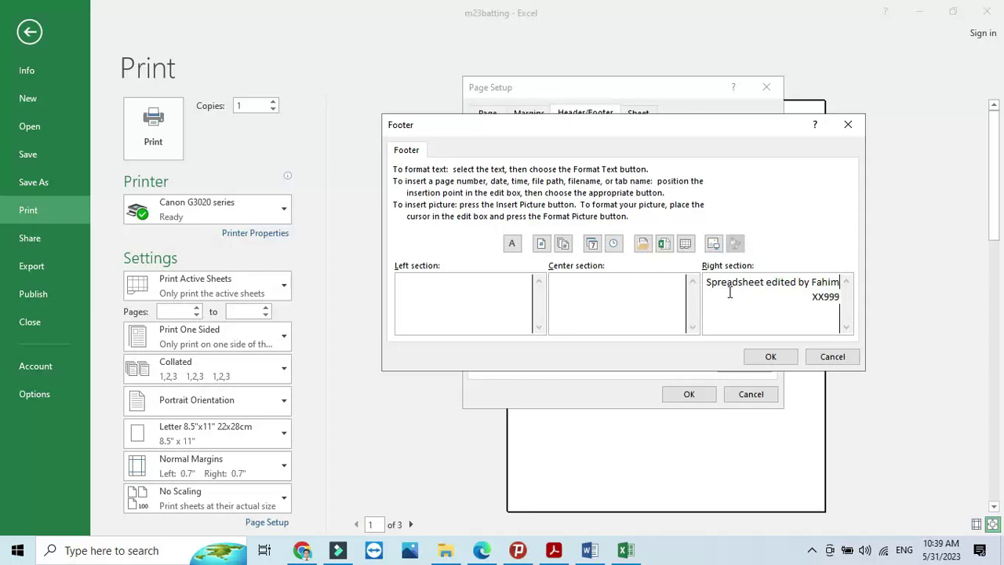
pyautogui.write('99999')
pyautogui.click(775, 356)
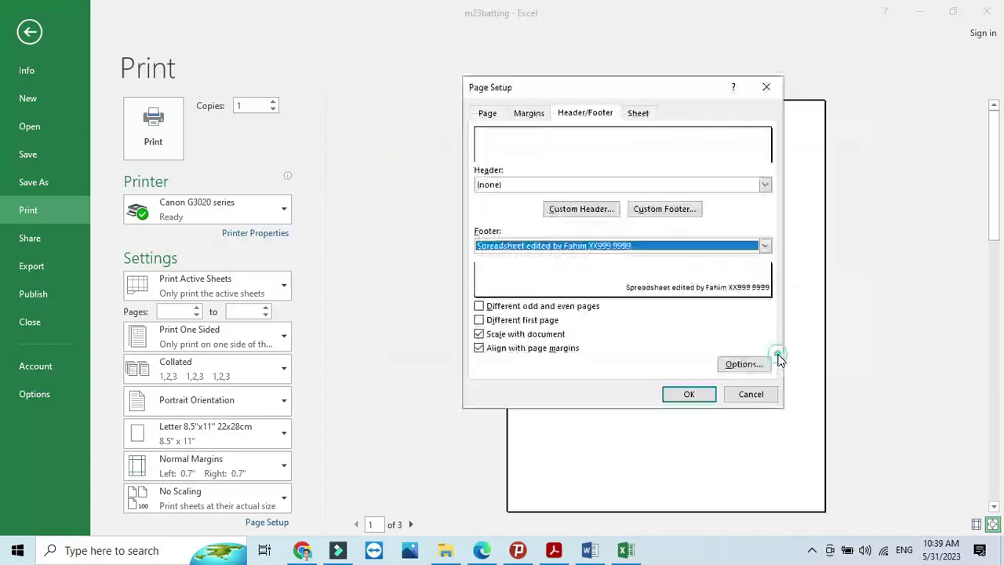
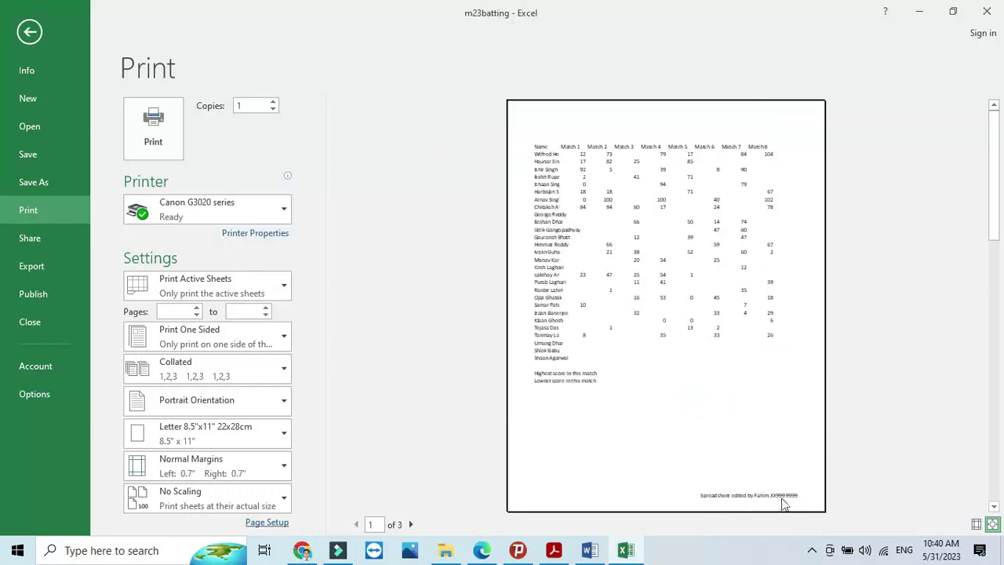
pyautogui.click(29, 32)
# Read the save instruction in the question paper and copy the example file name m23cricket_ZZ999_9999.
pyautogui.click(554, 549)
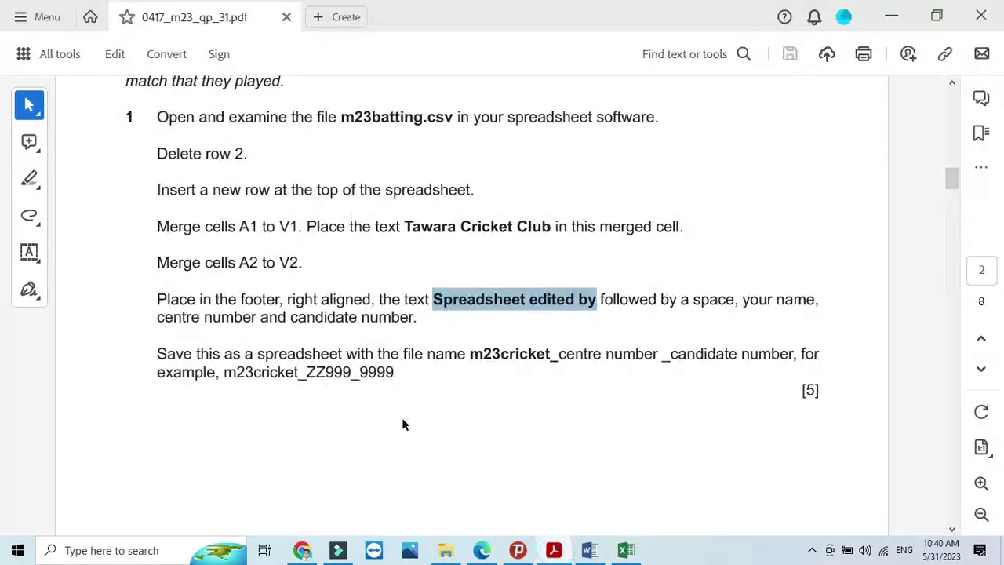
pyautogui.scroll(-1, 182, 360)
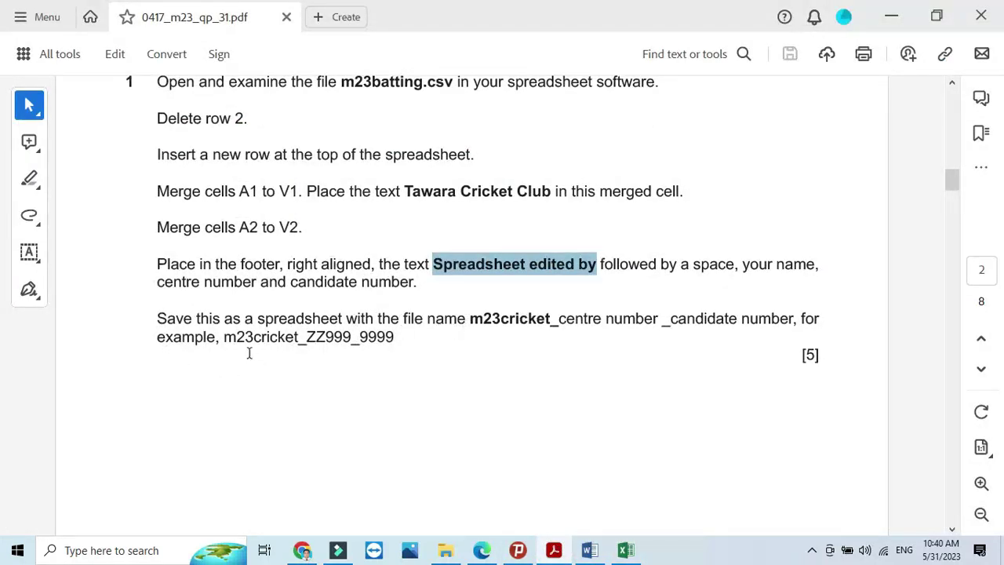
pyautogui.moveTo(225, 338); pyautogui.dragTo(393, 338)
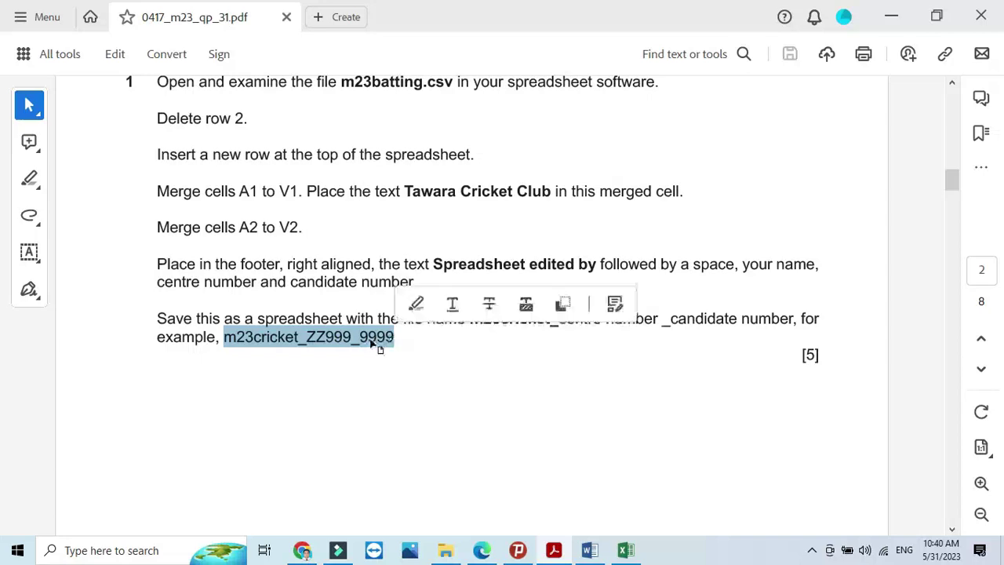
pyautogui.rightClick(312, 340)
pyautogui.click(339, 151)
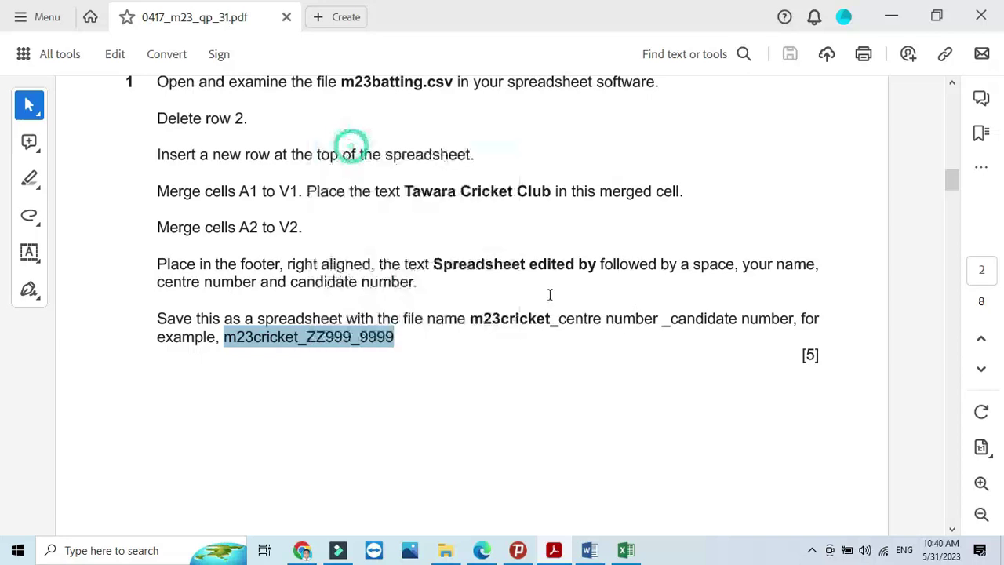
# Return to Excel and begin saving a copy of the sheet in the P3 folder with Excel Workbook as the file type.
pyautogui.click(625, 549)
pyautogui.click(31, 33)
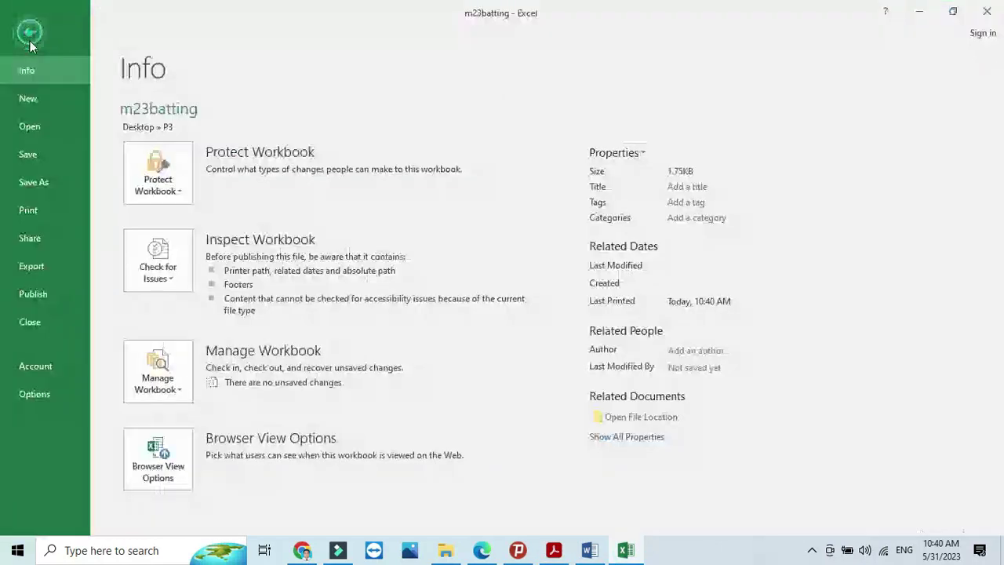
pyautogui.click(59, 183)
pyautogui.click(174, 235)
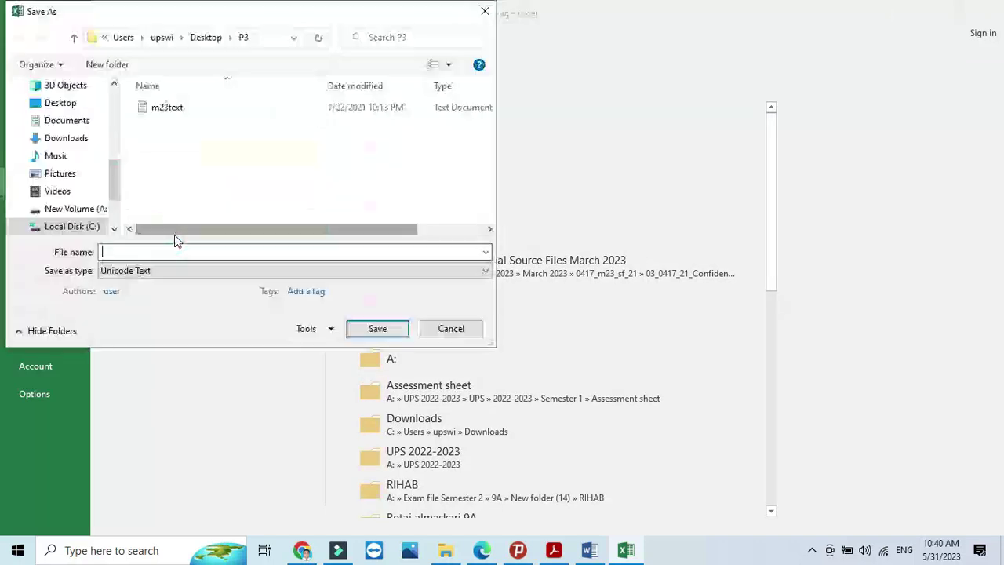
pyautogui.click(177, 271)
pyautogui.click(133, 7)
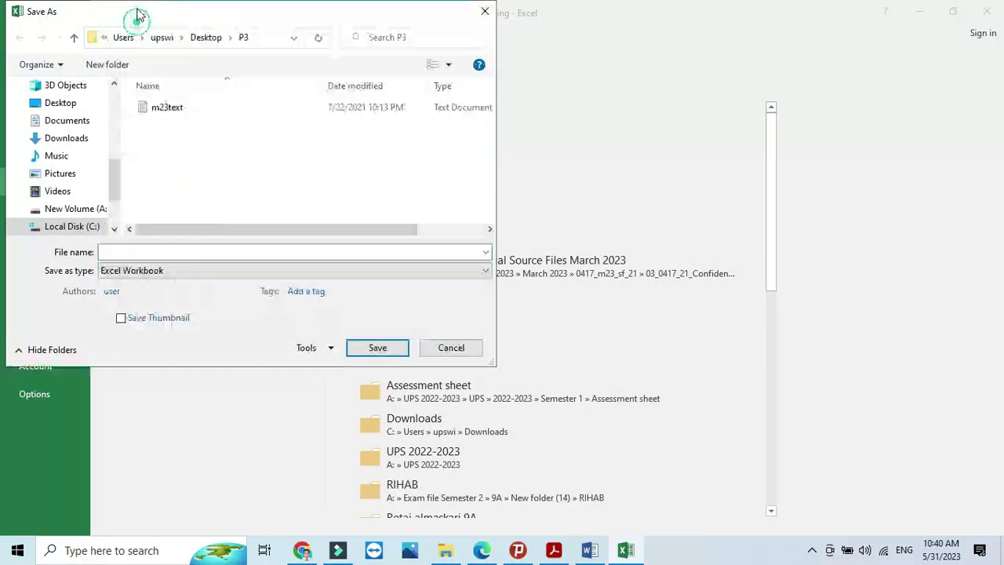
# Name the file m23cricket_XX999_9999, based on the copied example name, and save the workbook.
pyautogui.click(154, 252)
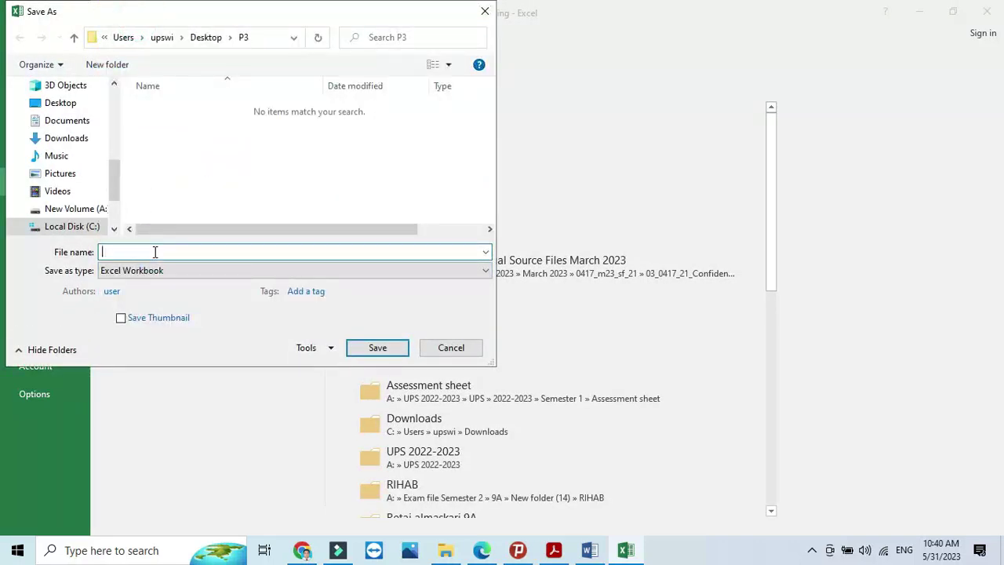
pyautogui.hotkey('ctrl', 'v')
pyautogui.click(159, 251)
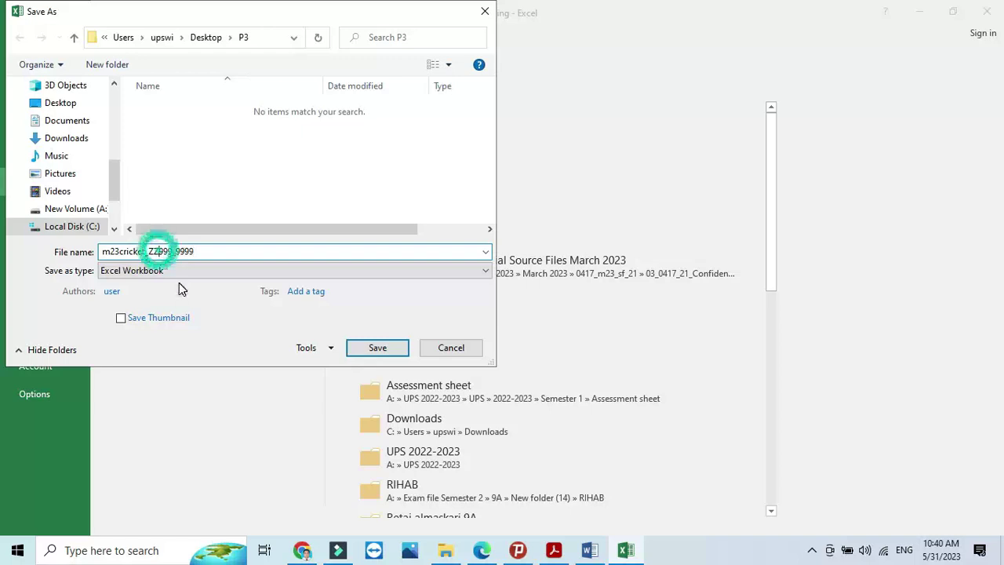
pyautogui.press('BackSpace')
pyautogui.press('BackSpace')
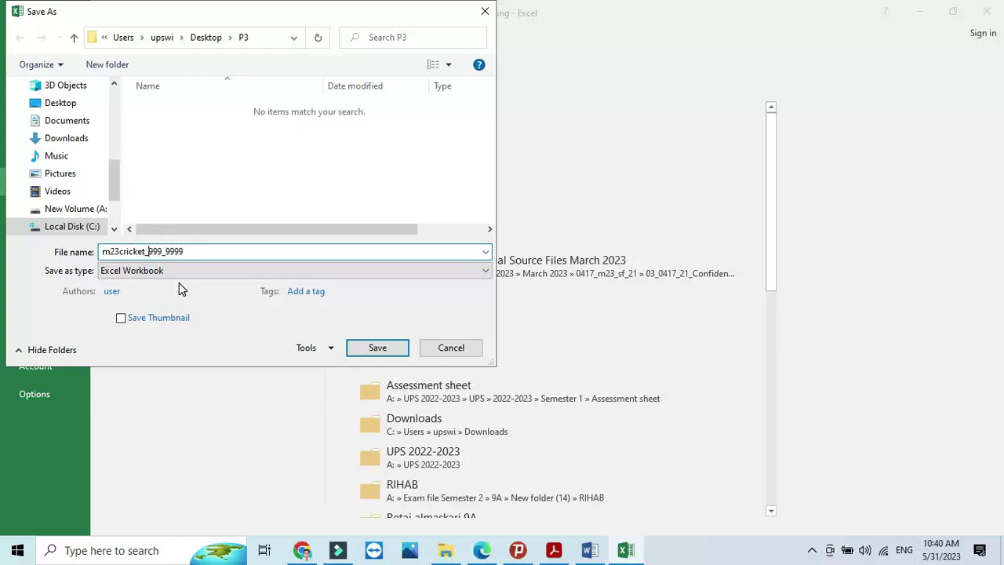
pyautogui.write('XX')
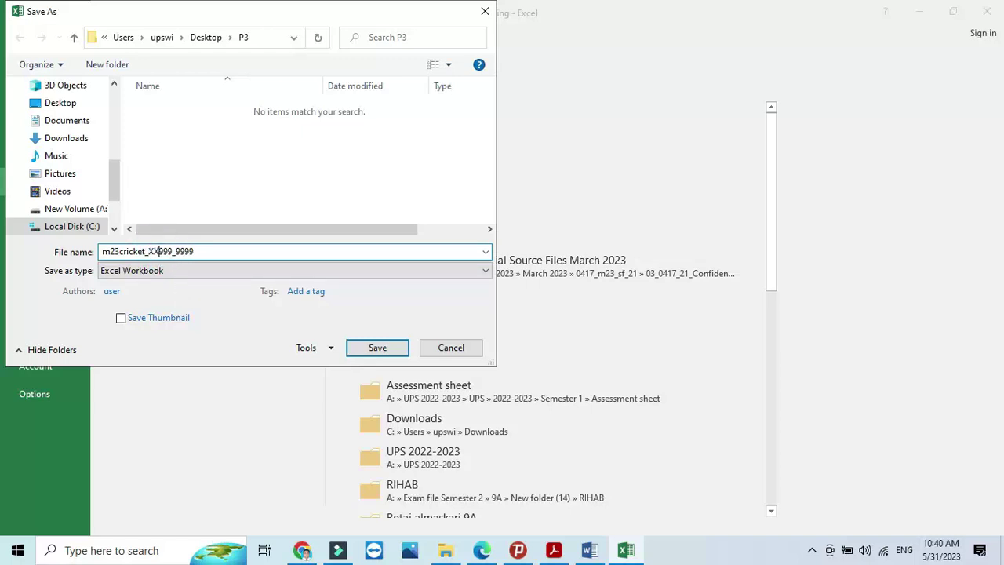
pyautogui.click(377, 350)
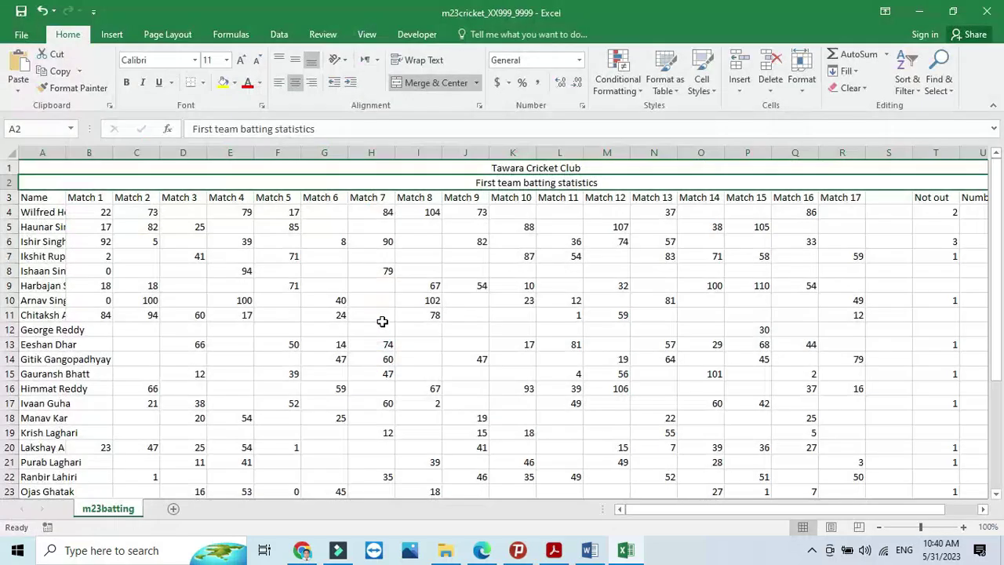
# Read the question 2 formatting instructions for row 1 in the question paper and return to Excel.
pyautogui.click(554, 549)
pyautogui.scroll(-5, 503, 360)
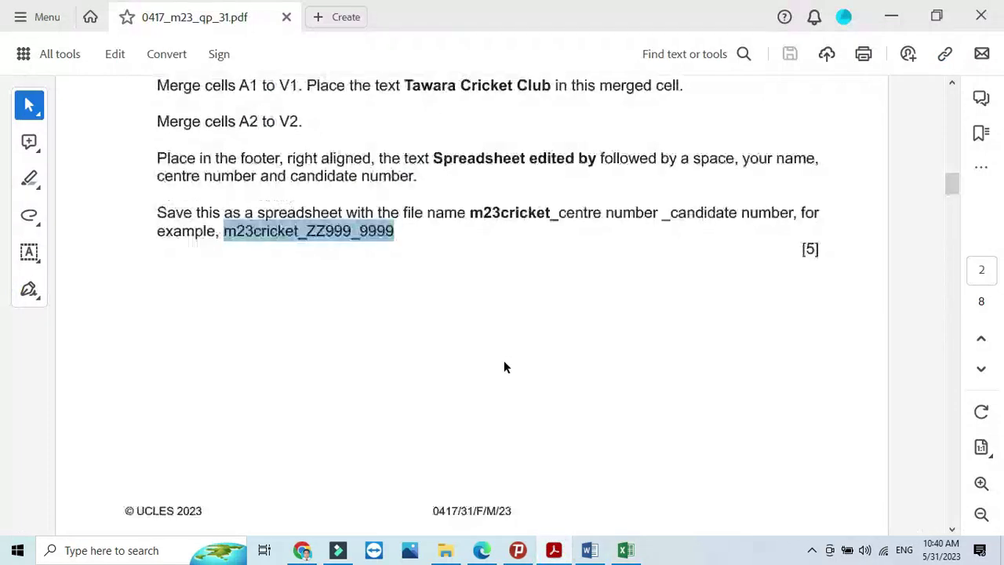
pyautogui.scroll(-5, 500, 358)
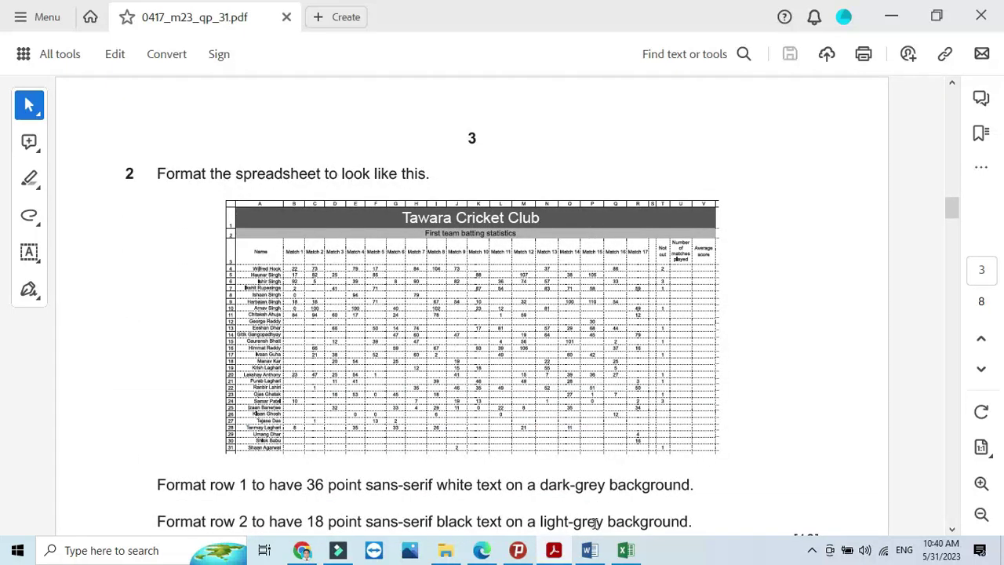
pyautogui.scroll(-2, 399, 354)
pyautogui.moveTo(152, 414); pyautogui.dragTo(499, 421)
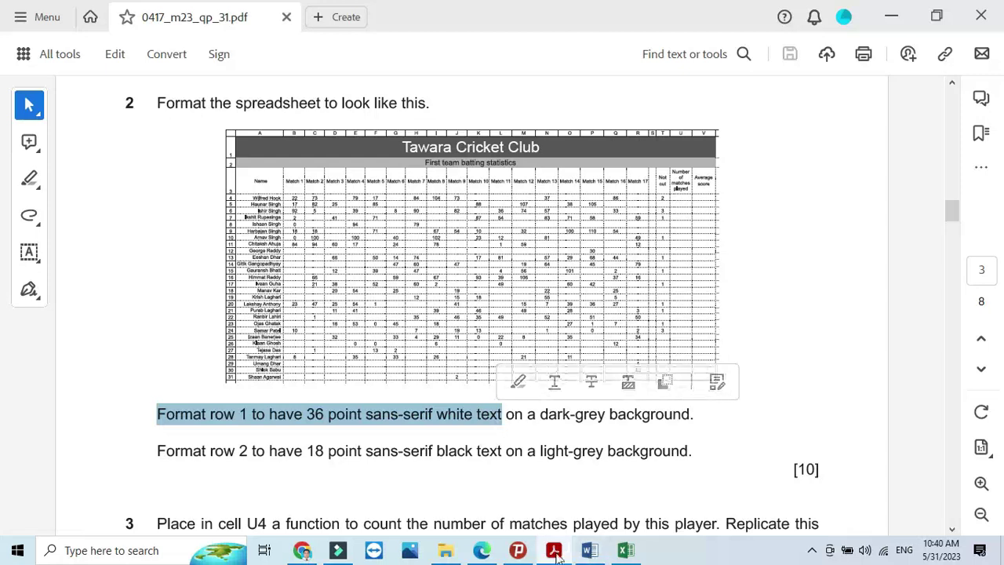
pyautogui.hotkey('alt', 'Tab')
# Format the Tawara Cricket Club title in row 1 as 36 point white text.
pyautogui.click(480, 167)
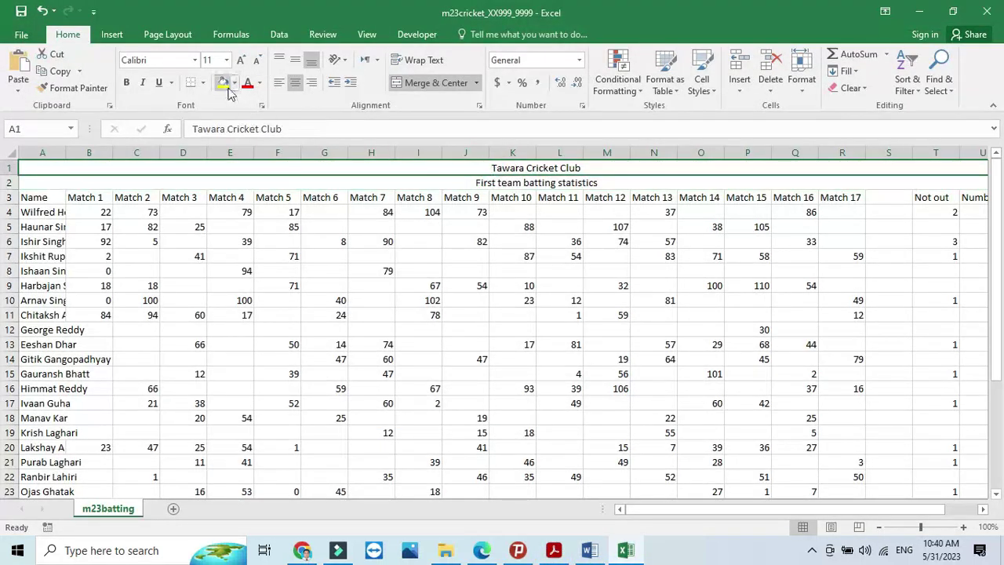
pyautogui.click(226, 60)
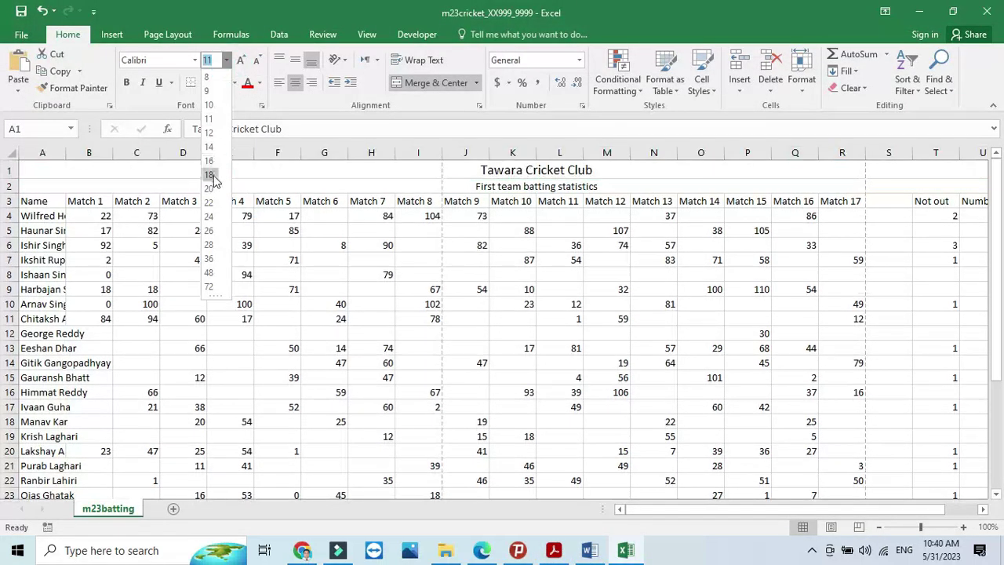
pyautogui.click(210, 258)
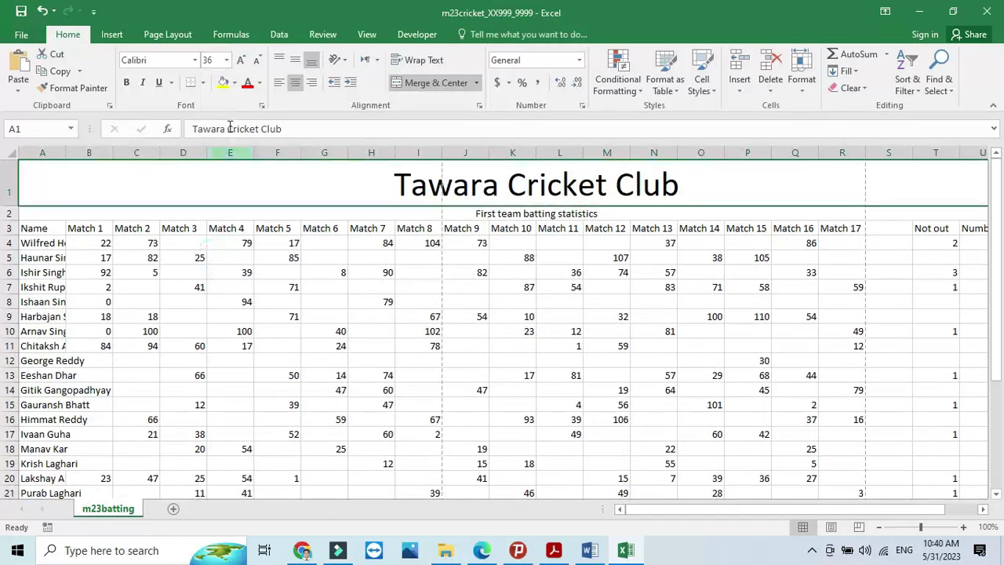
pyautogui.click(260, 83)
pyautogui.click(248, 133)
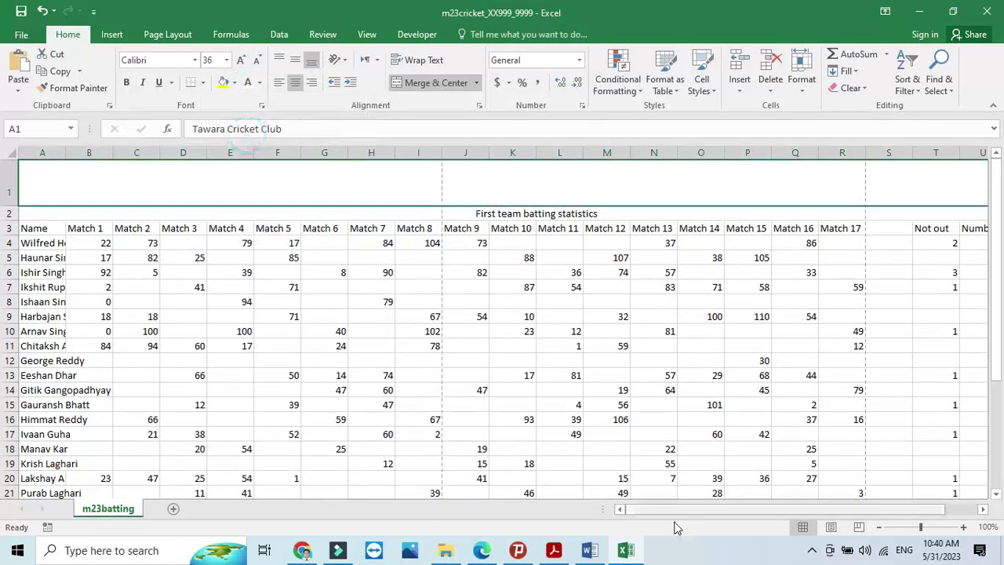
# Check the row 1 background requirement in the question paper, then fill the merged title cell with dark grey.
pyautogui.click(554, 550)
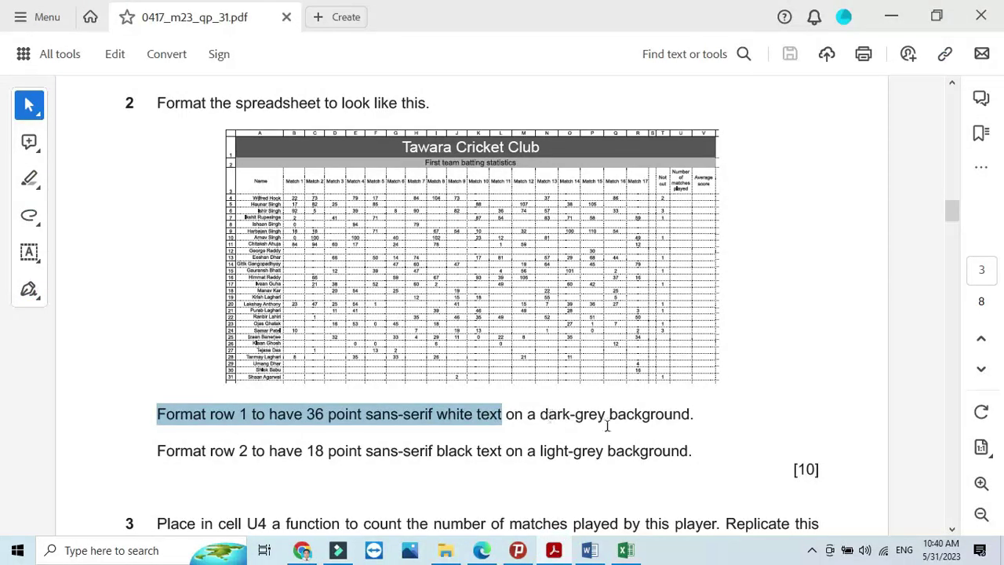
pyautogui.click(554, 550)
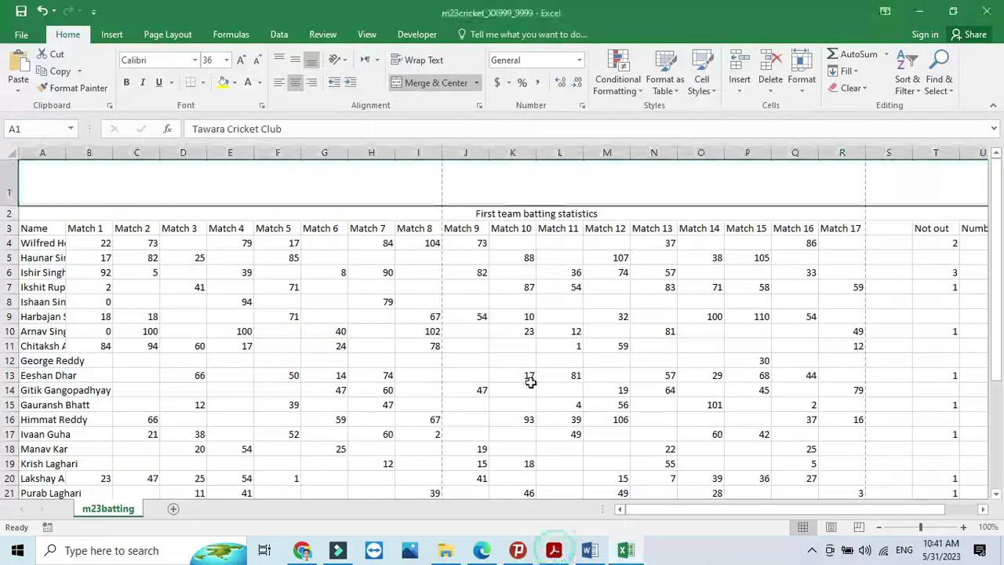
pyautogui.click(233, 84)
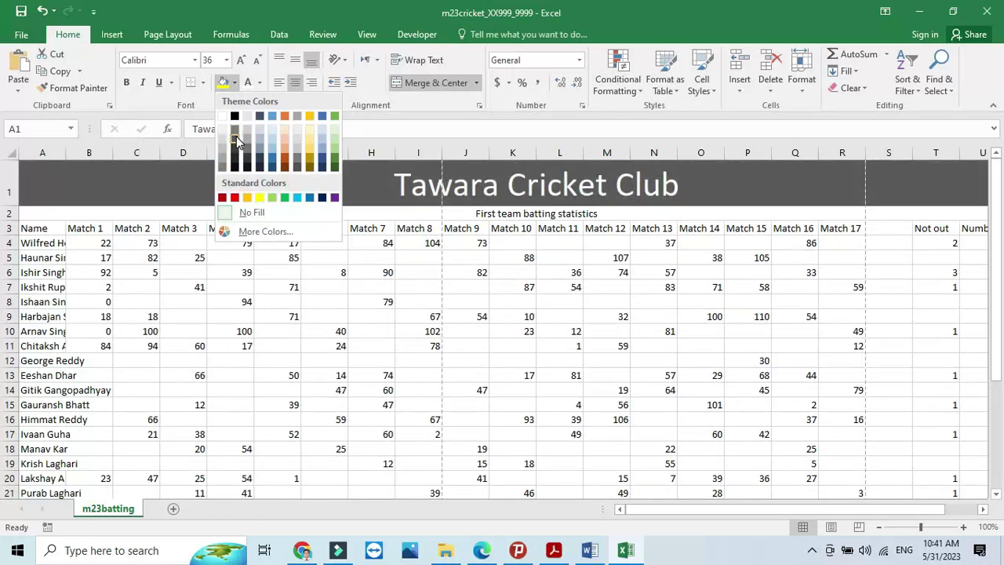
pyautogui.click(236, 136)
# Read the row 2 formatting instruction in the question paper, then set the First team batting statistics text in Excel to black.
pyautogui.click(555, 550)
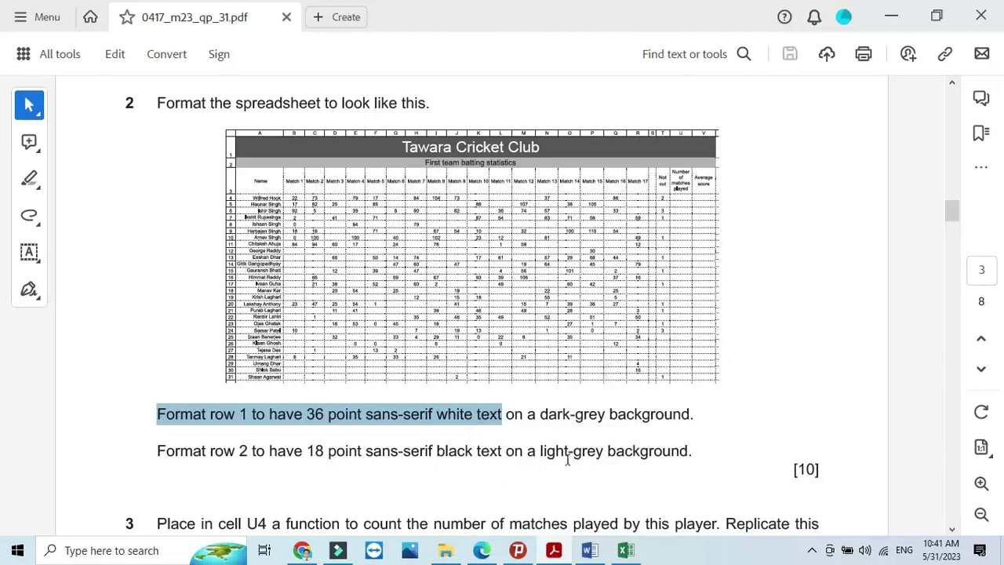
pyautogui.hotkey('alt', 'Tab')
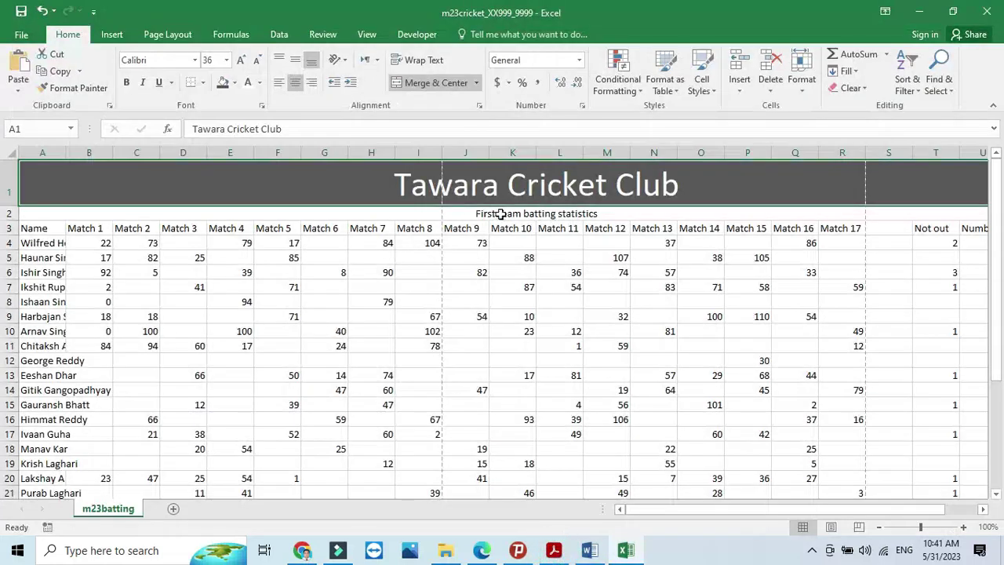
pyautogui.click(498, 213)
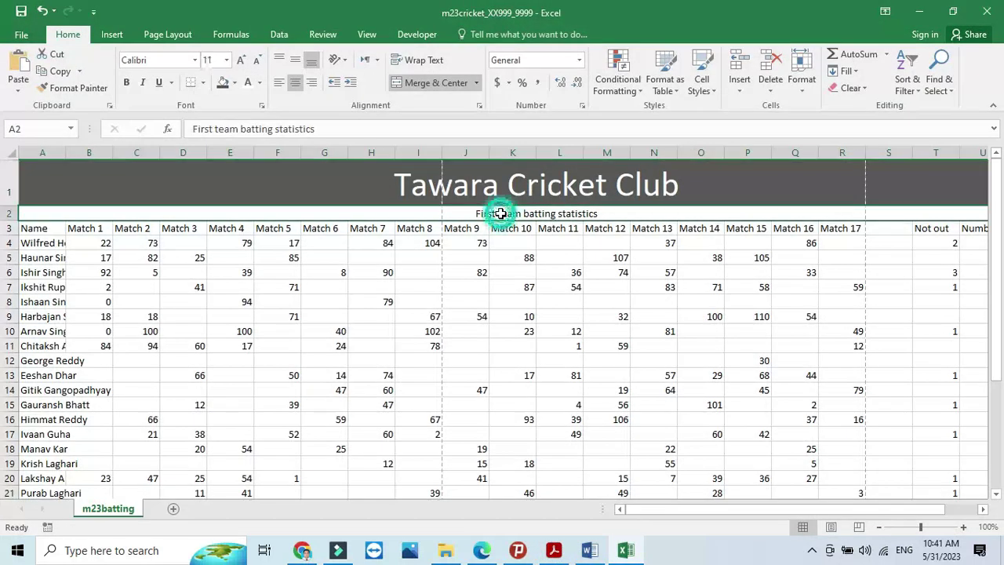
pyautogui.click(260, 82)
pyautogui.click(259, 135)
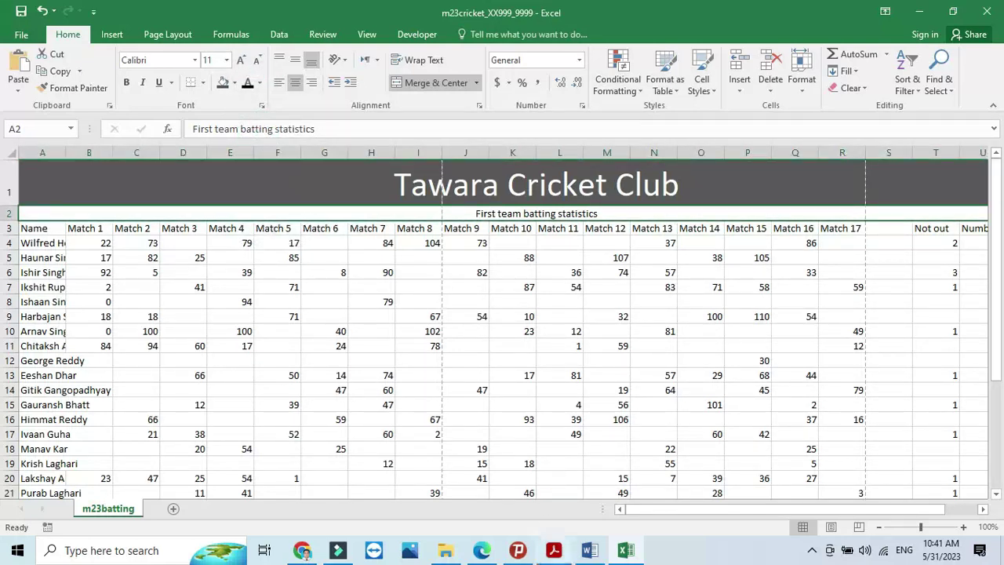
# Recheck the row 2 instruction in the question paper, then make the subtitle 18 point on a light-grey fill.
pyautogui.click(555, 550)
pyautogui.click(625, 551)
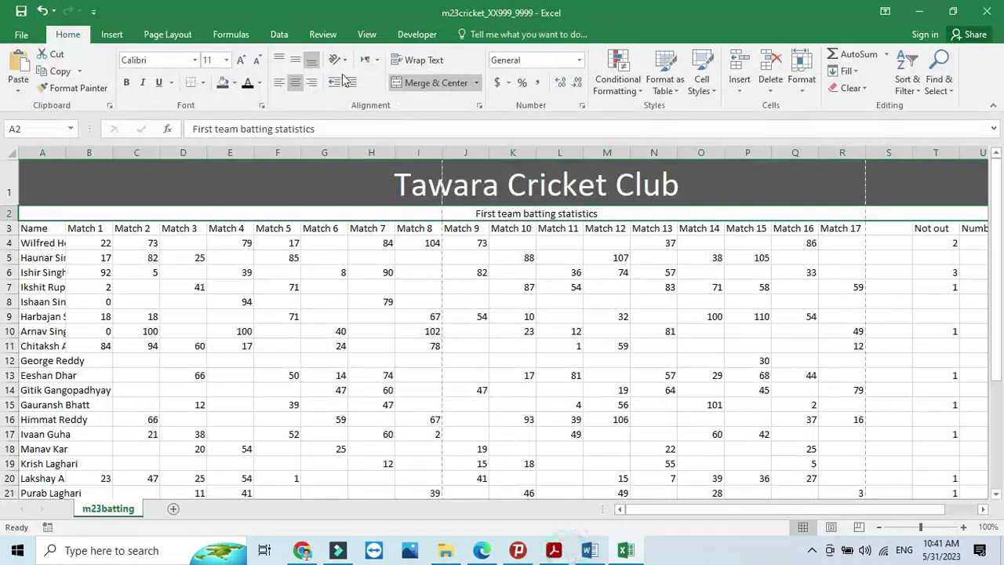
pyautogui.click(226, 60)
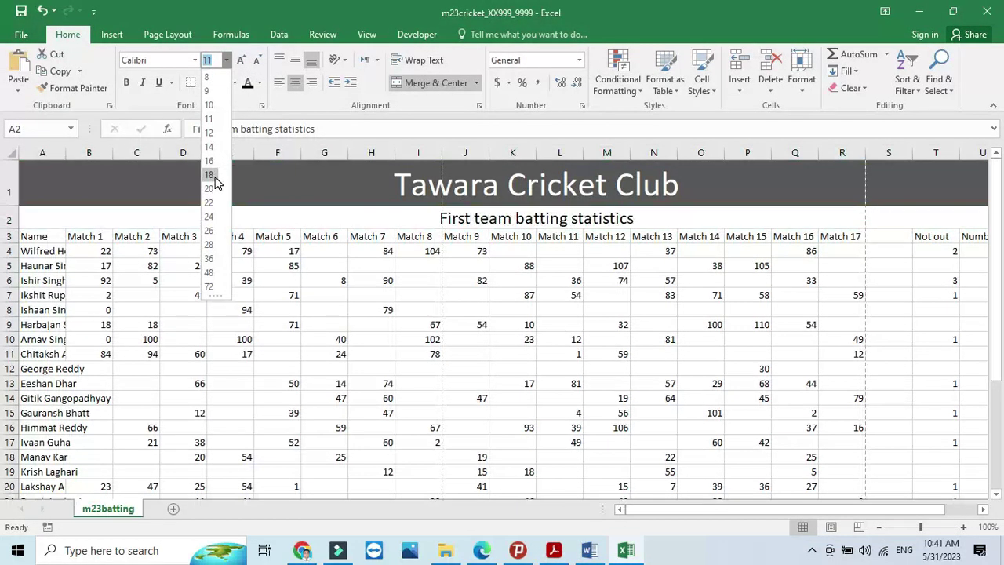
pyautogui.click(213, 174)
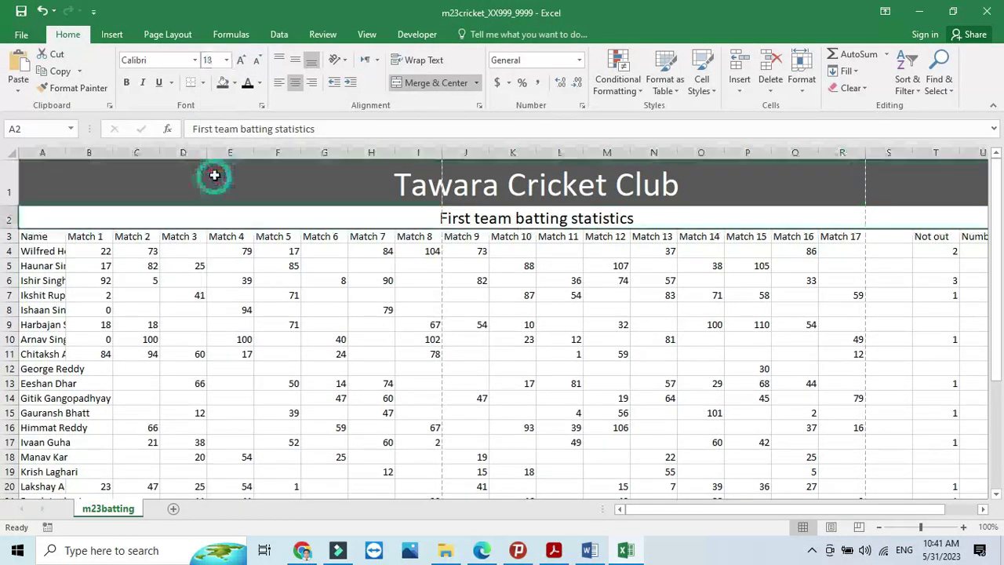
pyautogui.click(234, 83)
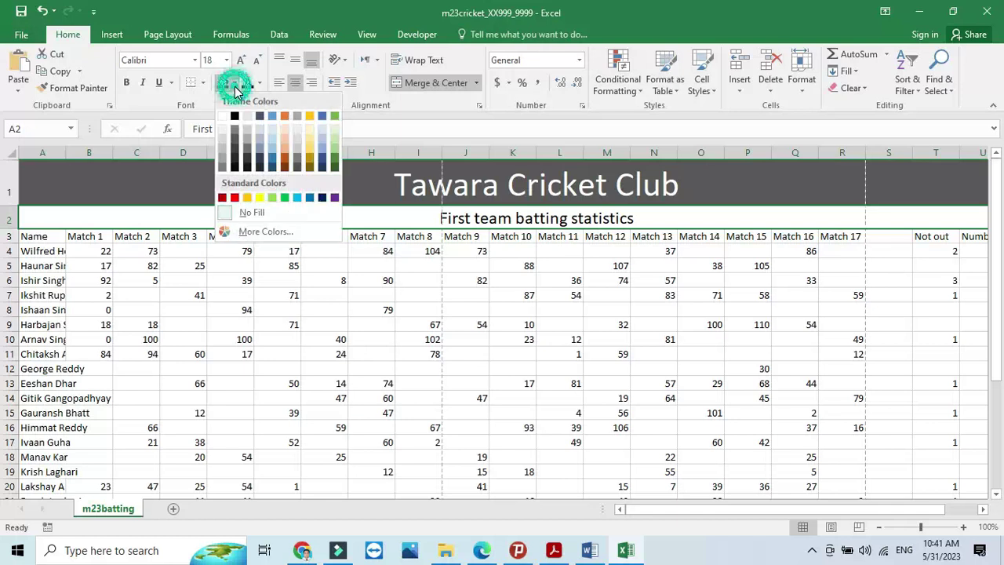
pyautogui.click(221, 137)
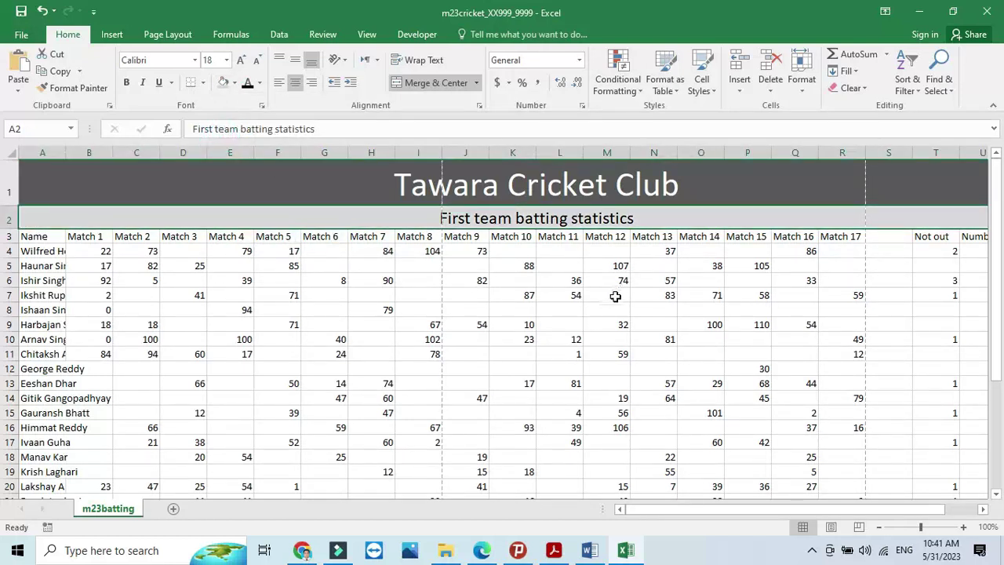
# Compare the sheet with the question 2 model in the question paper and save the workbook.
pyautogui.click(554, 550)
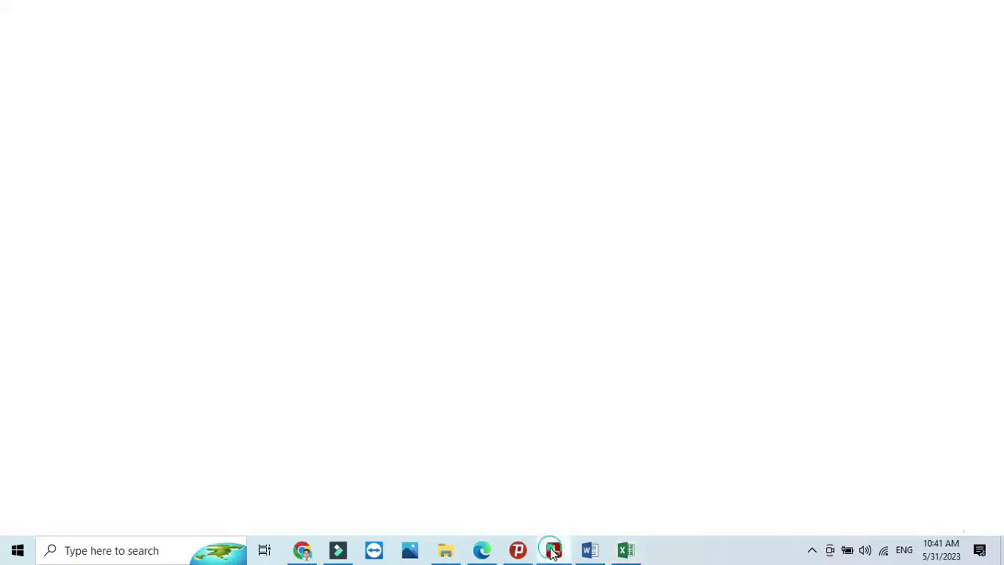
pyautogui.click(554, 551)
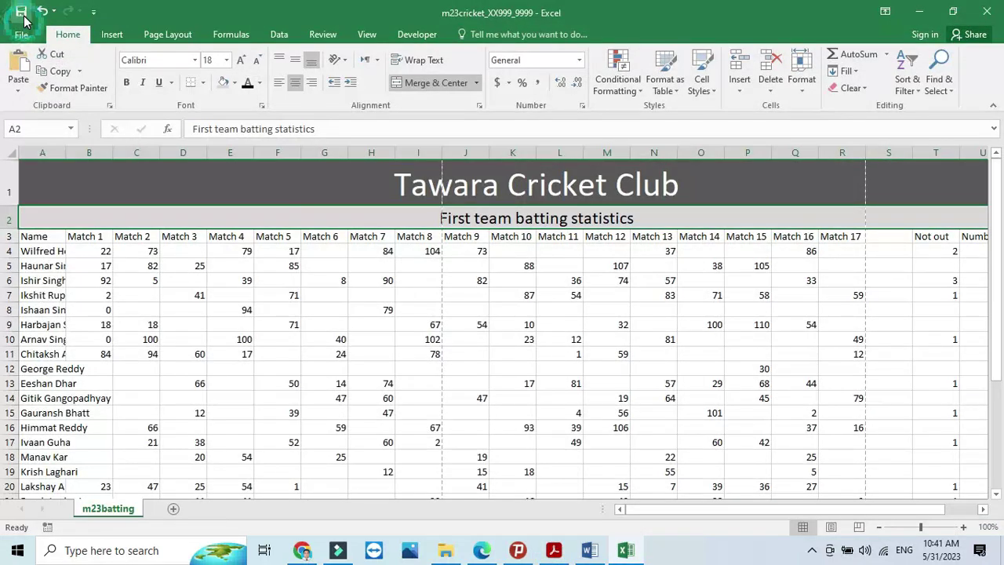
pyautogui.click(555, 553)
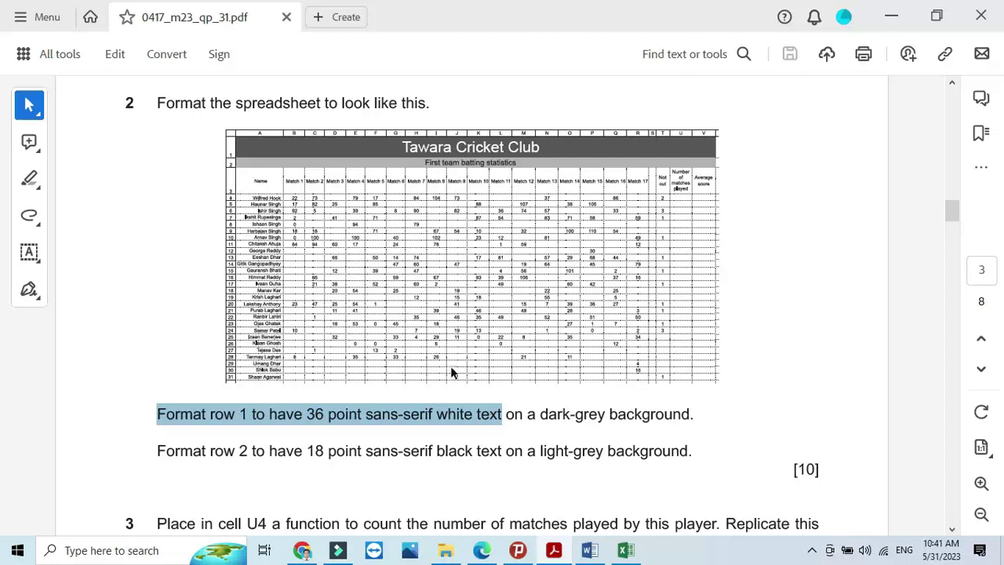
pyautogui.click(554, 550)
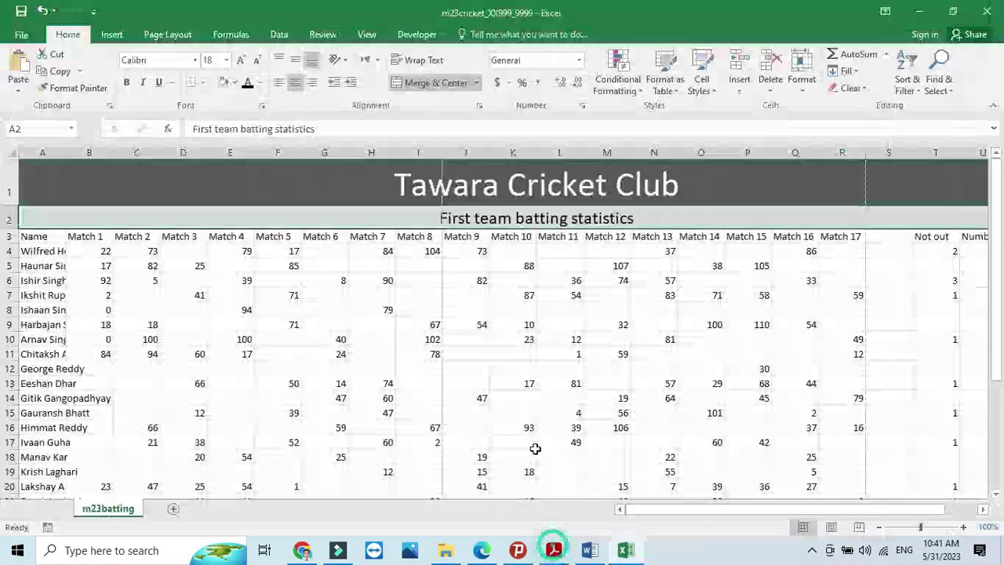
# Wrap the text of the row 3 headings and align them vertically to the middle.
pyautogui.click(11, 236)
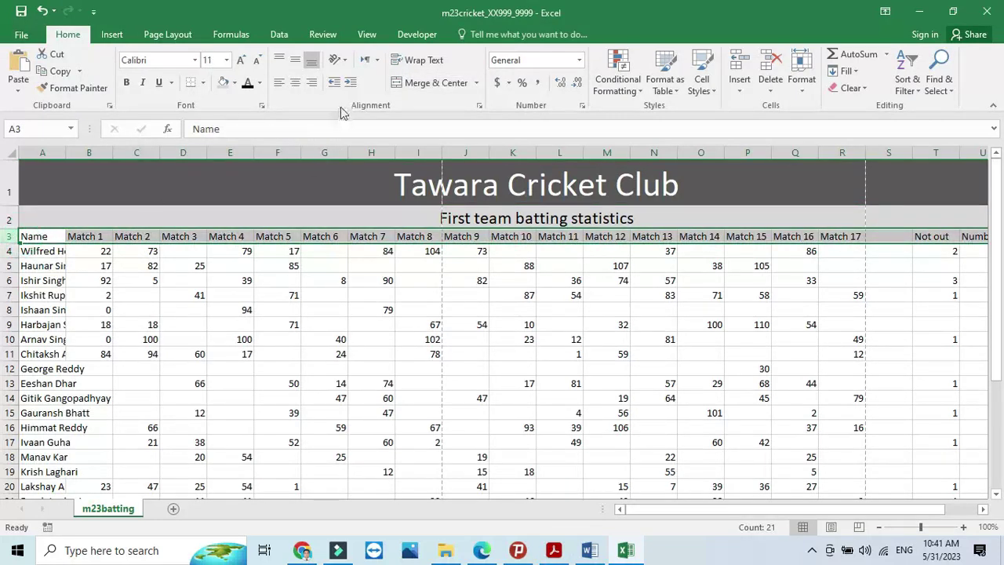
pyautogui.click(417, 67)
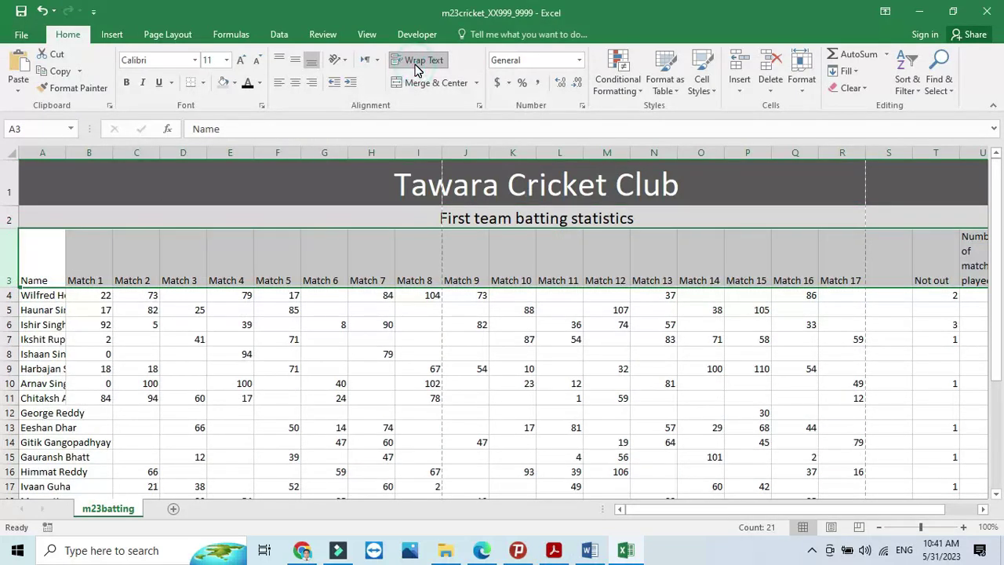
pyautogui.click(295, 59)
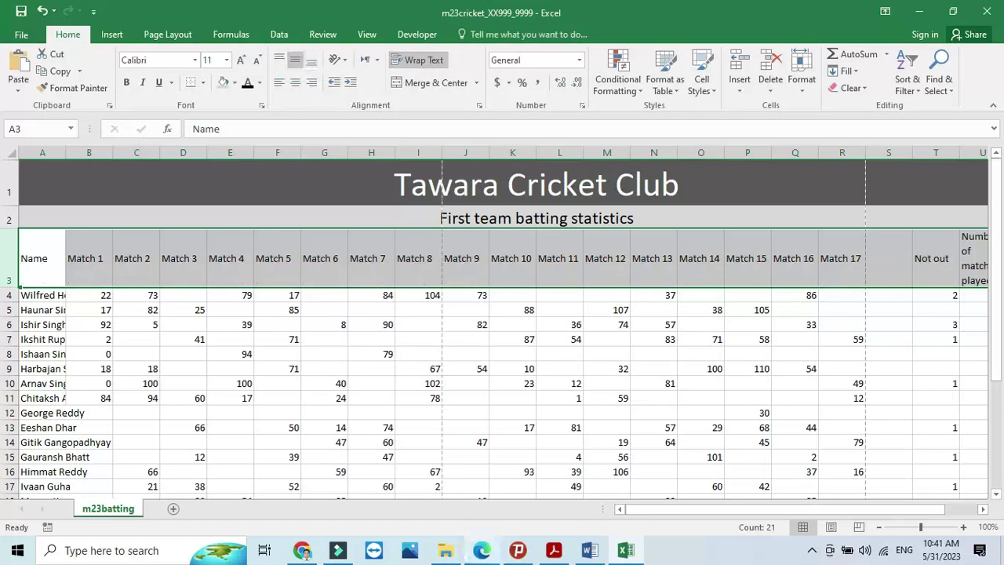
# Check the column layout of the question 2 model in the question paper, then autofit all column widths in the worksheet.
pyautogui.click(552, 552)
pyautogui.click(553, 553)
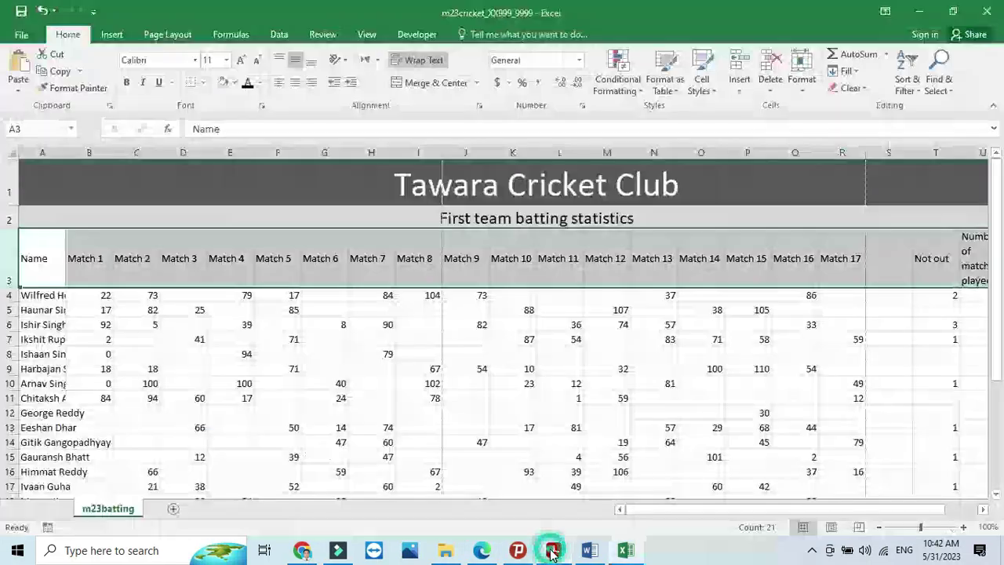
pyautogui.click(552, 552)
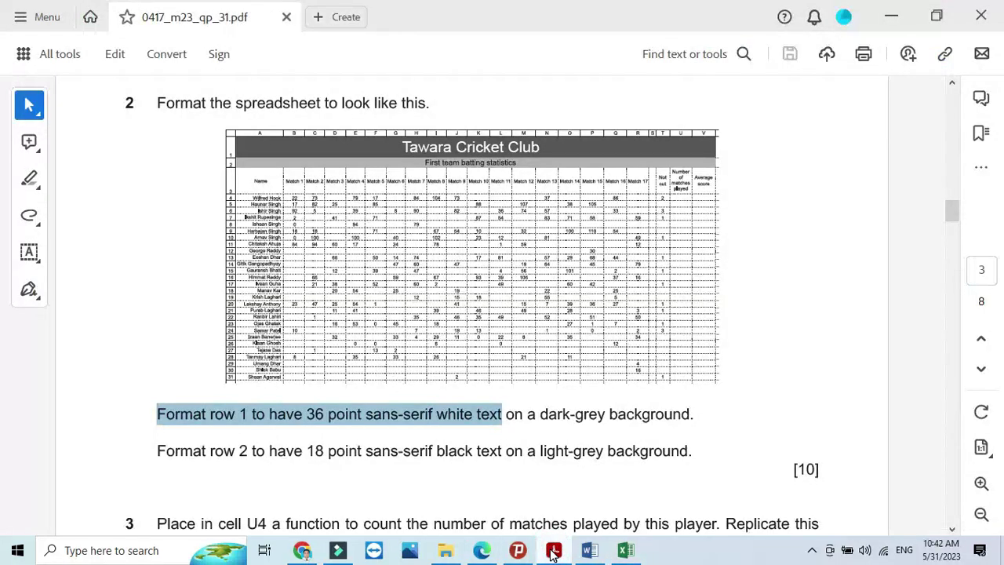
pyautogui.click(553, 552)
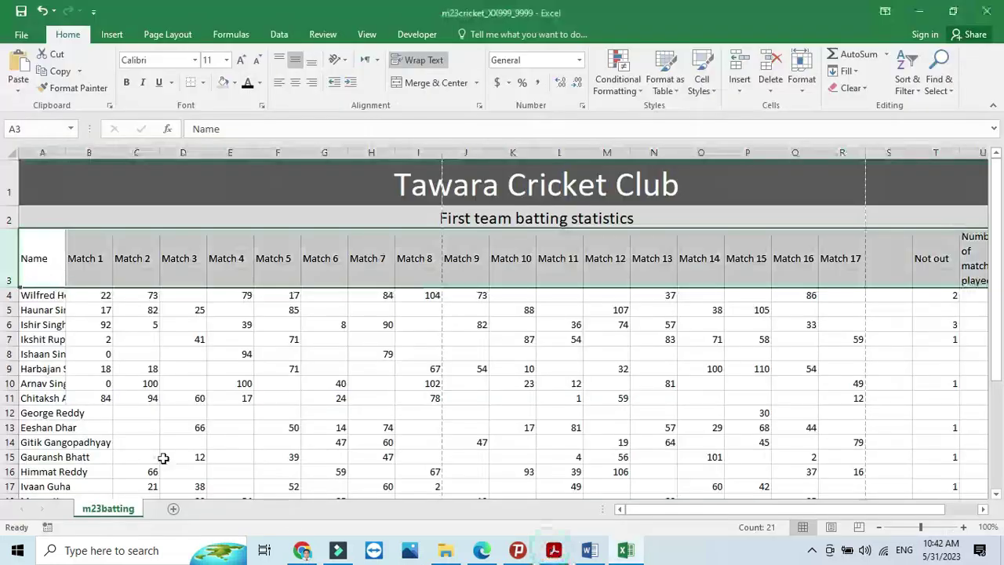
pyautogui.click(12, 149)
pyautogui.doubleClick(66, 151)
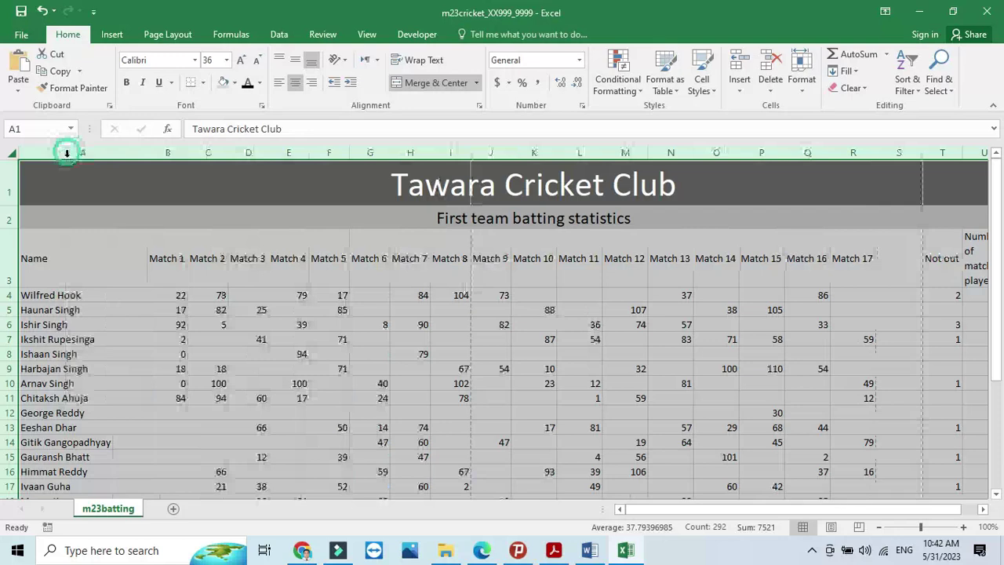
# Right-align the player names in cells A4 to A31.
pyautogui.click(103, 295)
pyautogui.moveTo(103, 294); pyautogui.dragTo(78, 477)
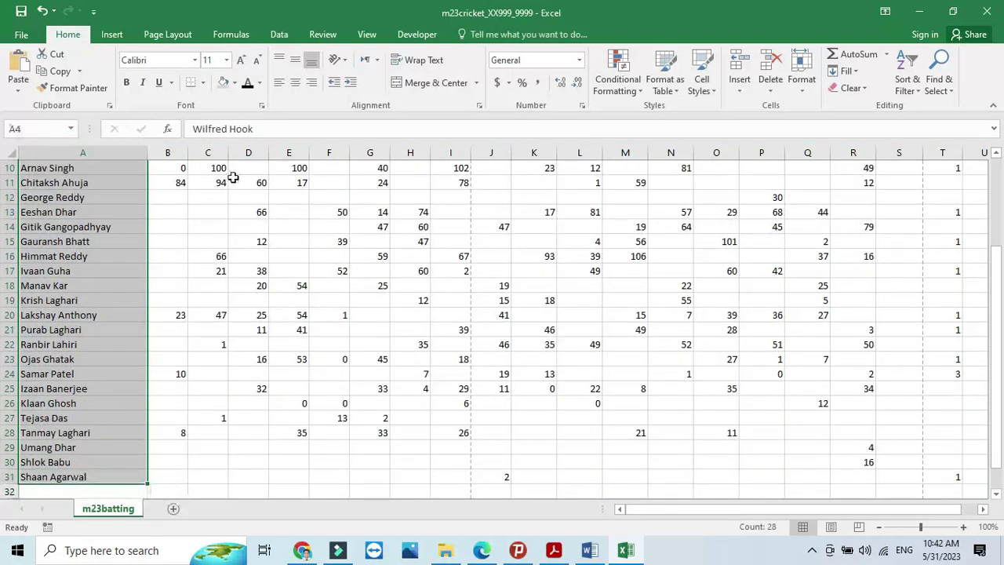
pyautogui.click(312, 83)
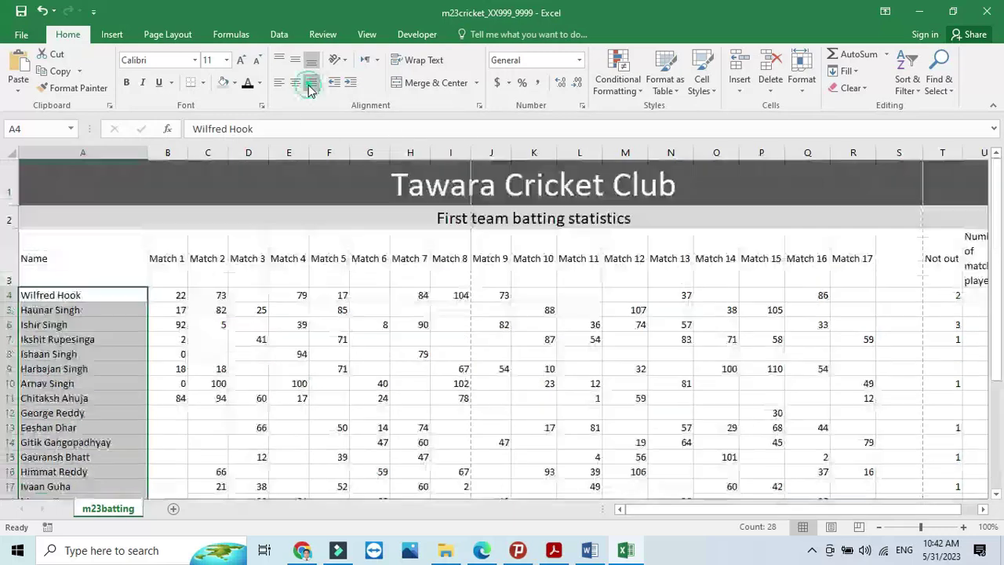
# Check the data alignment in the question paper's model, then centre the values in cells B4 to T31.
pyautogui.click(556, 550)
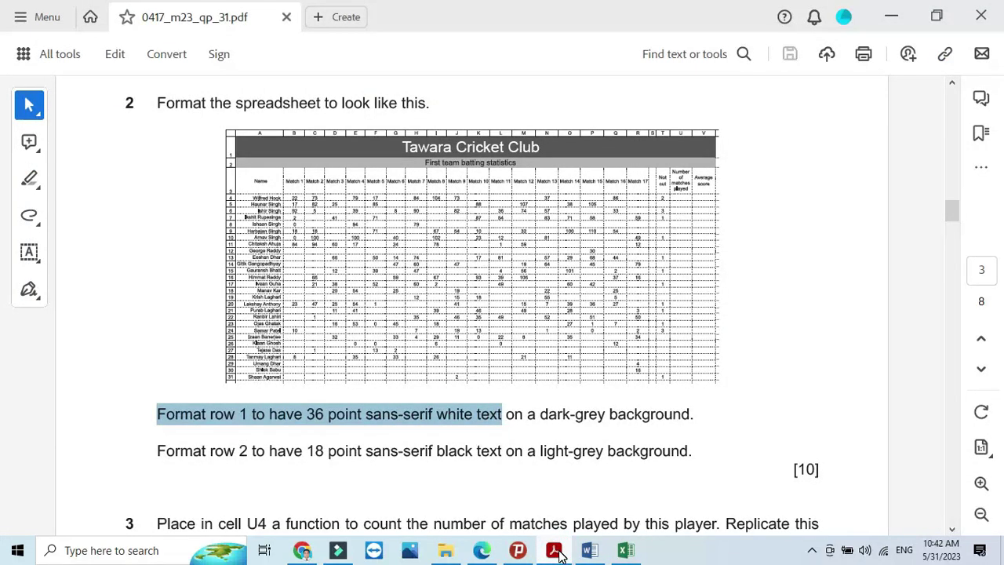
pyautogui.click(559, 555)
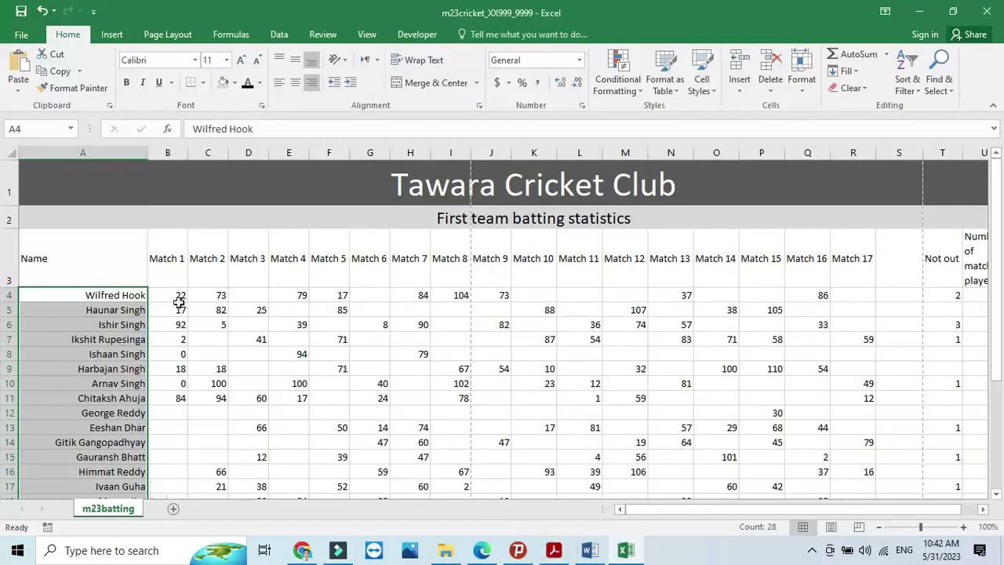
pyautogui.click(173, 295)
pyautogui.moveTo(173, 296); pyautogui.dragTo(927, 449)
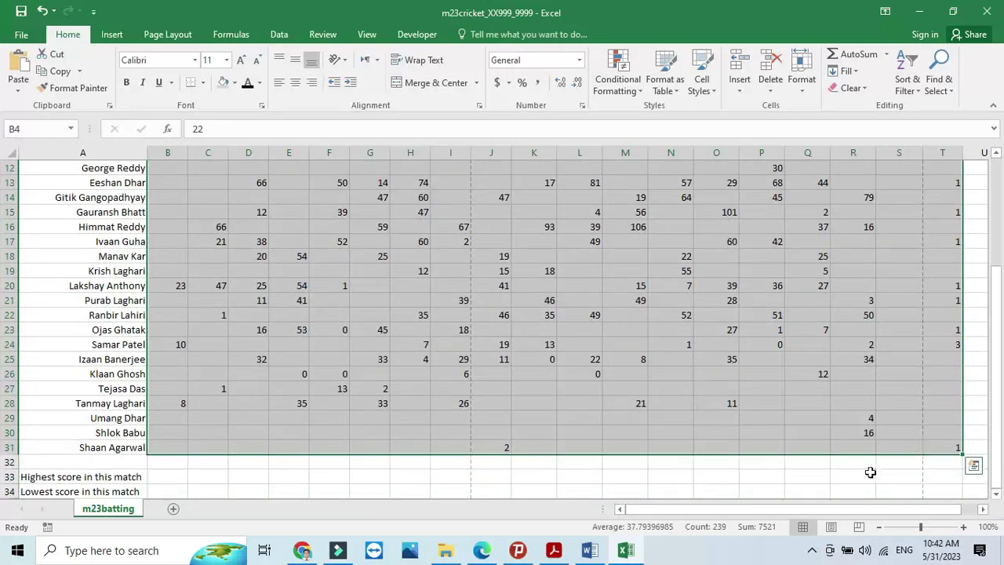
pyautogui.click(294, 86)
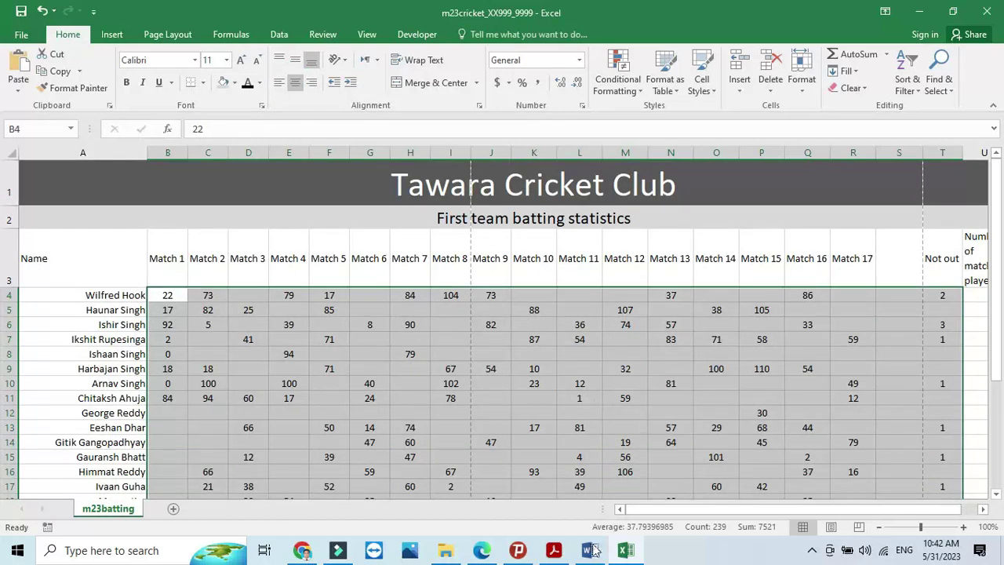
# Read question 3 in the question paper and highlight its instruction about the match-counting function in cell U4.
pyautogui.click(554, 550)
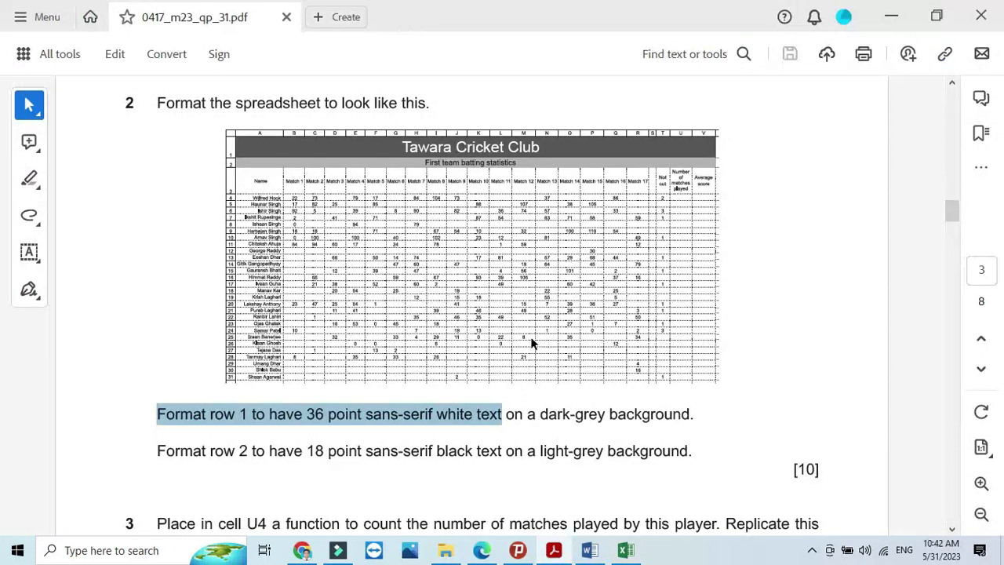
pyautogui.scroll(-3, 531, 343)
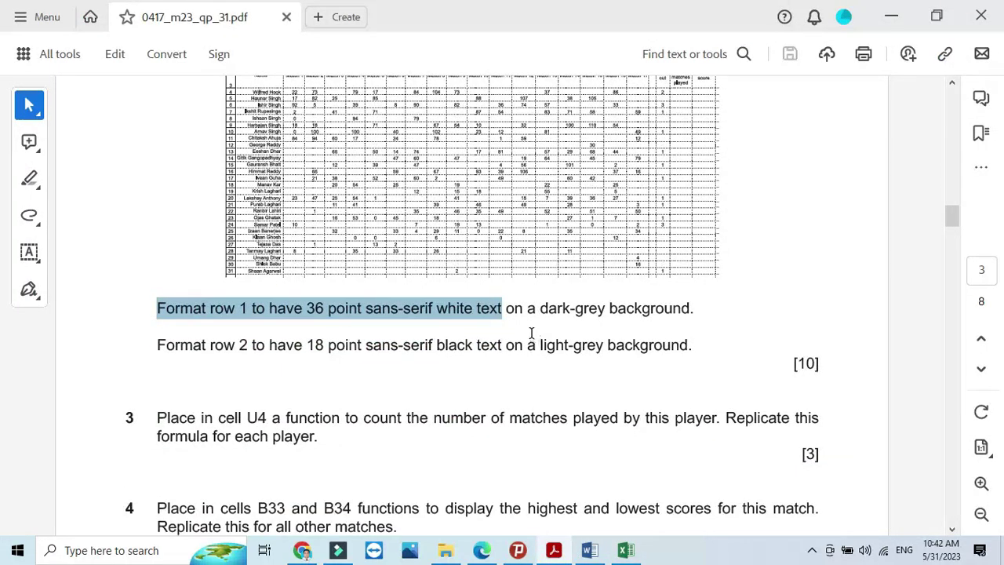
pyautogui.scroll(-2, 400, 359)
pyautogui.scroll(-1, 206, 367)
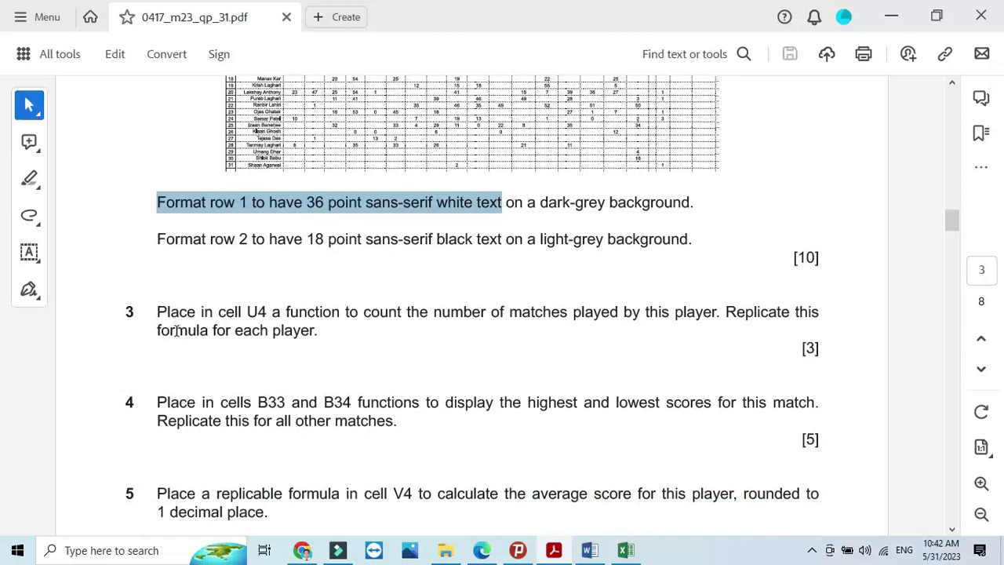
pyautogui.click(626, 549)
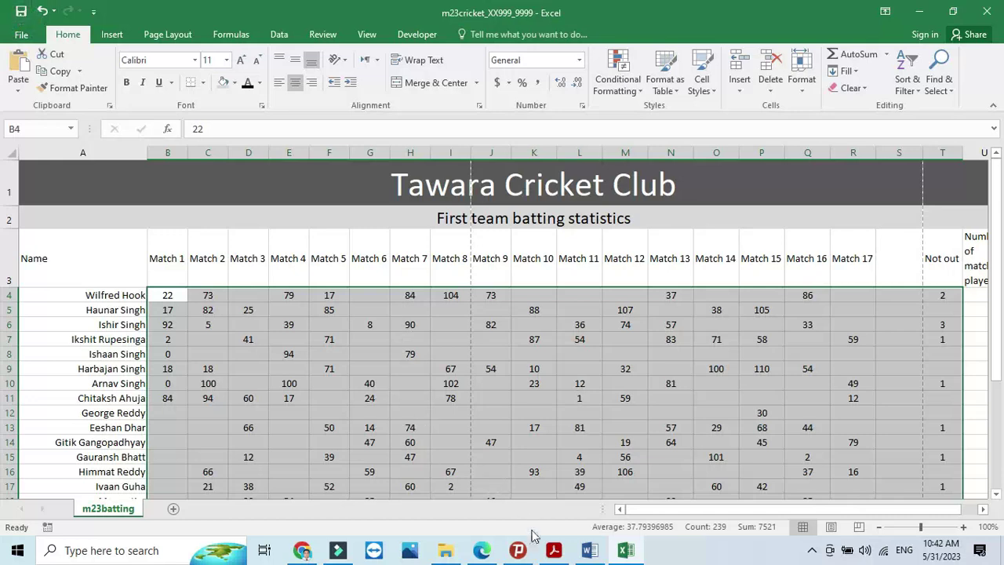
pyautogui.click(553, 550)
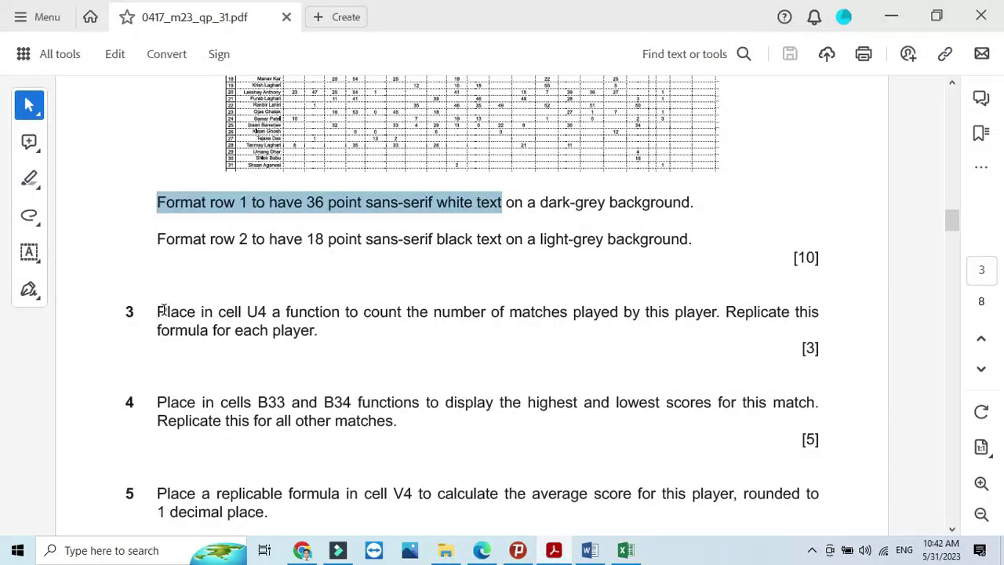
pyautogui.moveTo(158, 311); pyautogui.dragTo(694, 313)
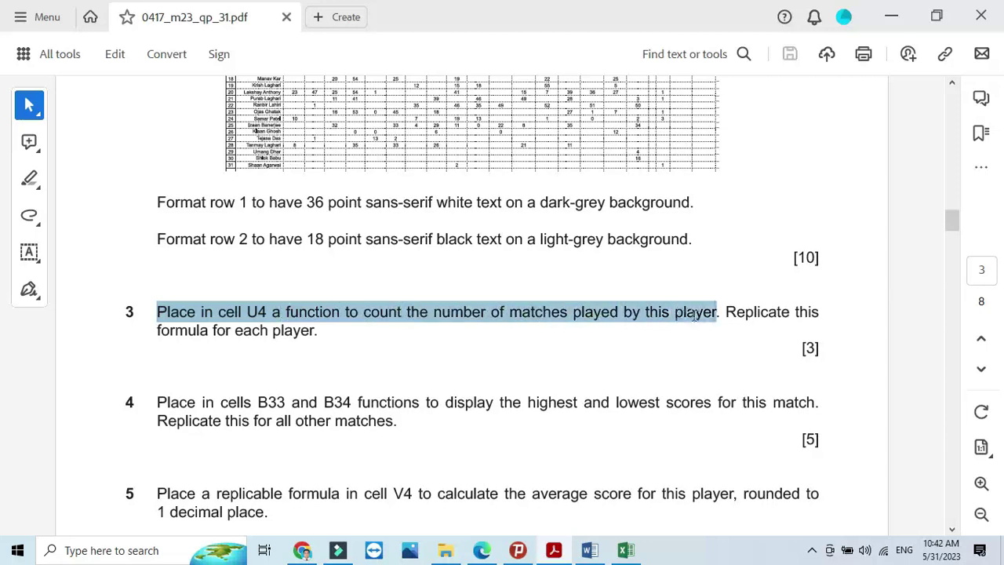
# Switch to the Excel workbook and enter =COUNT(B4:R4) in cell U4 to count the first player's matches.
pyautogui.click(625, 550)
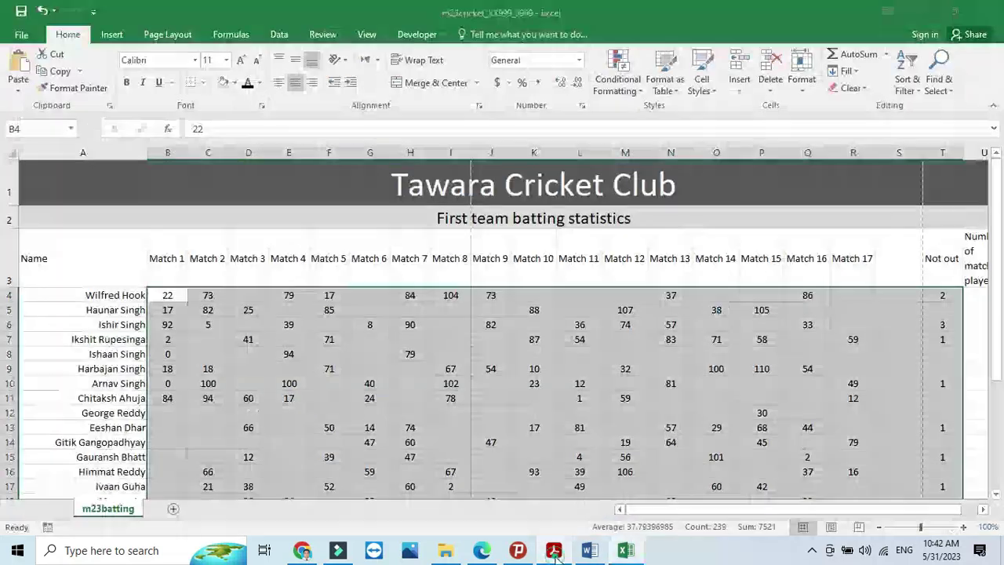
pyautogui.moveTo(662, 518); pyautogui.dragTo(677, 517)
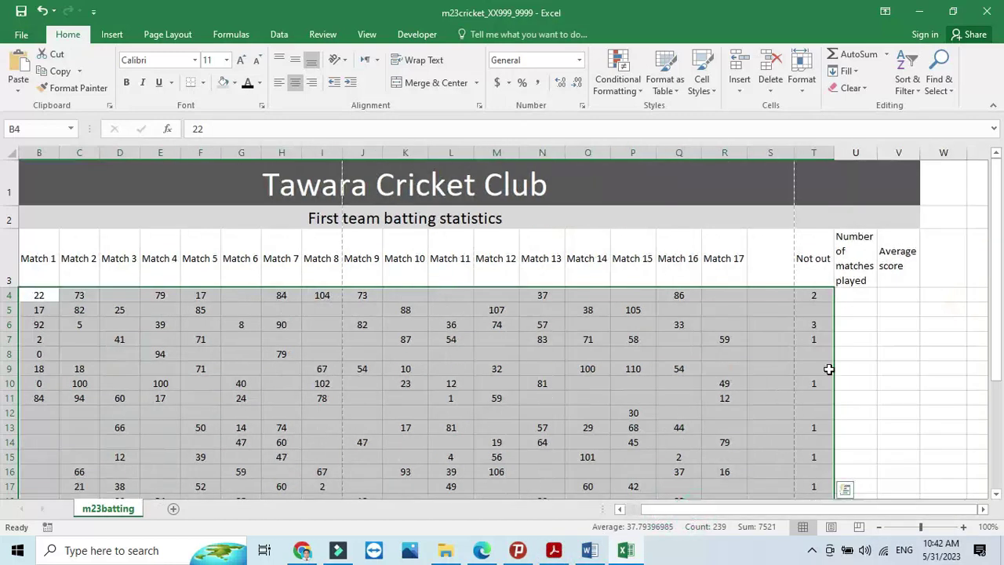
pyautogui.click(862, 298)
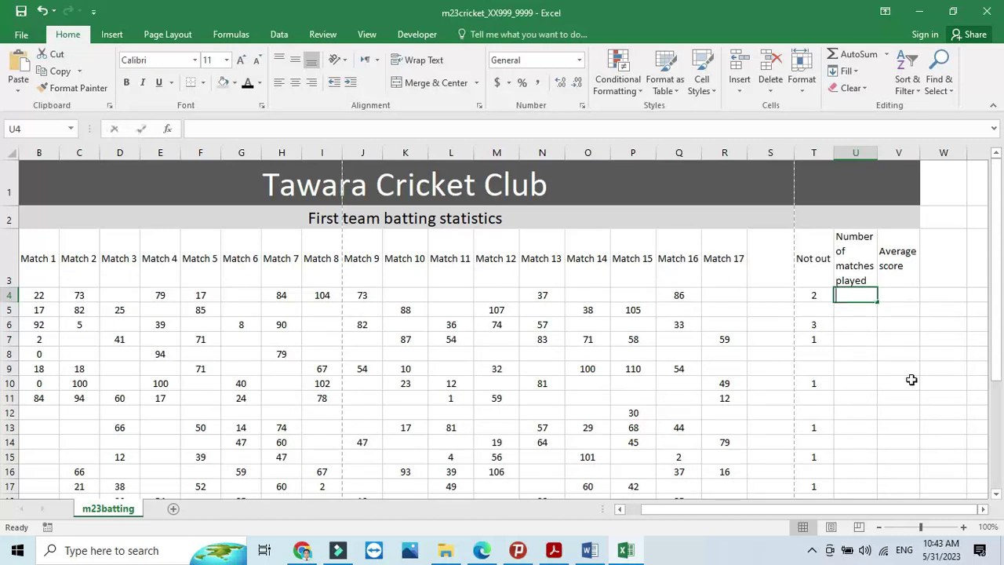
pyautogui.write('=C')
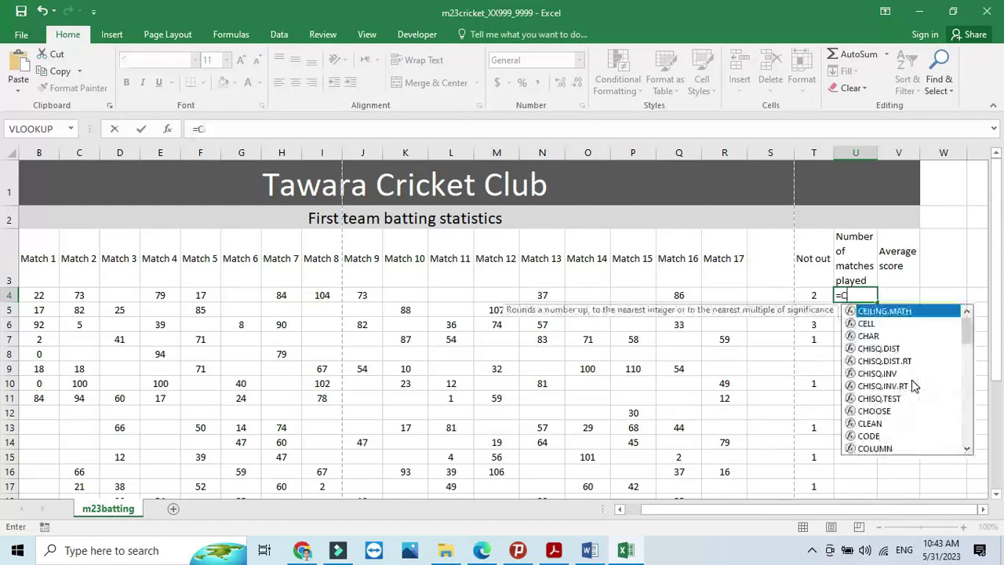
pyautogui.write('OUNT(')
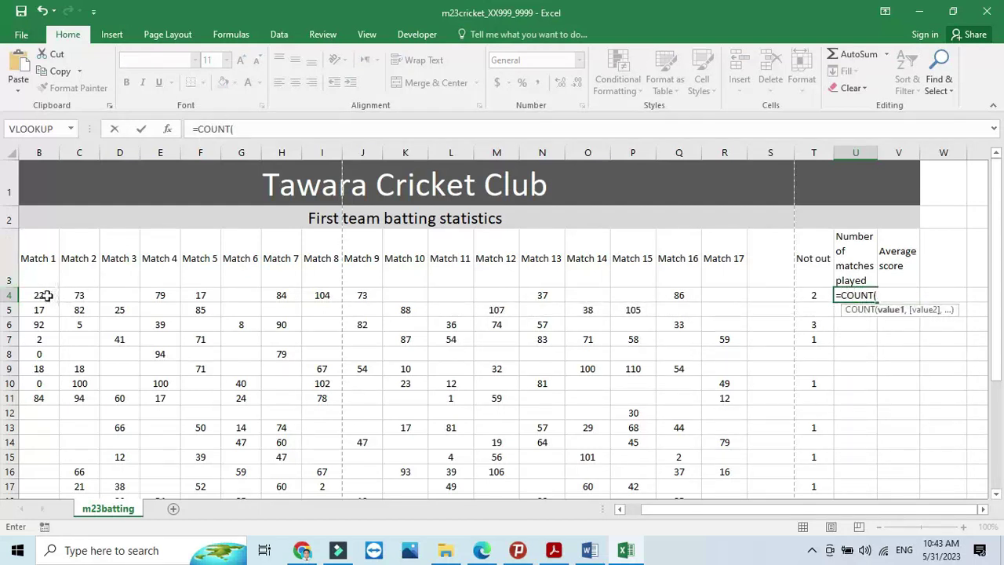
pyautogui.moveTo(46, 295); pyautogui.dragTo(733, 297)
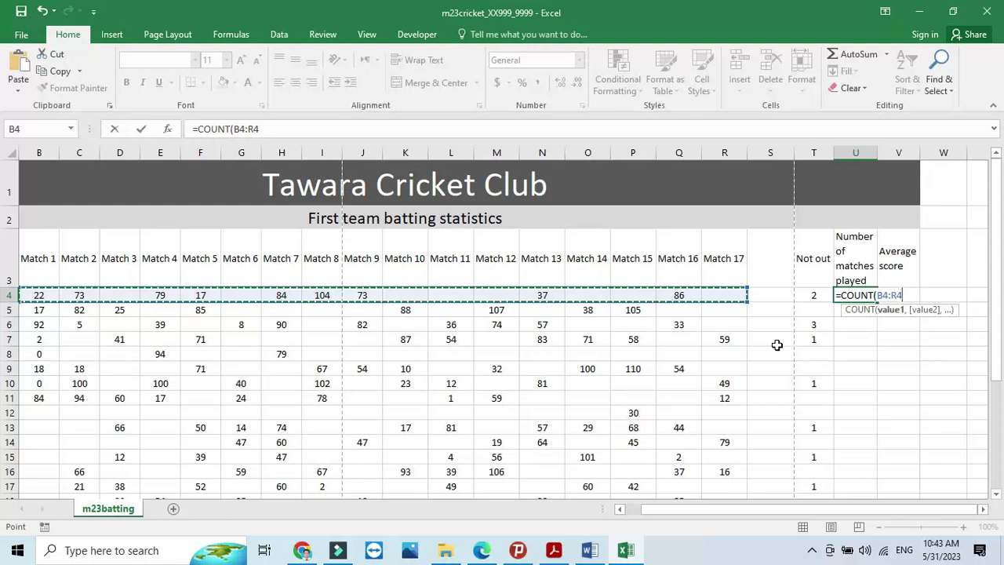
pyautogui.press('Return')
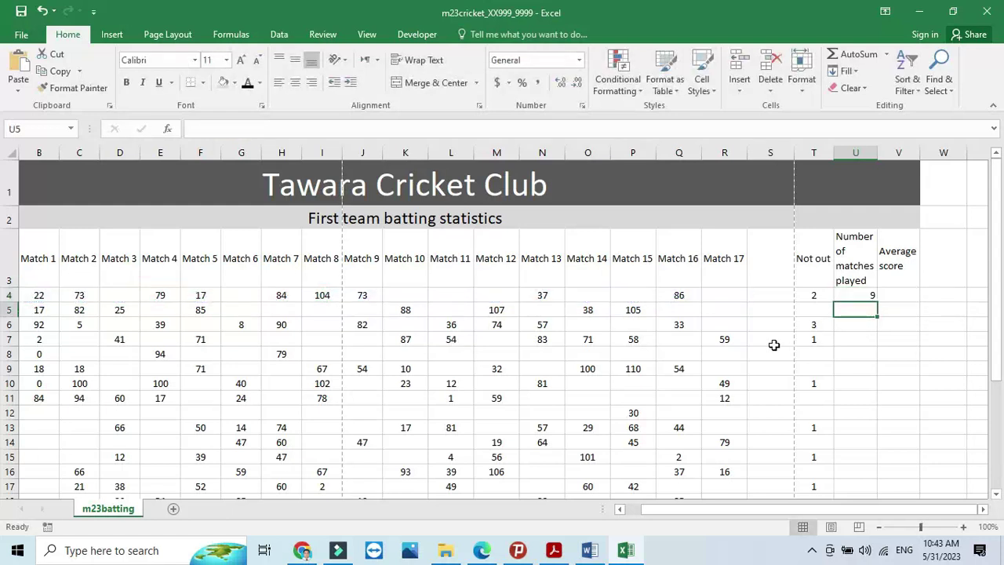
# Replicate the match-count formula from U4 down to U31 for every player.
pyautogui.click(856, 298)
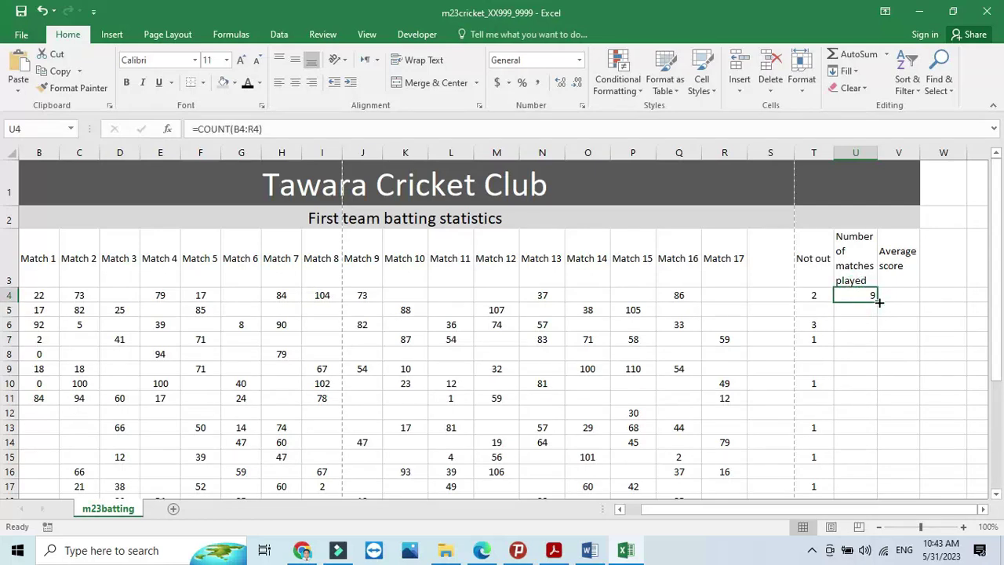
pyautogui.doubleClick(874, 299)
pyautogui.scroll(-7, 850, 384)
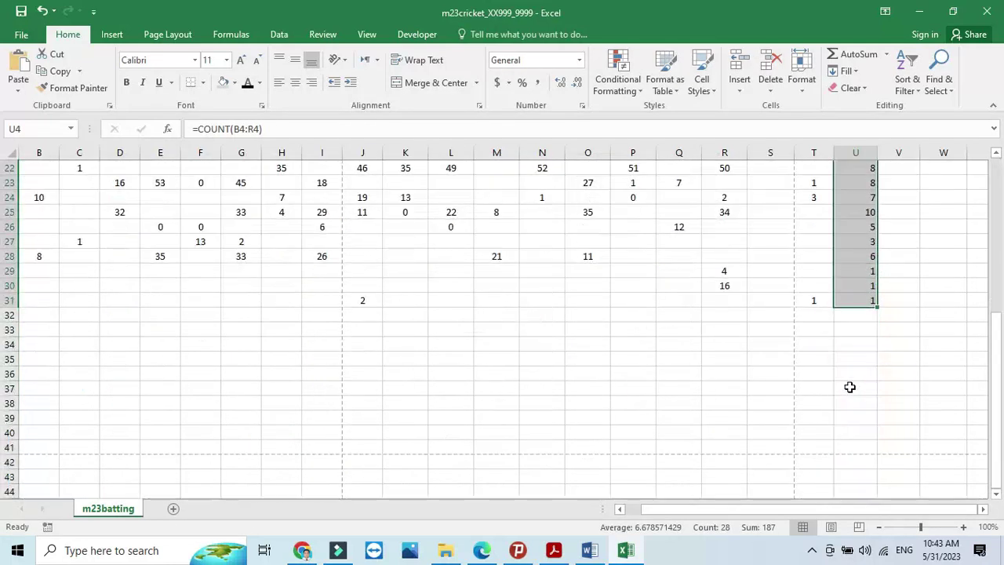
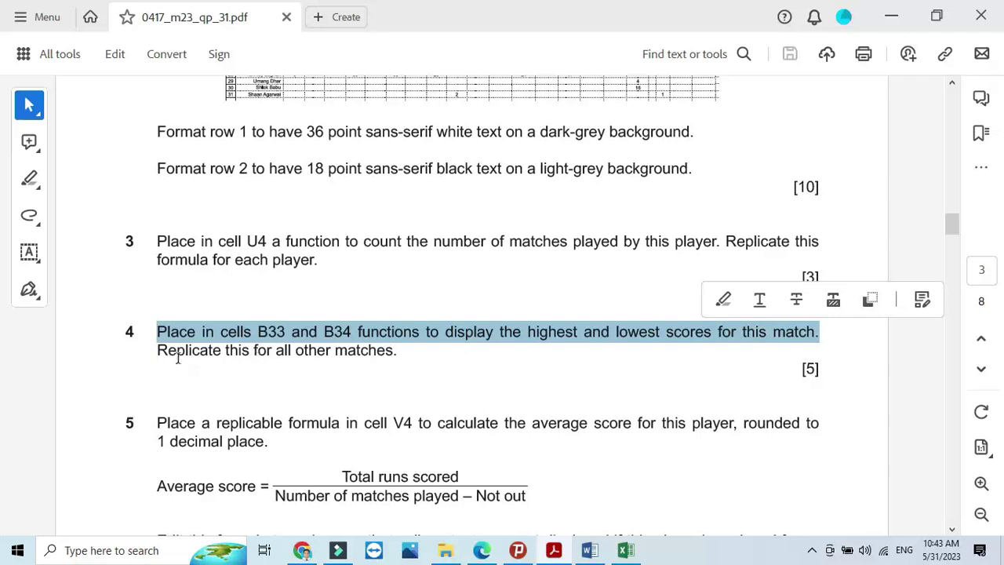
# Highlight question 4's replication instruction in the question paper, then enter =MAX(B4:B31) in cell B33 of the Excel workbook.
pyautogui.moveTo(157, 350); pyautogui.dragTo(401, 353)
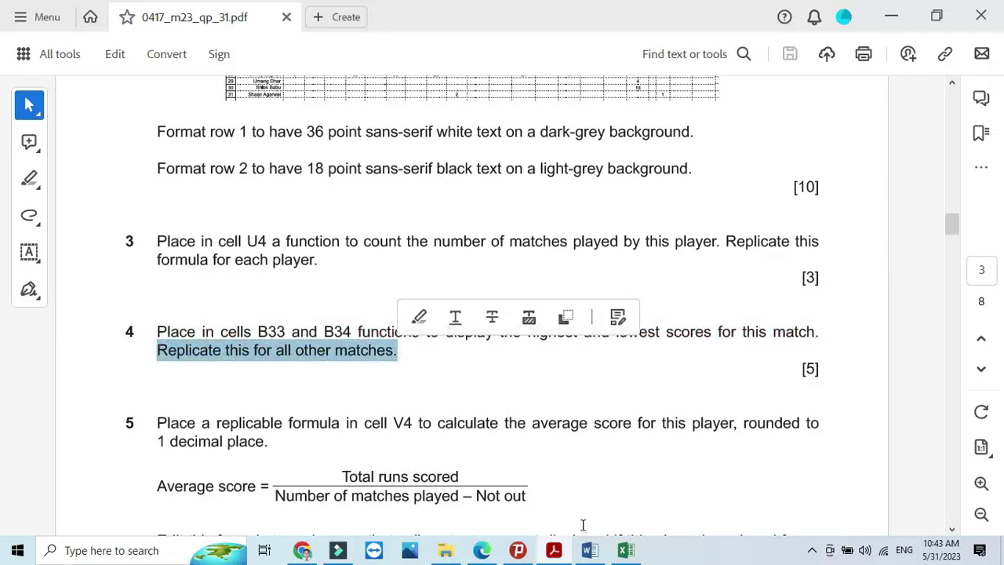
pyautogui.click(625, 549)
pyautogui.moveTo(651, 509); pyautogui.dragTo(636, 509)
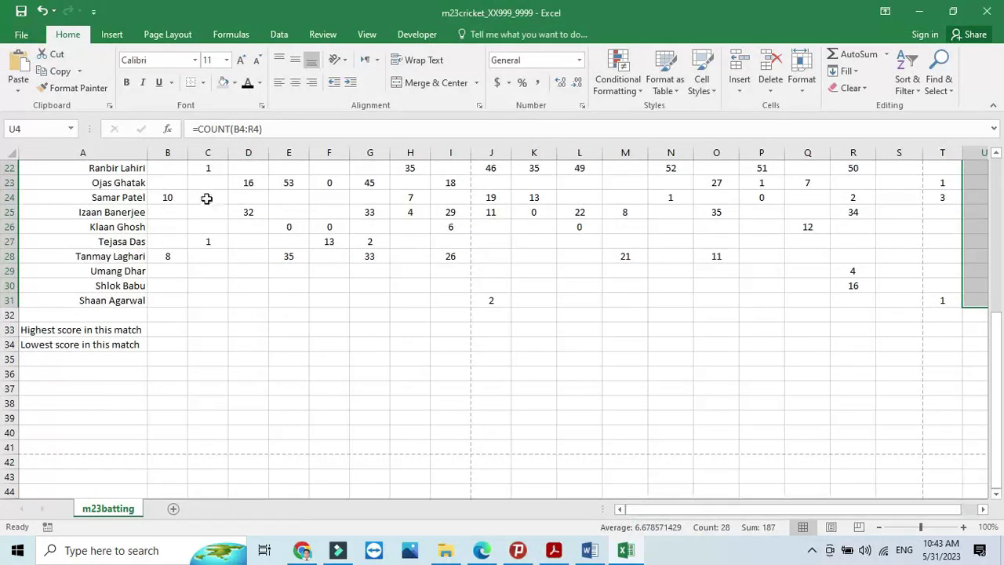
pyautogui.click(166, 330)
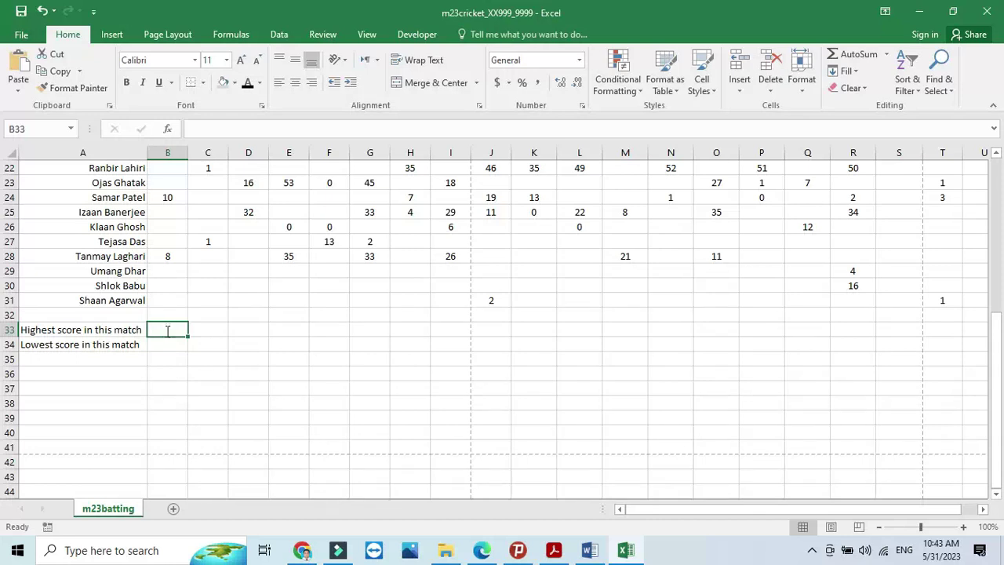
pyautogui.write('=Ma')
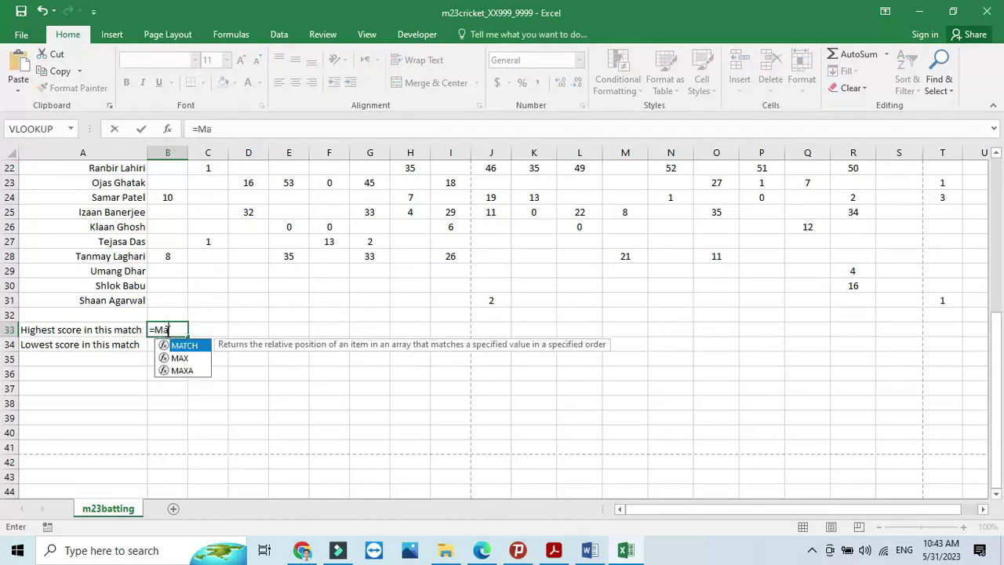
pyautogui.write('x(')
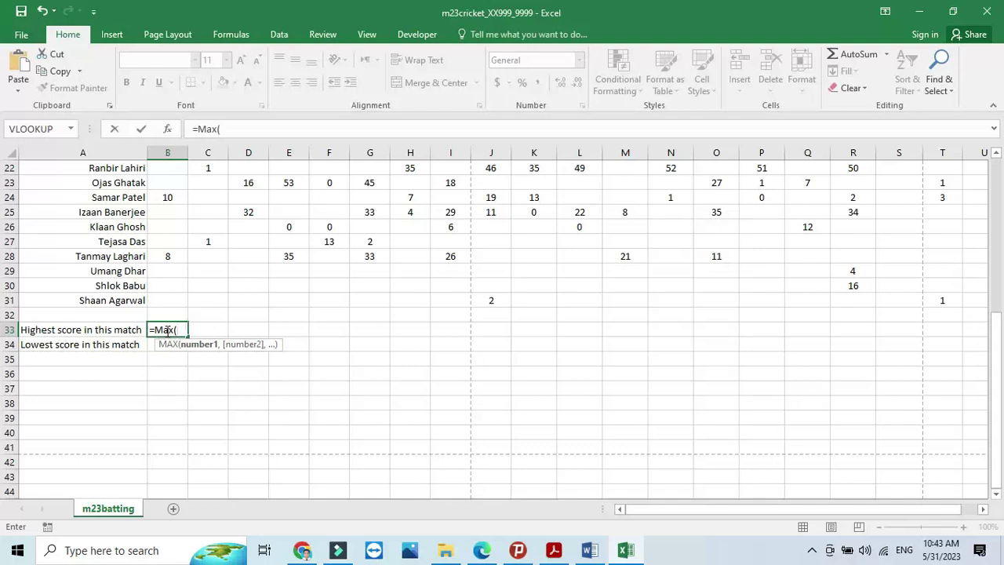
pyautogui.scroll(7, 166, 259)
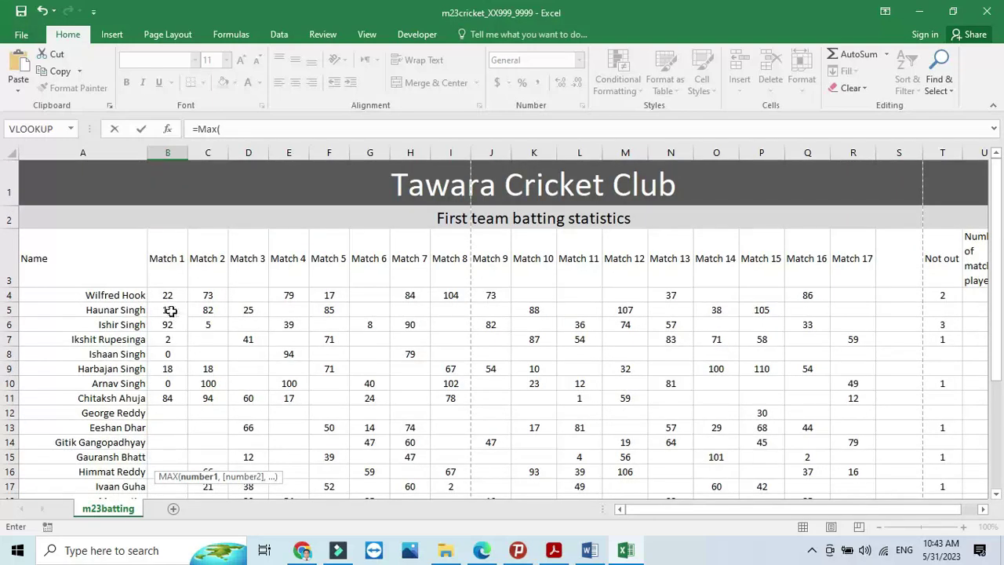
pyautogui.moveTo(168, 295); pyautogui.dragTo(171, 448)
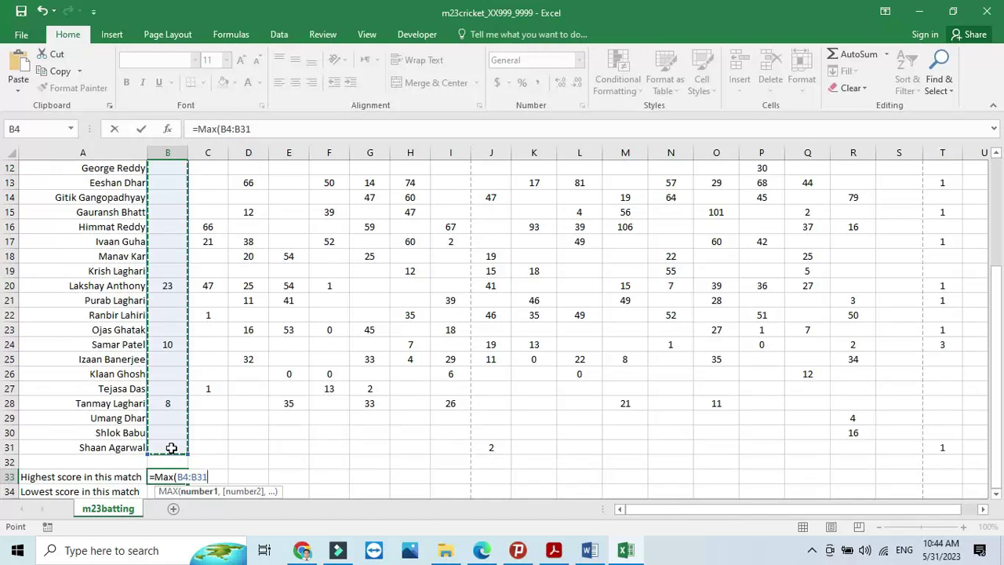
pyautogui.write(')')
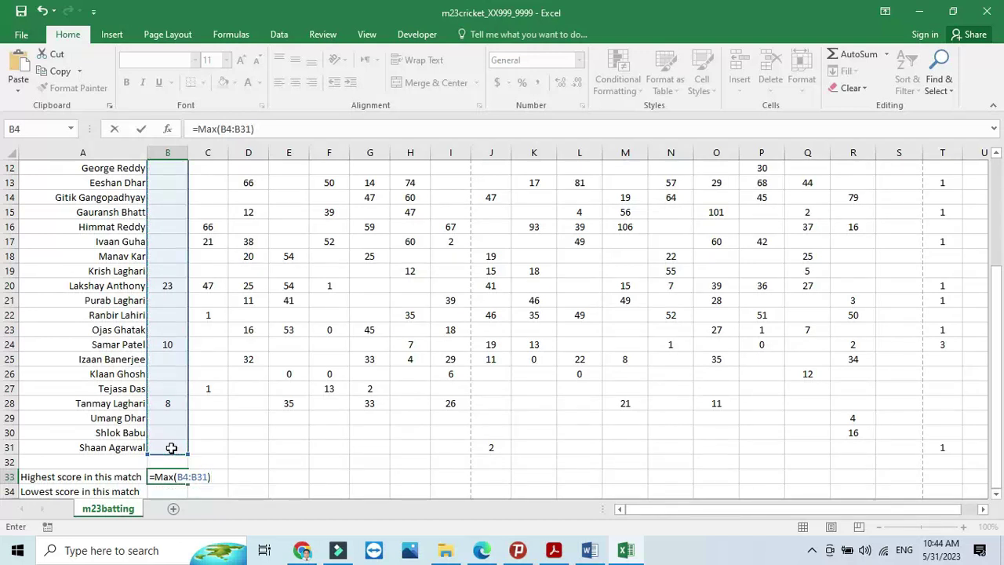
pyautogui.press('Return')
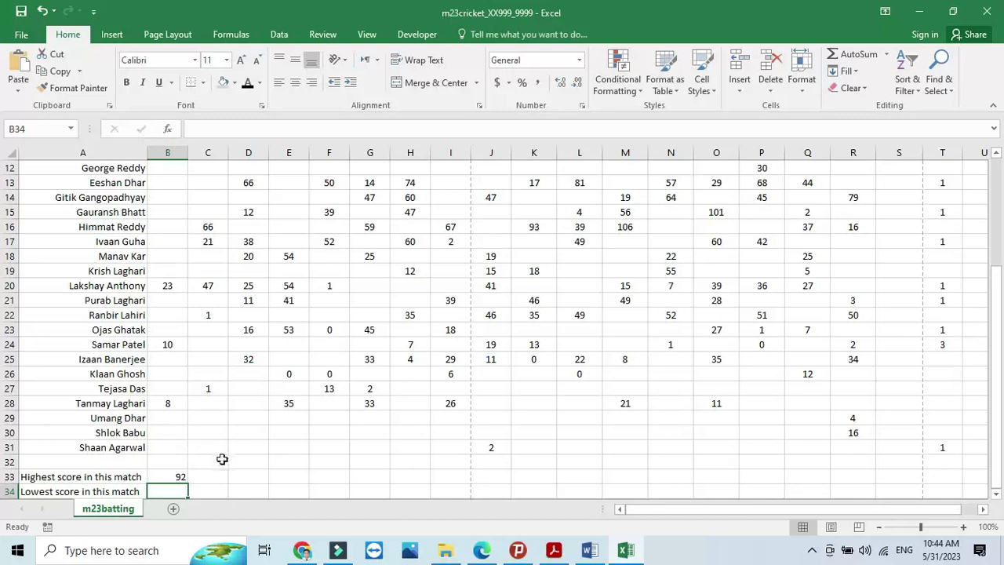
# Replicate the highest-score formula from B33 across row 33 to column T.
pyautogui.scroll(-1, 171, 448)
pyautogui.click(177, 432)
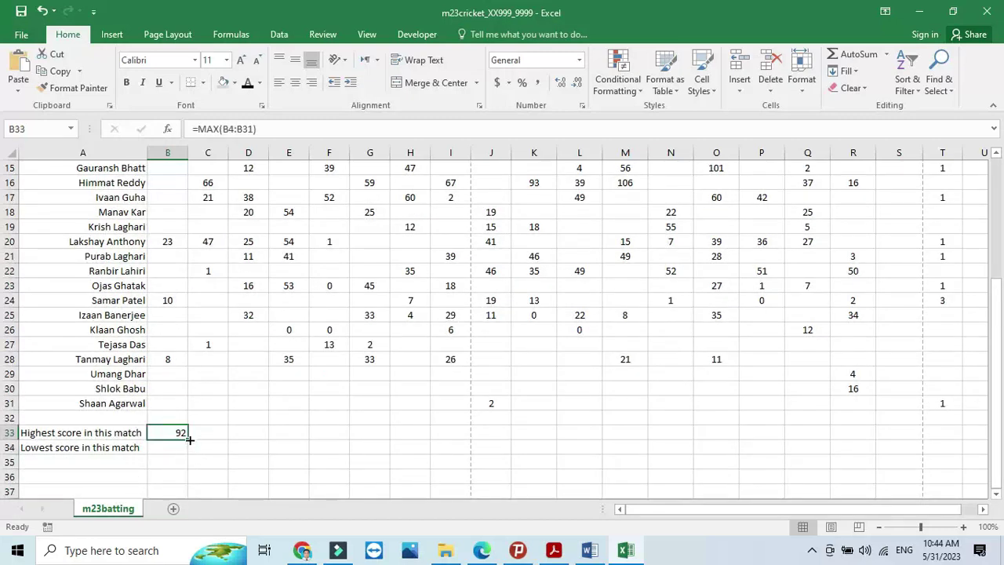
pyautogui.moveTo(188, 440); pyautogui.dragTo(1002, 424)
# Enter =MIN(B4:B31) in cell B34 for the lowest score and replicate it across to T34.
pyautogui.click(164, 462)
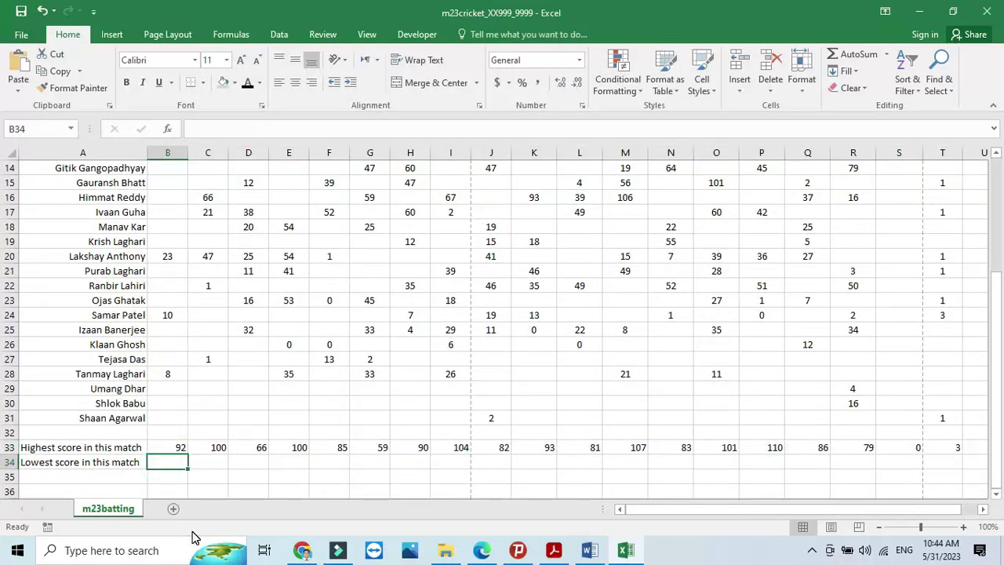
pyautogui.write('=min')
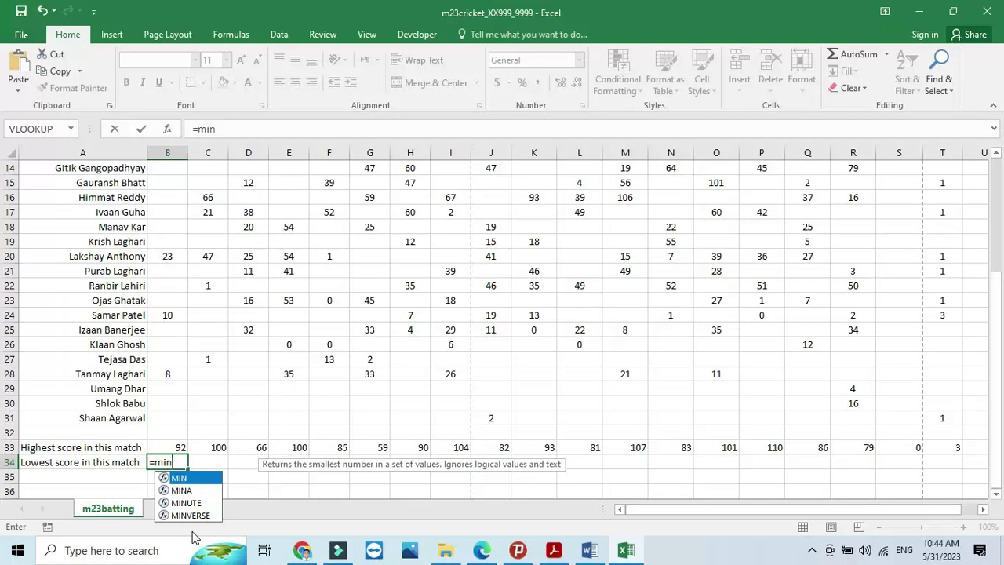
pyautogui.write('(')
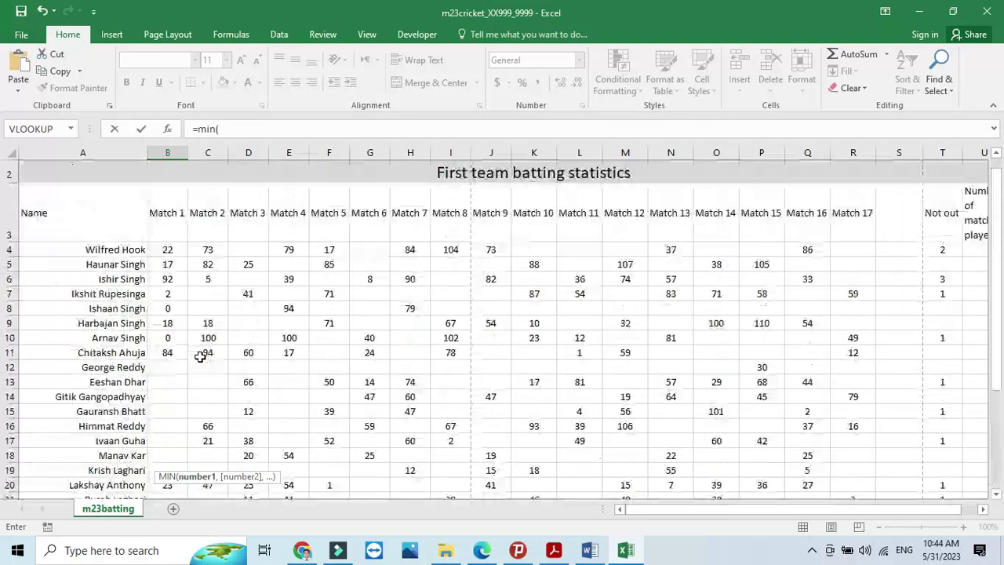
pyautogui.scroll(4, 202, 353)
pyautogui.moveTo(174, 250); pyautogui.dragTo(175, 487)
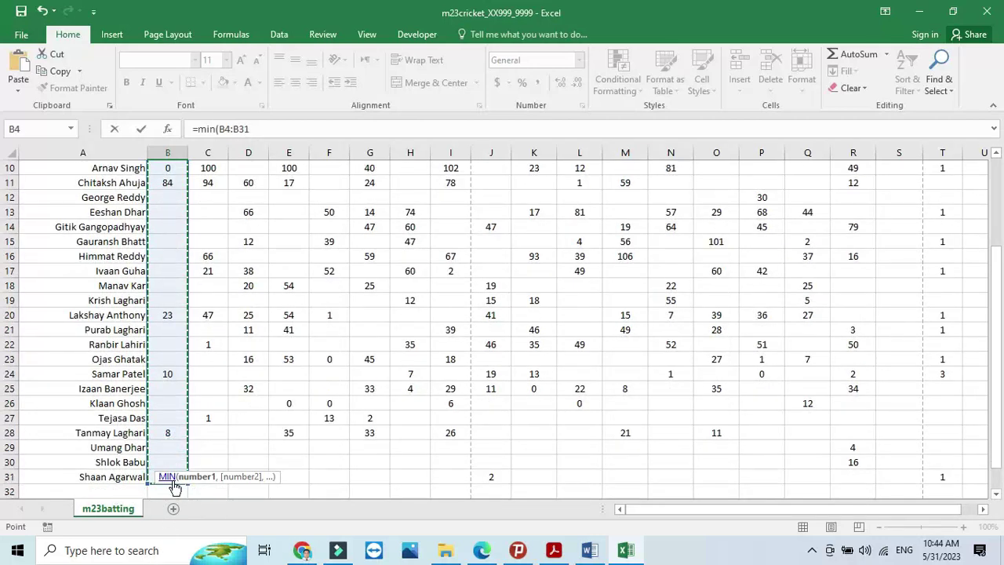
pyautogui.write('(')
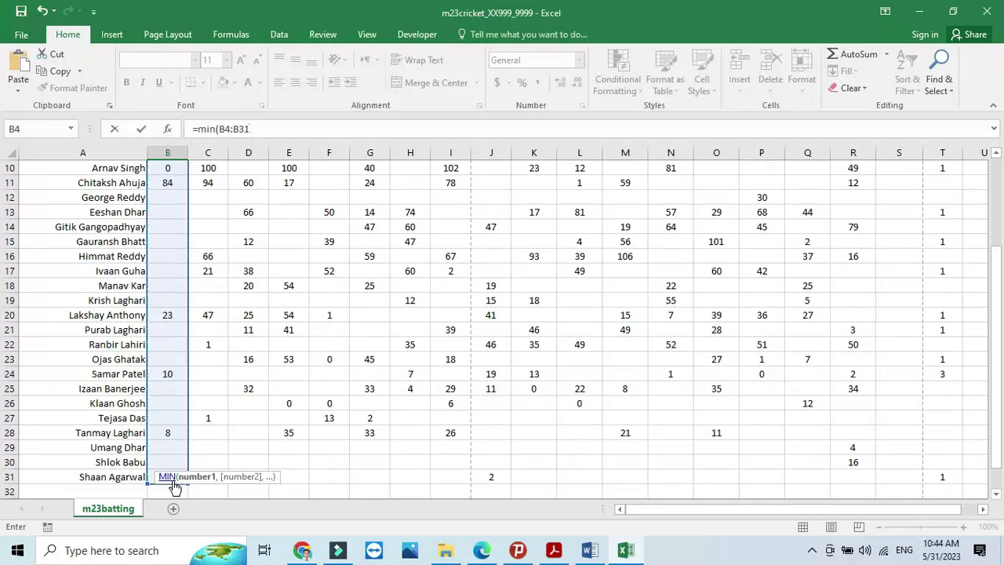
pyautogui.press('Return')
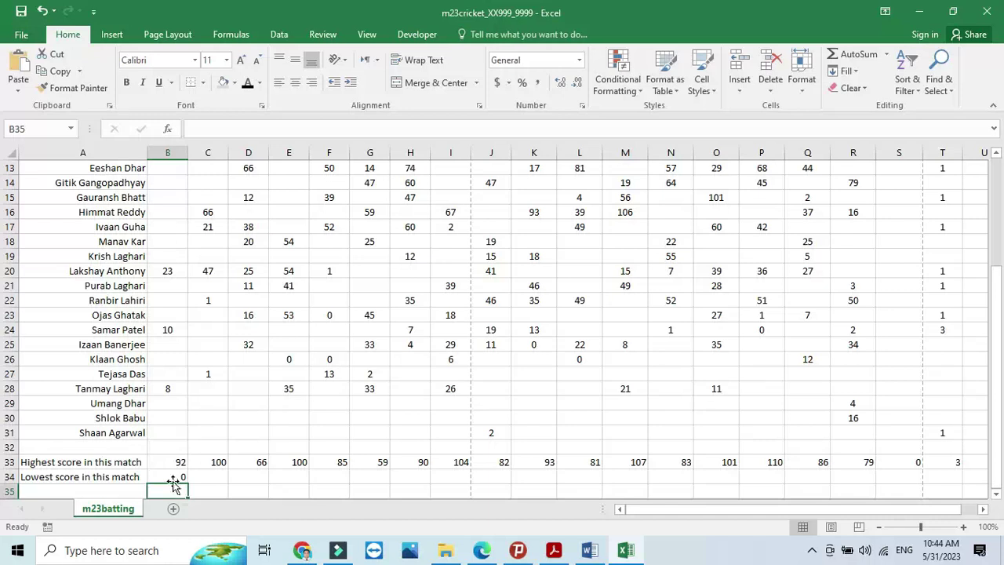
pyautogui.click(172, 478)
pyautogui.moveTo(185, 483); pyautogui.dragTo(958, 483)
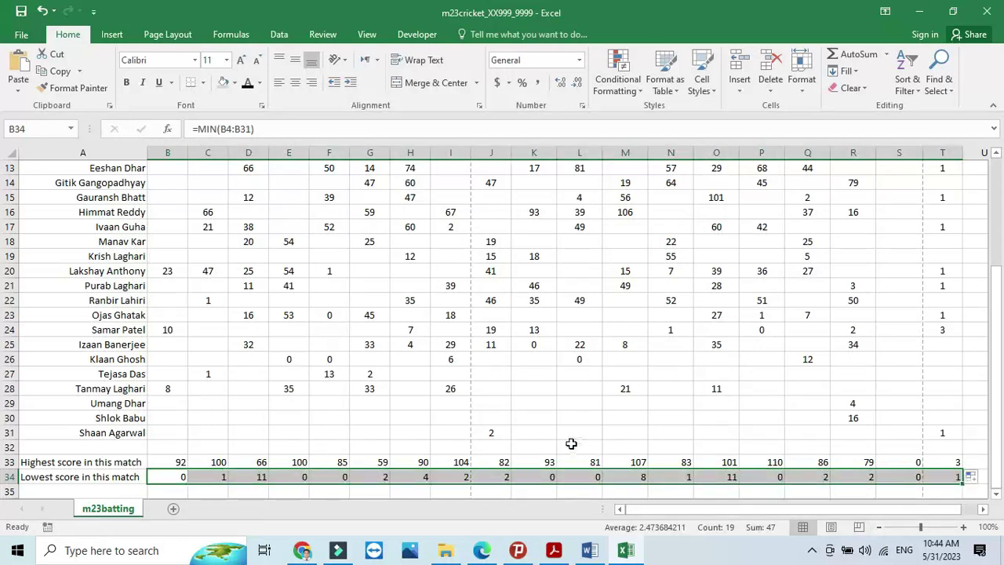
# Switch to the question paper, read question 5 and highlight its instruction for the rounded average-score formula in cell V4.
pyautogui.click(554, 552)
pyautogui.scroll(-2, 540, 413)
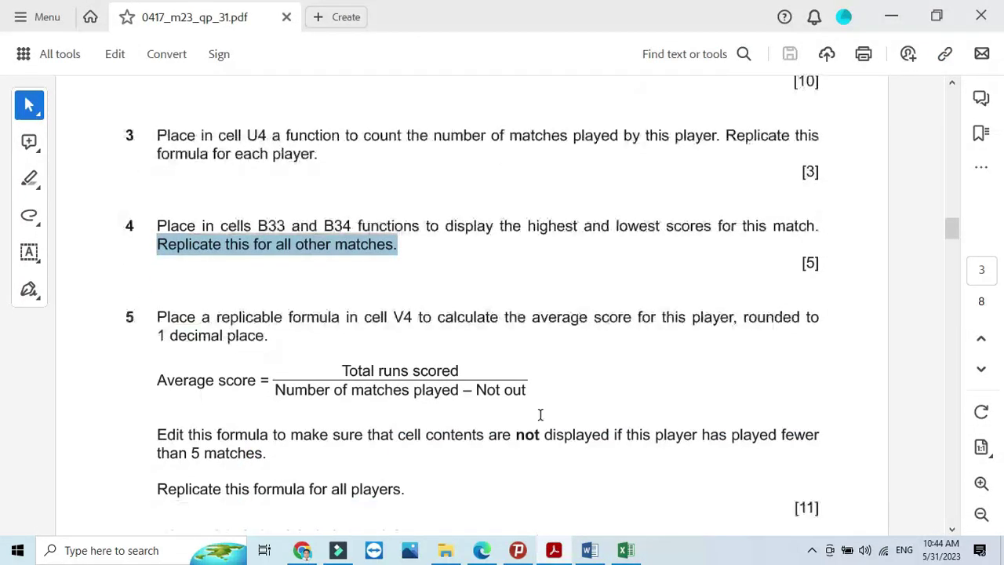
pyautogui.scroll(-1, 503, 396)
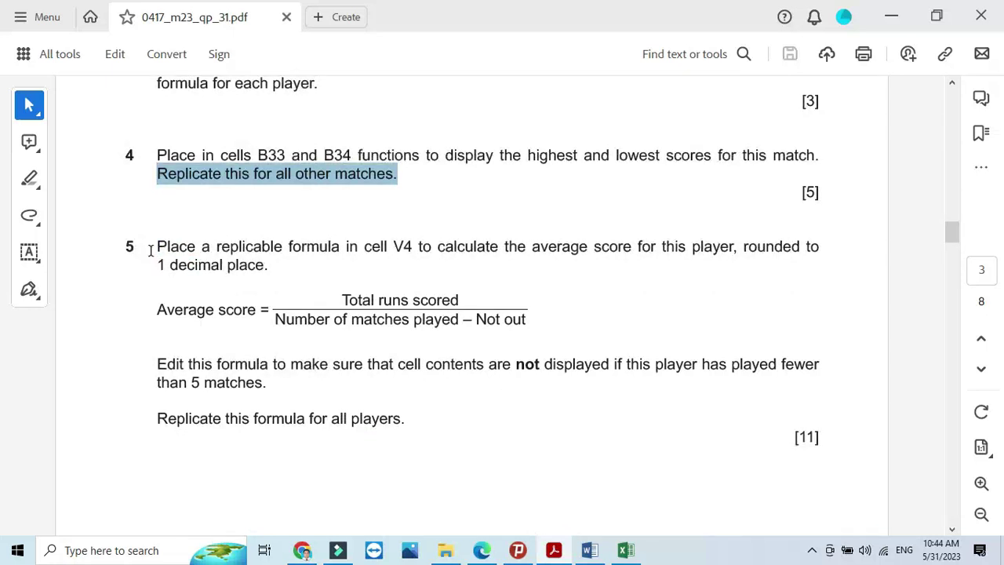
pyautogui.doubleClick(400, 247)
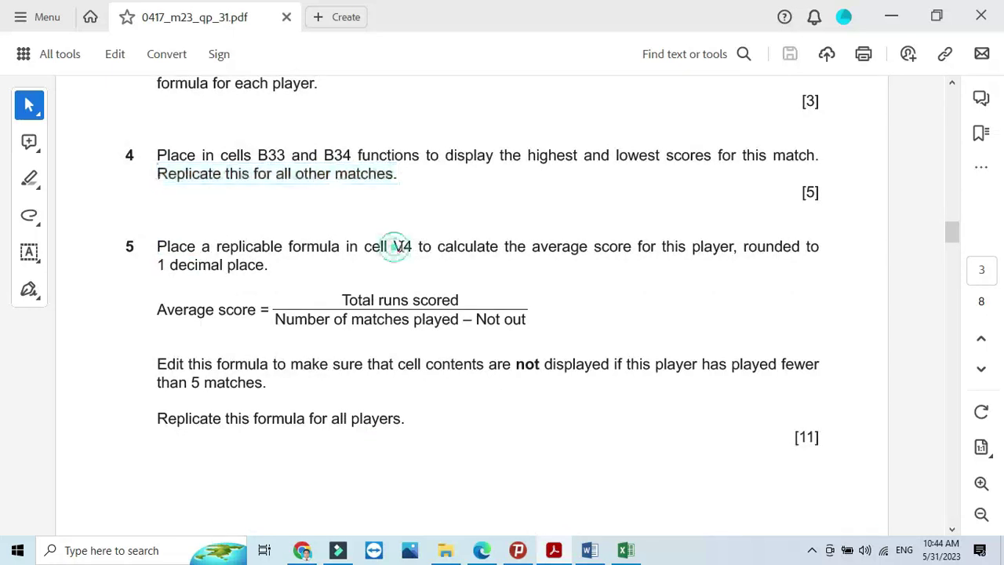
pyautogui.moveTo(158, 248); pyautogui.dragTo(274, 266)
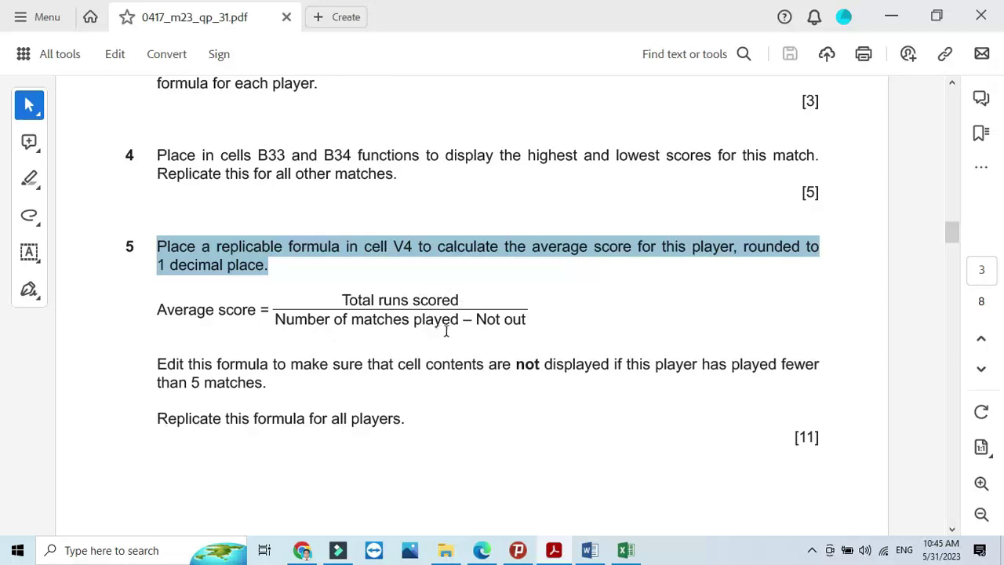
# Switch to the Excel workbook, select cell V4 and check the average-score definition in question 5 of the question paper.
pyautogui.click(625, 549)
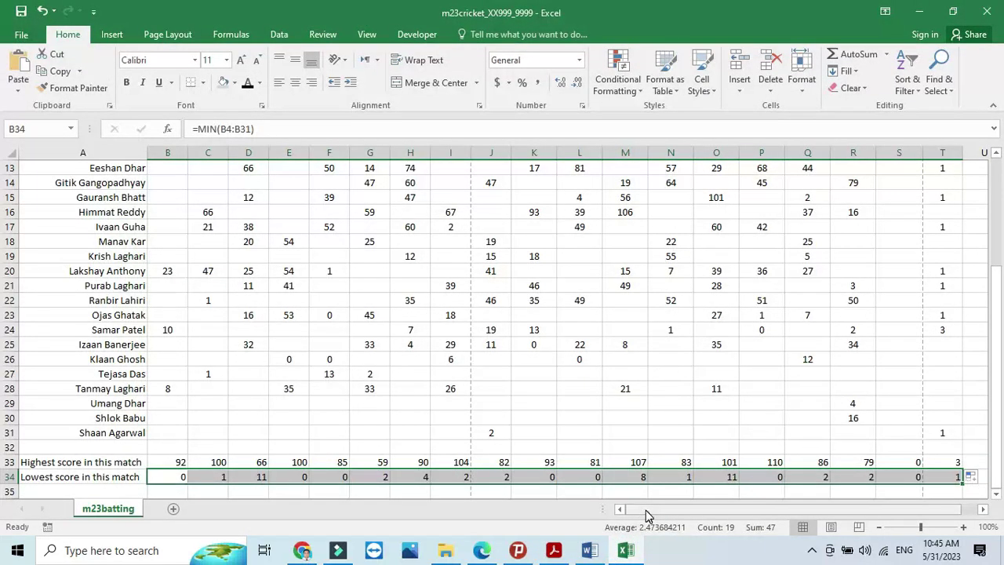
pyautogui.moveTo(646, 509); pyautogui.dragTo(652, 509)
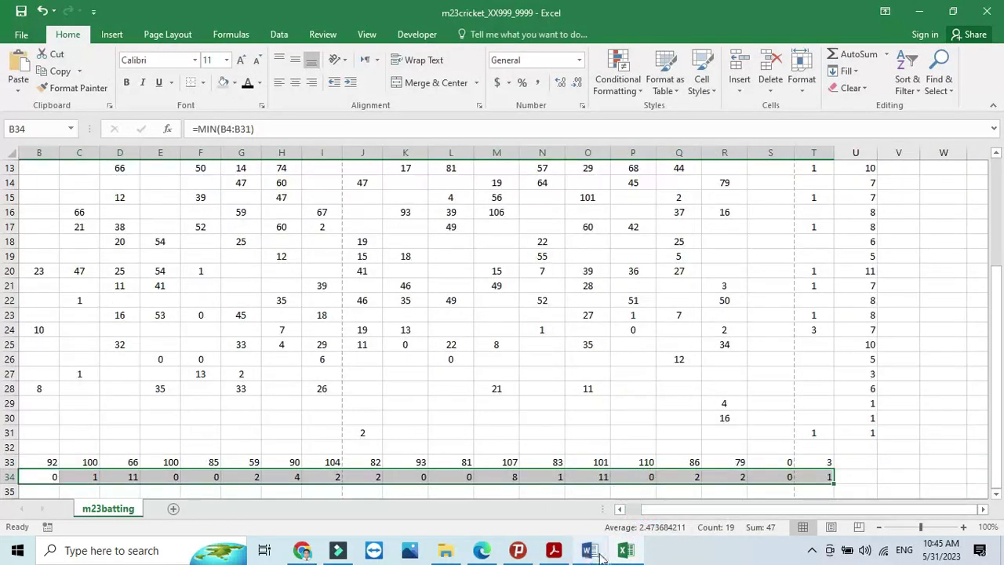
pyautogui.click(554, 550)
pyautogui.click(553, 550)
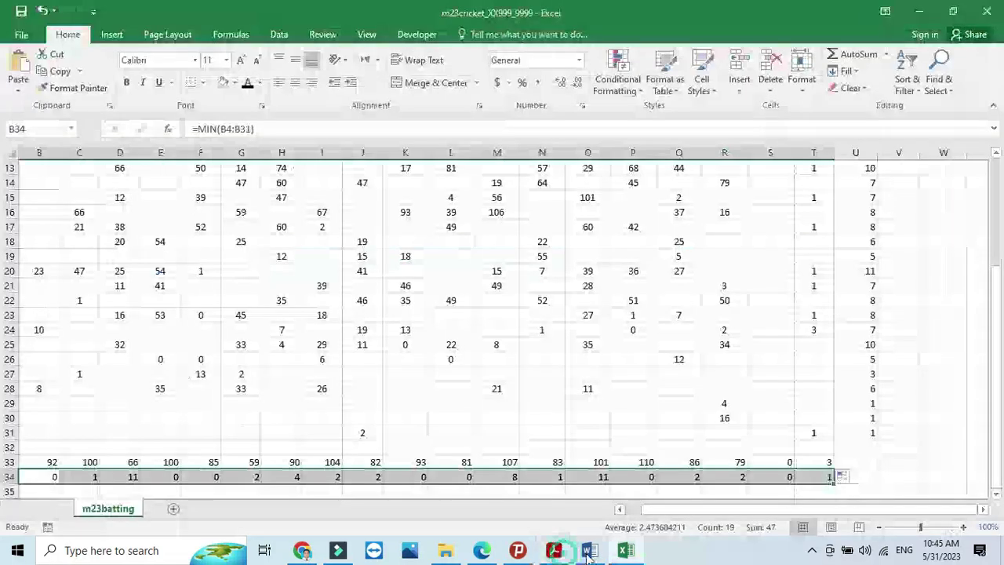
pyautogui.scroll(4, 774, 399)
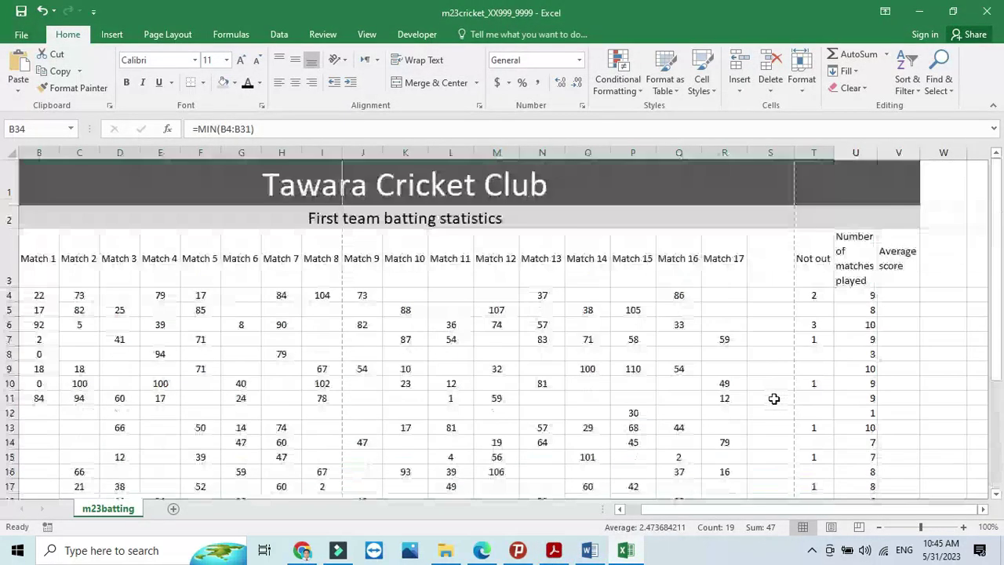
pyautogui.click(890, 295)
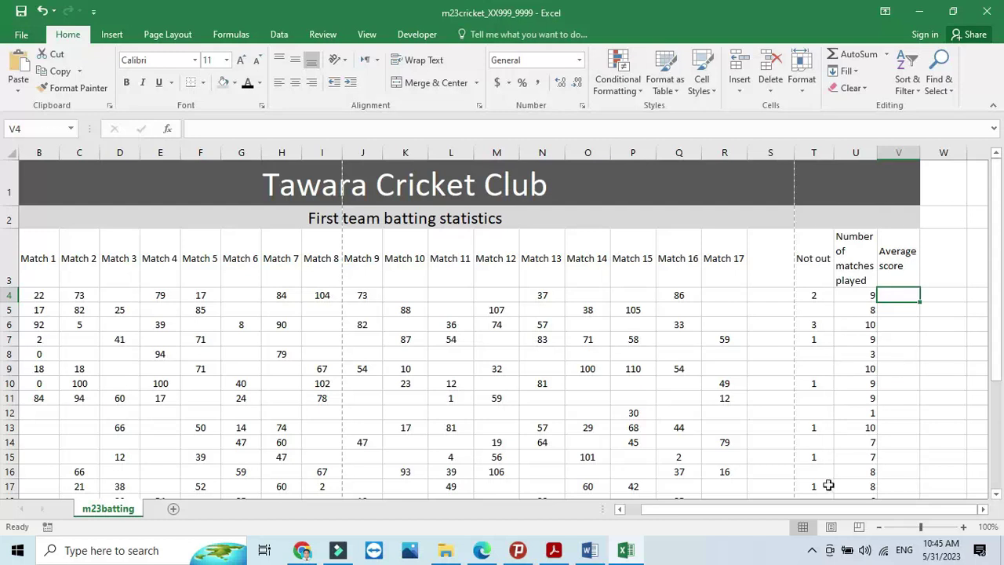
pyautogui.click(553, 549)
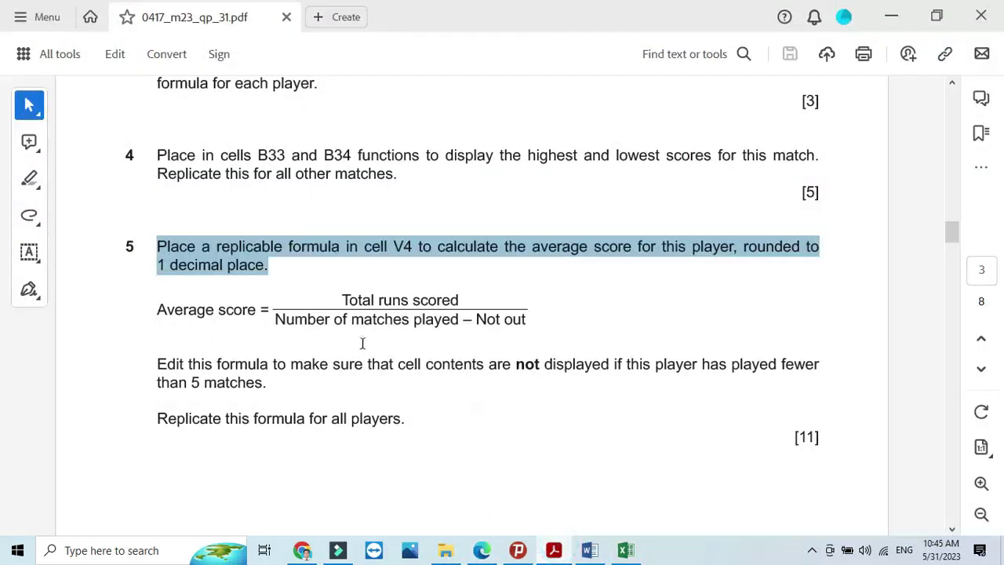
pyautogui.click(553, 552)
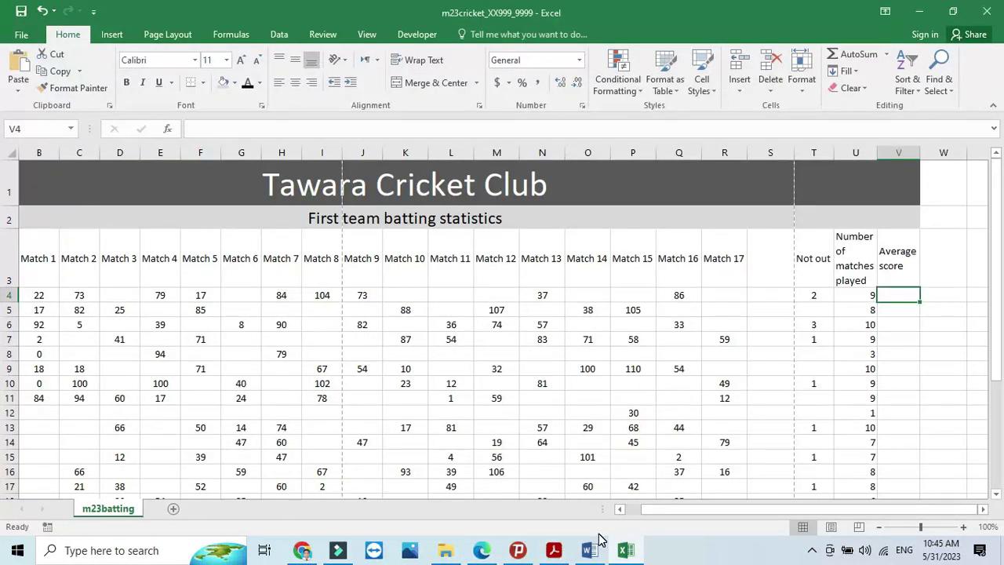
# Begin the average-score formula in V4 with the player's total runs, =sum(B4:R4).
pyautogui.write('=sum')
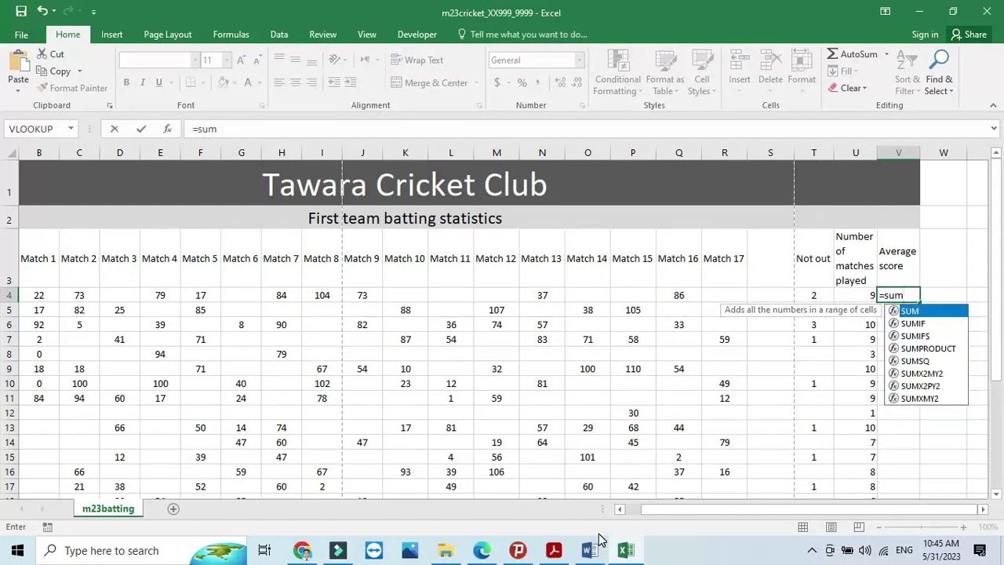
pyautogui.write('(')
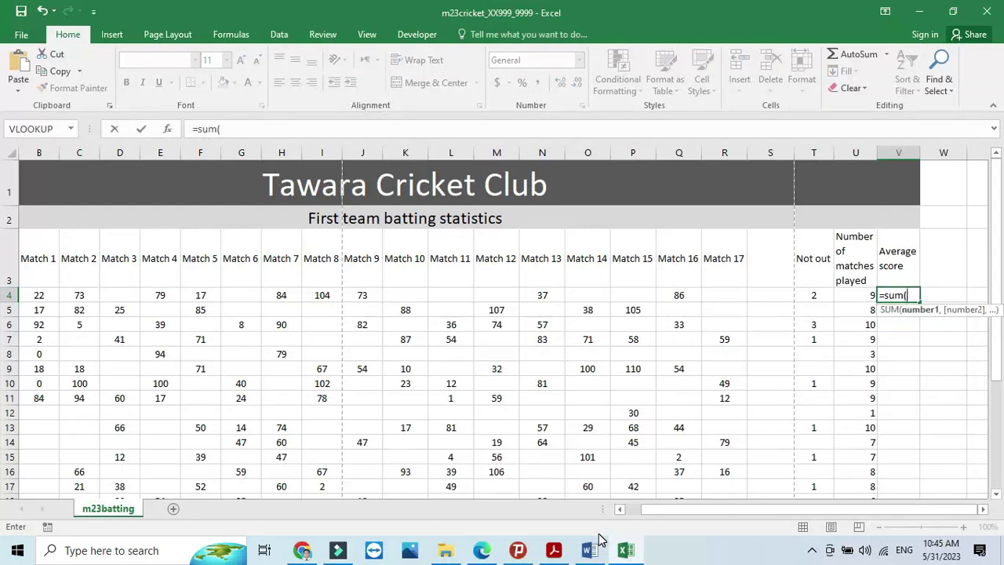
pyautogui.moveTo(481, 549)
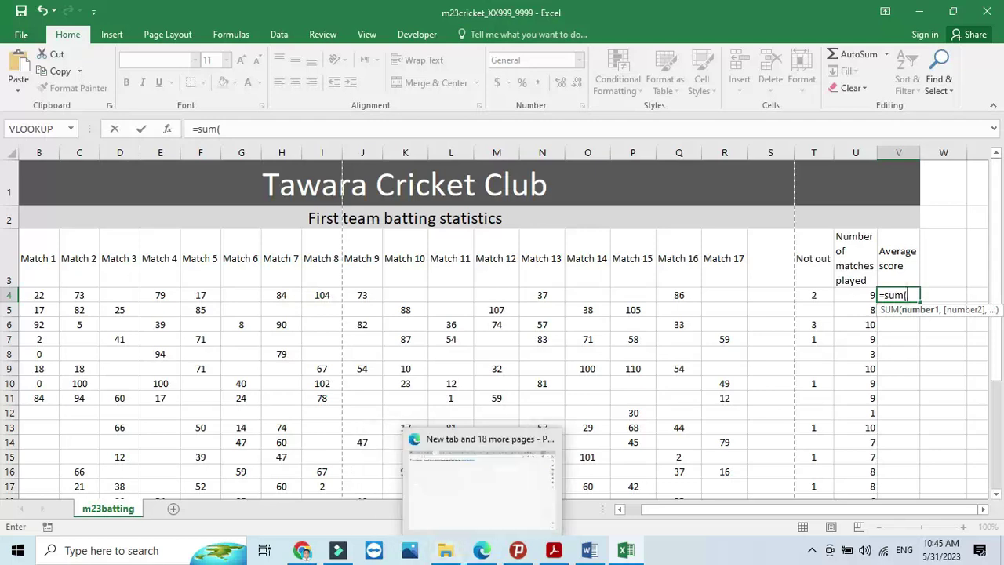
pyautogui.moveTo(682, 509); pyautogui.dragTo(668, 509)
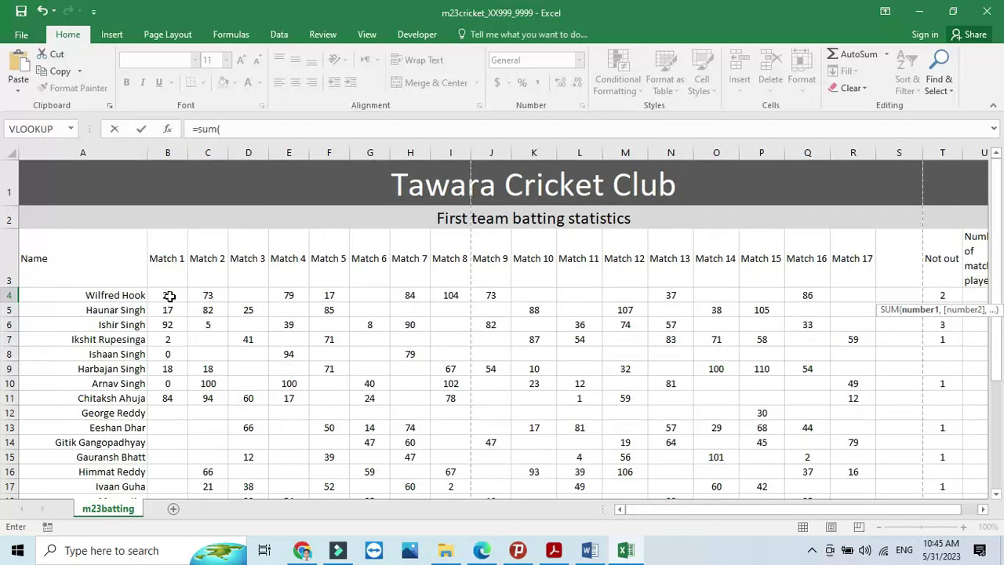
pyautogui.moveTo(169, 295); pyautogui.dragTo(854, 296)
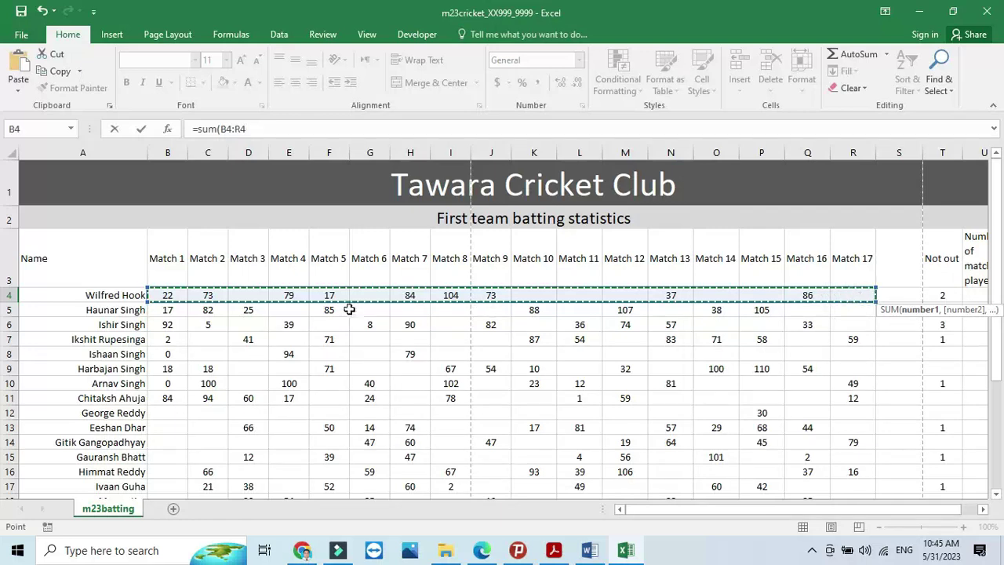
pyautogui.moveTo(645, 511); pyautogui.dragTo(747, 510)
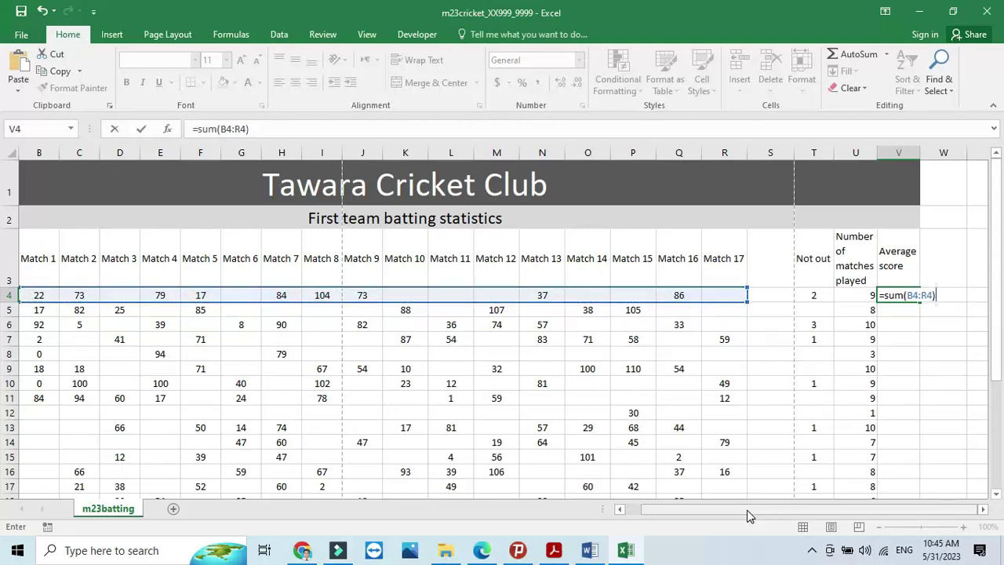
# Check the definition's divisor in the question paper and complete V4's formula as =sum(B4:R4)/(U4-T4).
pyautogui.click(554, 550)
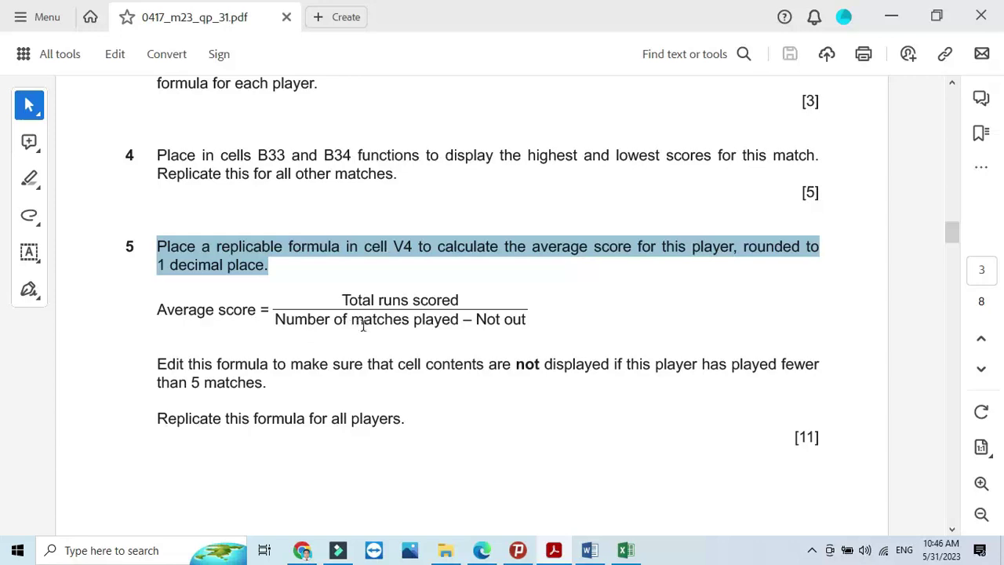
pyautogui.click(554, 549)
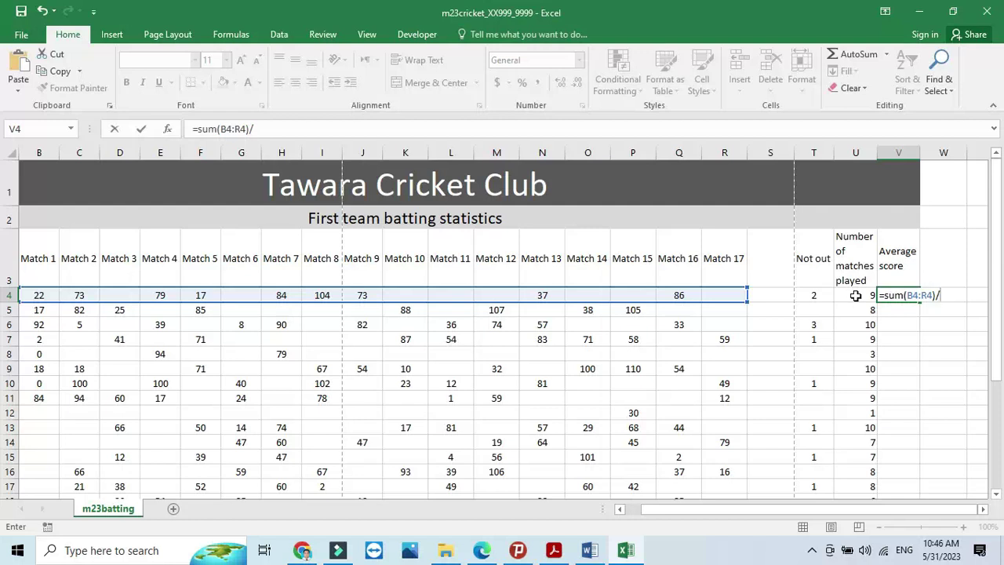
pyautogui.click(855, 295)
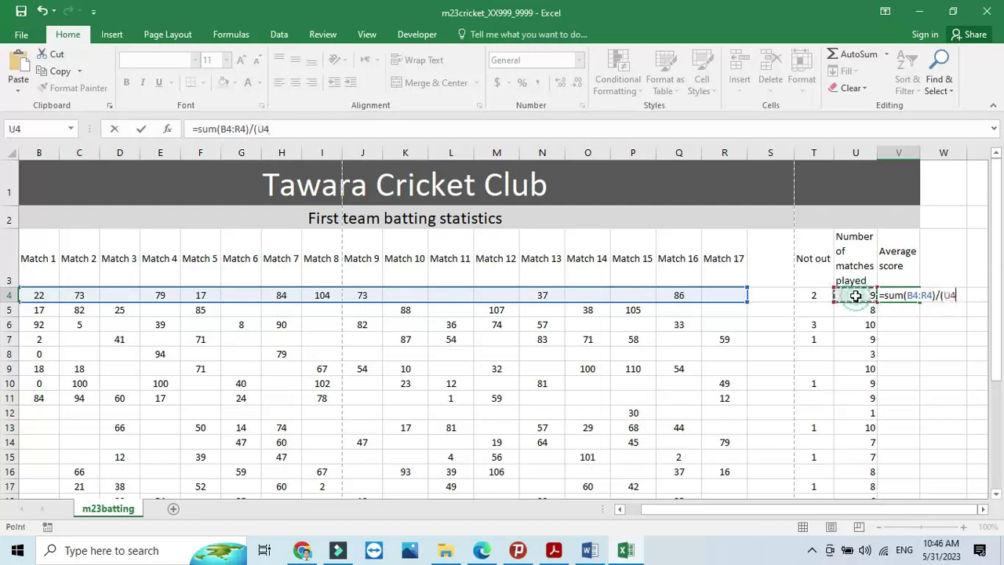
pyautogui.write('-')
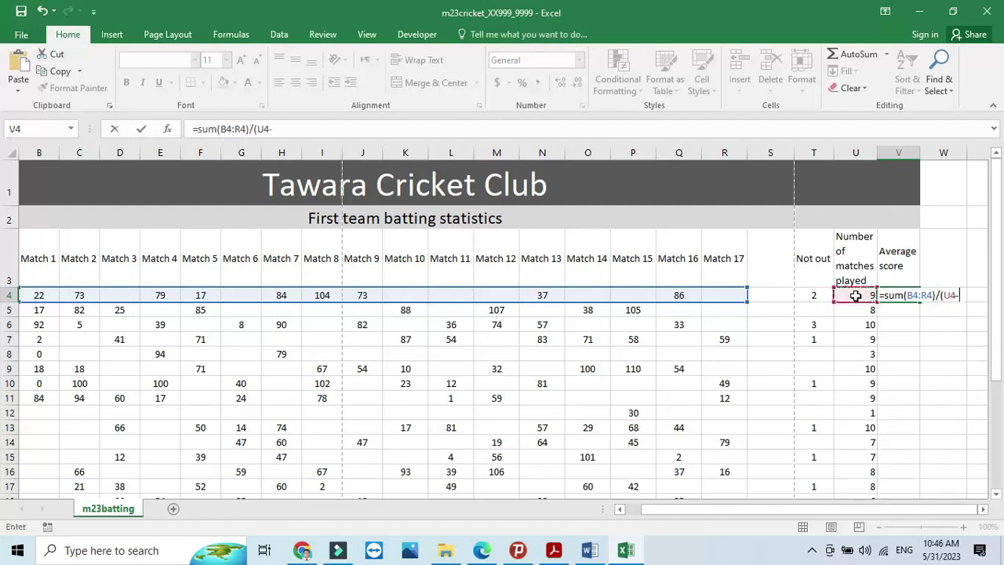
pyautogui.click(554, 550)
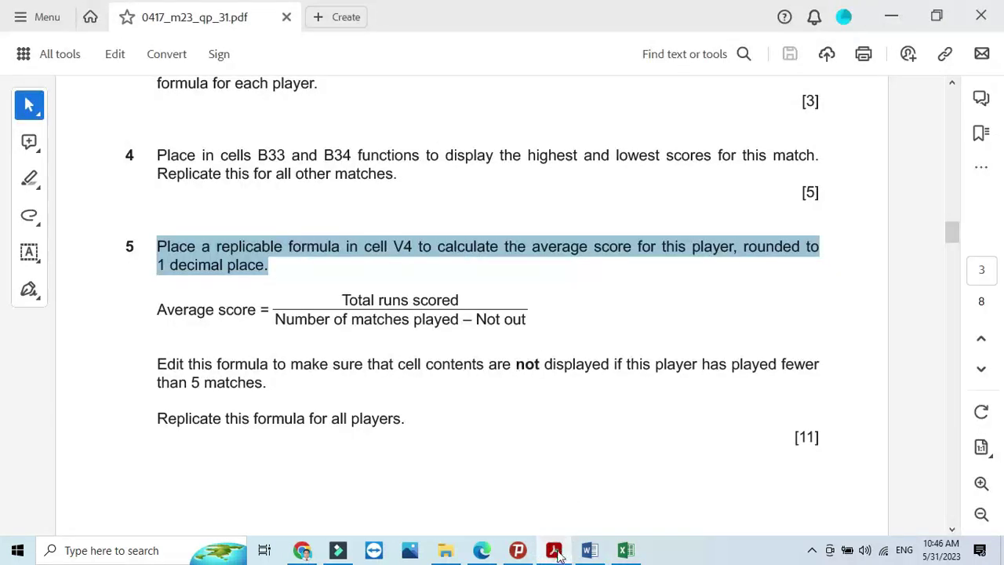
pyautogui.click(554, 550)
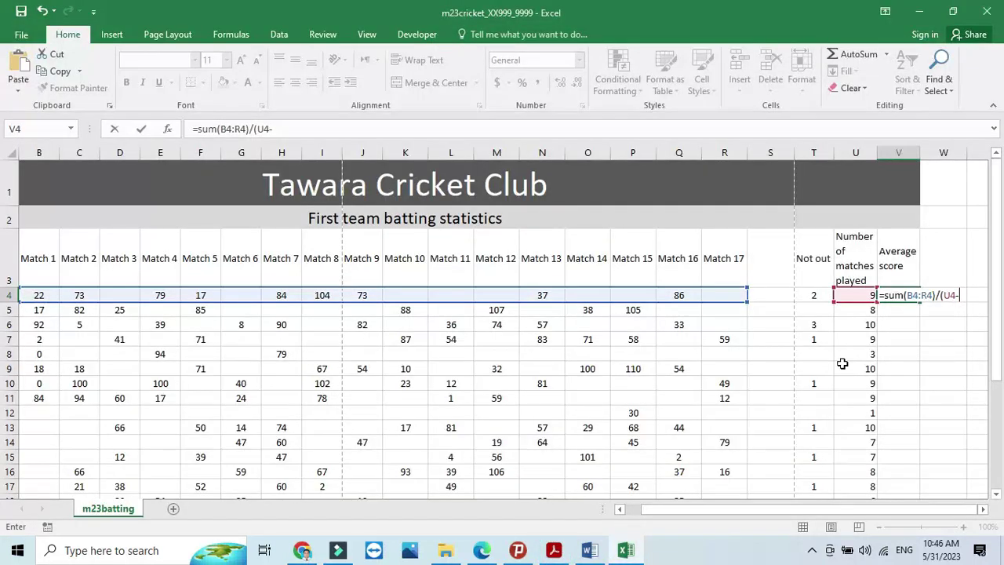
pyautogui.click(813, 296)
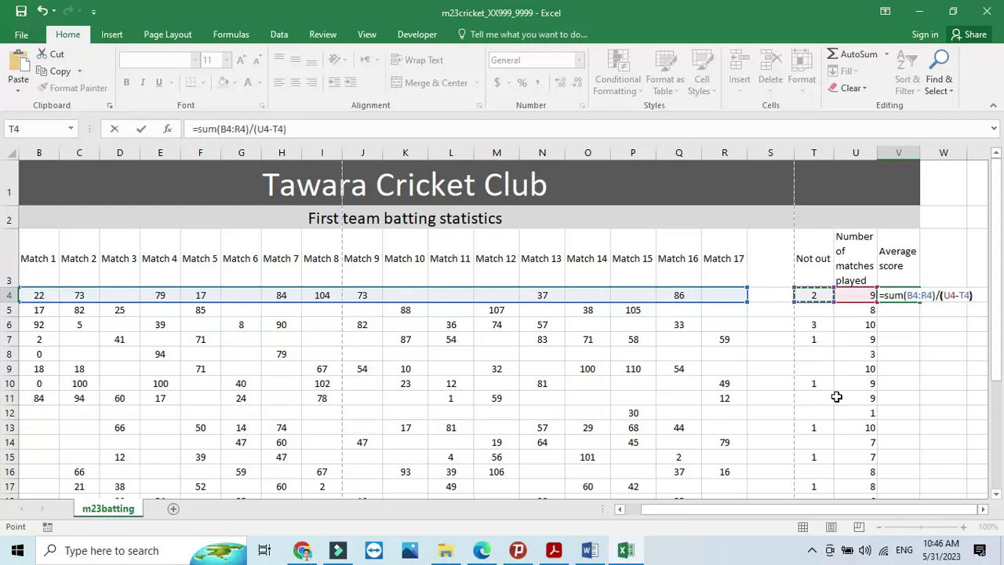
pyautogui.write(')')
pyautogui.press('Return')
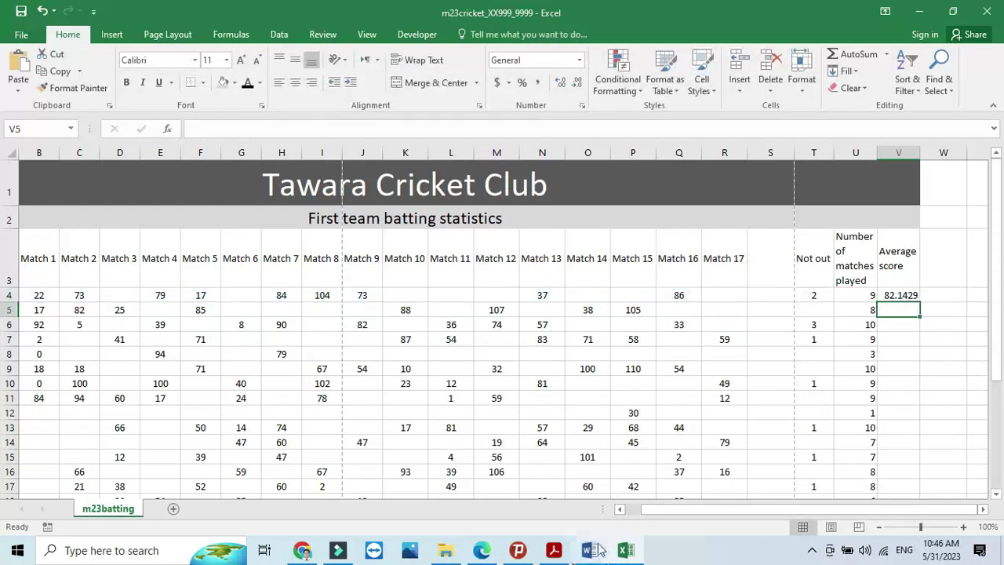
# Switch to the question paper, highlight question 5's instruction about players with fewer than 5 matches, and return to Excel.
pyautogui.click(554, 550)
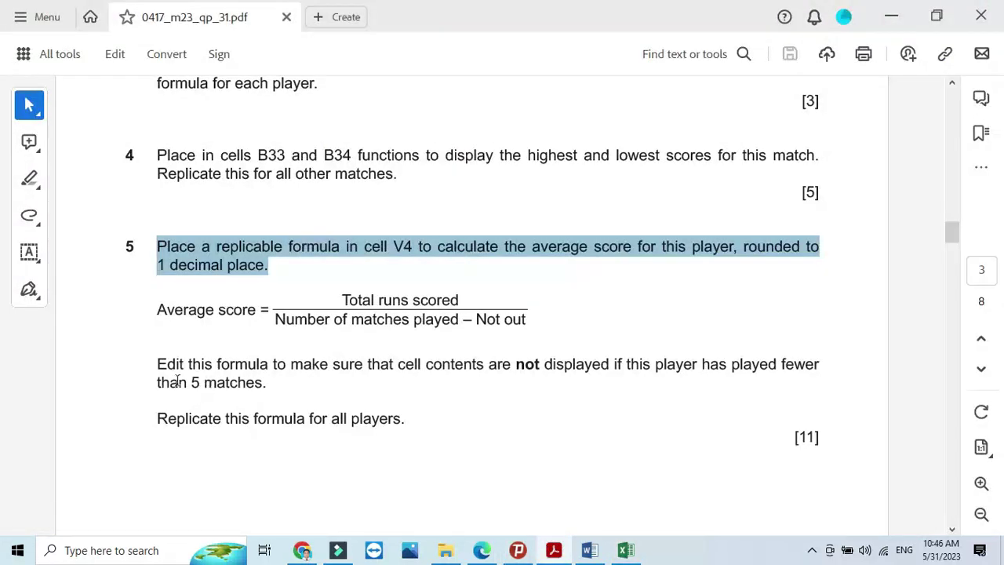
pyautogui.moveTo(156, 363); pyautogui.dragTo(268, 386)
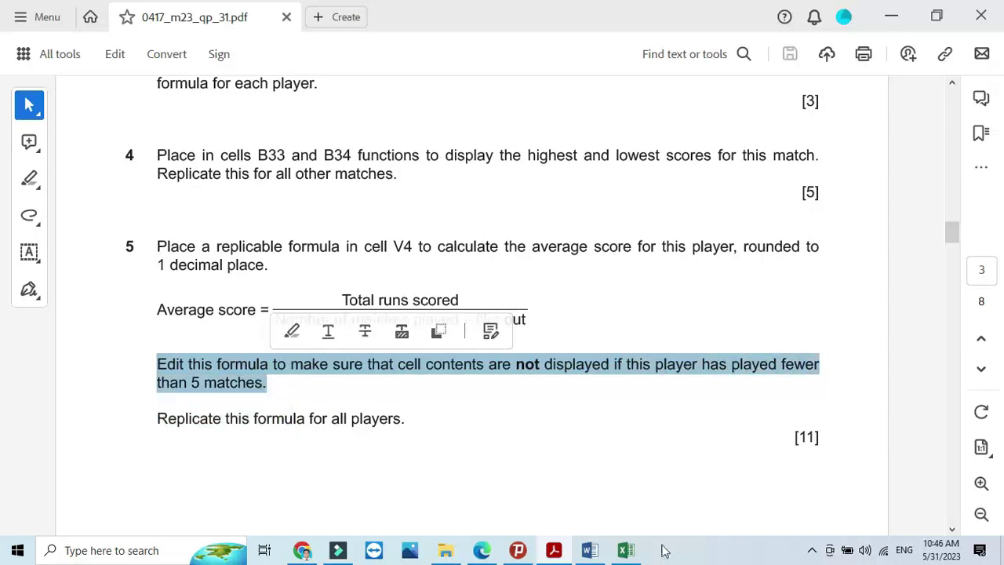
pyautogui.click(626, 551)
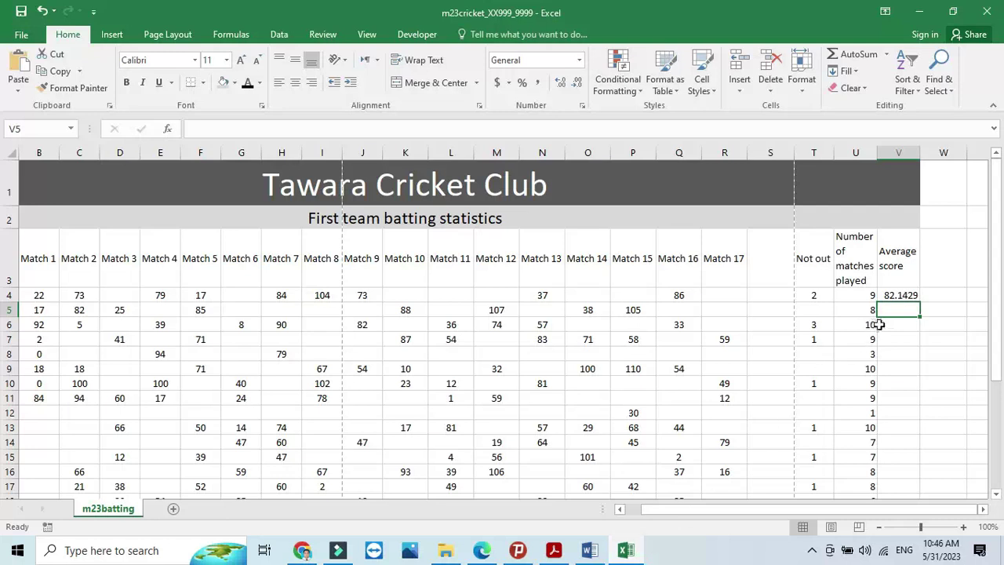
# Wrap V4's average formula in an IF that leaves it blank for fewer than 5 matches: =if(U4<5,"",SUM(B4:R4)/(U4-T4)).
pyautogui.doubleClick(901, 295)
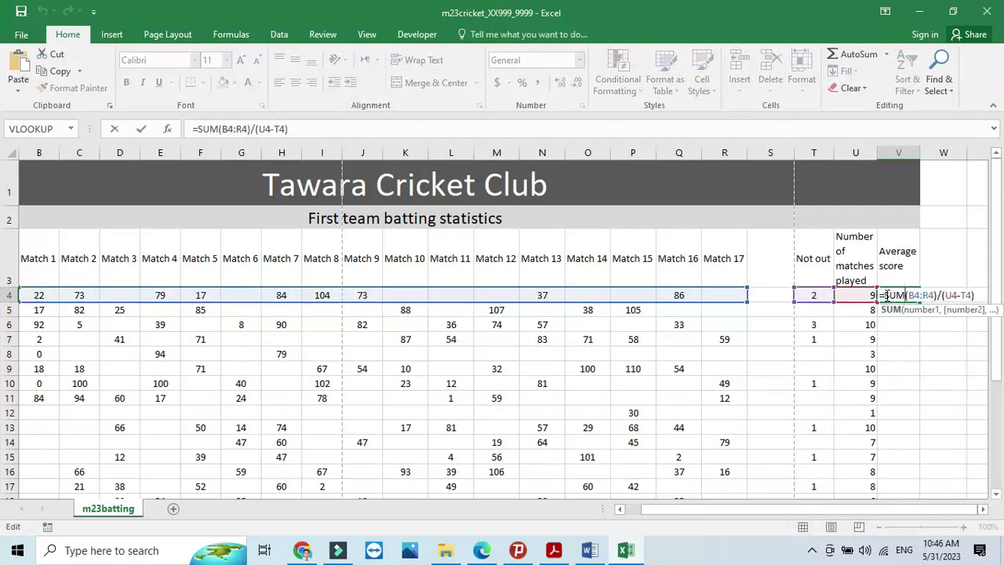
pyautogui.write('if')
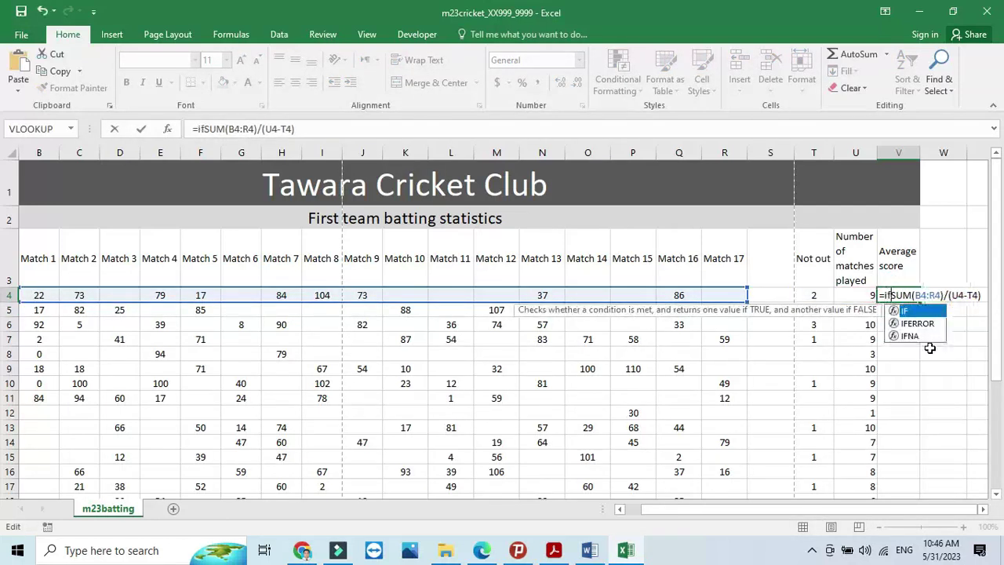
pyautogui.write('(')
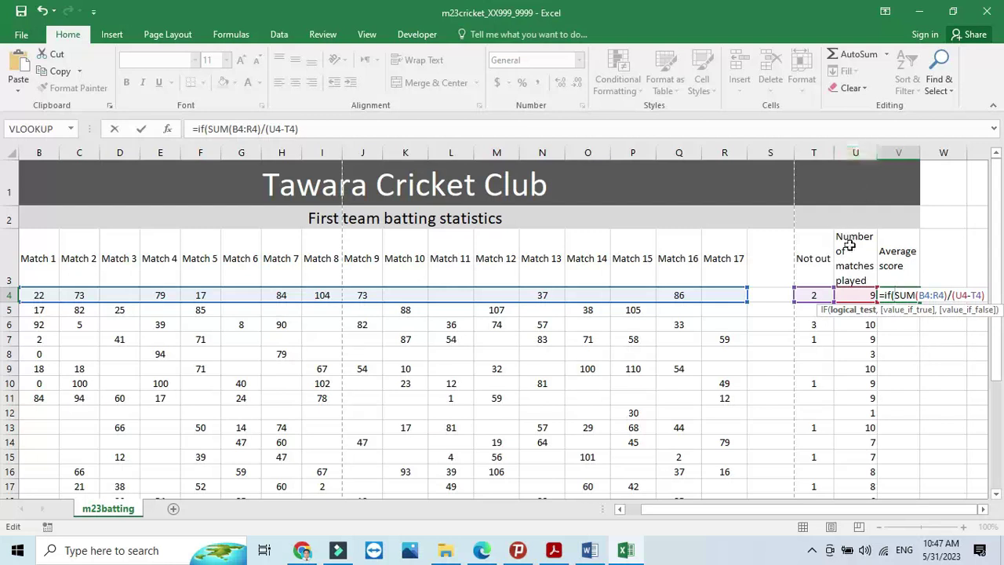
pyautogui.click(857, 296)
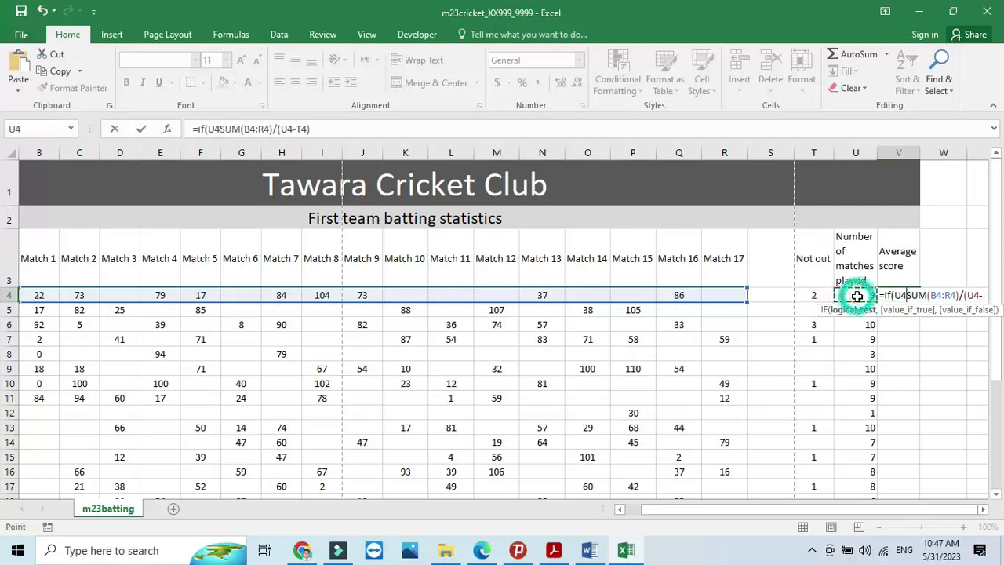
pyautogui.write('<')
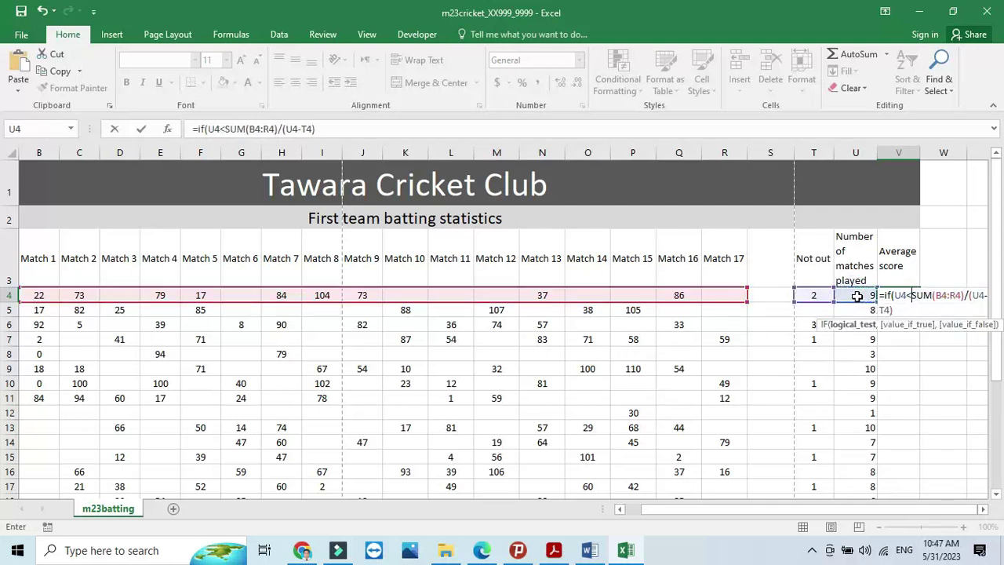
pyautogui.write('5')
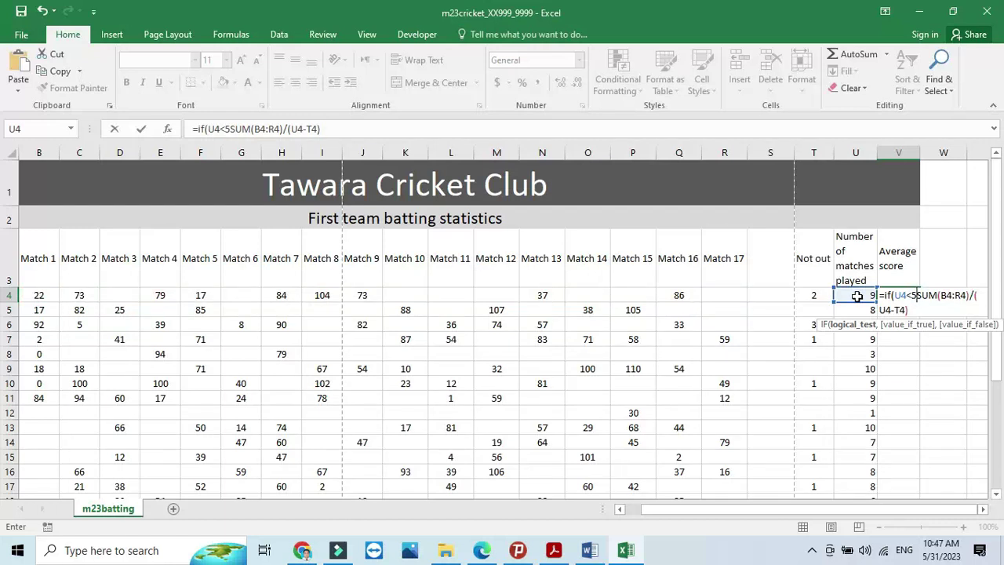
pyautogui.write(',')
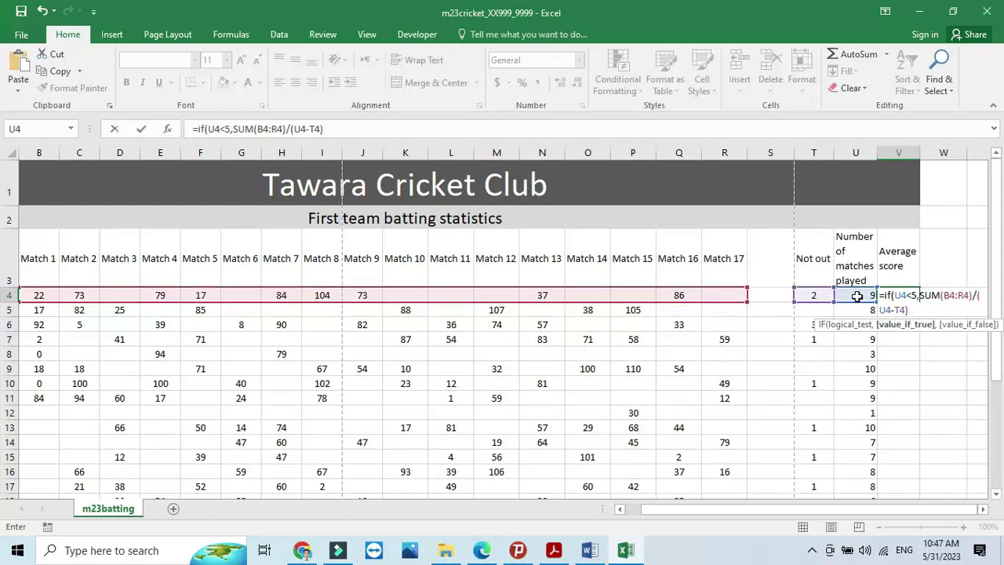
pyautogui.write('""')
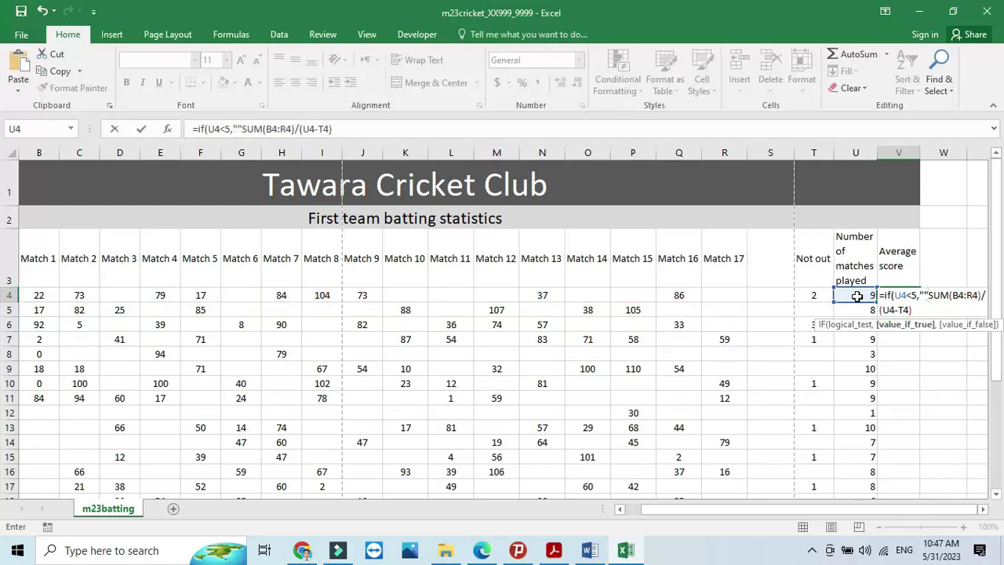
pyautogui.write(',')
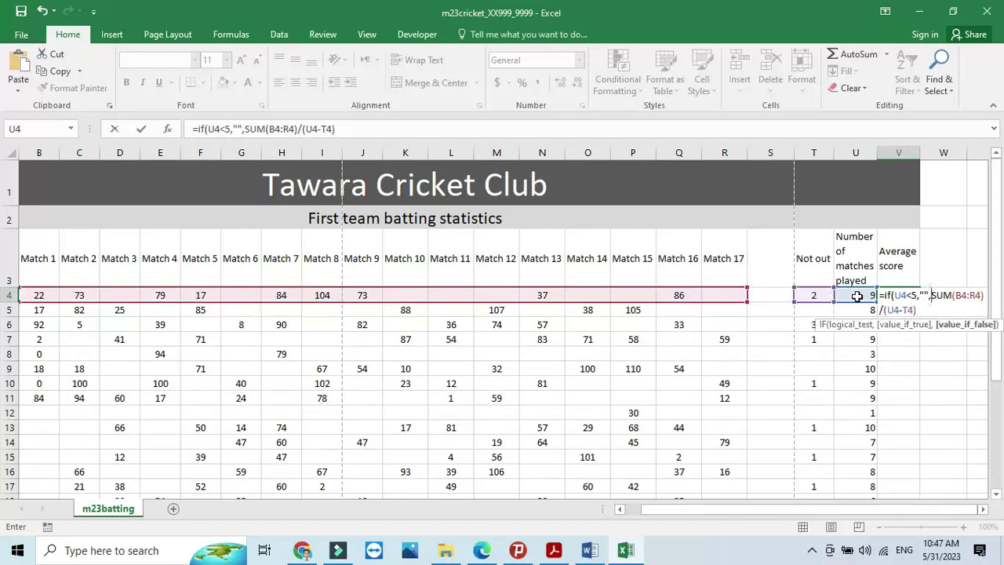
pyautogui.click(920, 310)
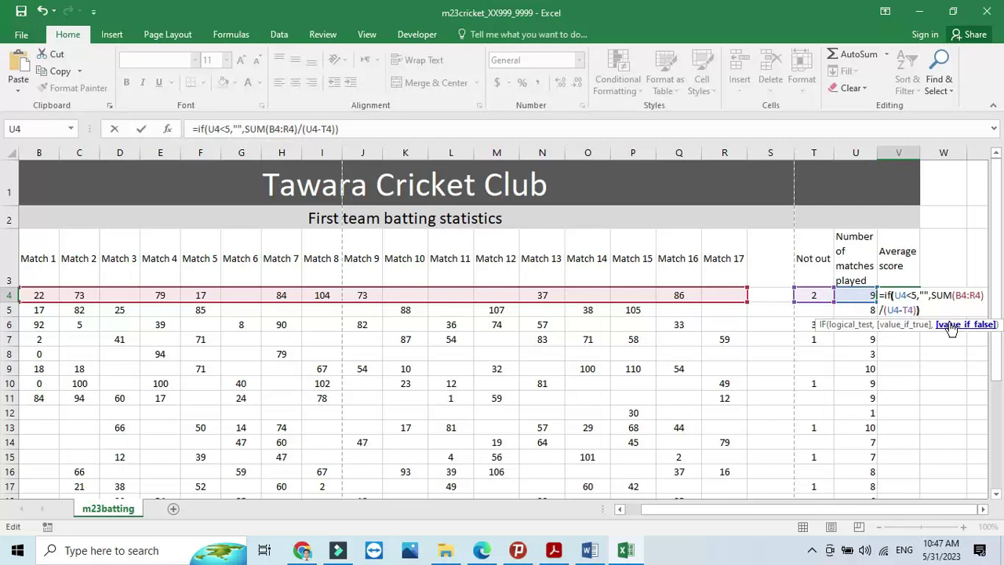
pyautogui.press('Return')
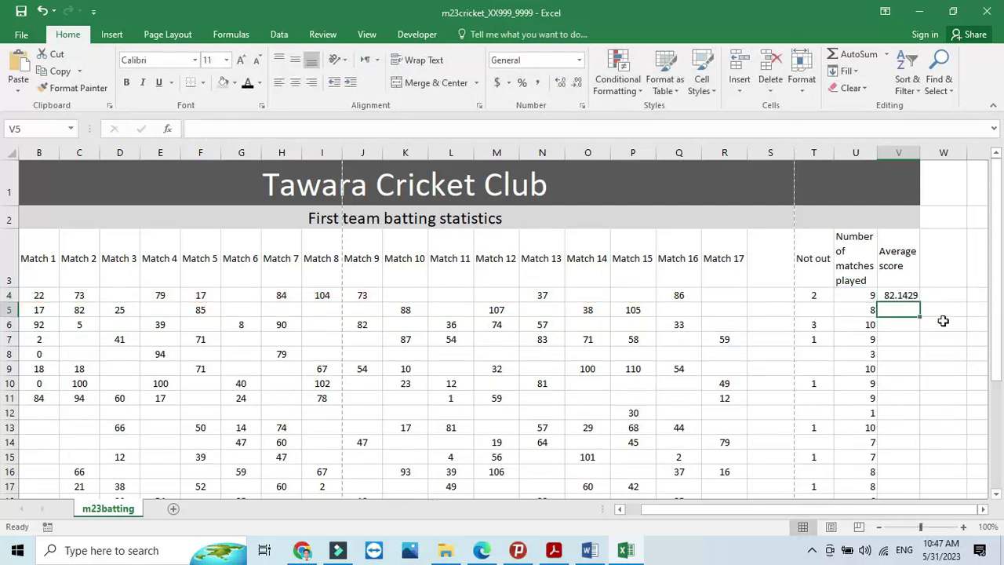
# Replicate V4's average-score formula down the column for all players and check the cells of players with fewer than 5 matches.
pyautogui.click(906, 294)
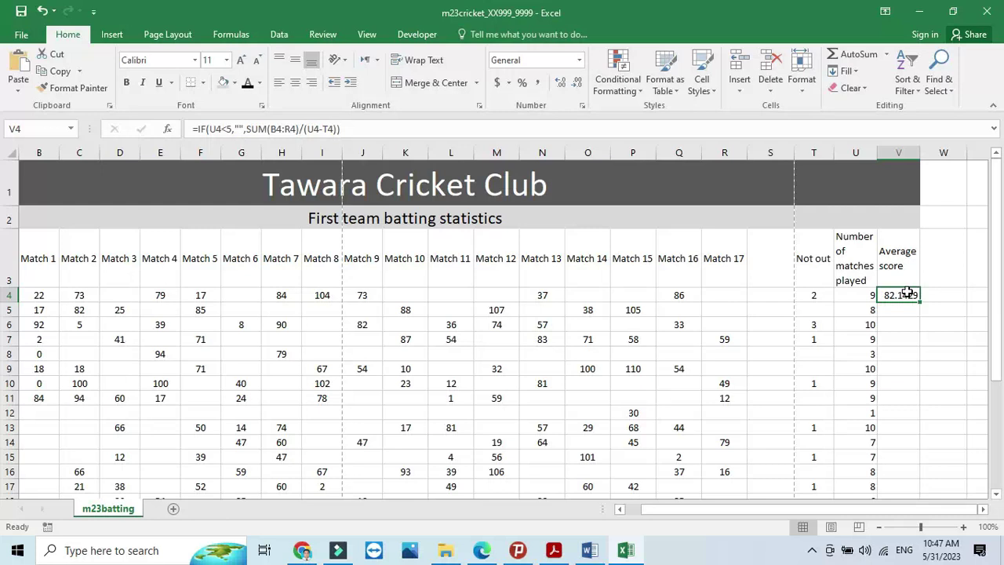
pyautogui.doubleClick(919, 303)
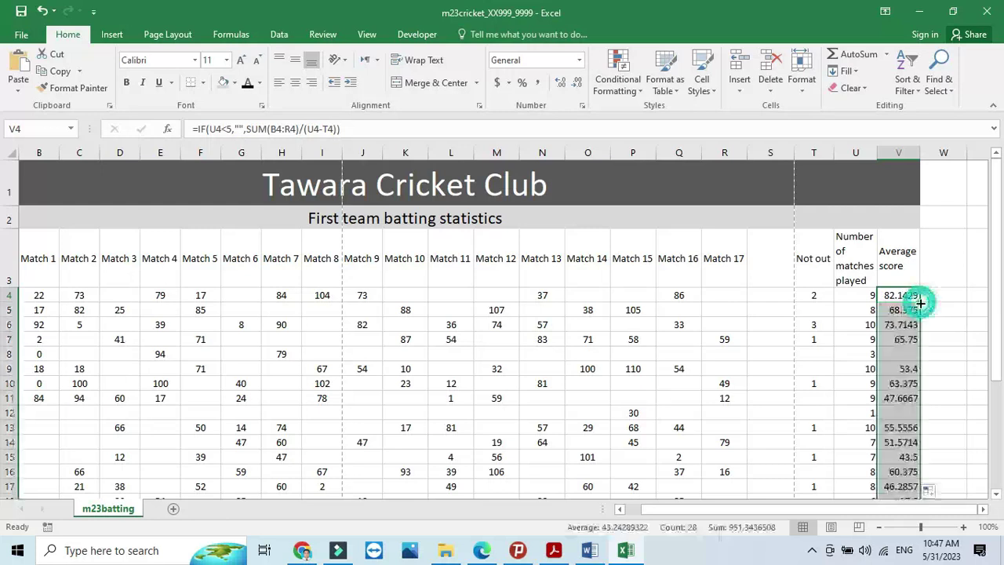
pyautogui.click(902, 356)
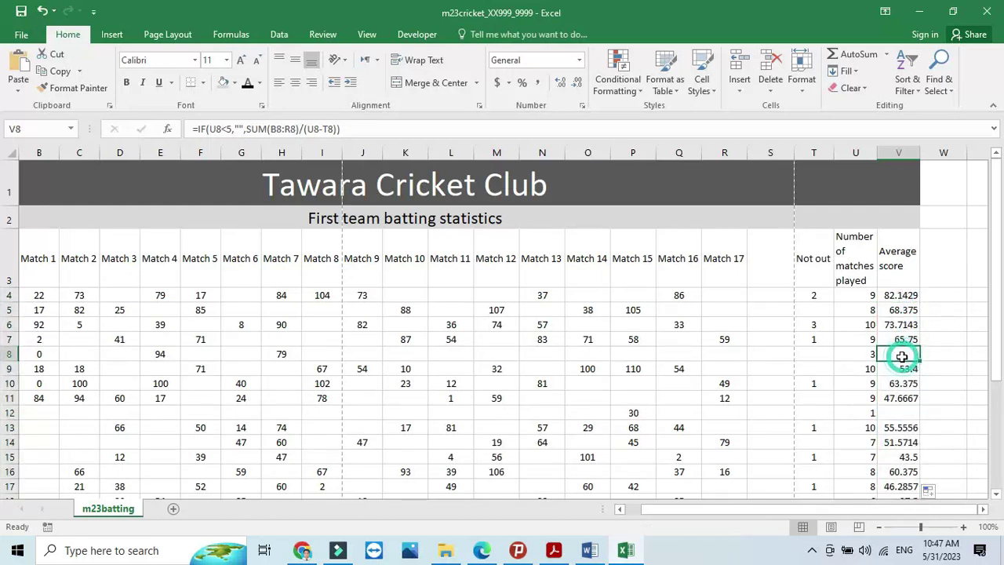
pyautogui.click(861, 355)
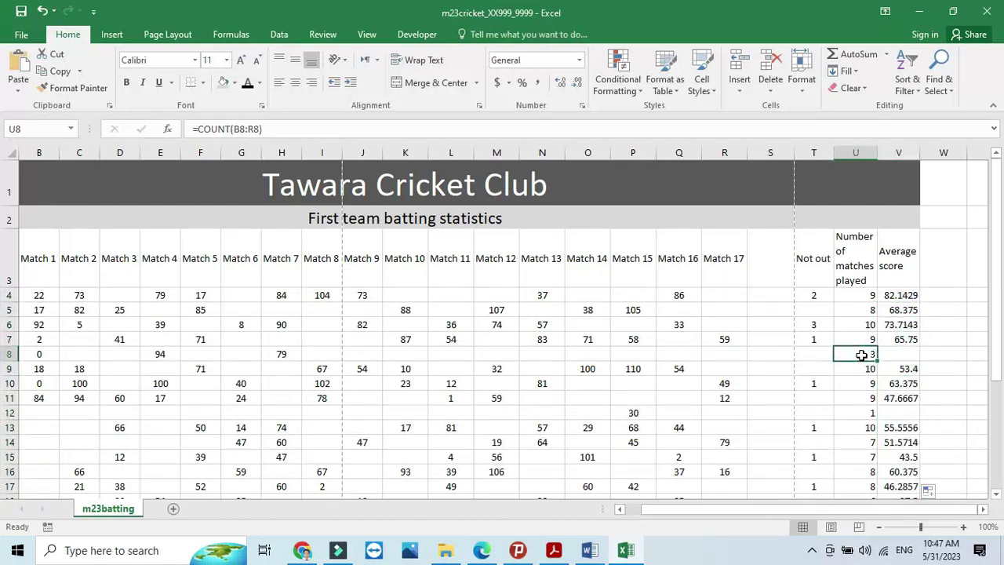
pyautogui.click(894, 354)
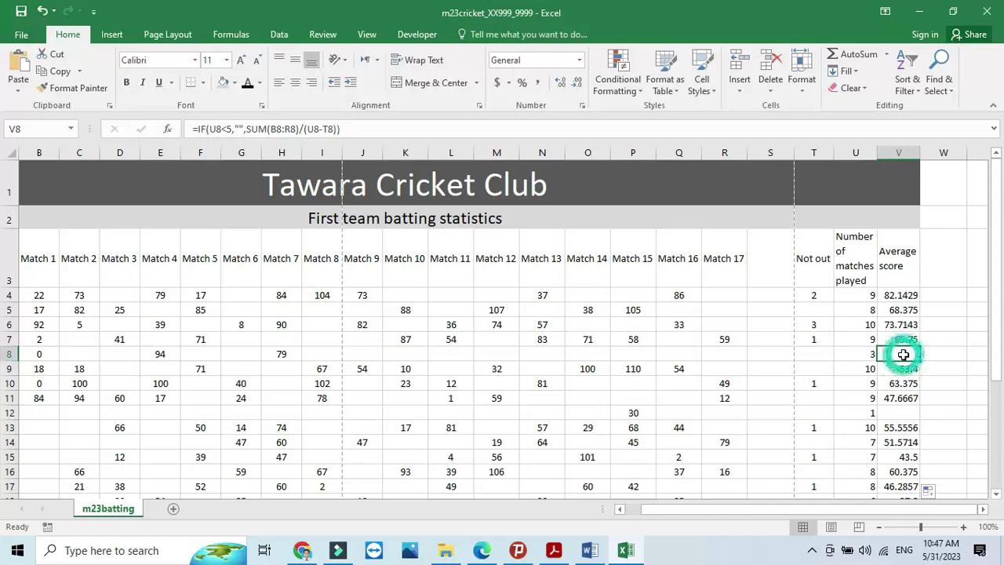
pyautogui.click(903, 412)
pyautogui.click(898, 352)
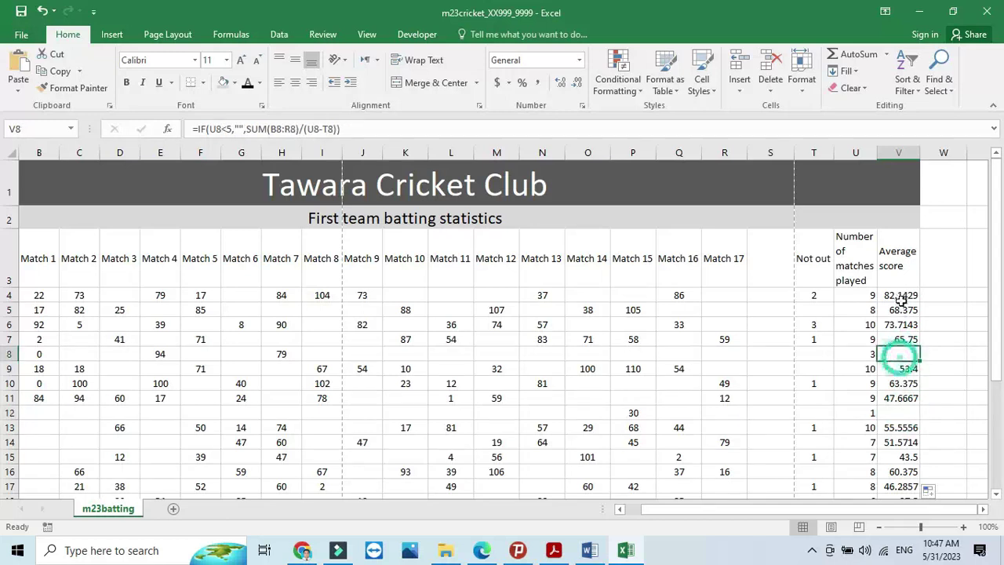
# Compare V4's unrounded formula with question 5 in the question paper and replicate it down the column again.
pyautogui.doubleClick(898, 296)
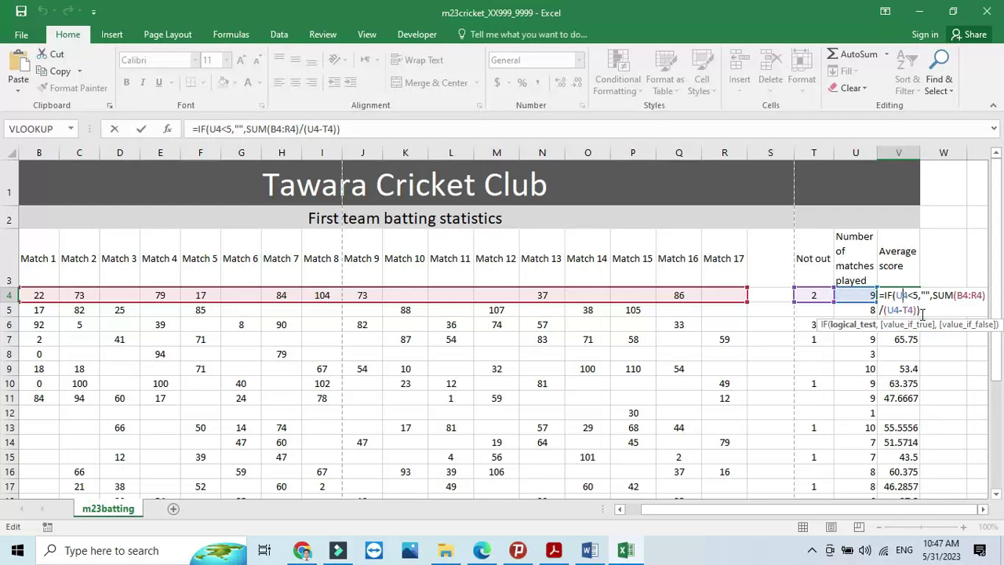
pyautogui.click(554, 550)
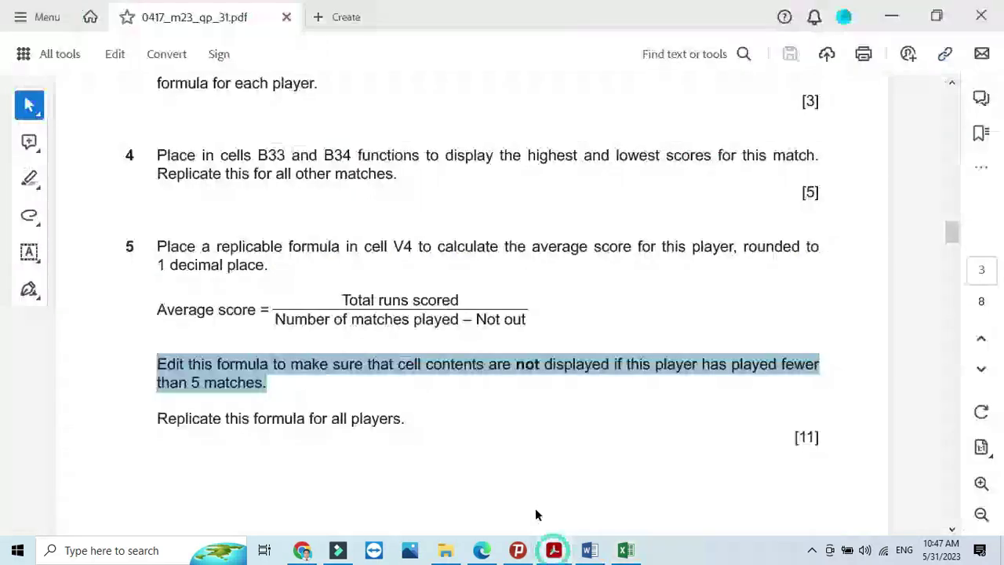
pyautogui.scroll(-1, 479, 429)
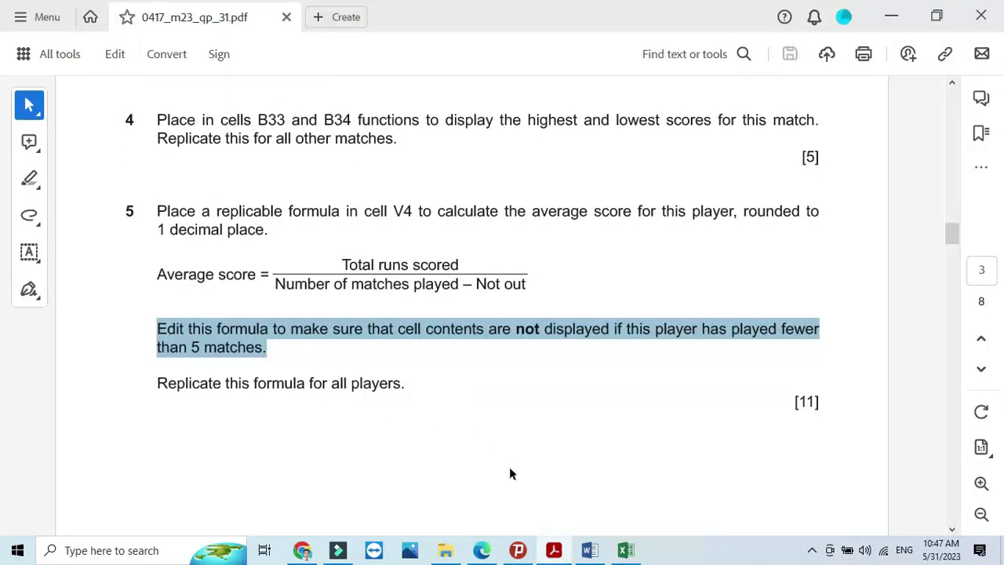
pyautogui.click(555, 550)
pyautogui.click(923, 309)
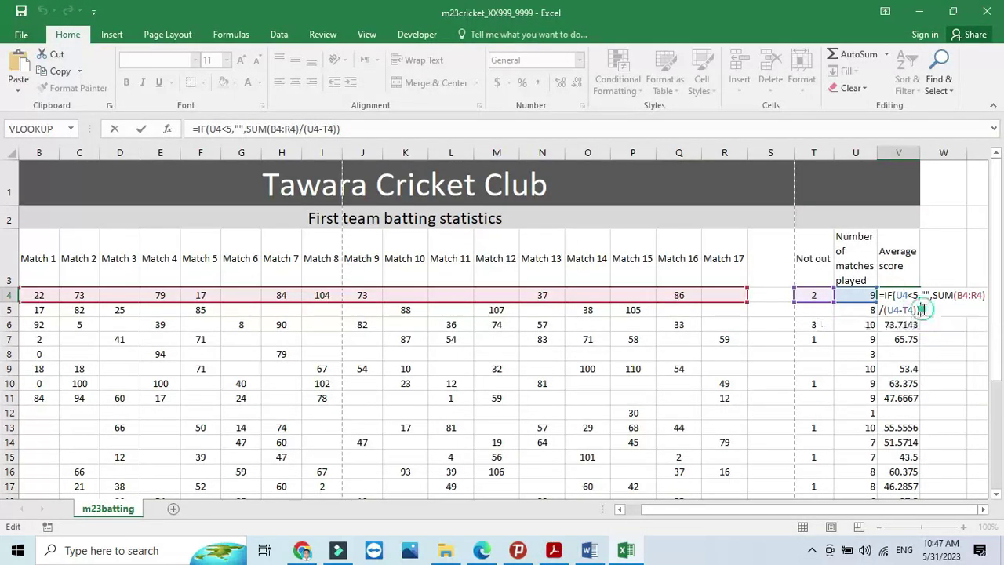
pyautogui.press('Return')
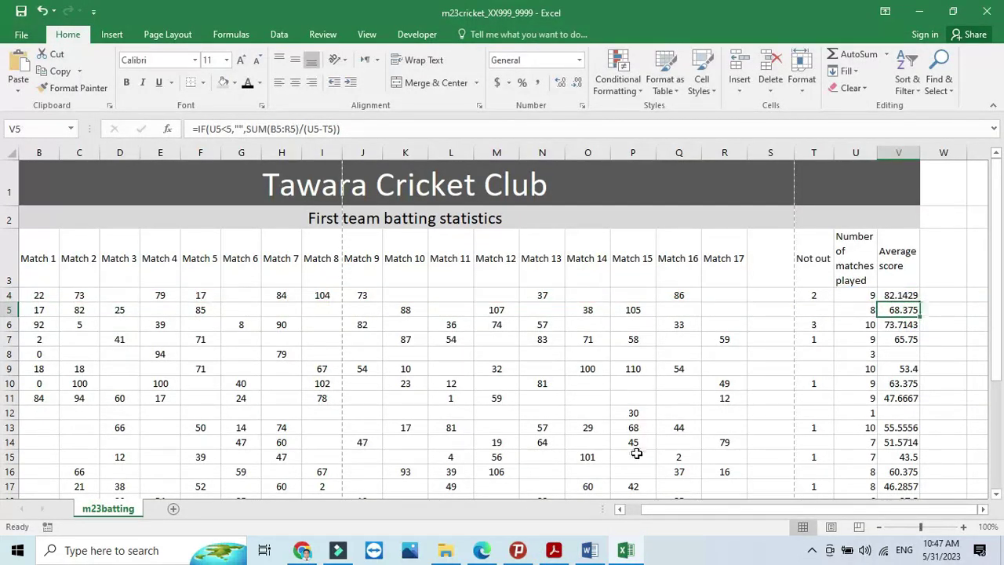
pyautogui.click(899, 296)
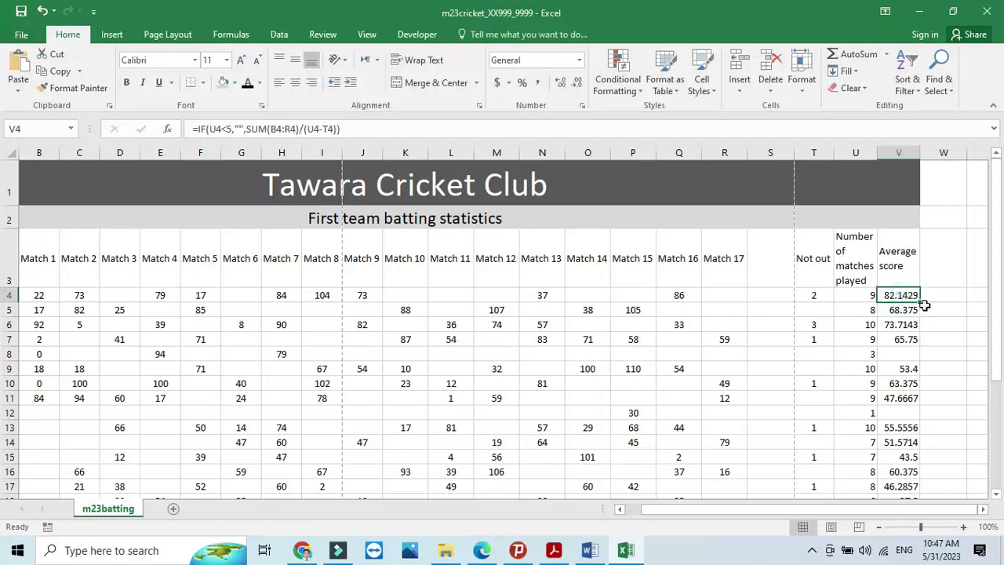
pyautogui.doubleClick(919, 301)
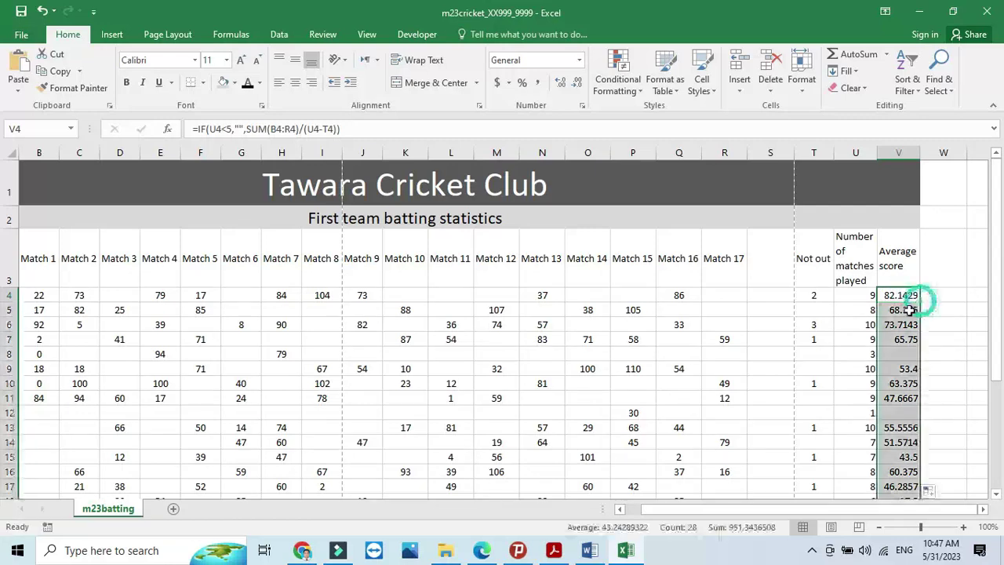
# Switch to the question paper, reread questions 5 to 7, highlight the word "rounded" in question 5, and return to Excel.
pyautogui.click(554, 549)
pyautogui.scroll(-8, 551, 425)
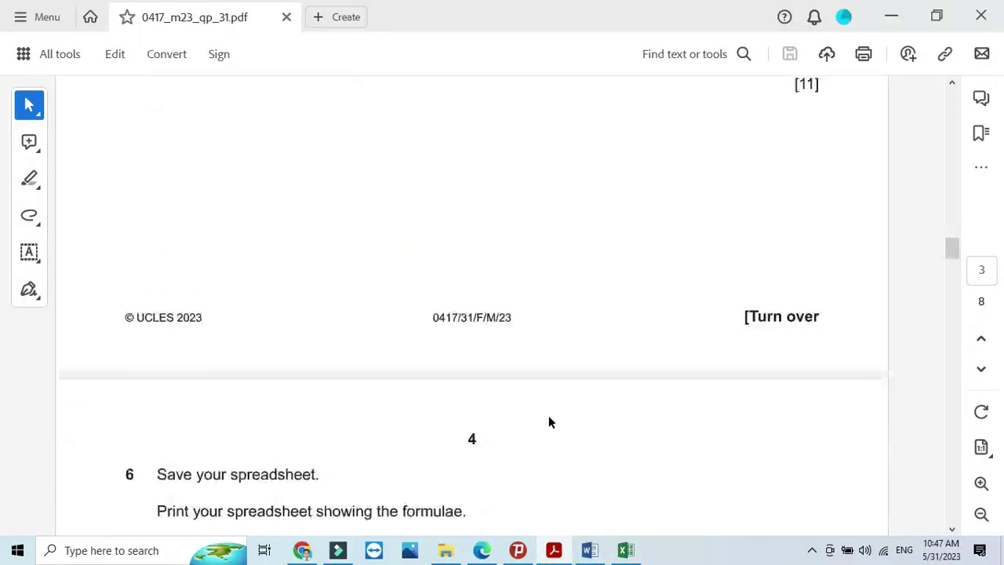
pyautogui.scroll(-2, 548, 422)
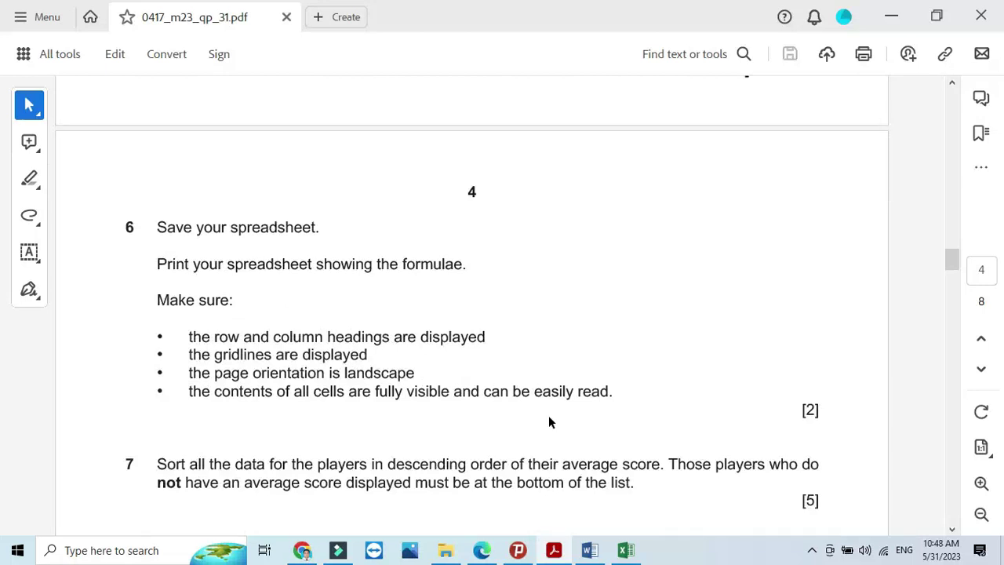
pyautogui.scroll(10, 548, 422)
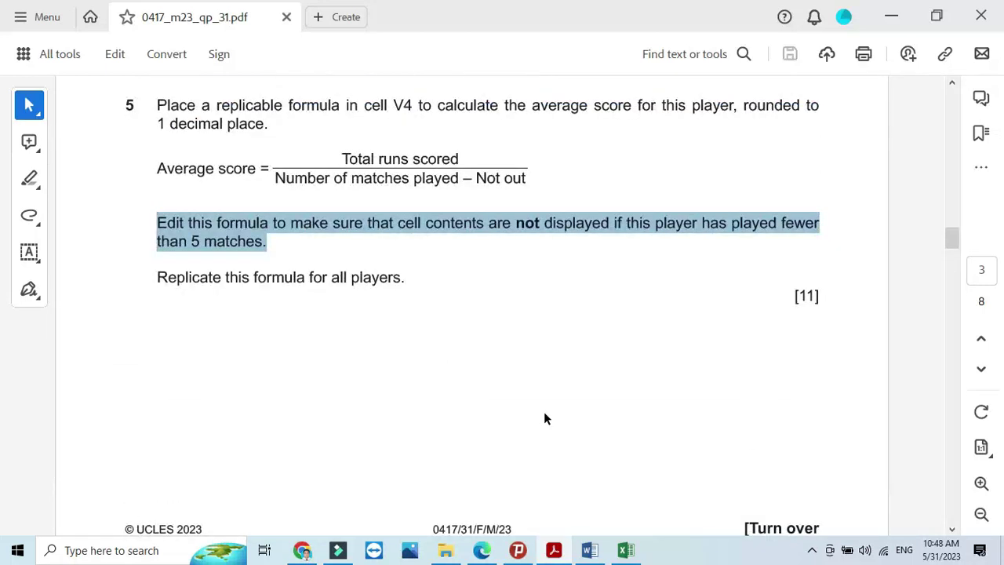
pyautogui.scroll(1, 546, 418)
pyautogui.moveTo(744, 139); pyautogui.dragTo(800, 141)
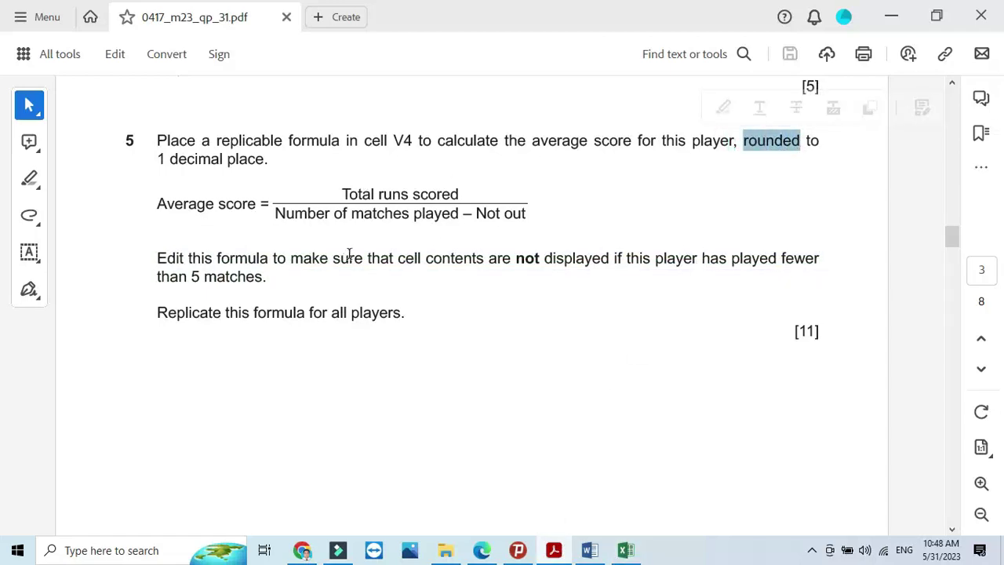
pyautogui.click(625, 549)
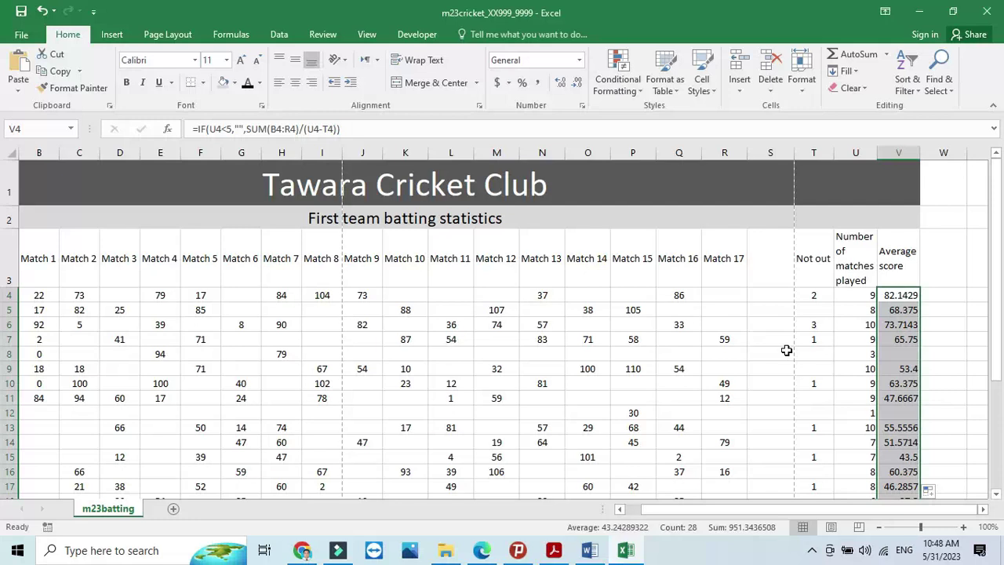
# Round V4's average to 1 decimal place by changing the formula to =IF(U4<5,"",ROUND(SUM(B4:R4)/(U4-T4),1)).
pyautogui.click(885, 295)
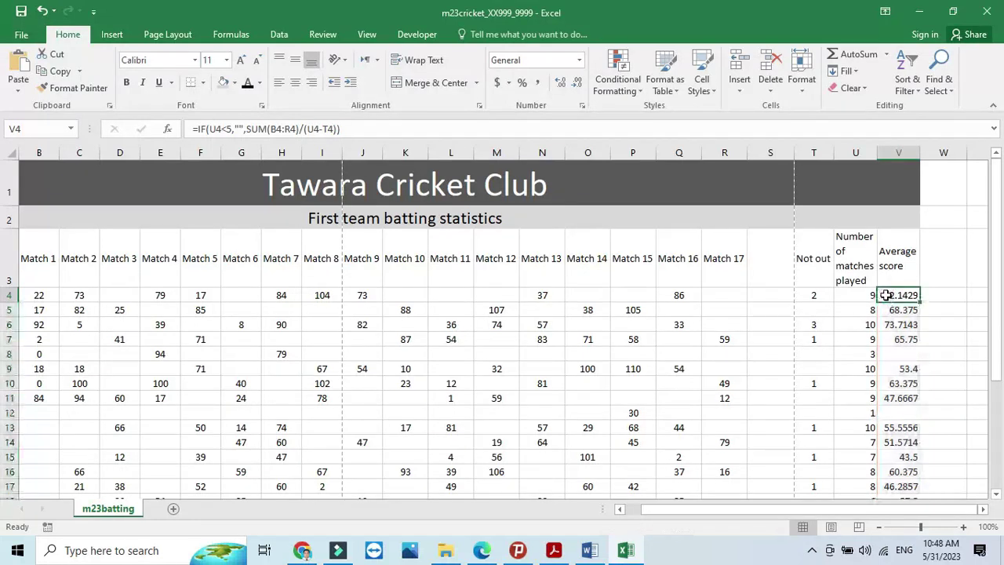
pyautogui.doubleClick(885, 295)
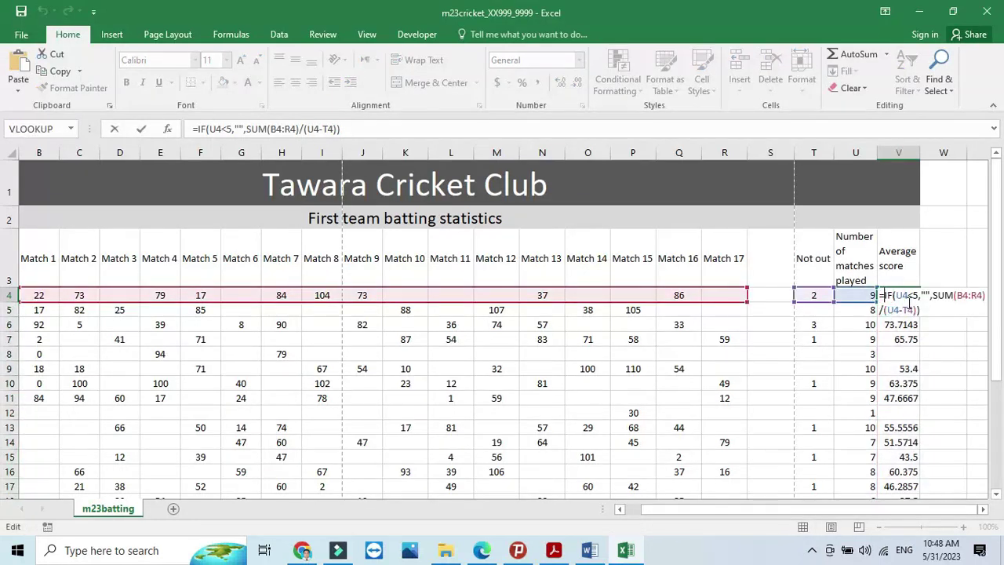
pyautogui.click(932, 295)
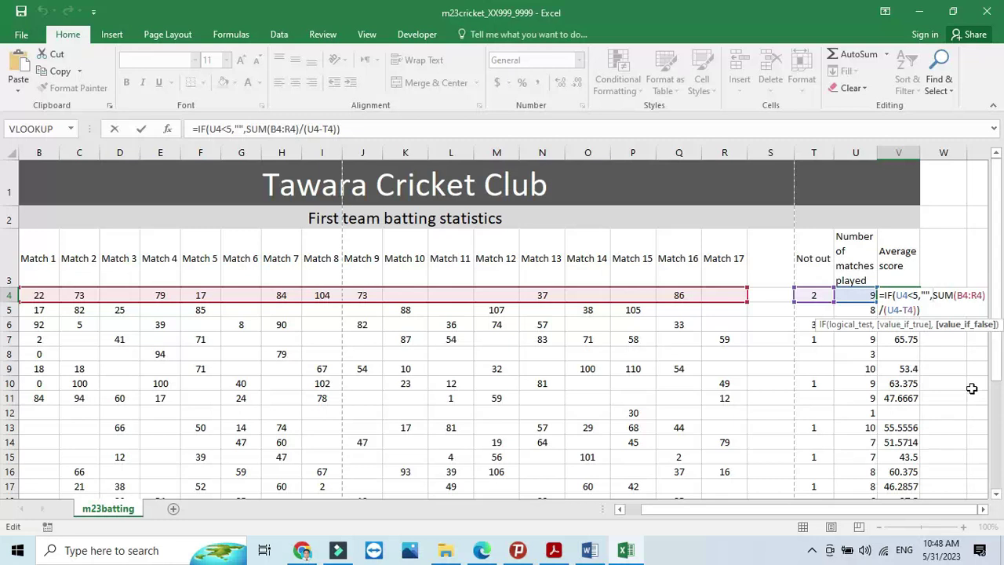
pyautogui.write('round')
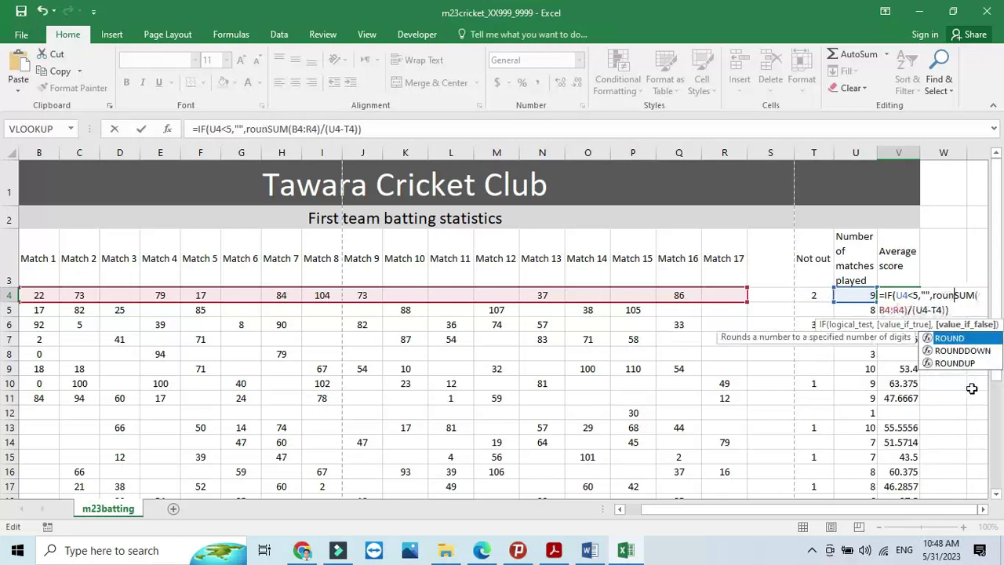
pyautogui.write('(')
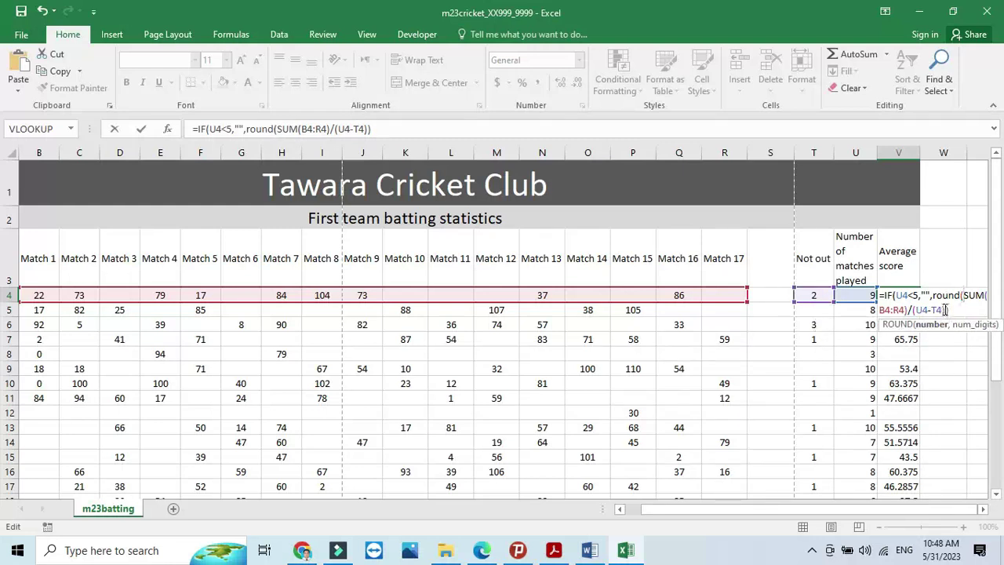
pyautogui.write(',1')
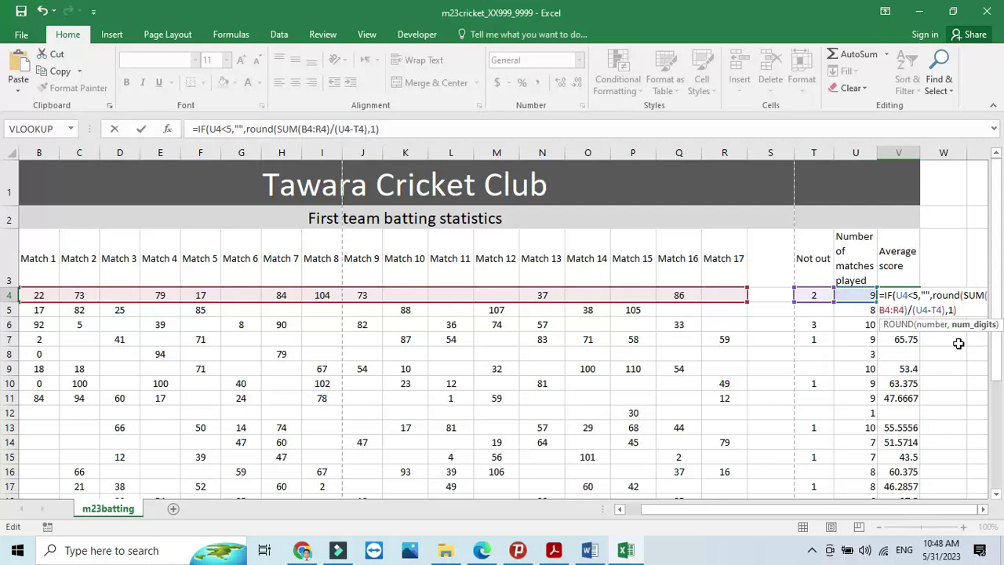
pyautogui.press('Right')
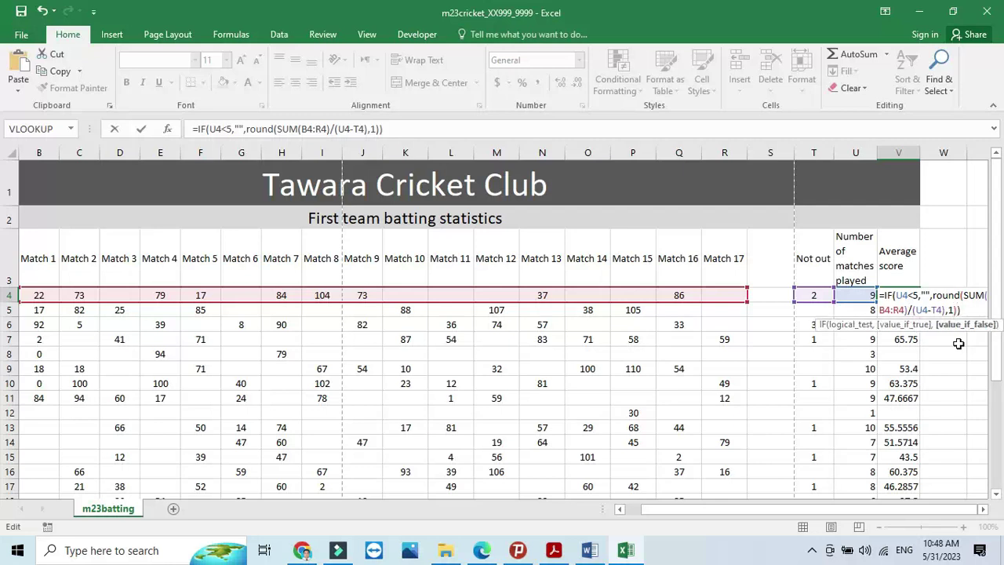
pyautogui.press('Return')
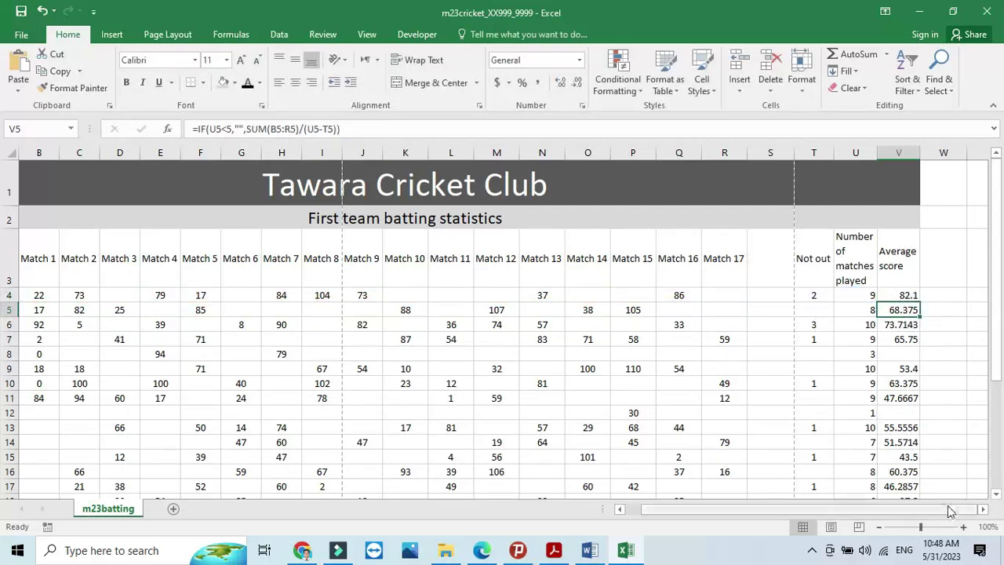
# Review V4's complete rounded formula and replicate it down the Average score column for all players.
pyautogui.click(982, 509)
pyautogui.click(982, 509)
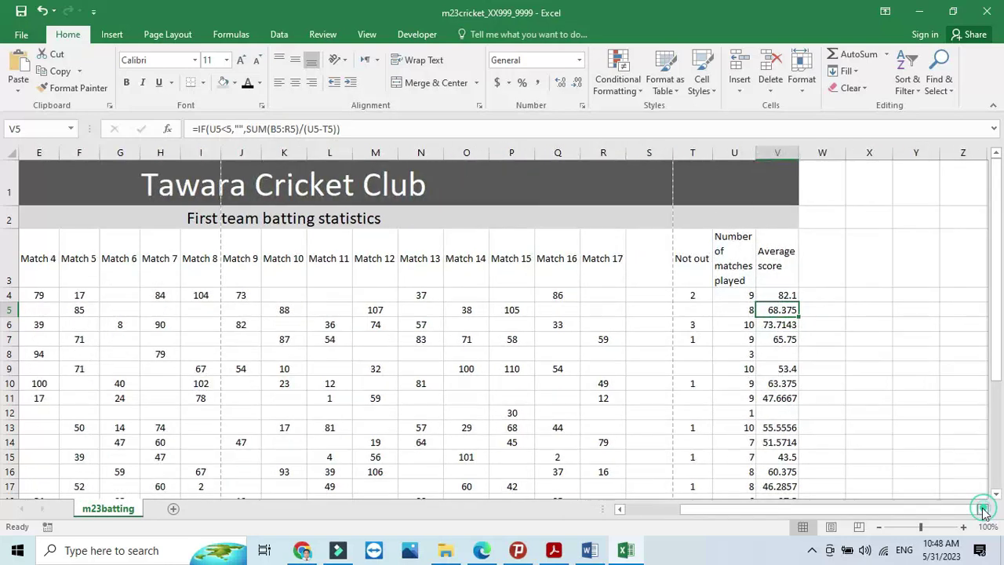
pyautogui.doubleClick(788, 295)
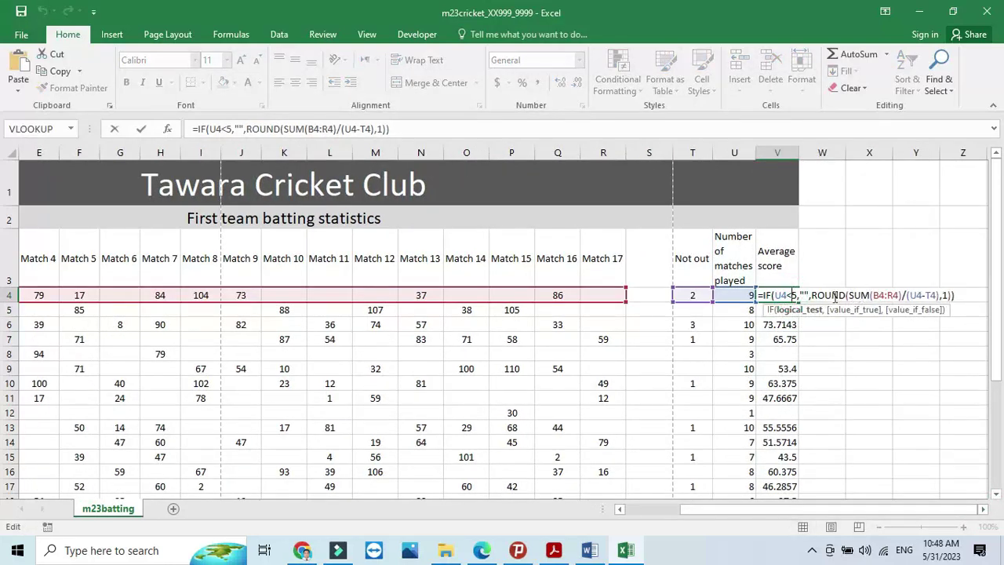
pyautogui.click(959, 295)
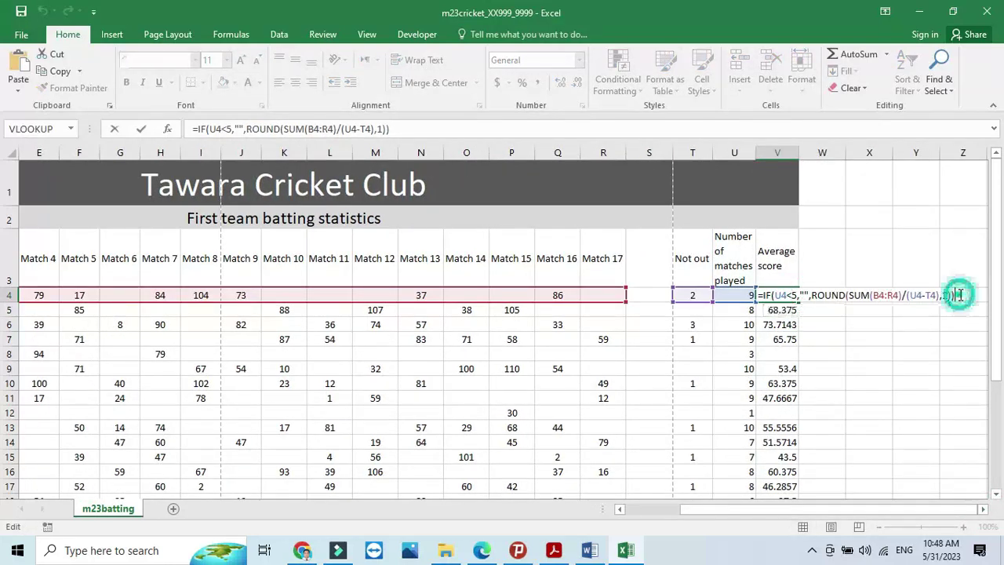
pyautogui.press('Return')
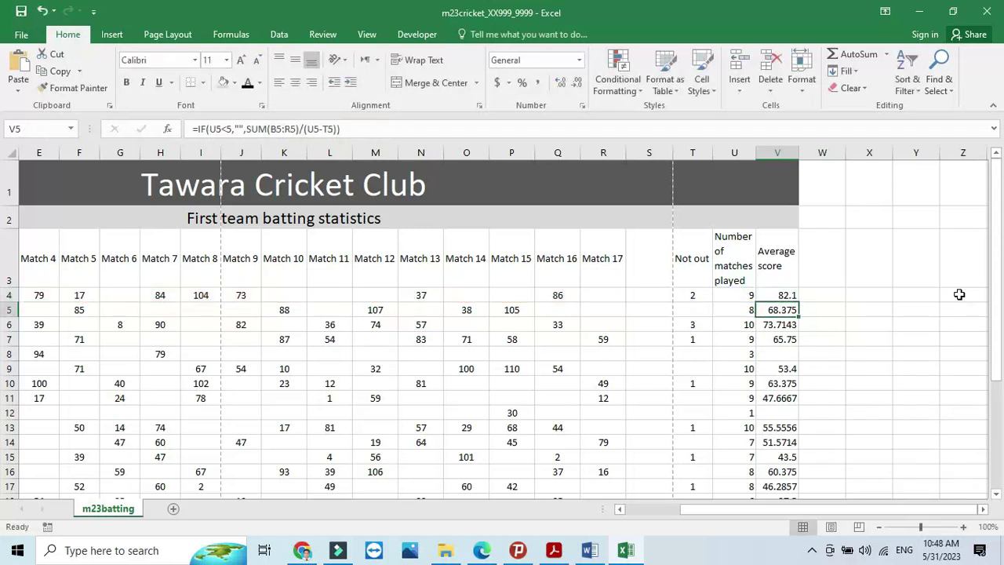
pyautogui.click(784, 295)
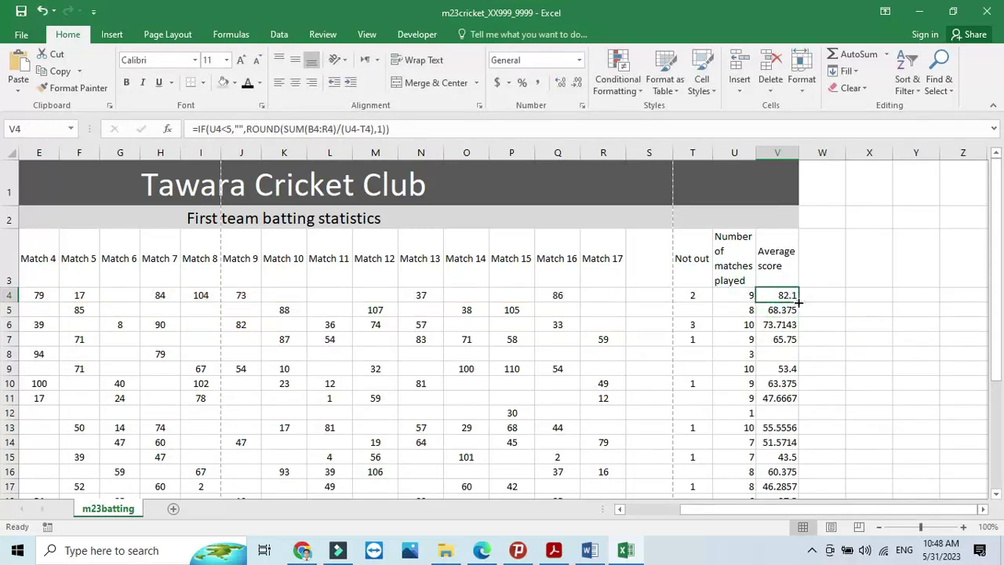
pyautogui.doubleClick(796, 302)
# Read question 6 in the question paper, highlight its save instruction, and save the workbook in Excel.
pyautogui.click(554, 550)
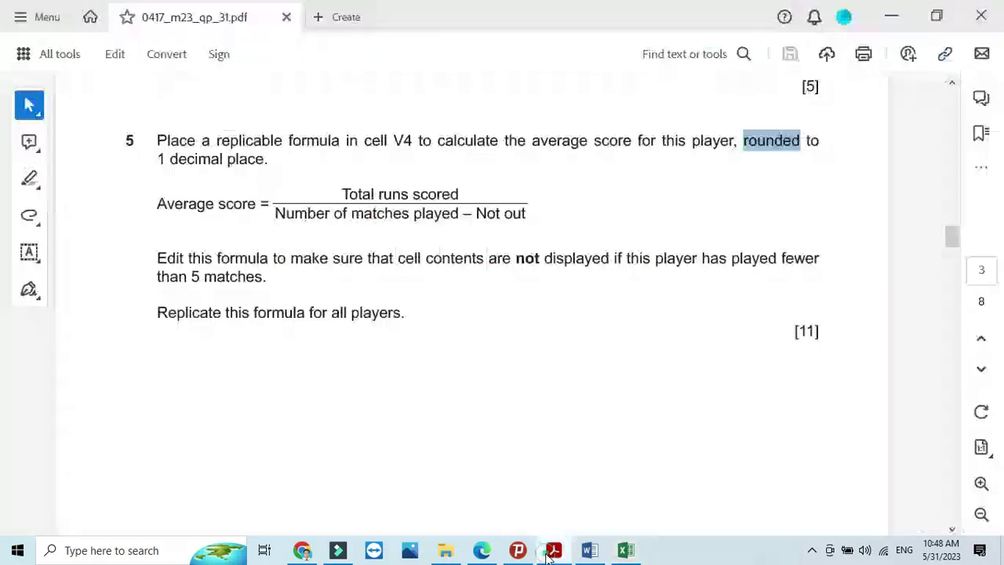
pyautogui.scroll(-7, 187, 303)
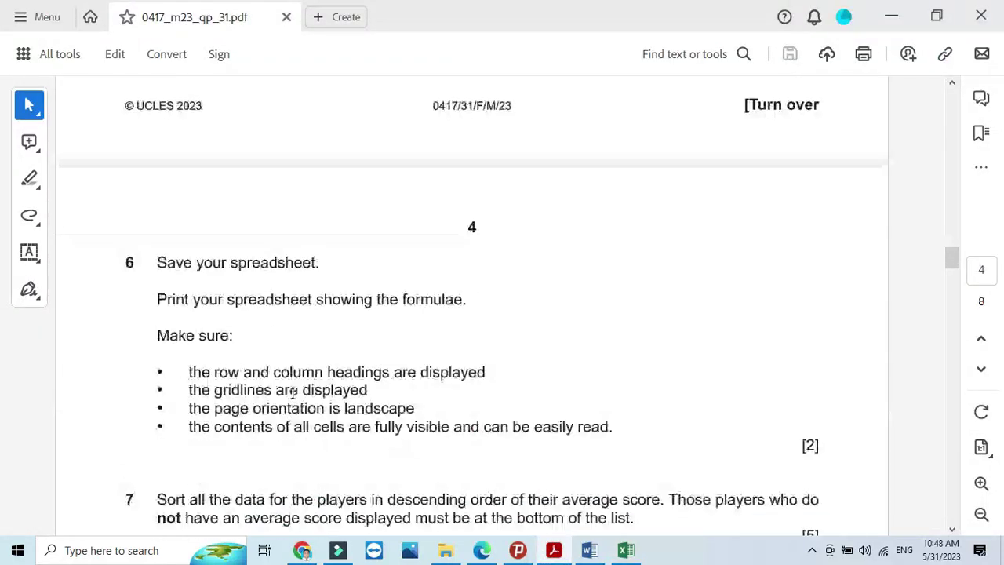
pyautogui.moveTo(152, 191); pyautogui.dragTo(316, 197)
pyautogui.click(625, 550)
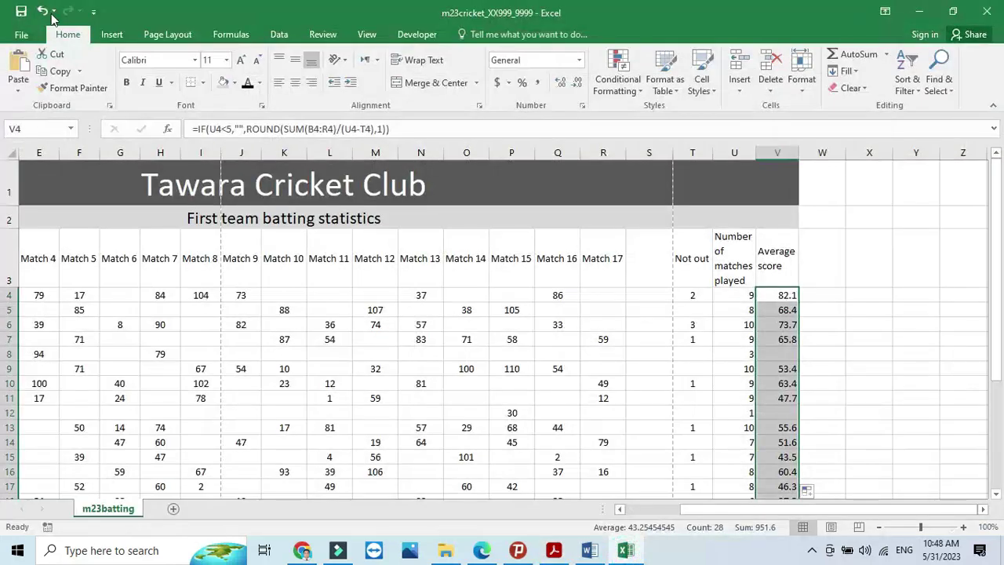
pyautogui.click(20, 11)
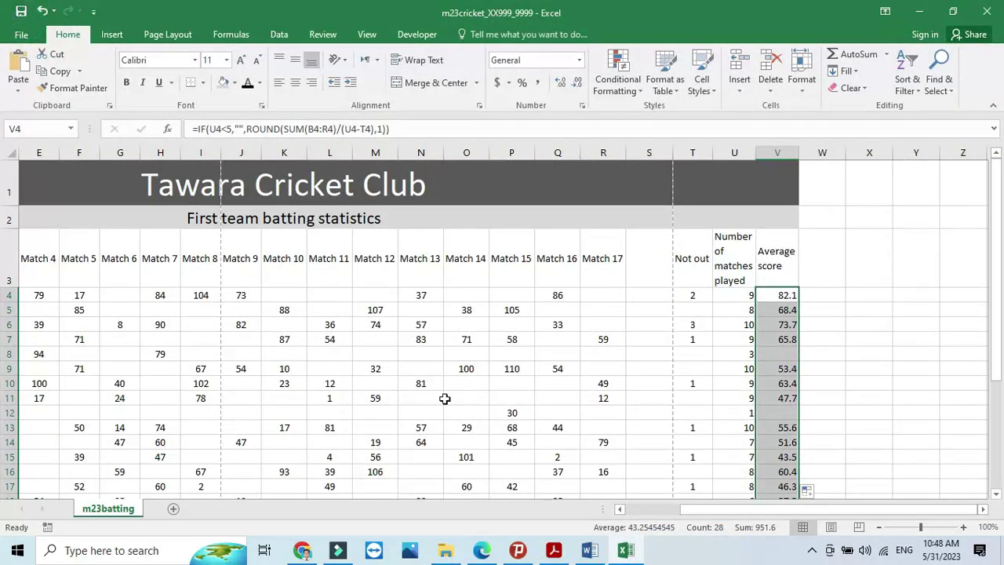
# Switch to the question paper, highlight question 6's instruction to print the spreadsheet showing the formulae, and return to Excel.
pyautogui.click(560, 549)
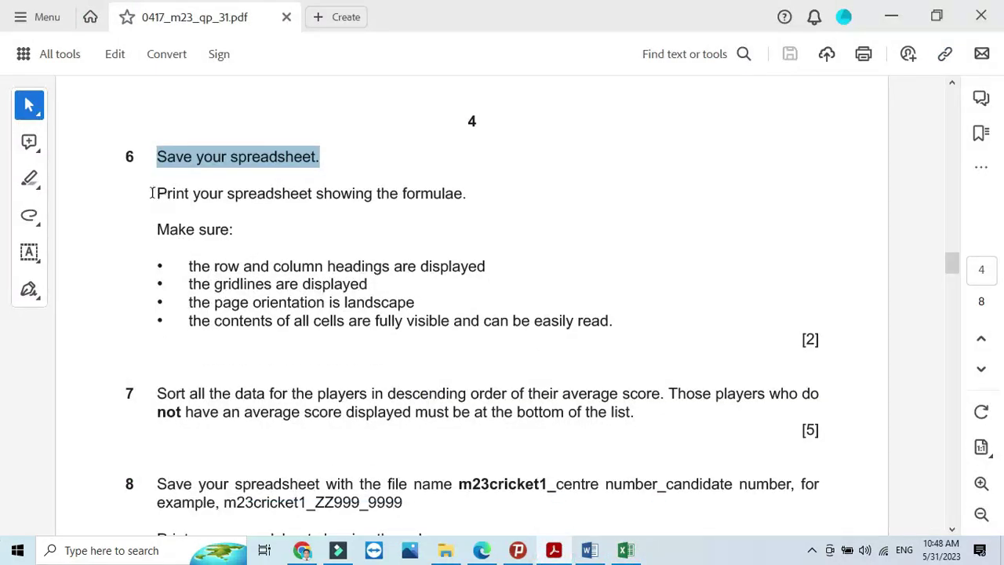
pyautogui.moveTo(154, 193); pyautogui.dragTo(463, 193)
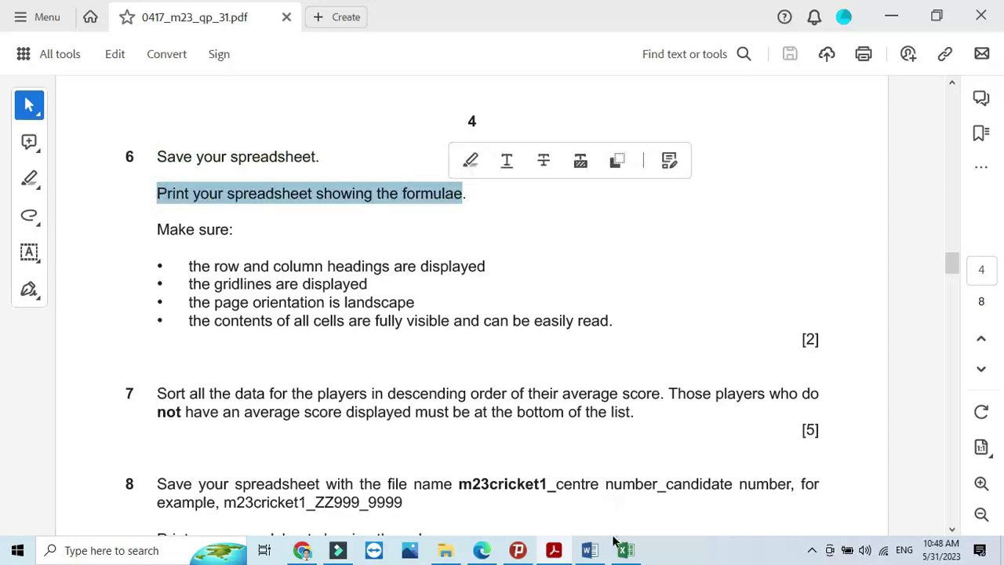
pyautogui.click(625, 549)
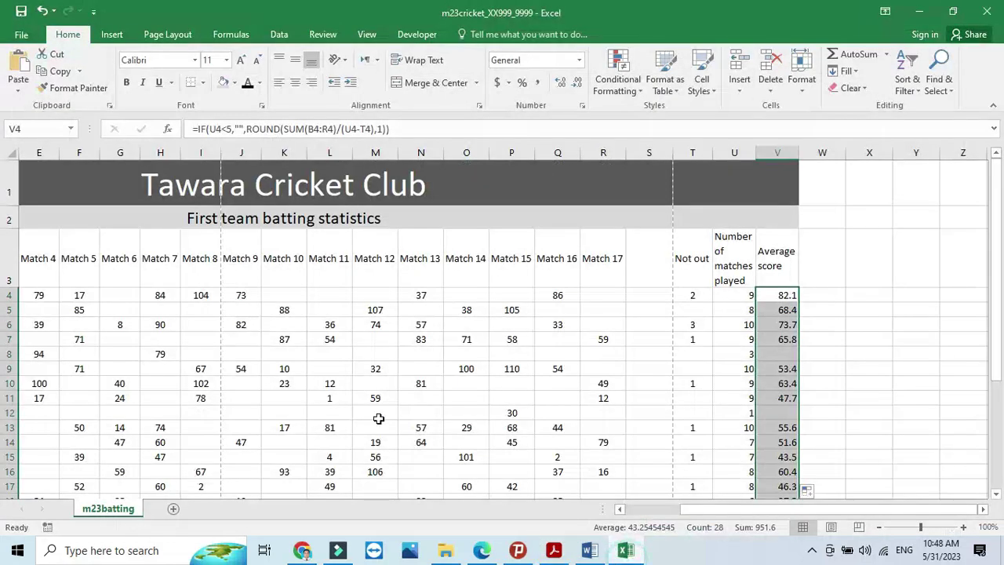
# Show the formulas on the m23batting sheet and autofit all column widths so the formulas through column V are fully visible.
pyautogui.click(231, 34)
pyautogui.click(698, 55)
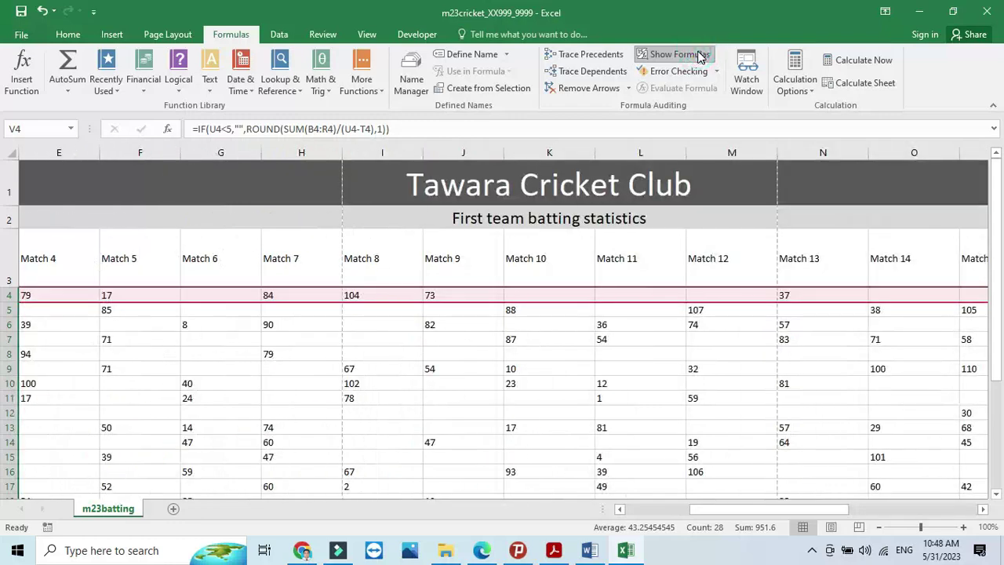
pyautogui.click(11, 152)
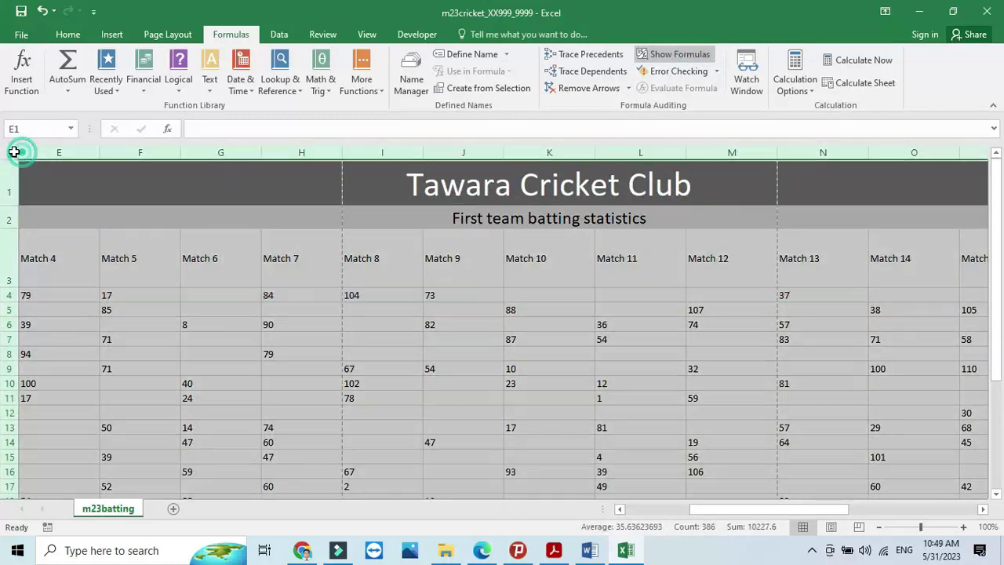
pyautogui.doubleClick(95, 155)
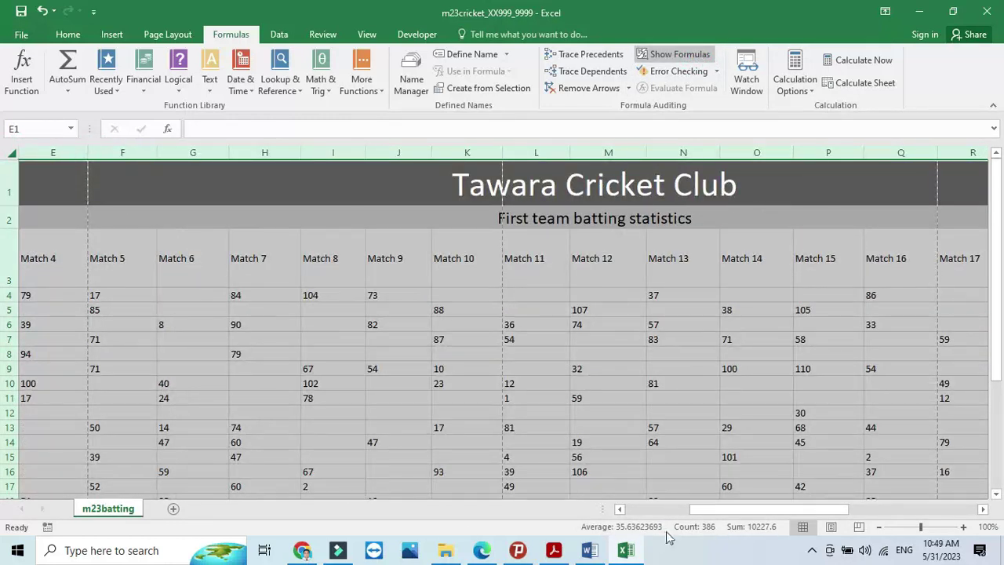
pyautogui.moveTo(704, 510); pyautogui.dragTo(876, 523)
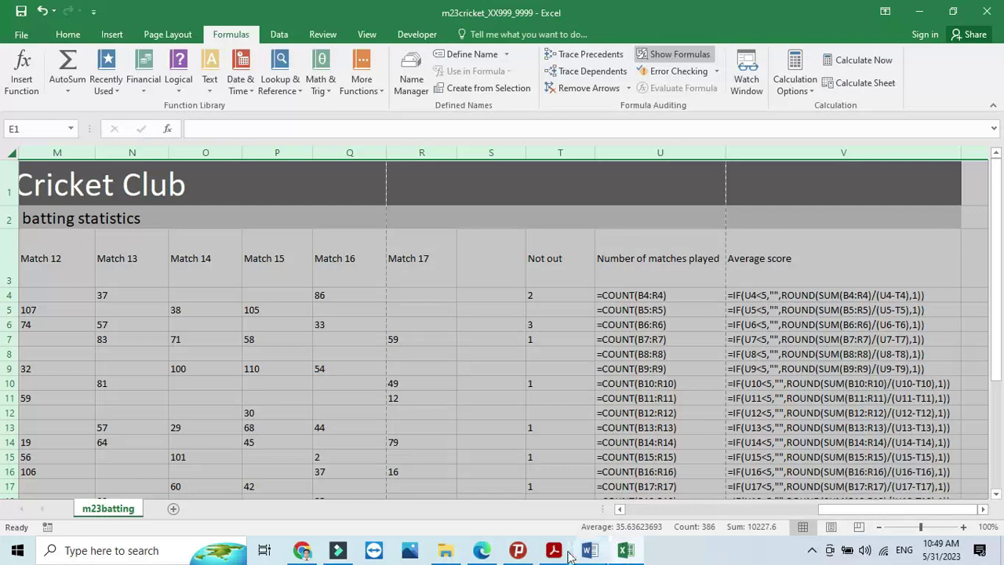
# Open the print preview, highlight question 6's row and column headings requirement in the question paper, and return to Excel.
pyautogui.click(22, 35)
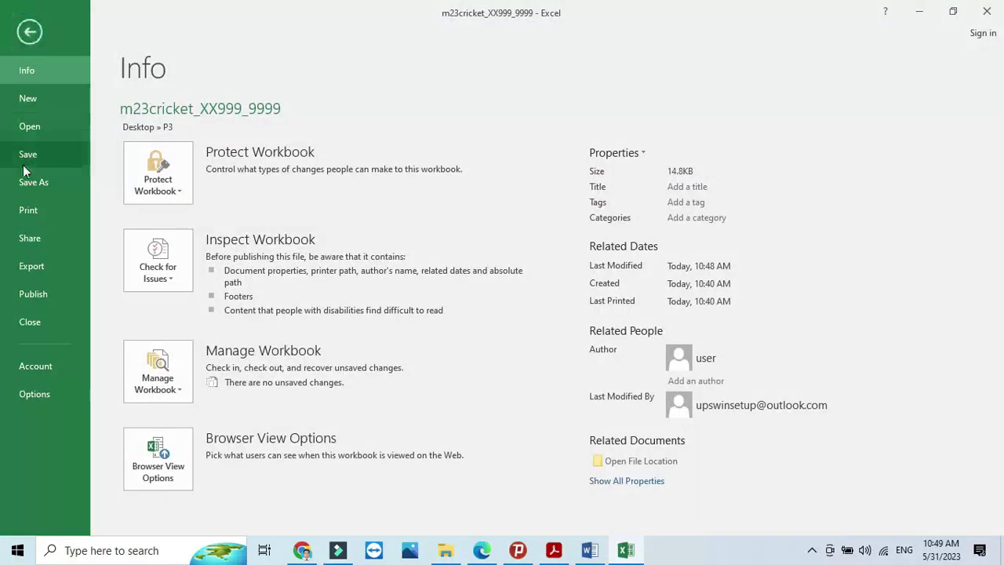
pyautogui.click(33, 207)
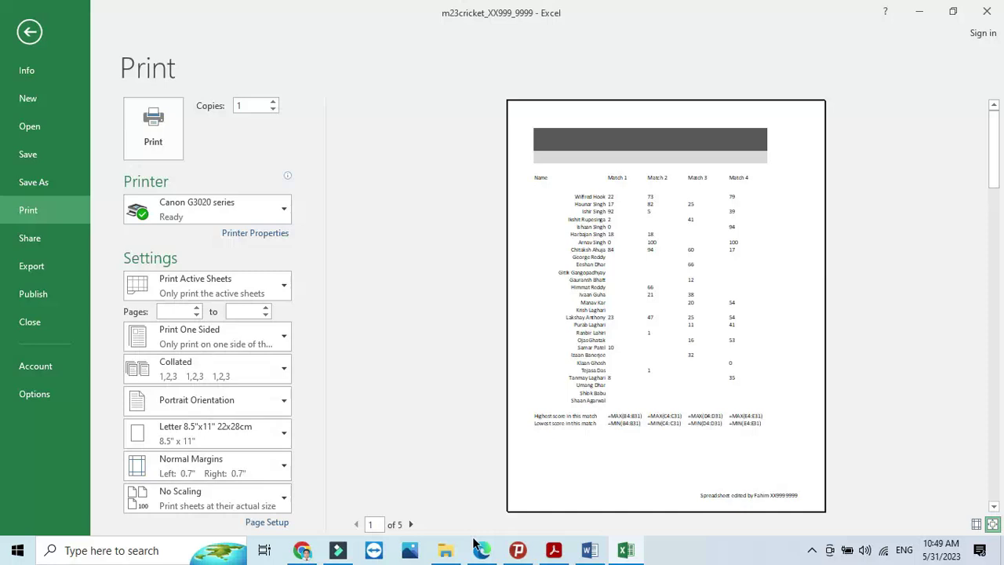
pyautogui.click(553, 550)
pyautogui.doubleClick(192, 283)
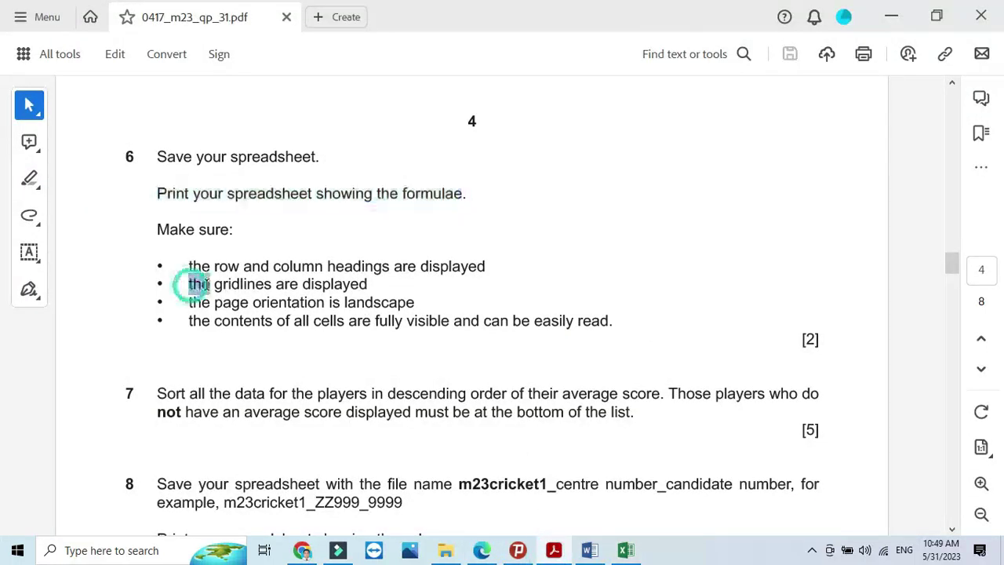
pyautogui.moveTo(189, 266); pyautogui.dragTo(486, 268)
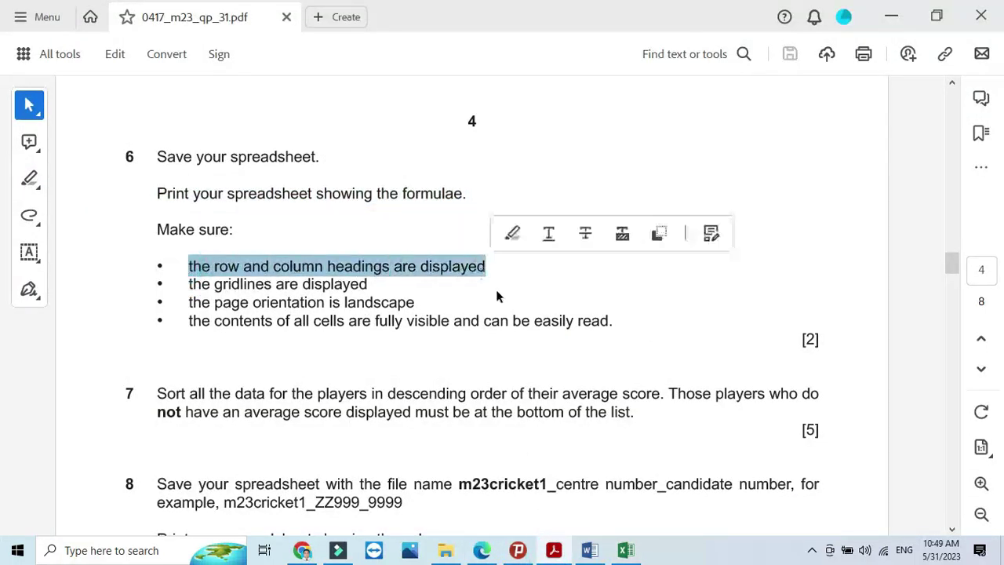
pyautogui.click(557, 549)
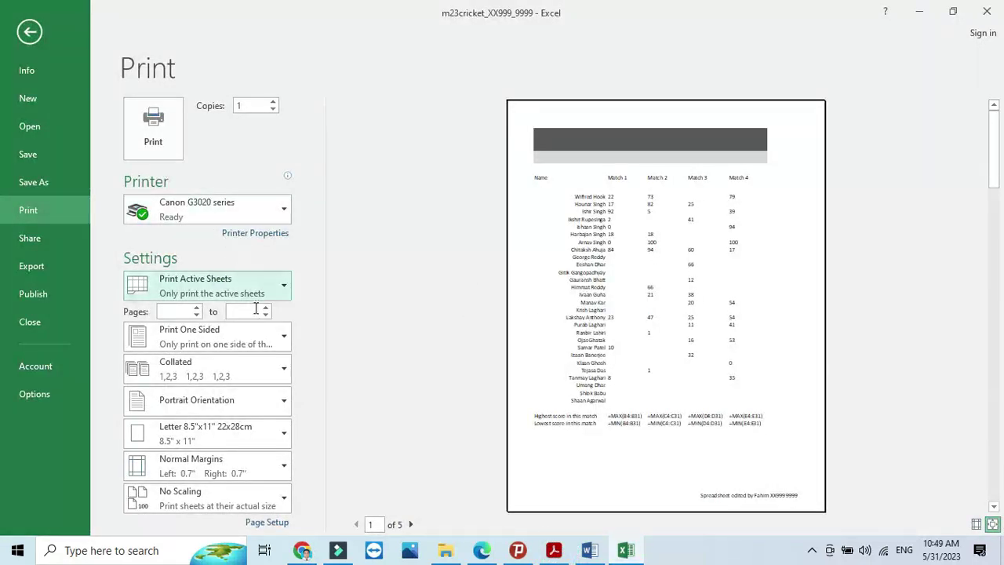
# Enable row and column headings and gridlines in the page setup, highlighting "gridlines" in the question paper between the two settings.
pyautogui.click(271, 524)
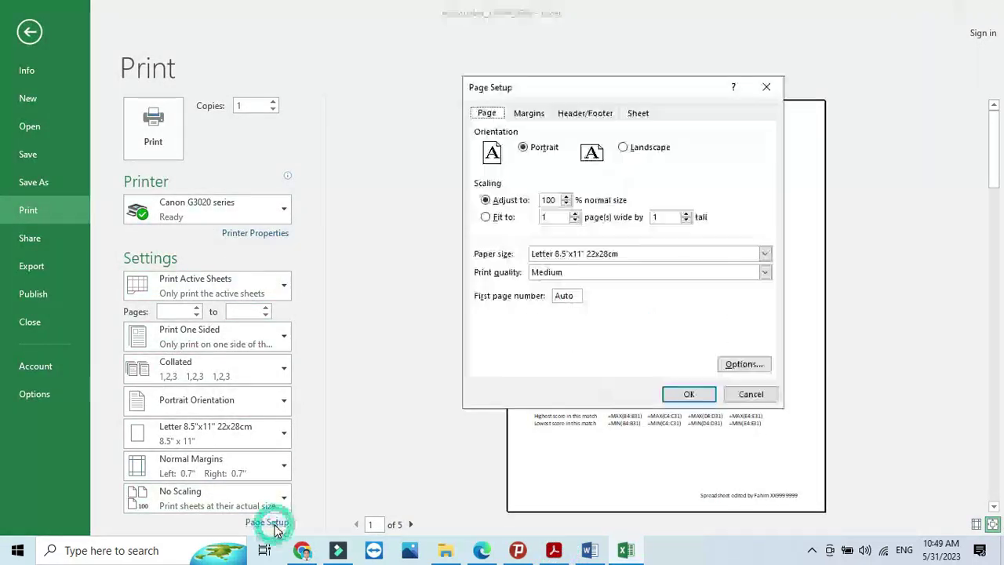
pyautogui.click(635, 113)
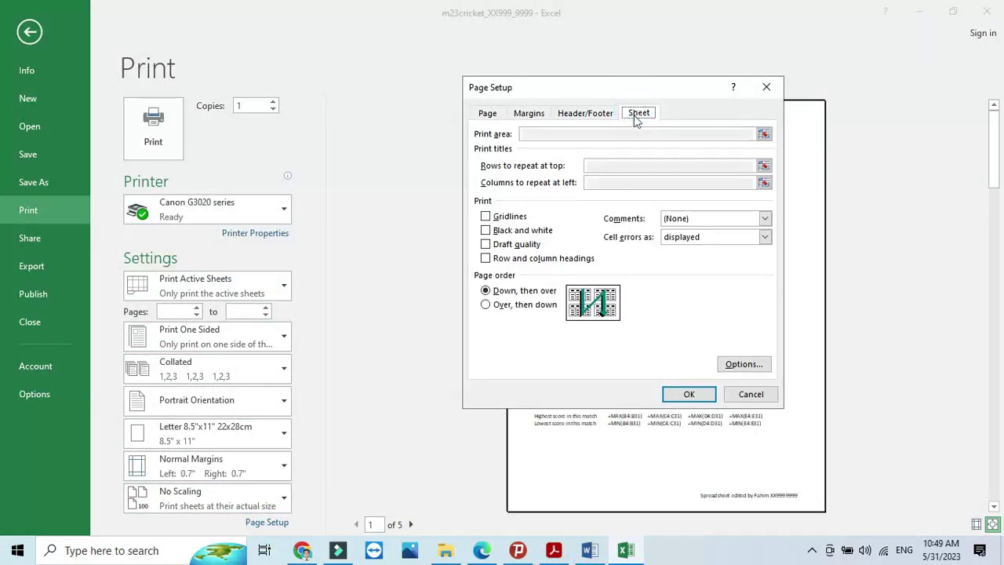
pyautogui.click(485, 259)
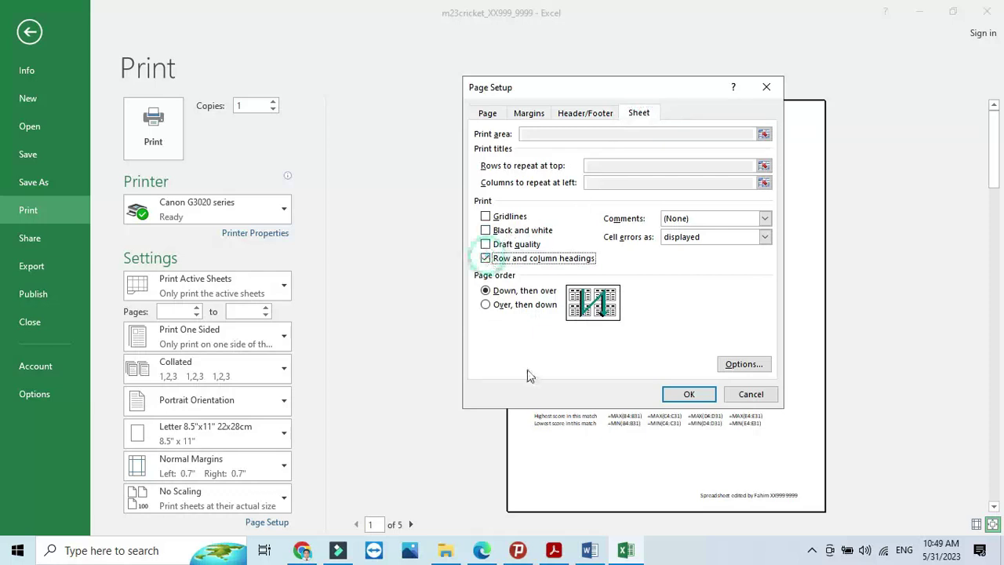
pyautogui.hotkey('alt', 'Tab')
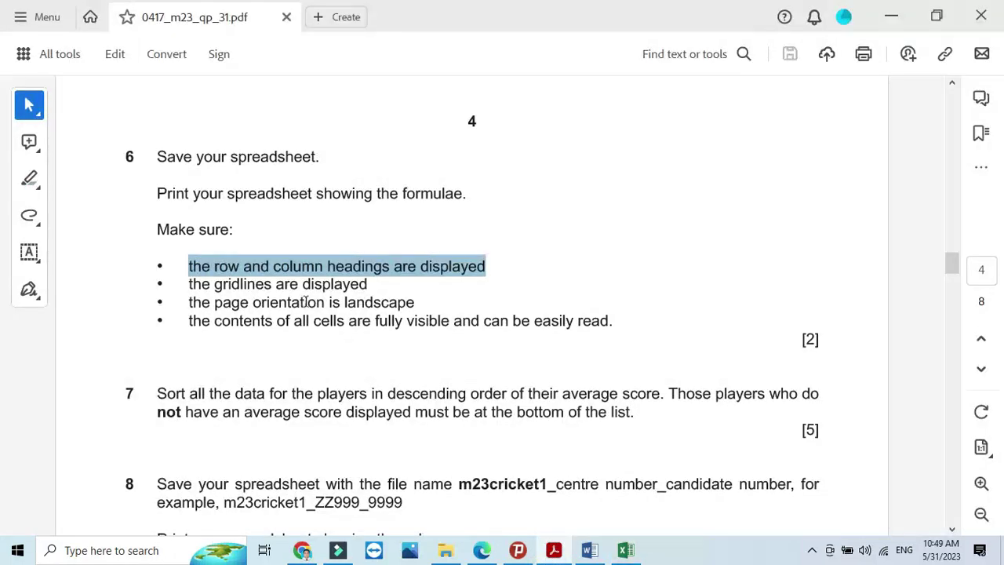
pyautogui.moveTo(216, 284); pyautogui.dragTo(276, 284)
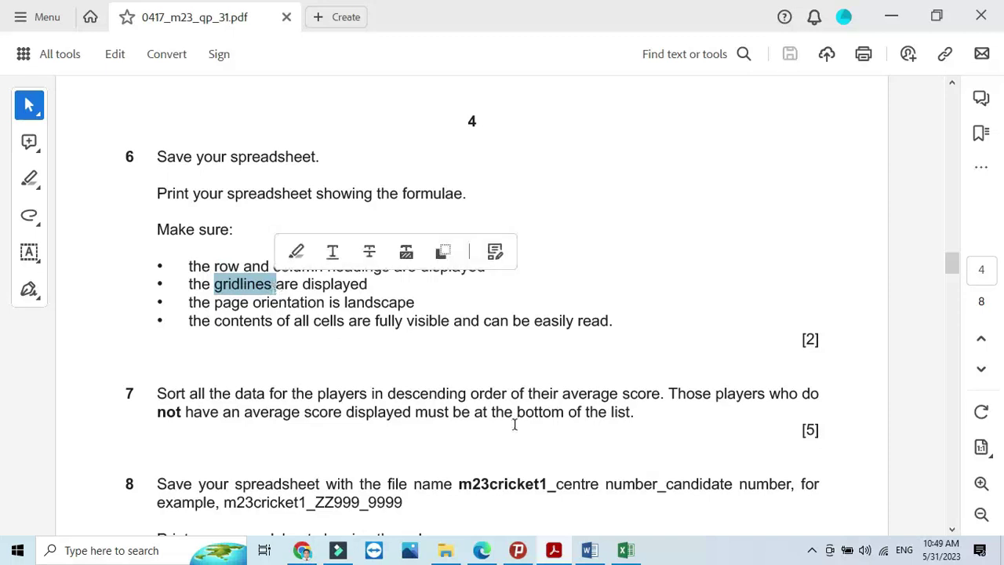
pyautogui.click(558, 541)
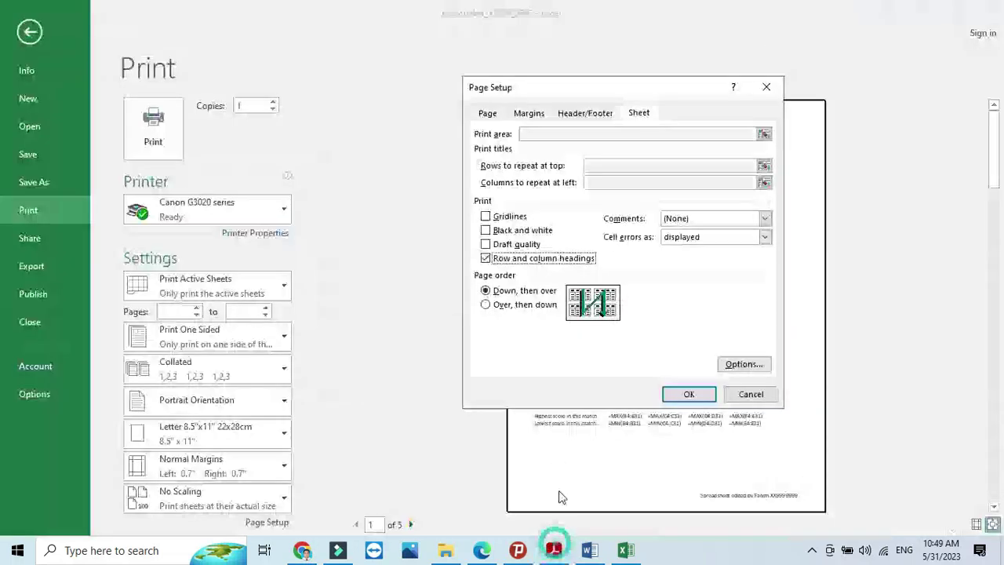
pyautogui.click(485, 216)
# Check the page orientation requirement in the question paper and set the page orientation to landscape in the page setup.
pyautogui.click(487, 115)
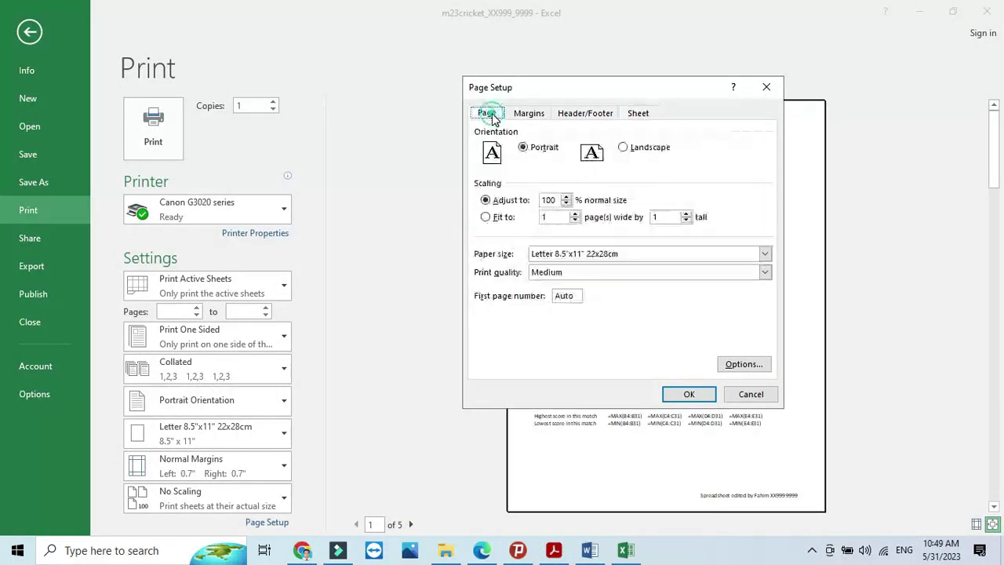
pyautogui.click(549, 552)
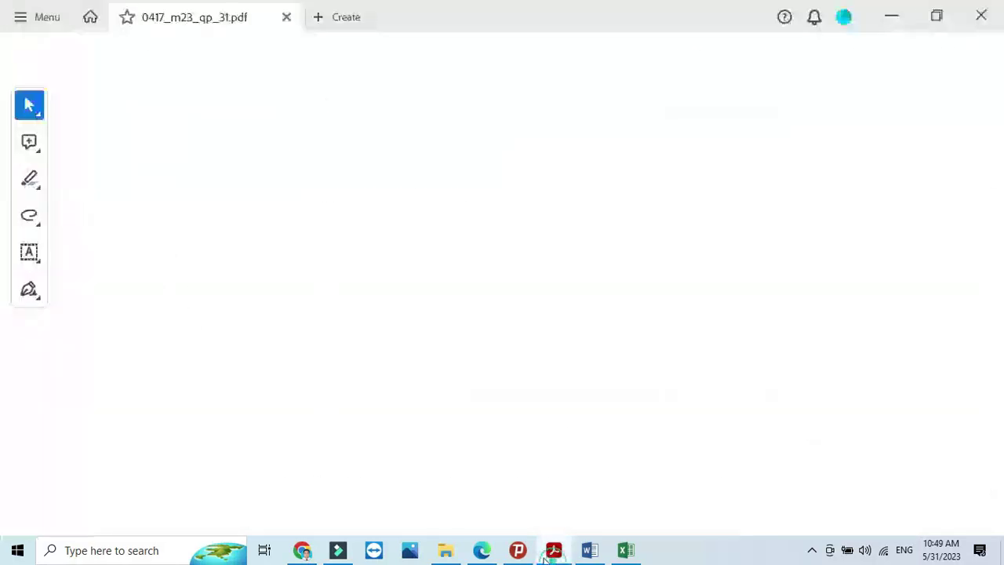
pyautogui.moveTo(240, 302); pyautogui.dragTo(449, 322)
pyautogui.click(551, 554)
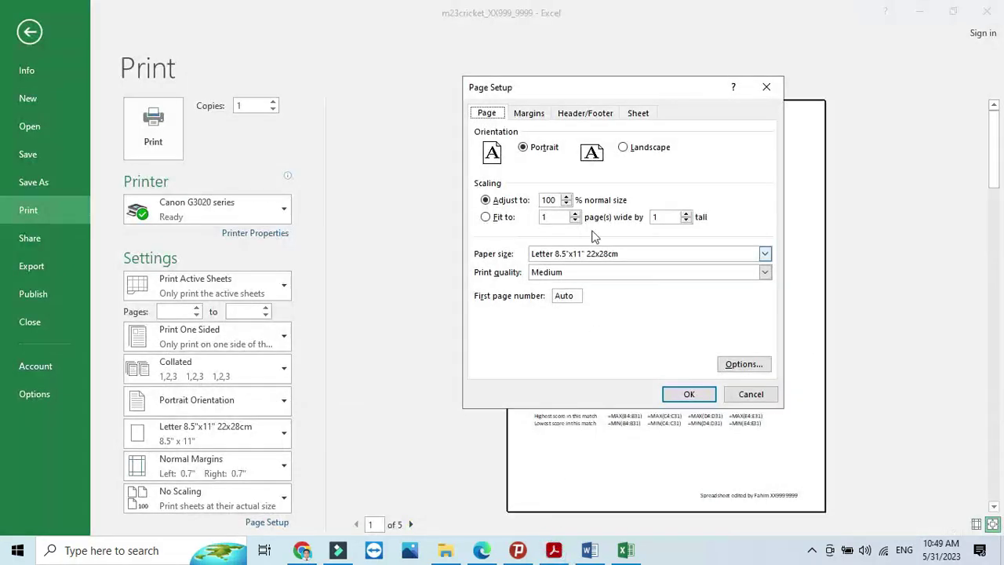
pyautogui.click(622, 147)
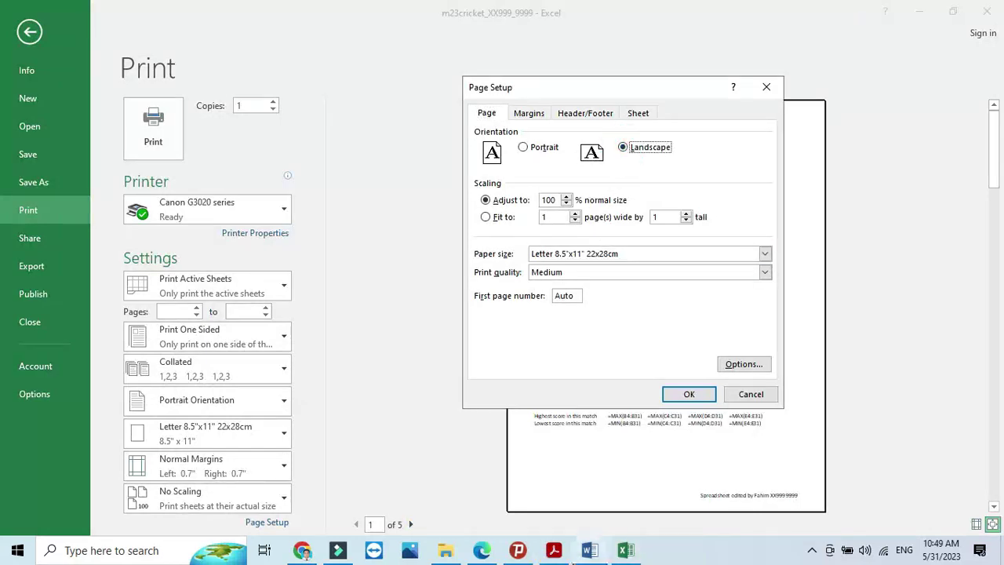
# Highlight question 6's requirement that all cell contents be fully visible, return to Excel, and apply the page setup.
pyautogui.click(554, 550)
pyautogui.click(306, 333)
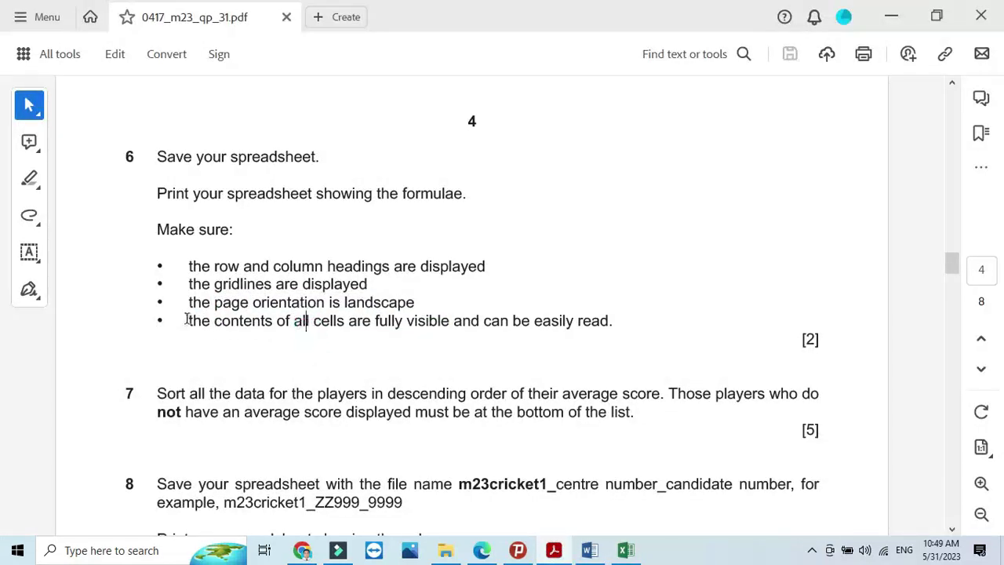
pyautogui.moveTo(188, 318); pyautogui.dragTo(594, 317)
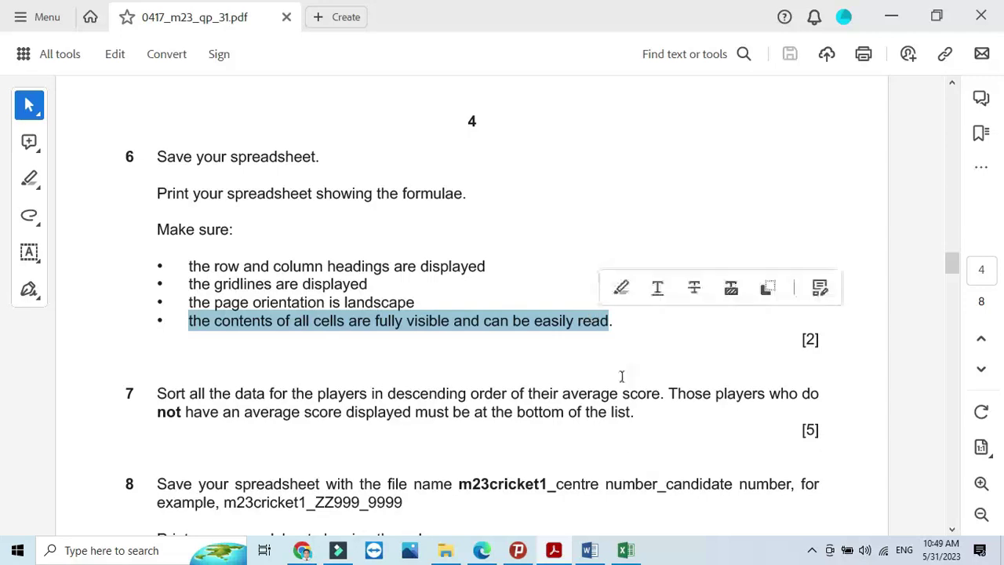
pyautogui.click(625, 549)
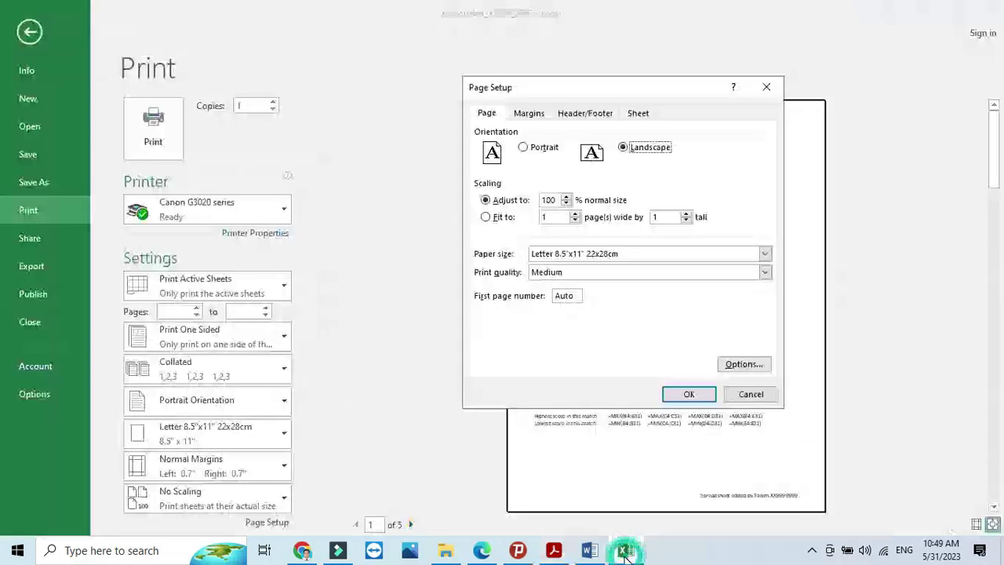
pyautogui.click(687, 394)
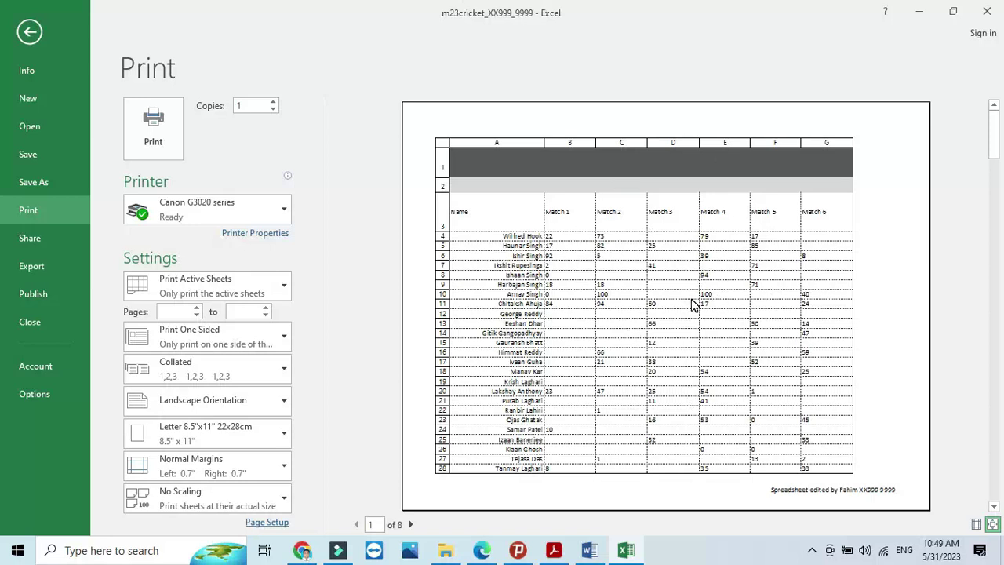
# Switch the sheet to Page Break Preview and move the first vertical page break to between columns L and M.
pyautogui.click(28, 31)
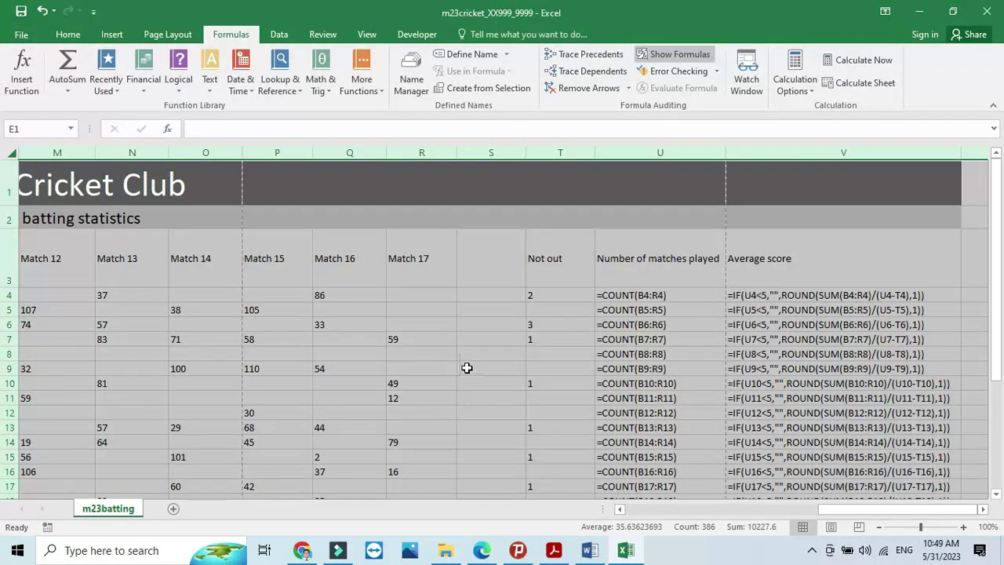
pyautogui.click(859, 530)
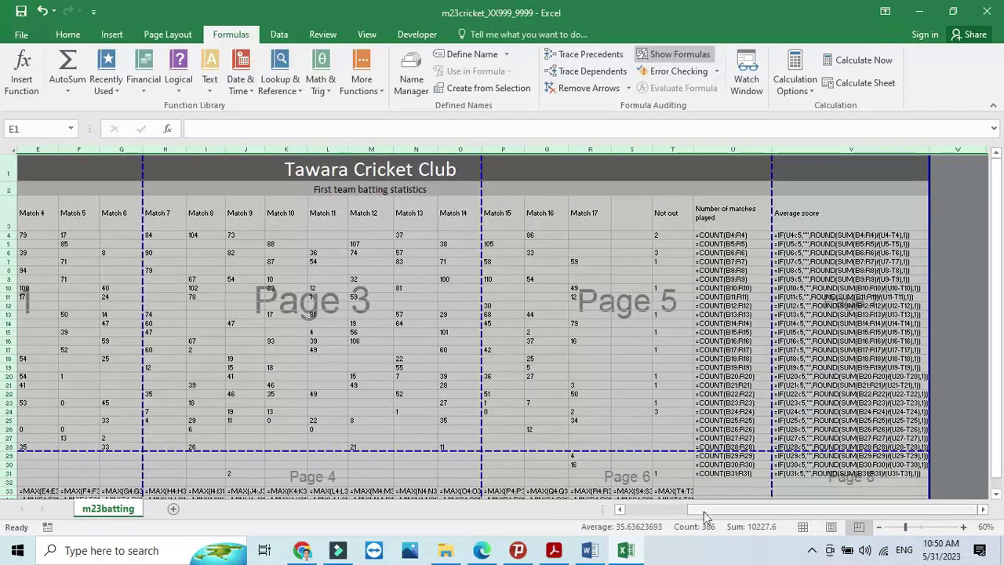
pyautogui.moveTo(701, 510); pyautogui.dragTo(641, 510)
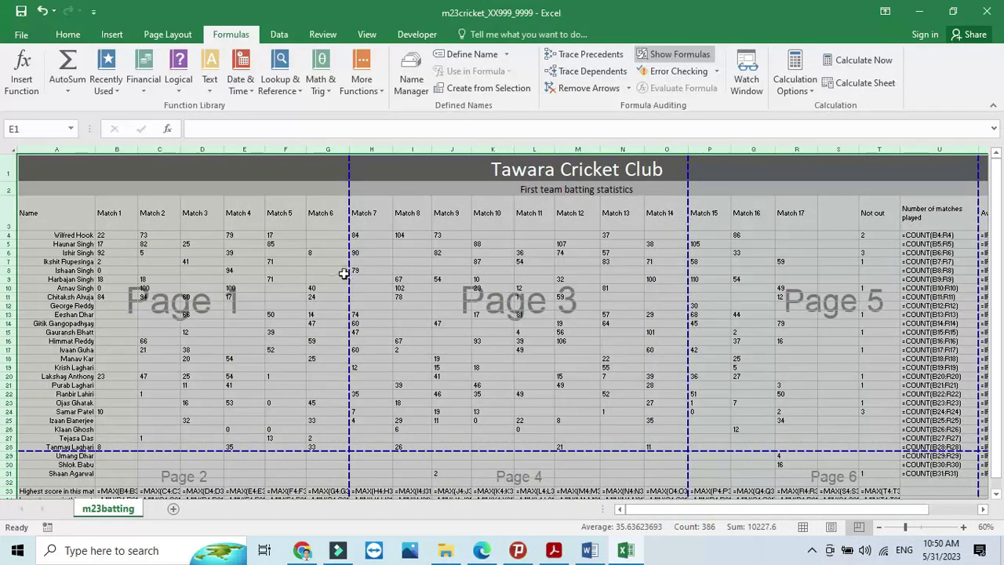
pyautogui.moveTo(347, 274); pyautogui.dragTo(466, 290)
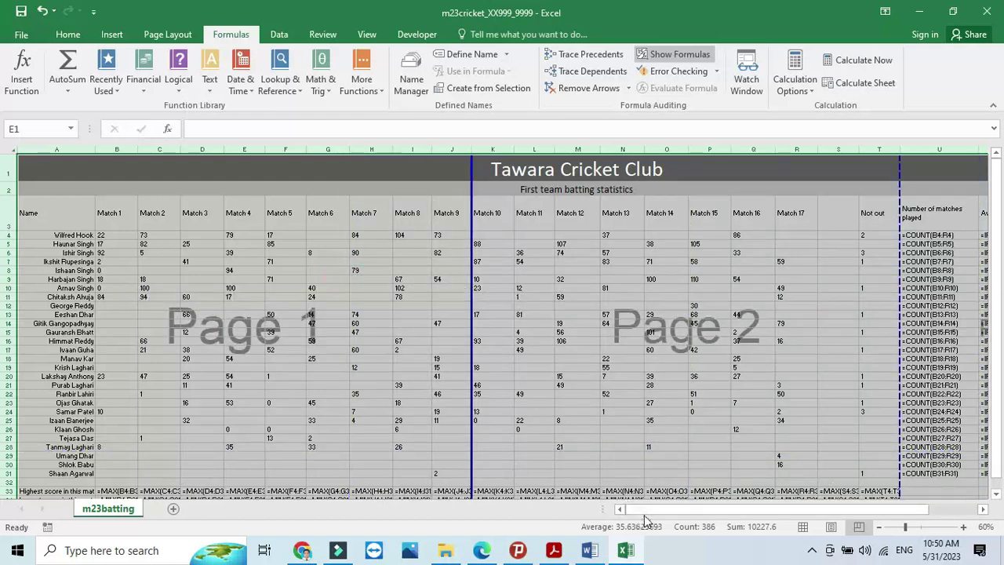
pyautogui.moveTo(643, 509); pyautogui.dragTo(760, 501)
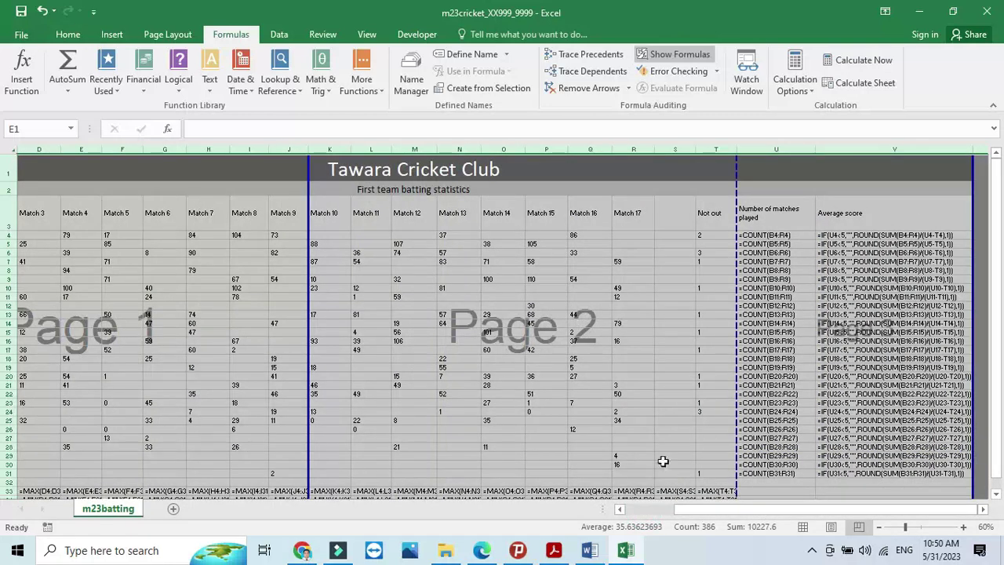
pyautogui.moveTo(306, 311); pyautogui.dragTo(388, 320)
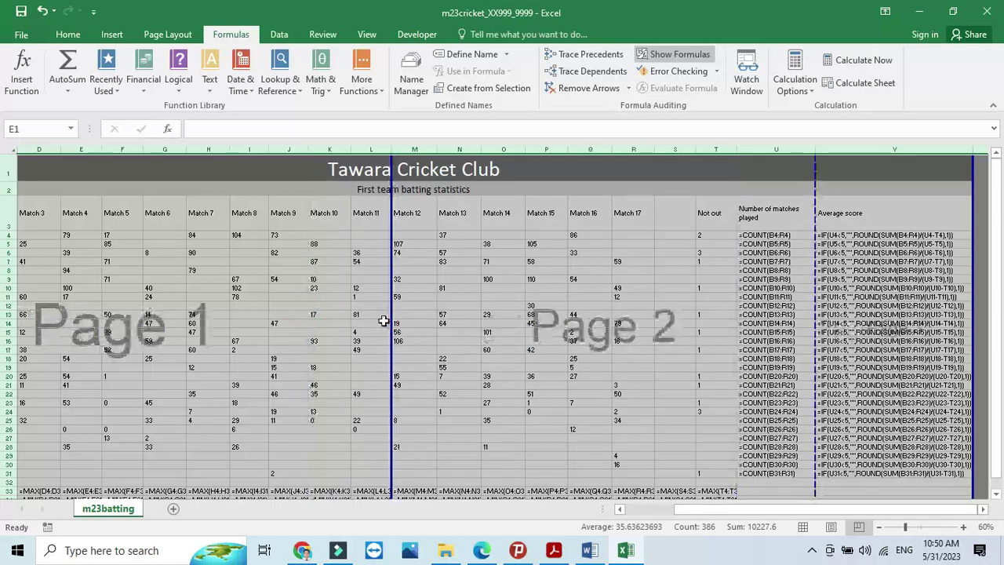
# Check the print preview and move the page break before the Average score column past column V, extending page 2 through V.
pyautogui.click(22, 35)
pyautogui.click(33, 213)
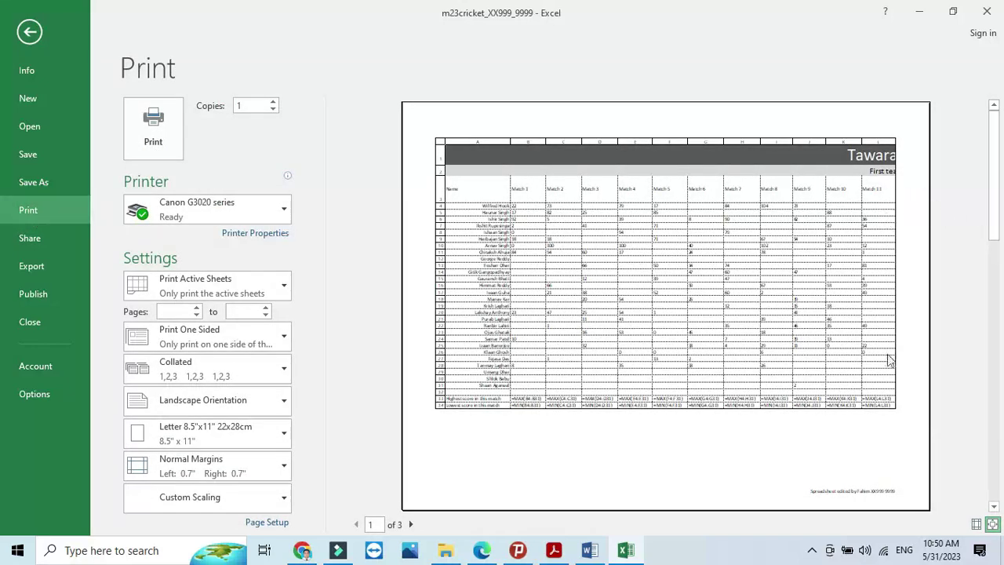
pyautogui.click(35, 32)
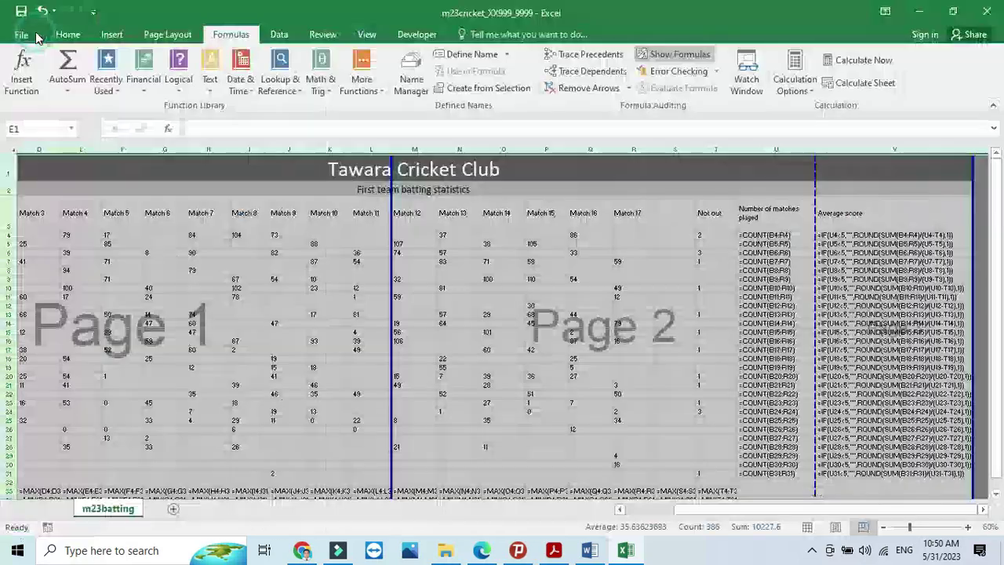
pyautogui.moveTo(743, 515); pyautogui.dragTo(806, 510)
pyautogui.moveTo(810, 444); pyautogui.dragTo(920, 450)
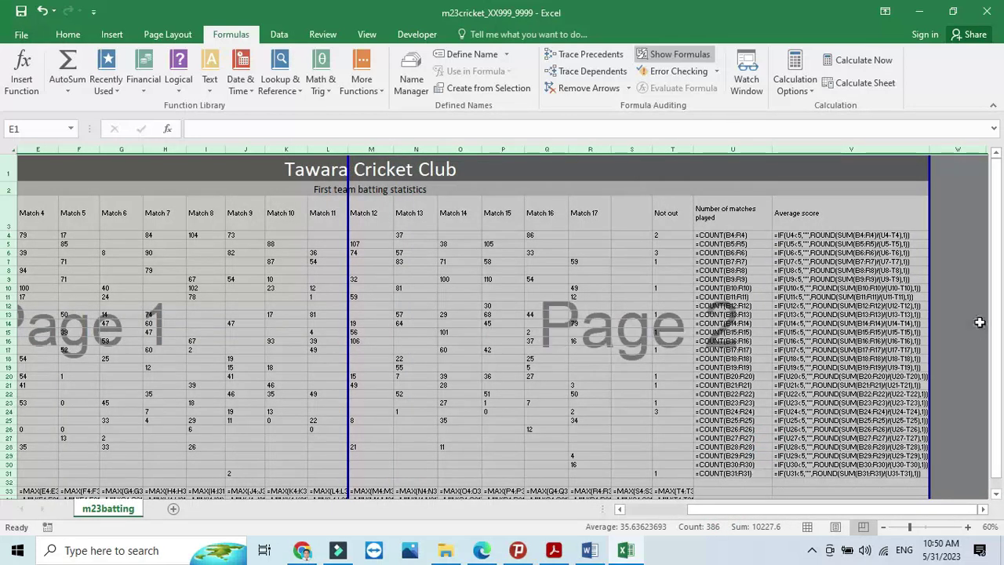
# Check the remaining rows inside the page break and preview both pages of the formula printout.
pyautogui.moveTo(994, 312); pyautogui.dragTo(995, 321)
pyautogui.moveTo(1001, 428); pyautogui.dragTo(1001, 427)
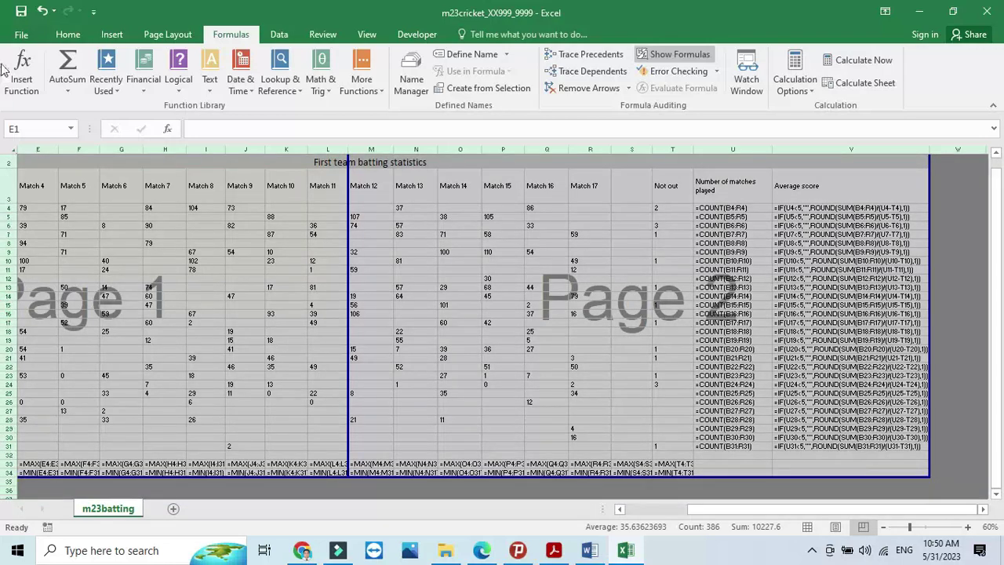
pyautogui.click(21, 35)
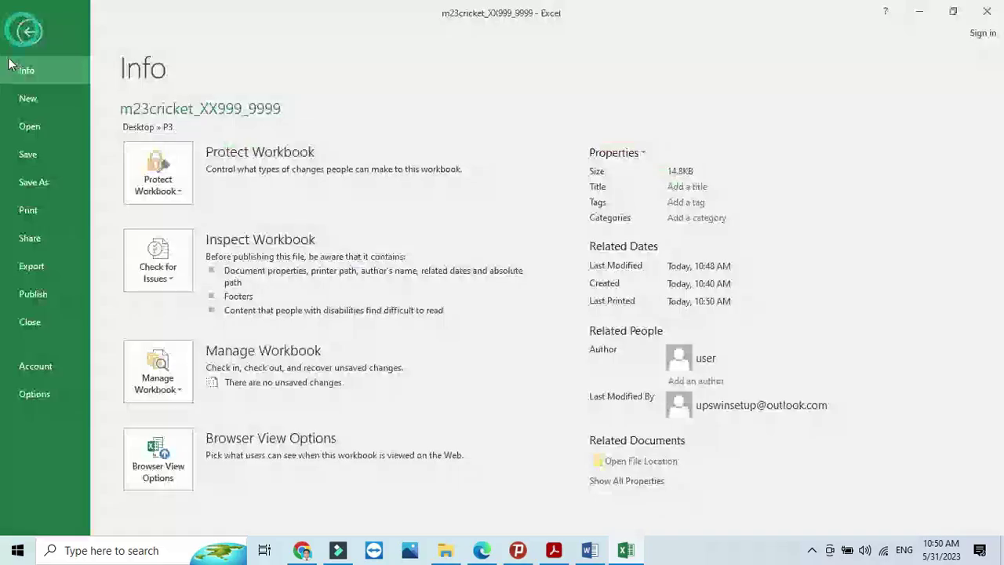
pyautogui.click(30, 210)
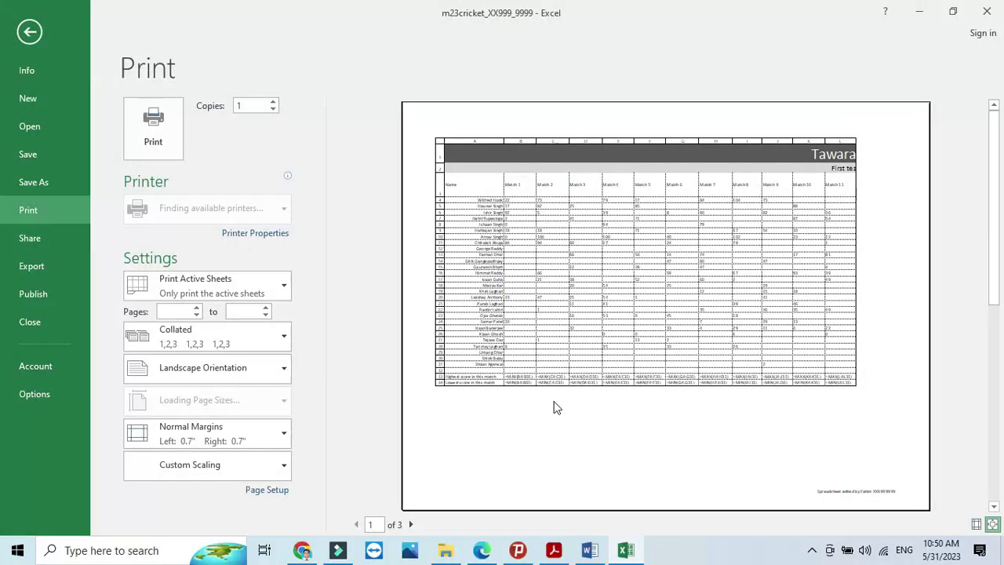
pyautogui.click(410, 524)
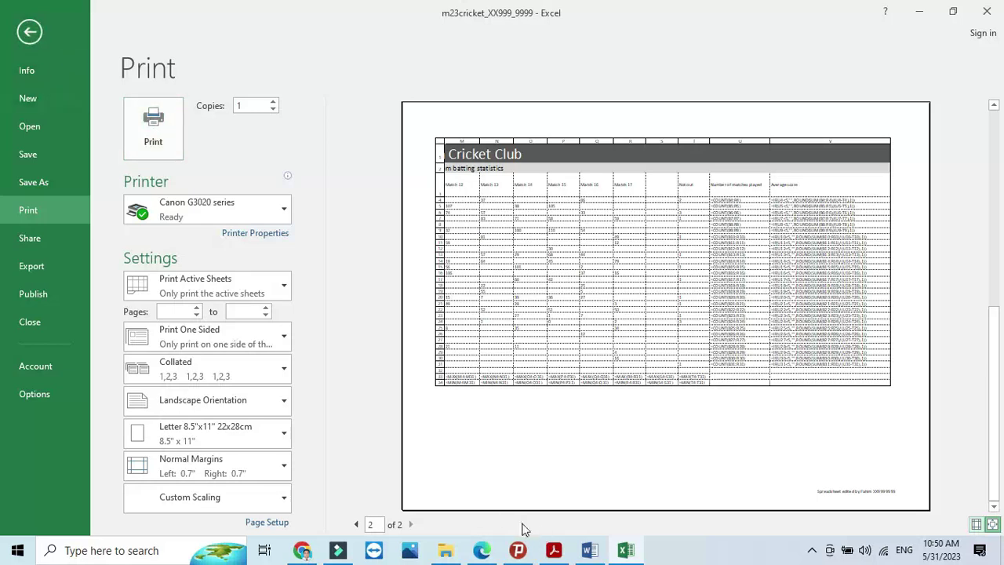
# Switch to the question paper and highlight question 7's instruction to sort the players in descending order of average score.
pyautogui.click(553, 550)
pyautogui.scroll(-3, 396, 356)
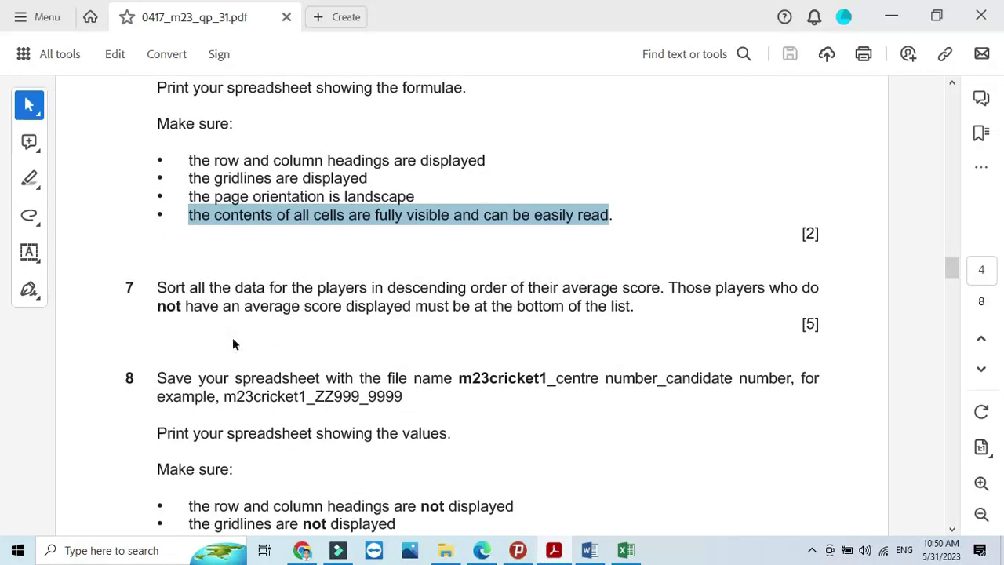
pyautogui.moveTo(156, 289); pyautogui.dragTo(660, 289)
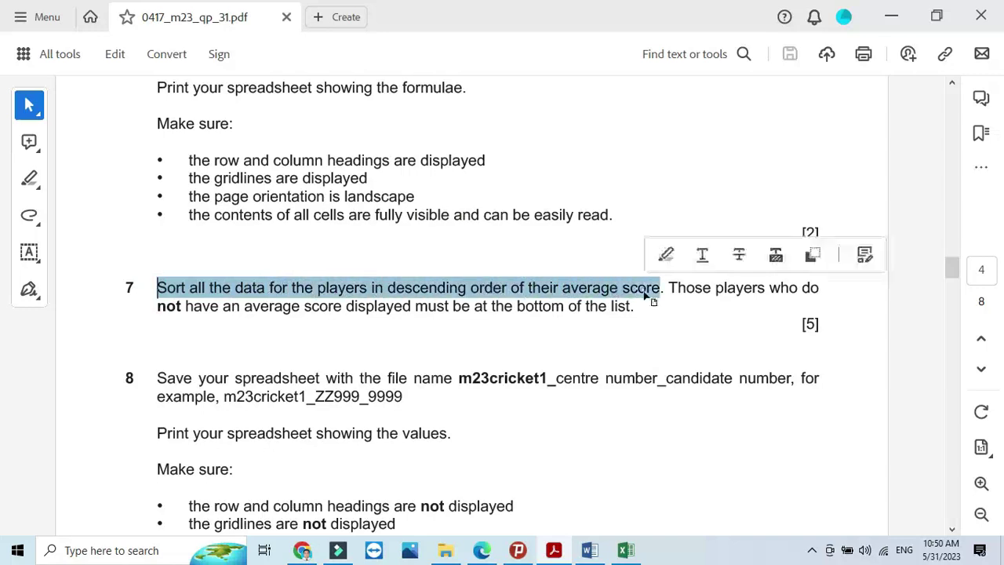
# Return to Excel, close the print preview and switch the sheet back to Normal view.
pyautogui.click(627, 549)
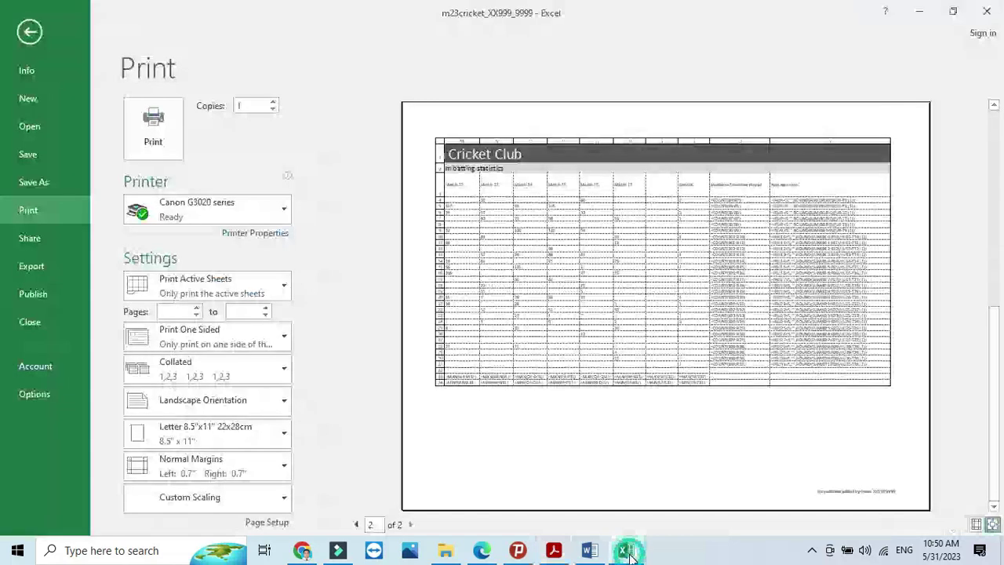
pyautogui.click(30, 33)
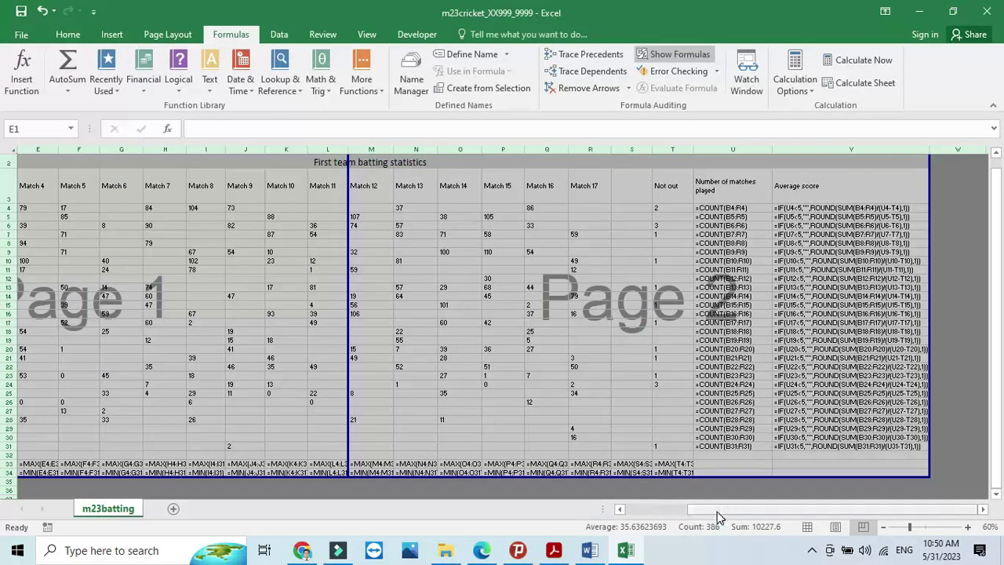
pyautogui.moveTo(698, 510); pyautogui.dragTo(220, 399)
pyautogui.click(807, 526)
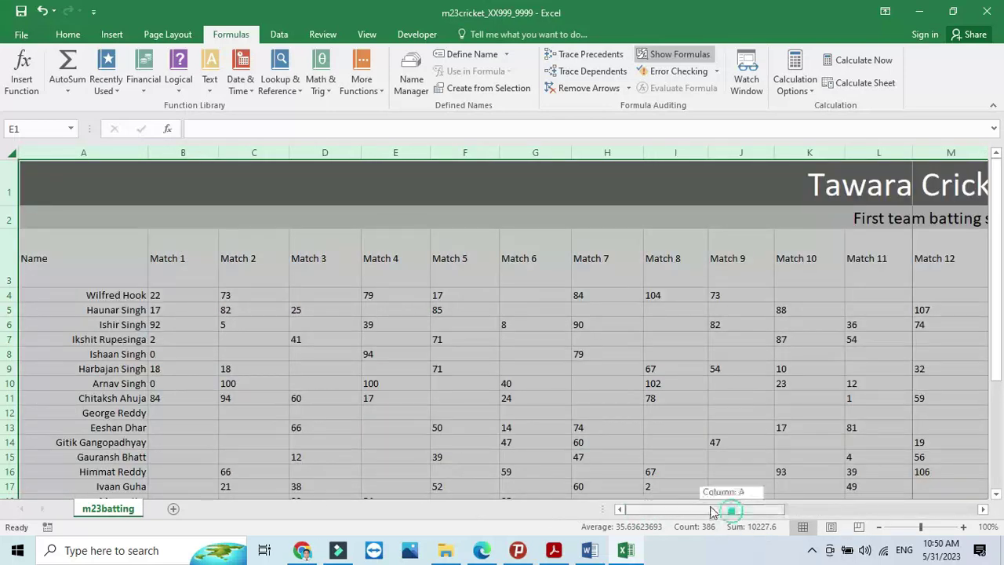
# Try to turn on filtering for the table from the Name heading in A3.
pyautogui.click(91, 259)
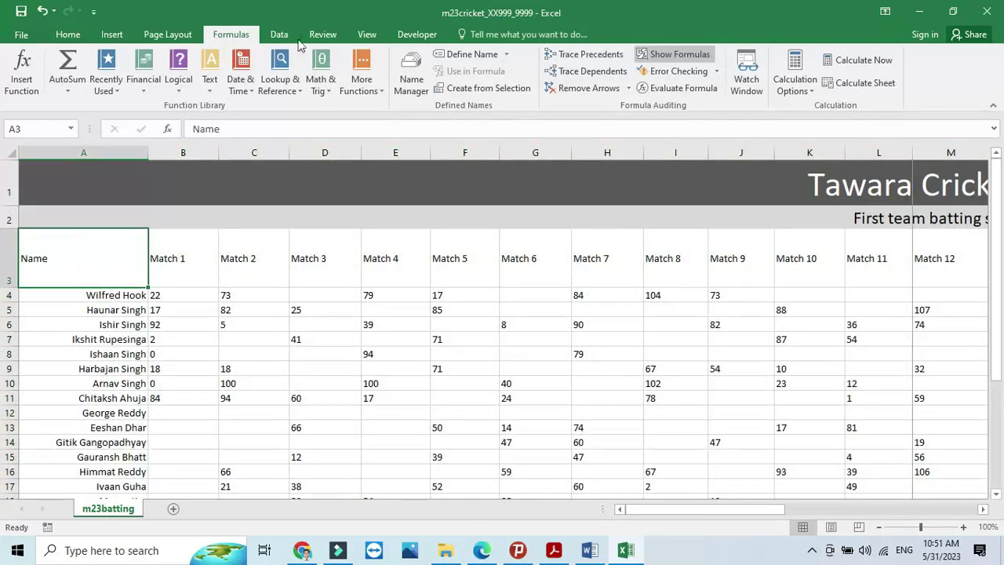
pyautogui.click(75, 35)
pyautogui.click(907, 82)
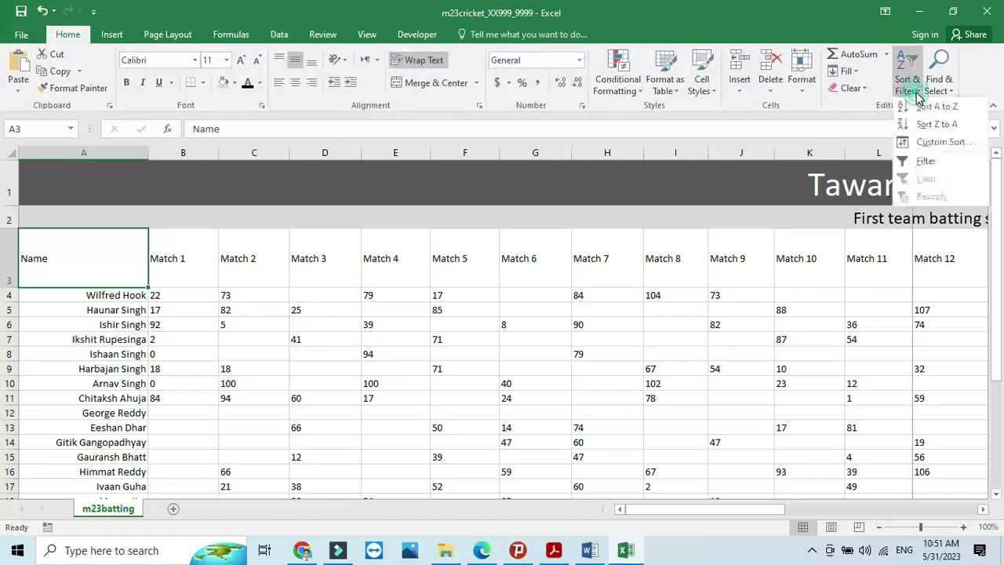
pyautogui.click(931, 163)
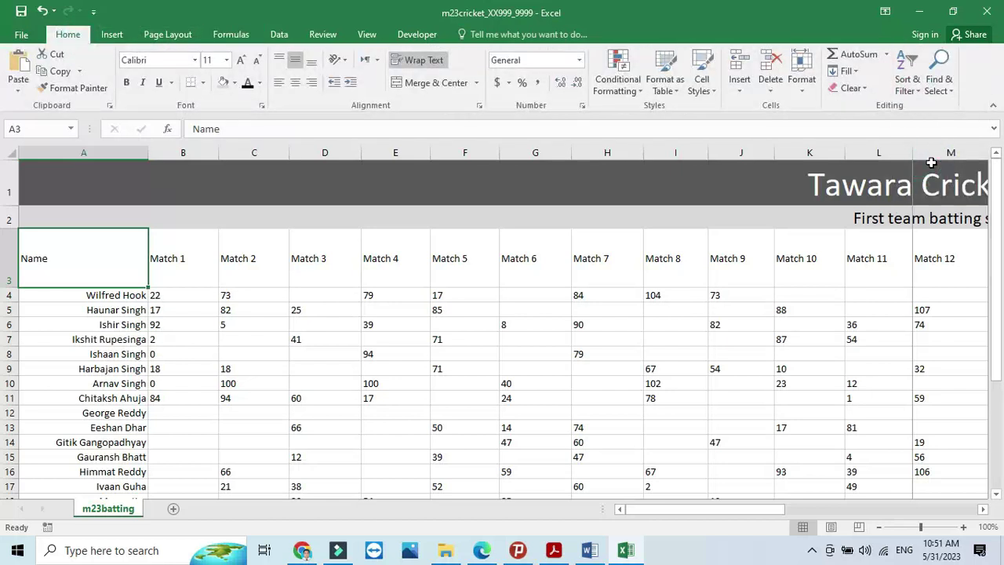
# Select the heading row A3:V3, remove the misplaced filter and apply a filter to these headings.
pyautogui.click(333, 258)
pyautogui.moveTo(97, 262); pyautogui.dragTo(789, 256)
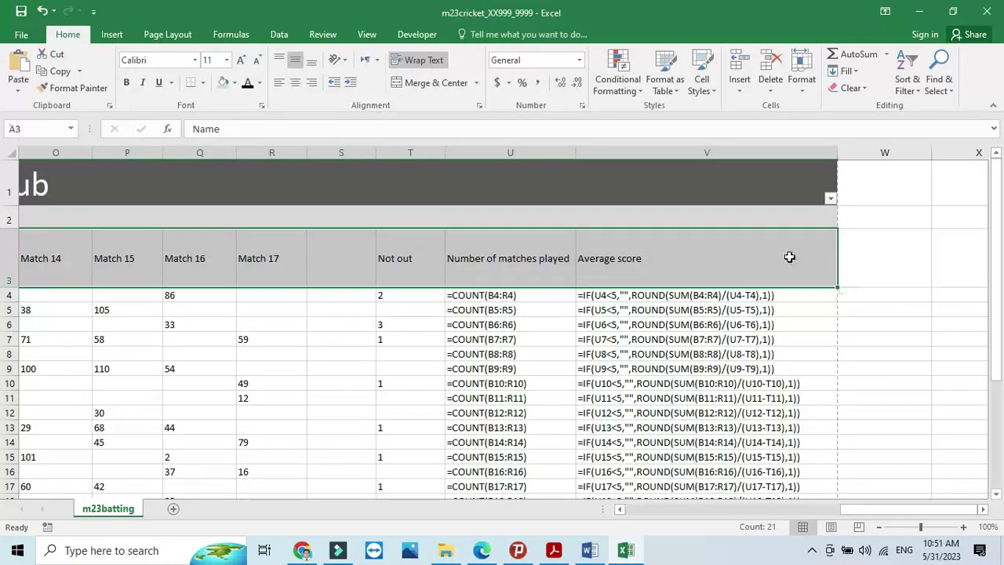
pyautogui.click(910, 85)
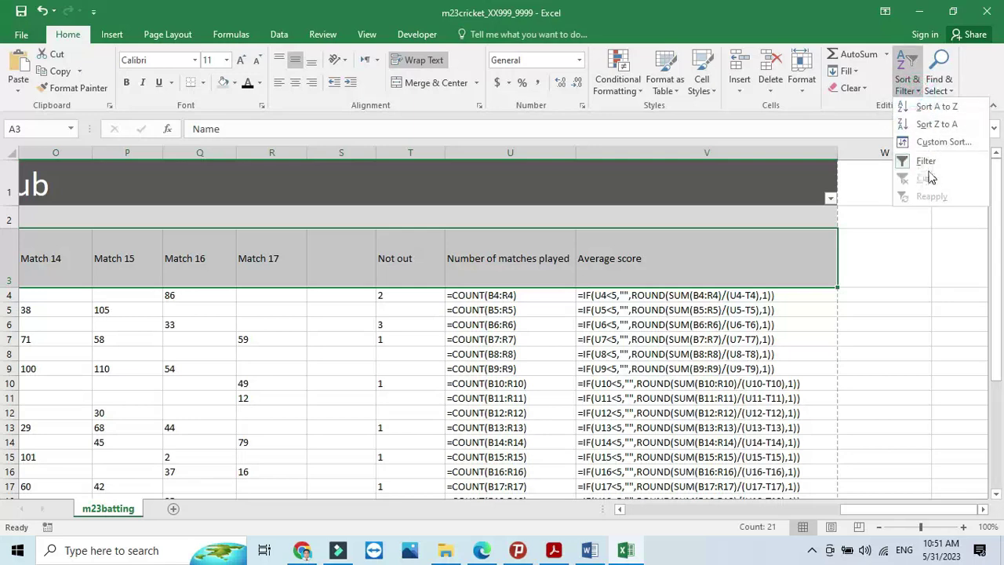
pyautogui.click(928, 162)
pyautogui.click(909, 84)
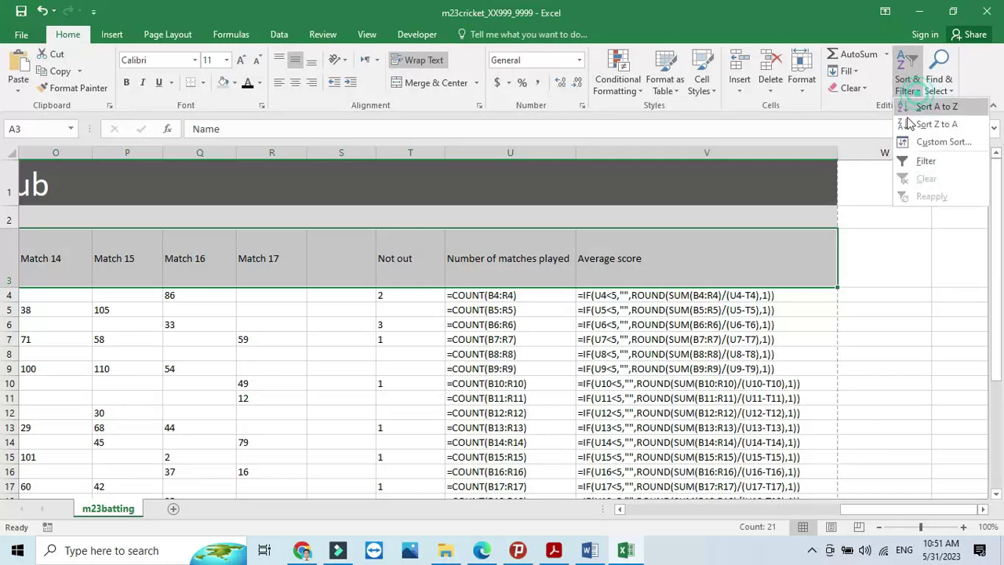
pyautogui.click(918, 156)
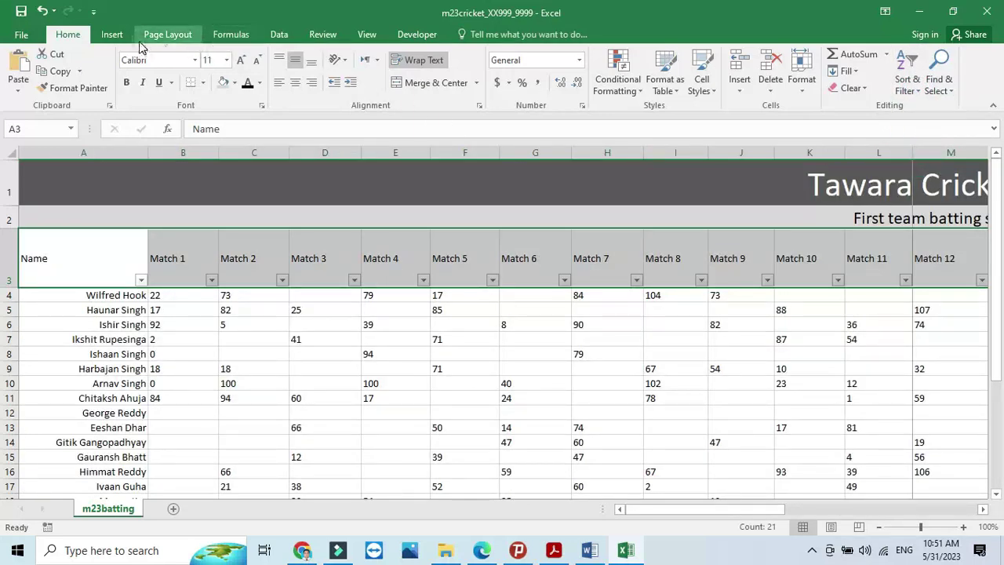
# Turn off Show Formulas and autofit all column widths on the sheet.
pyautogui.click(235, 34)
pyautogui.click(672, 54)
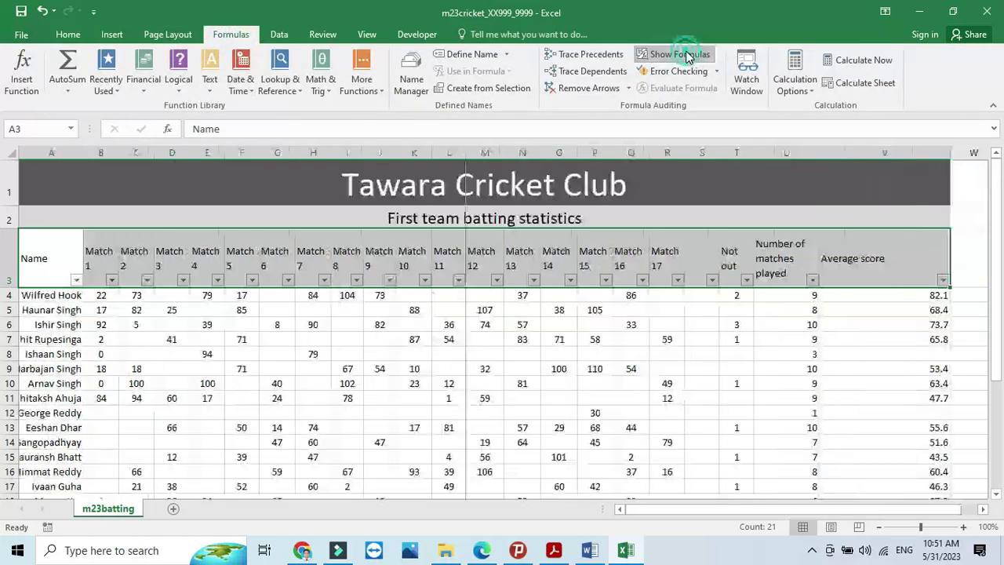
pyautogui.click(11, 153)
pyautogui.doubleClick(83, 149)
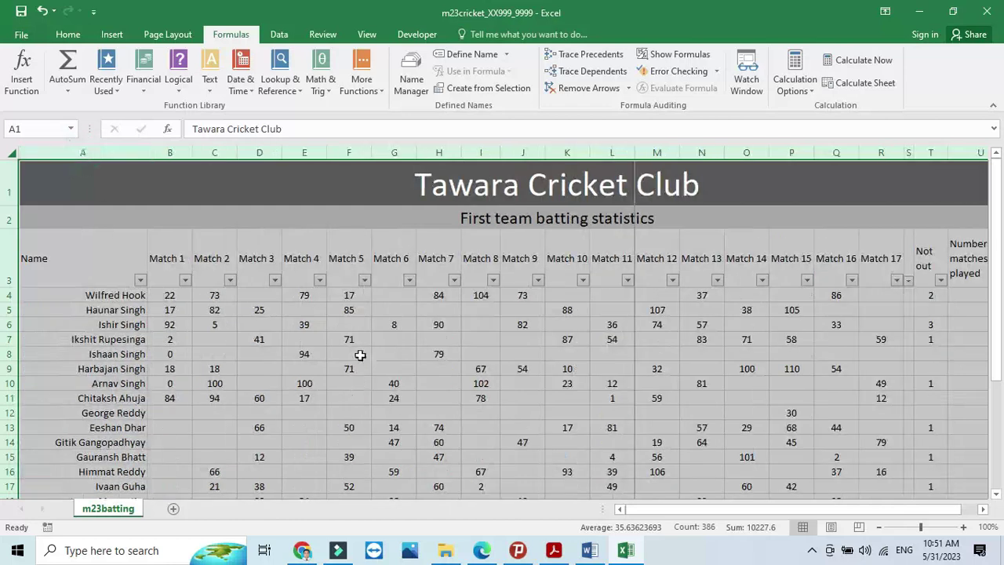
# Sort the player data by the Average score column from largest to smallest.
pyautogui.moveTo(643, 510); pyautogui.dragTo(779, 522)
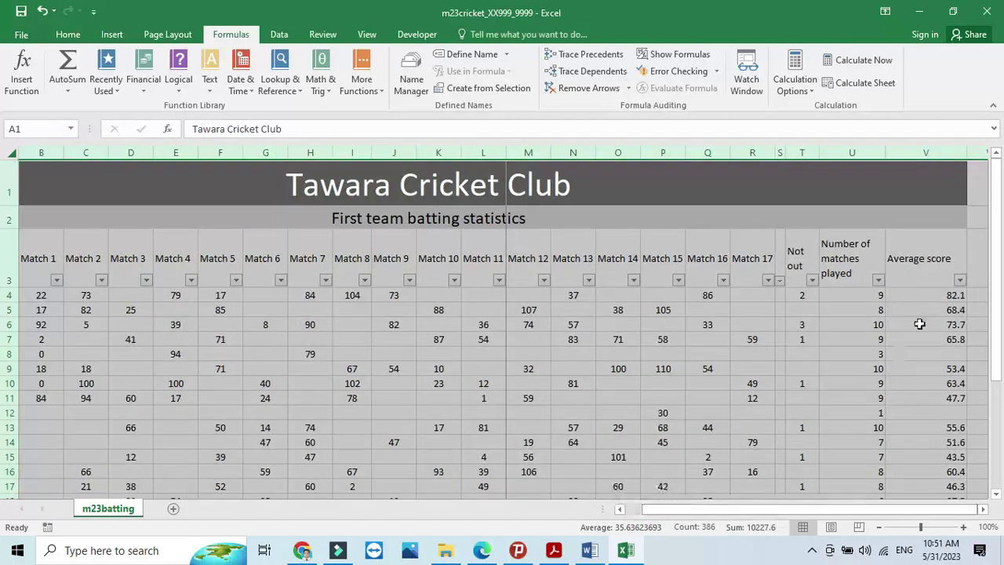
pyautogui.click(927, 275)
pyautogui.click(959, 280)
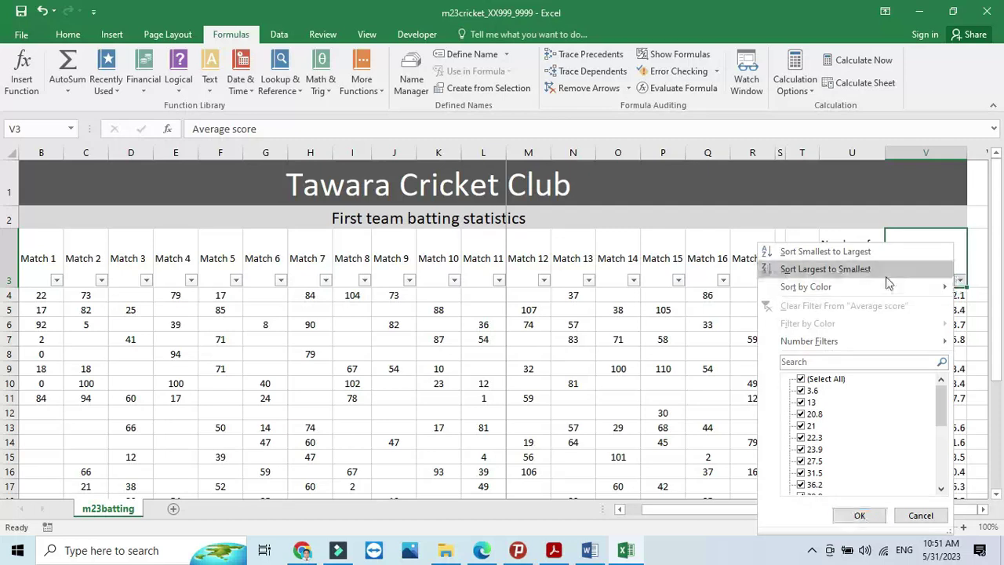
pyautogui.click(822, 269)
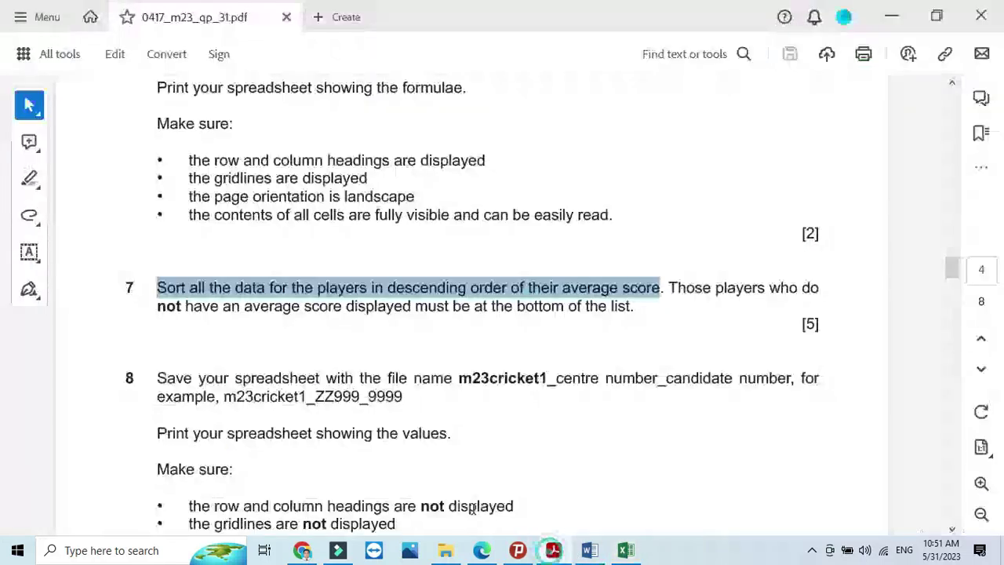
# Highlight question 7's requirement about players without an average score and check the sorted list in Excel against it.
pyautogui.click(554, 550)
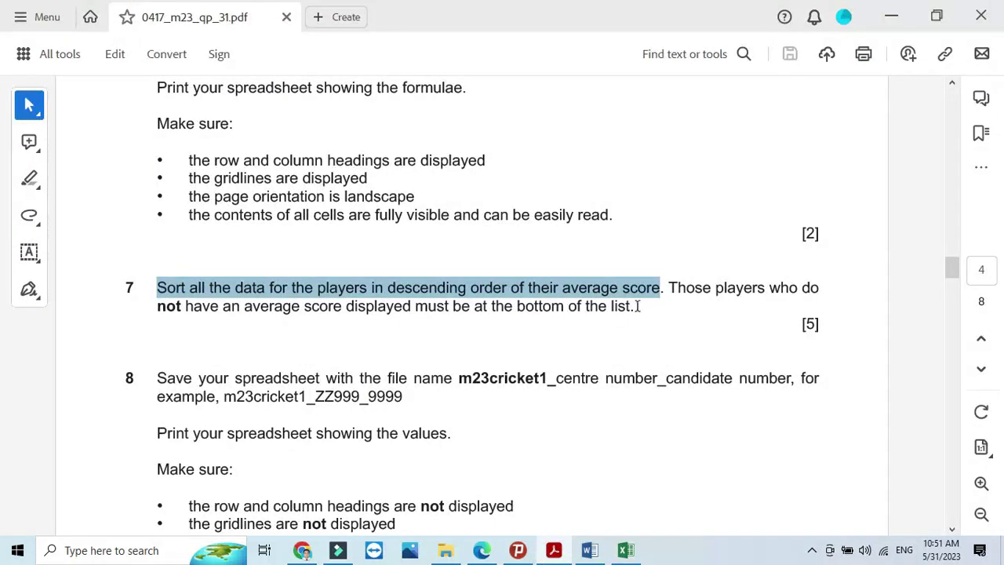
pyautogui.moveTo(676, 287); pyautogui.dragTo(635, 311)
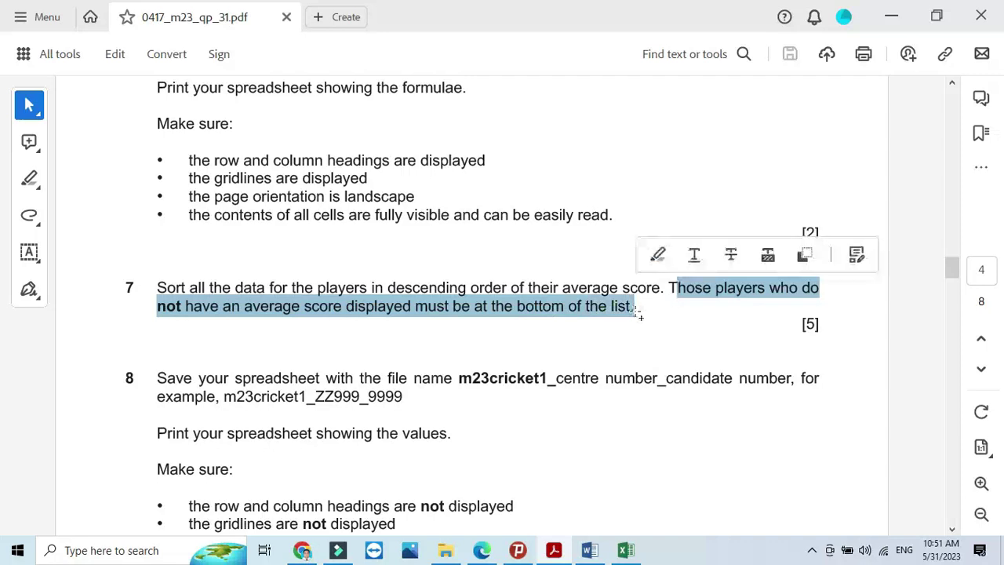
pyautogui.click(625, 550)
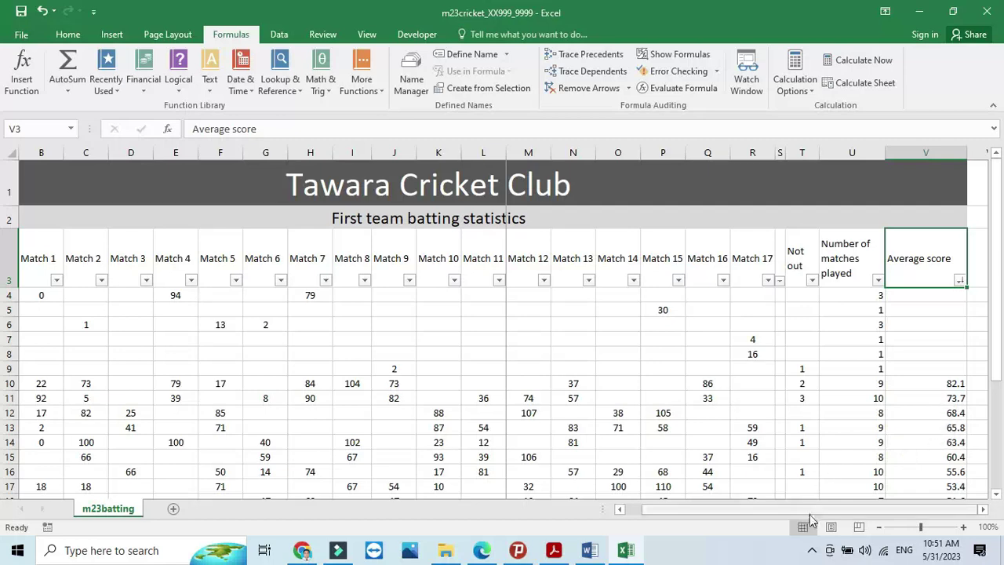
pyautogui.moveTo(809, 512); pyautogui.dragTo(616, 516)
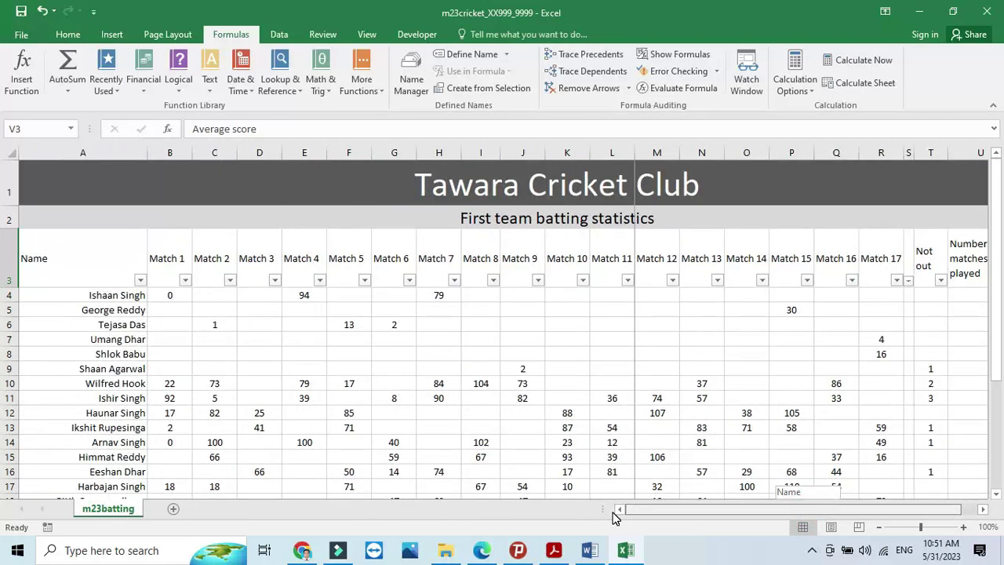
pyautogui.moveTo(698, 515); pyautogui.dragTo(714, 515)
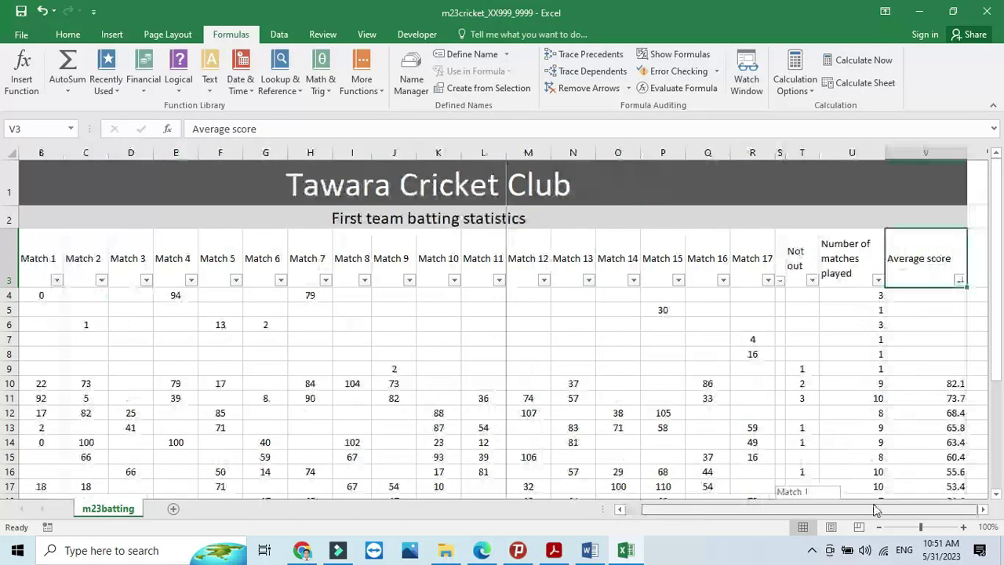
pyautogui.click(958, 281)
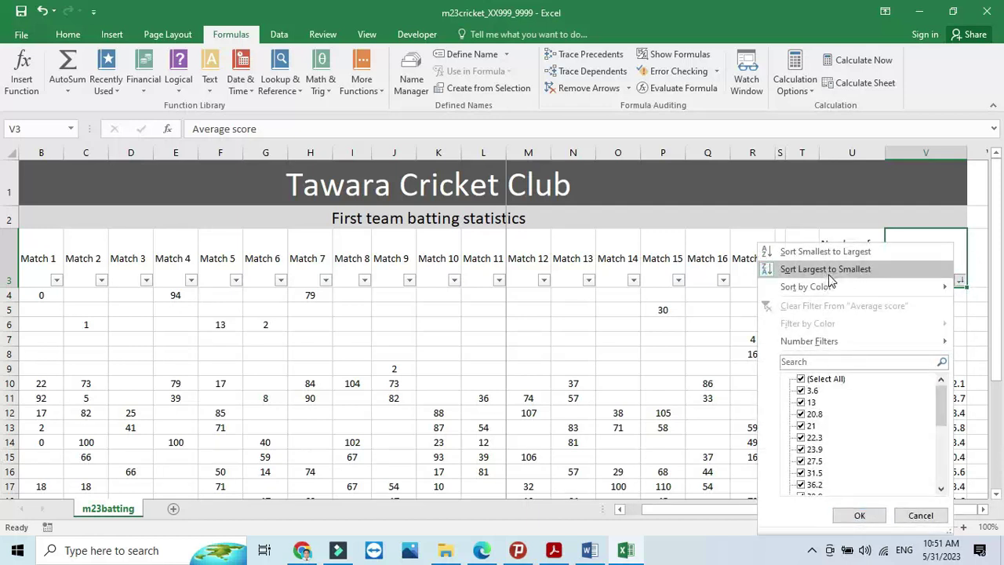
pyautogui.moveTo(829, 350)
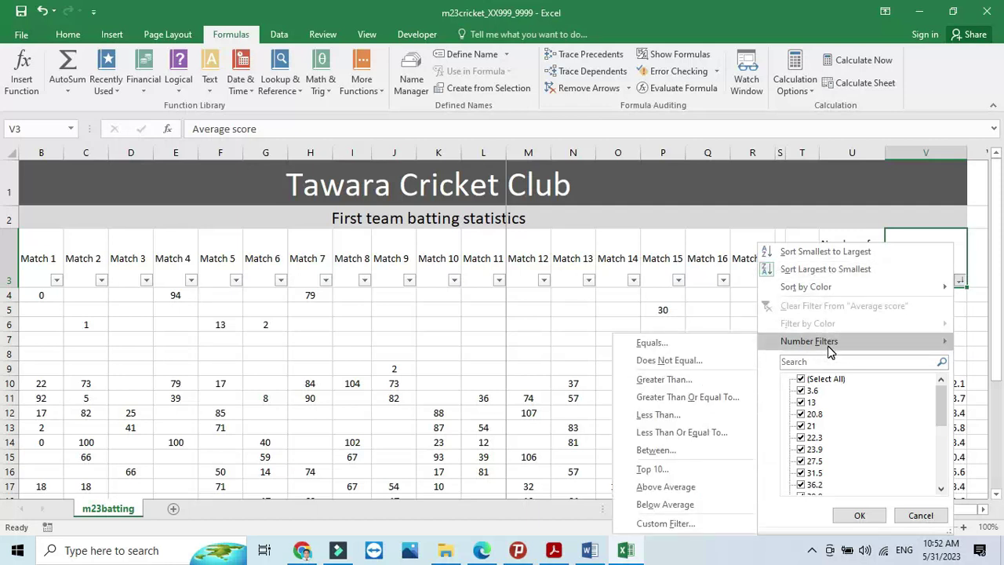
pyautogui.click(676, 523)
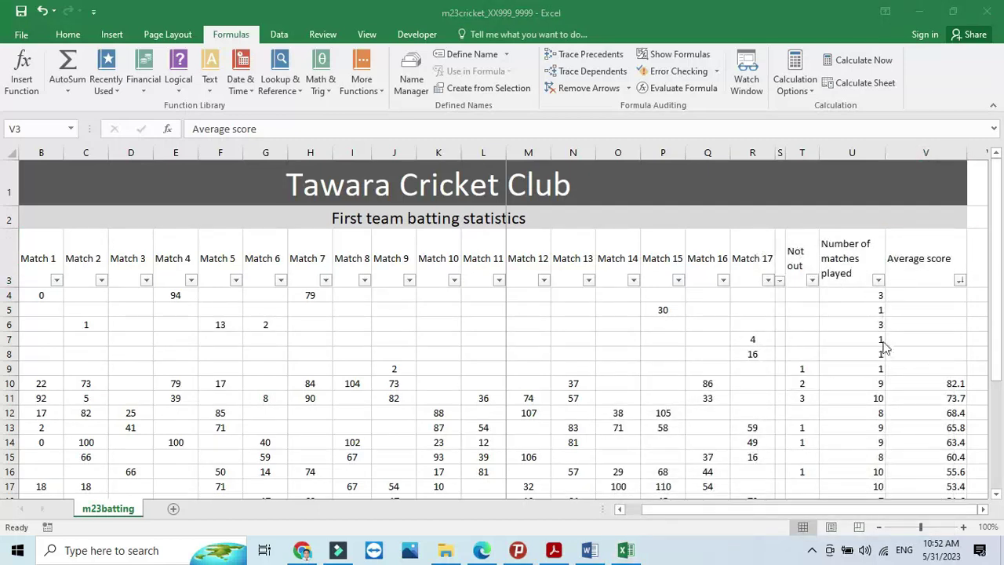
# Reread question 7's rule for players without an average, then select the blank Average score cells V4:V9 and check their names.
pyautogui.click(553, 551)
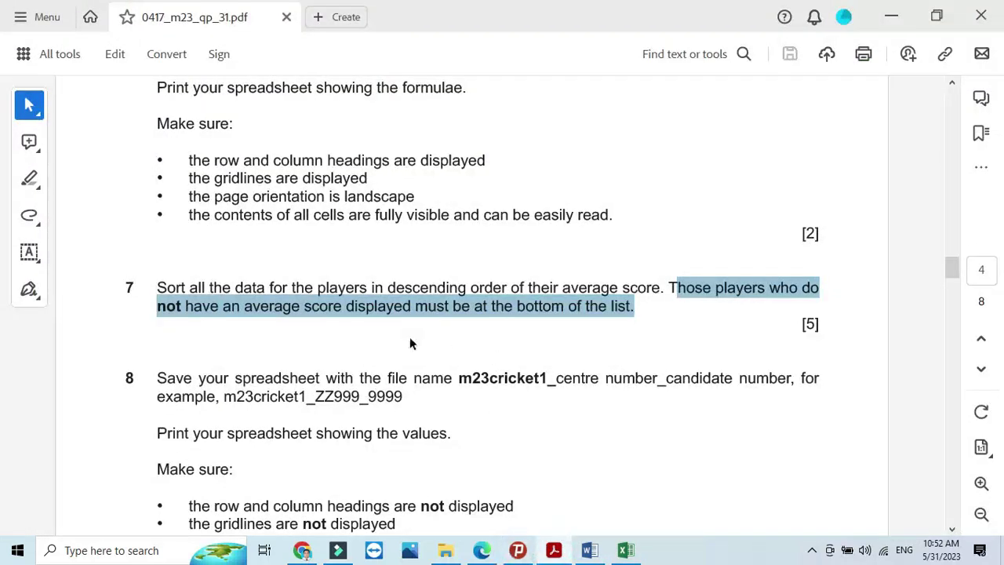
pyautogui.click(393, 317)
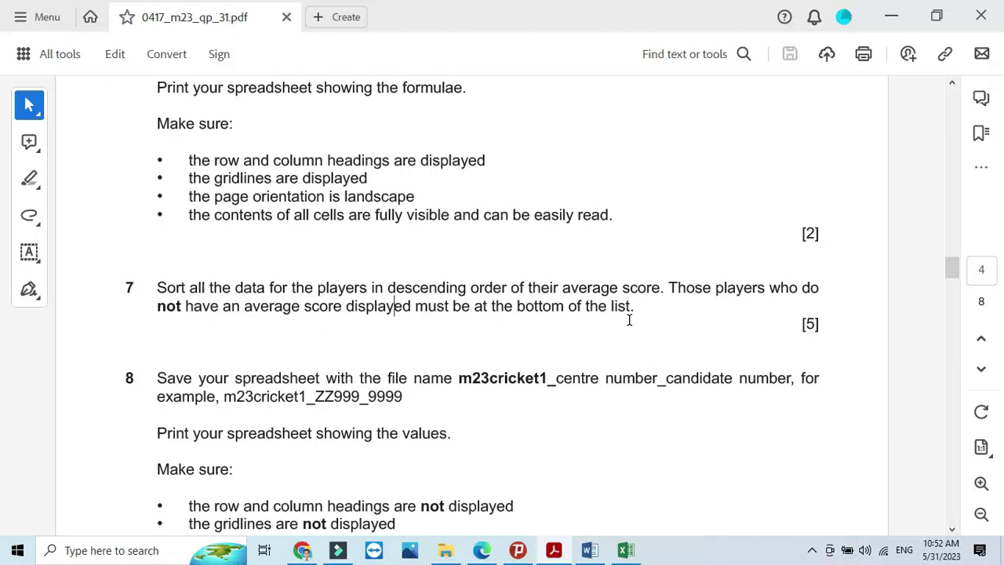
pyautogui.click(625, 550)
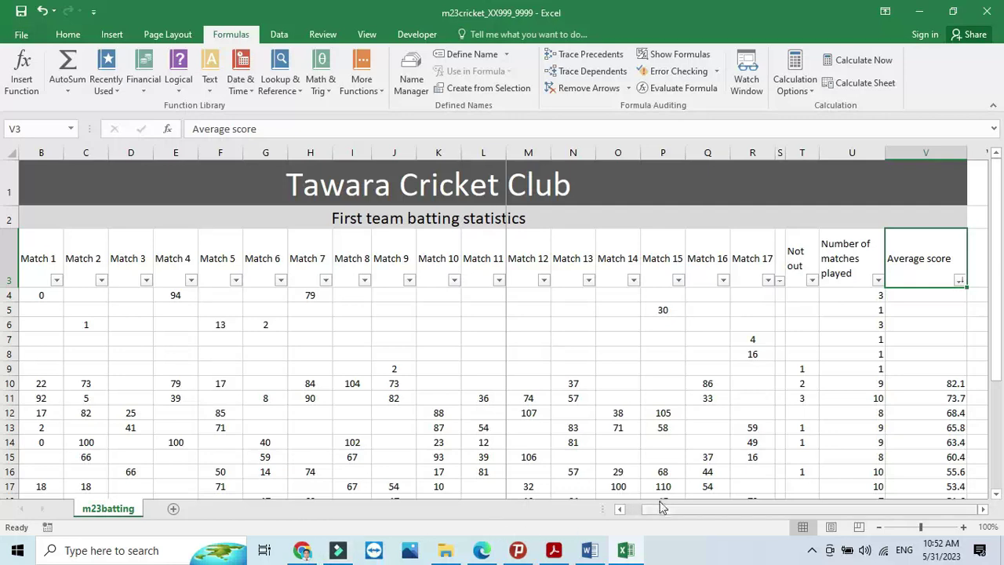
pyautogui.moveTo(676, 517)
pyautogui.mouseDown()
pyautogui.moveTo(529, 518)
pyautogui.moveTo(689, 513)
pyautogui.mouseUp()
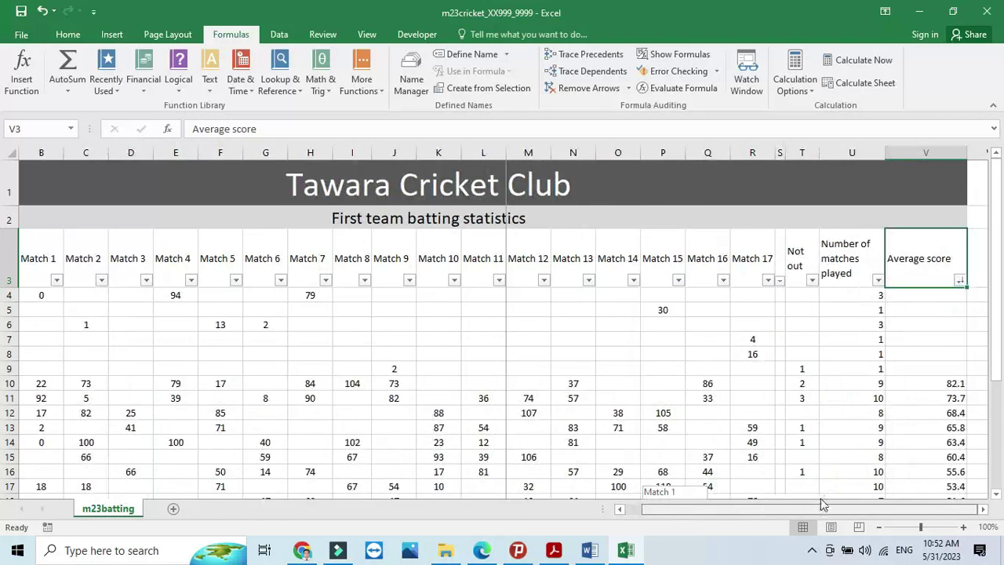
pyautogui.moveTo(916, 294); pyautogui.dragTo(925, 364)
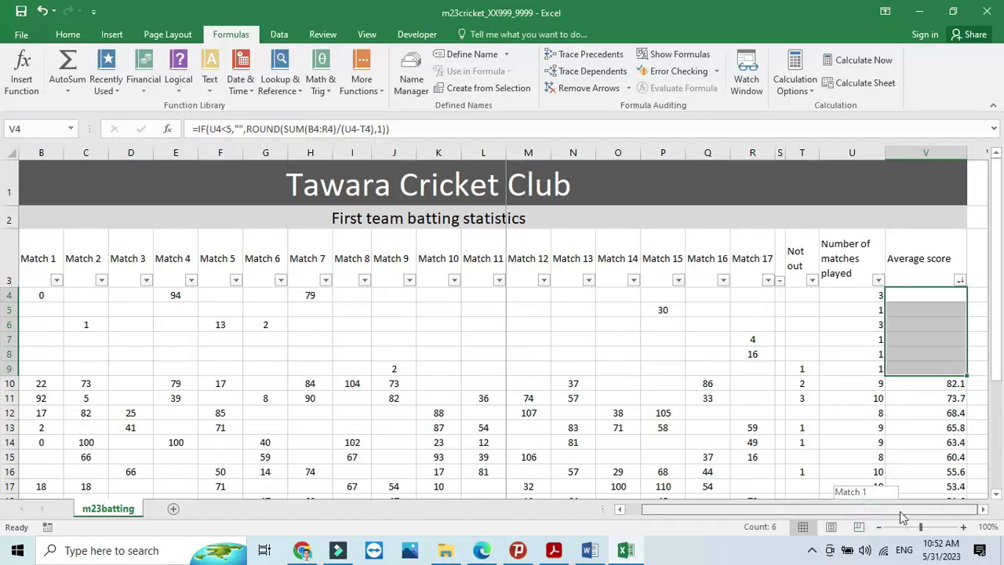
pyautogui.moveTo(868, 517); pyautogui.dragTo(643, 517)
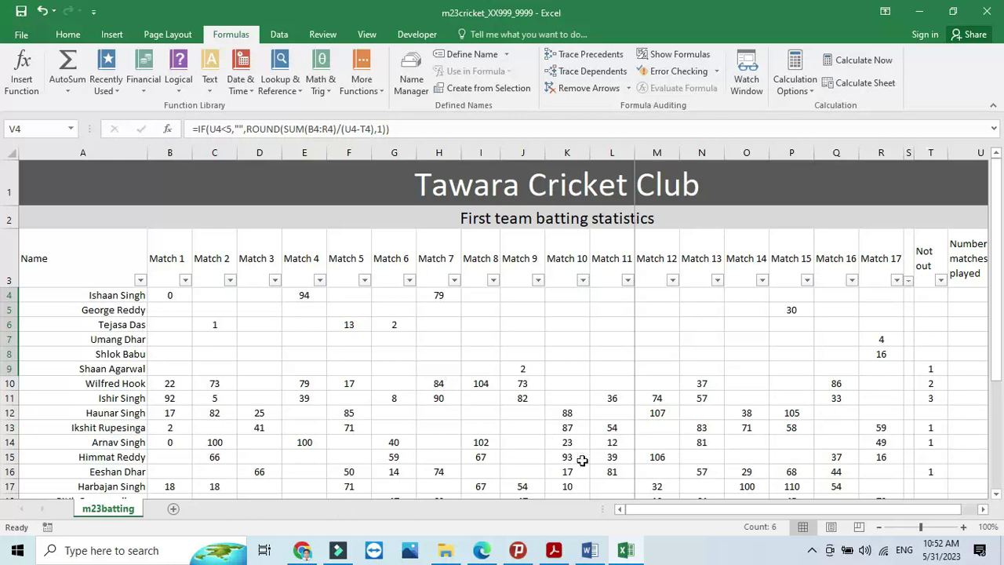
# Undo the largest-to-smallest sort of the player data and return to the Average score column.
pyautogui.click(556, 551)
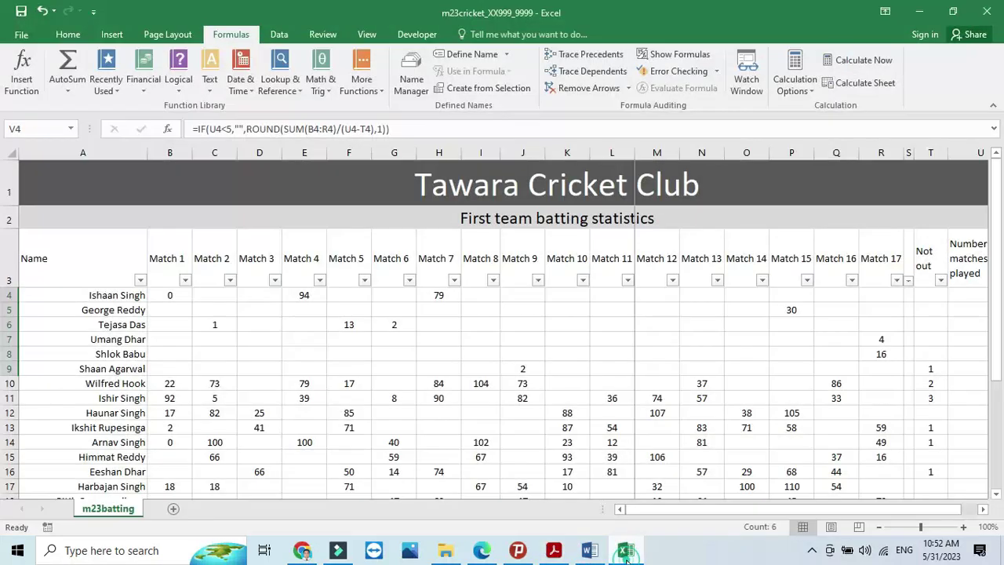
pyautogui.click(625, 557)
pyautogui.hscroll(5, 647, 418)
pyautogui.click(602, 397)
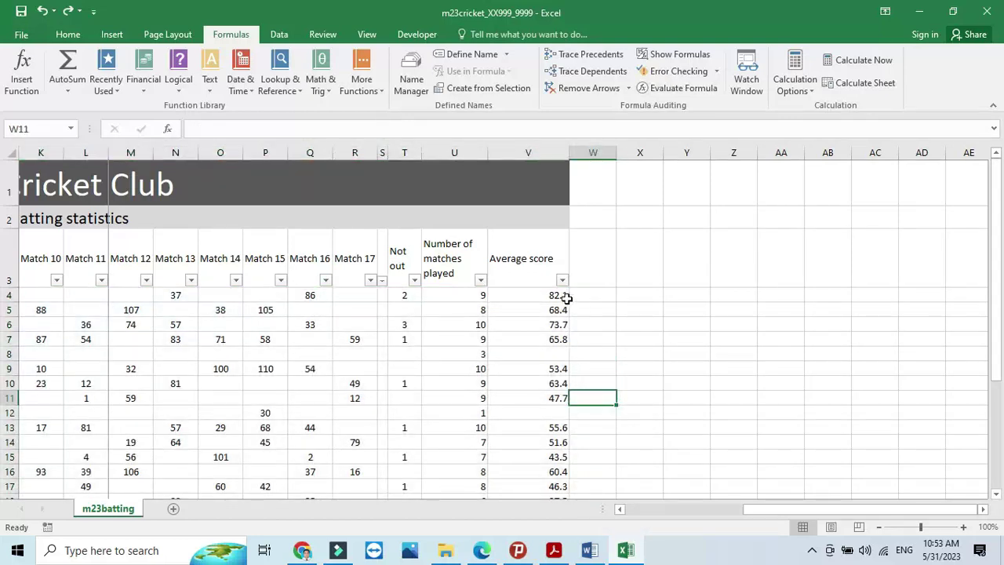
# Select only the Average score cells that hold a score: V4:V7, V9:V11, V13:V26 and V28.
pyautogui.moveTo(562, 295); pyautogui.dragTo(556, 432)
pyautogui.scroll(-4, 542, 463)
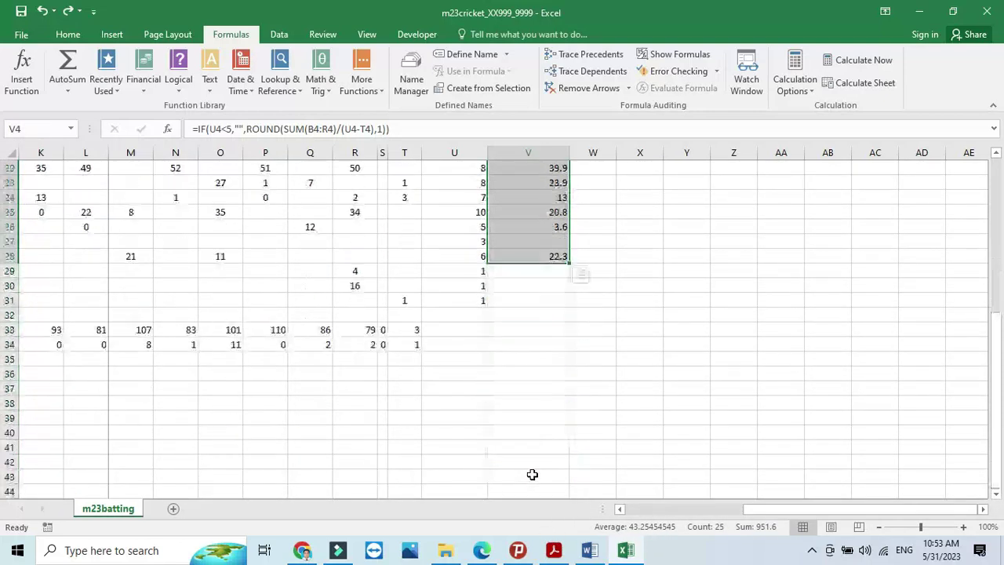
pyautogui.scroll(7, 533, 408)
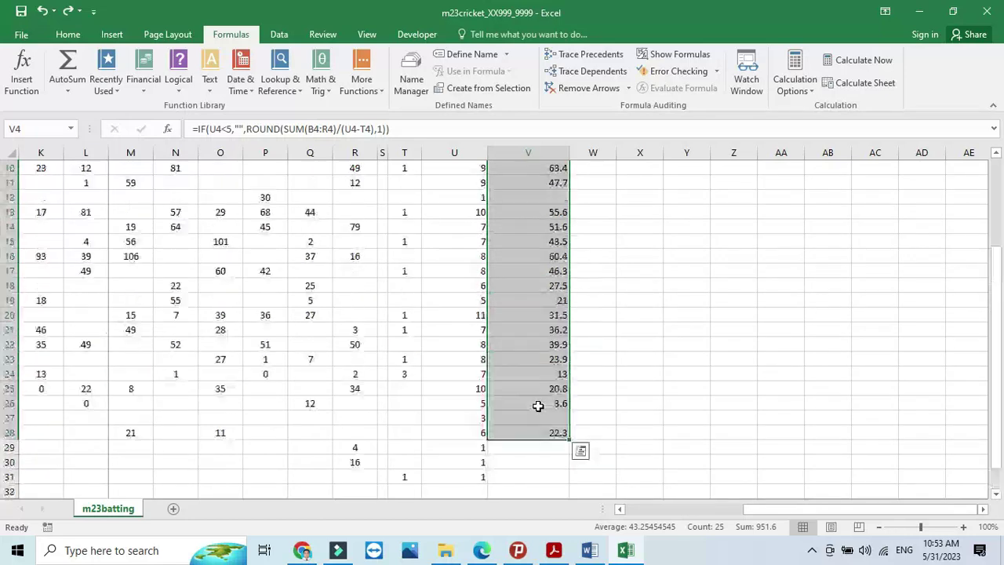
pyautogui.moveTo(548, 300); pyautogui.dragTo(553, 339)
pyautogui.keyDown('ctrl'); pyautogui.click(556, 369); pyautogui.keyUp('ctrl')
pyautogui.moveTo(557, 377); pyautogui.dragTo(557, 383)
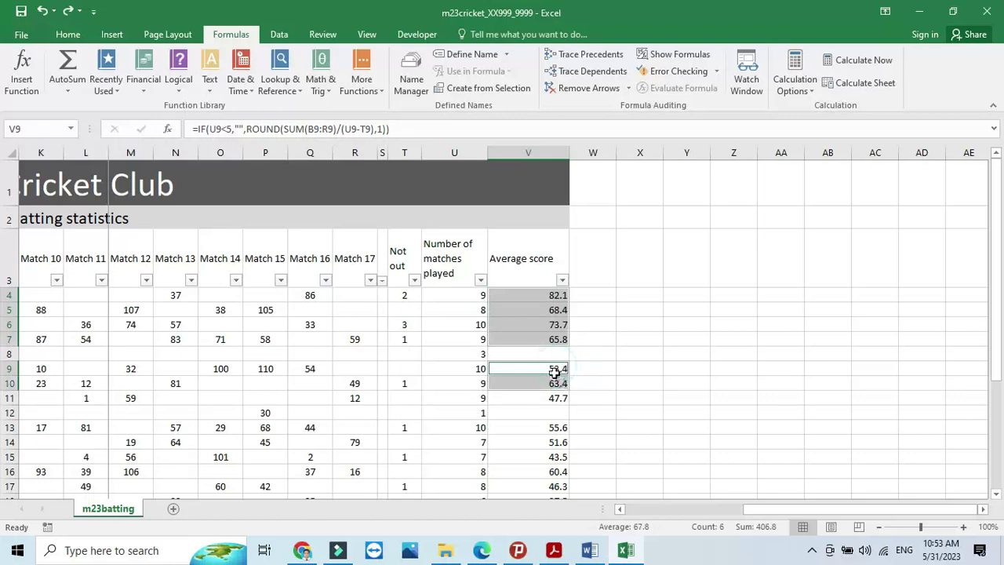
pyautogui.moveTo(531, 294); pyautogui.dragTo(549, 398)
pyautogui.scroll(-2, 607, 410)
pyautogui.scroll(-1, 608, 410)
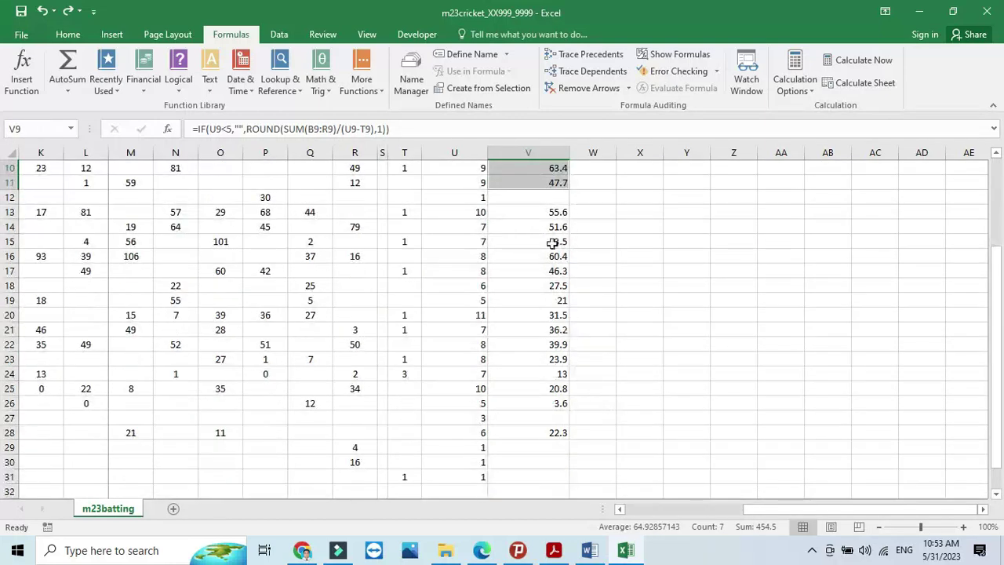
pyautogui.moveTo(544, 212); pyautogui.dragTo(549, 403)
pyautogui.keyDown('ctrl'); pyautogui.click(542, 431); pyautogui.keyUp('ctrl')
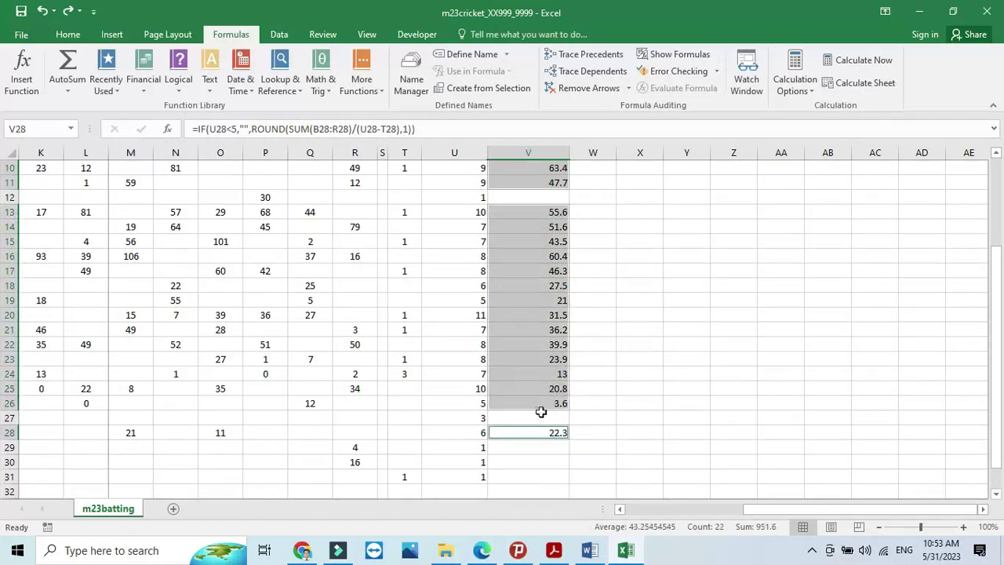
# Try to sort the separately selected Average score cells from smallest to largest.
pyautogui.click(68, 34)
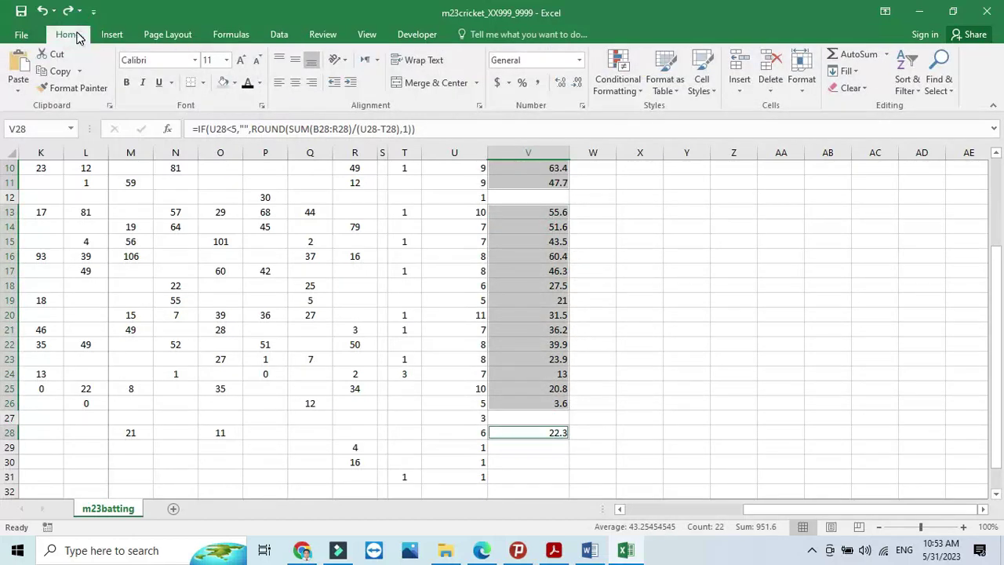
pyautogui.click(908, 85)
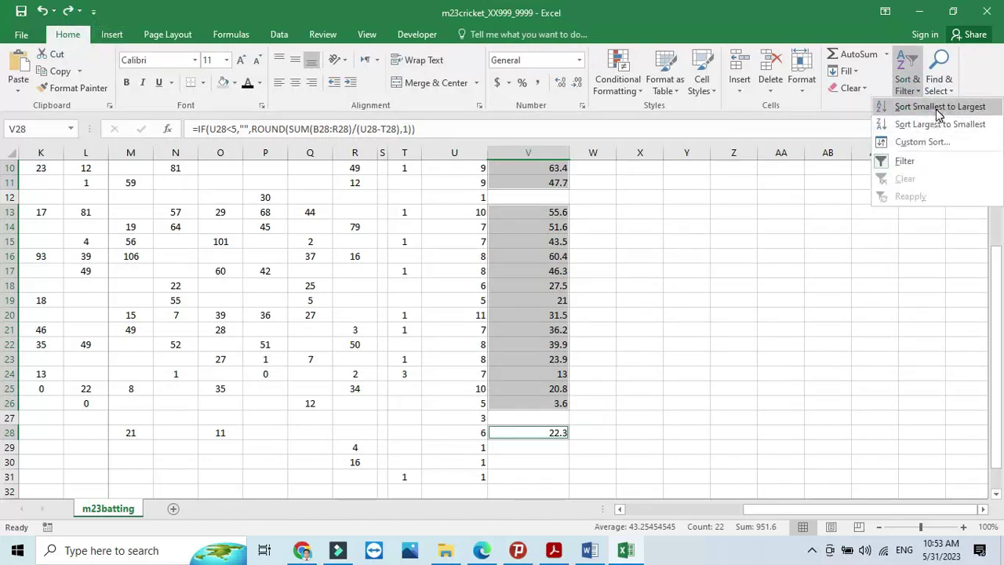
pyautogui.click(938, 110)
pyautogui.click(505, 320)
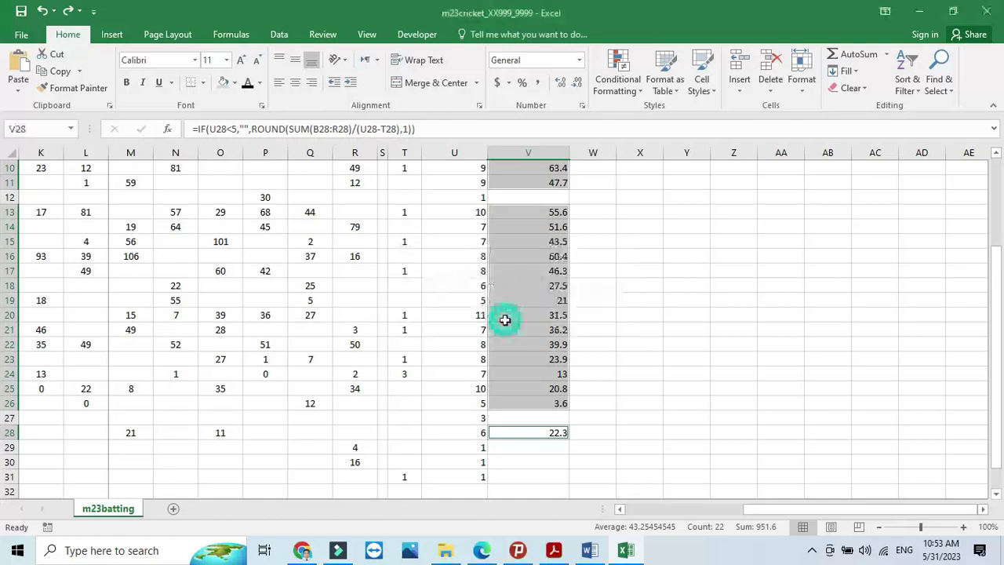
pyautogui.scroll(3, 751, 264)
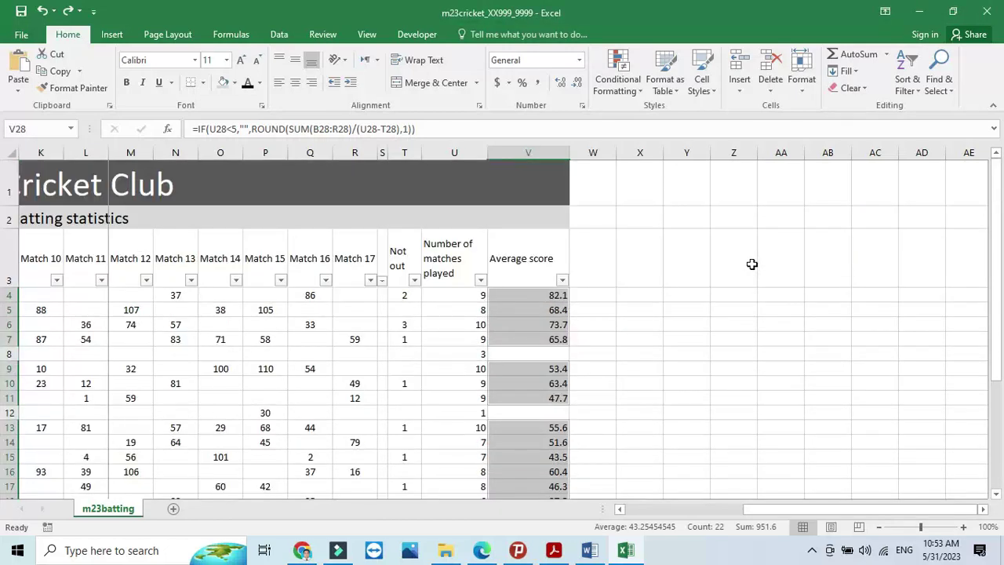
# Sort Average score cells V4:V31 from largest to smallest, continuing with the current selection only.
pyautogui.click(569, 291)
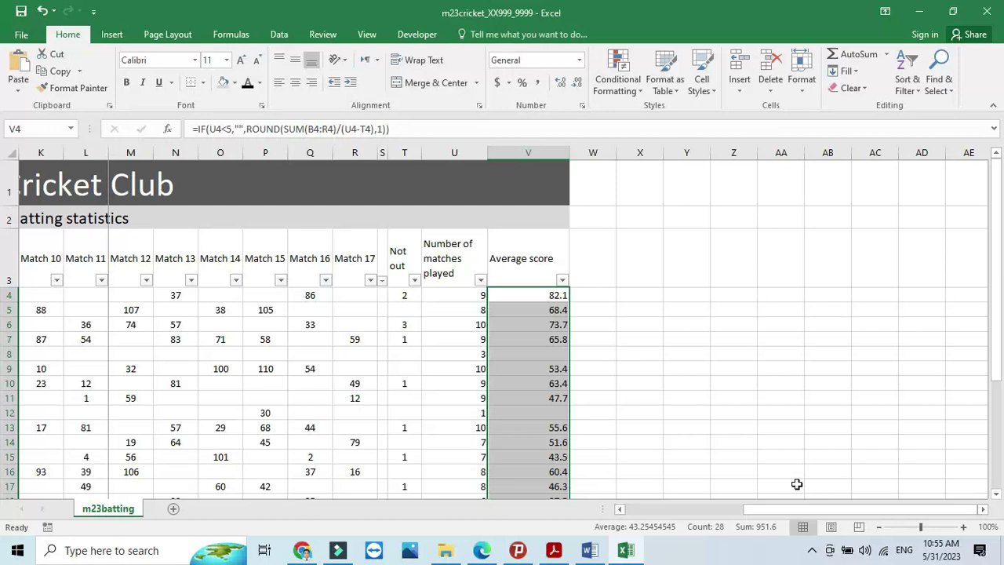
pyautogui.rightClick(522, 301)
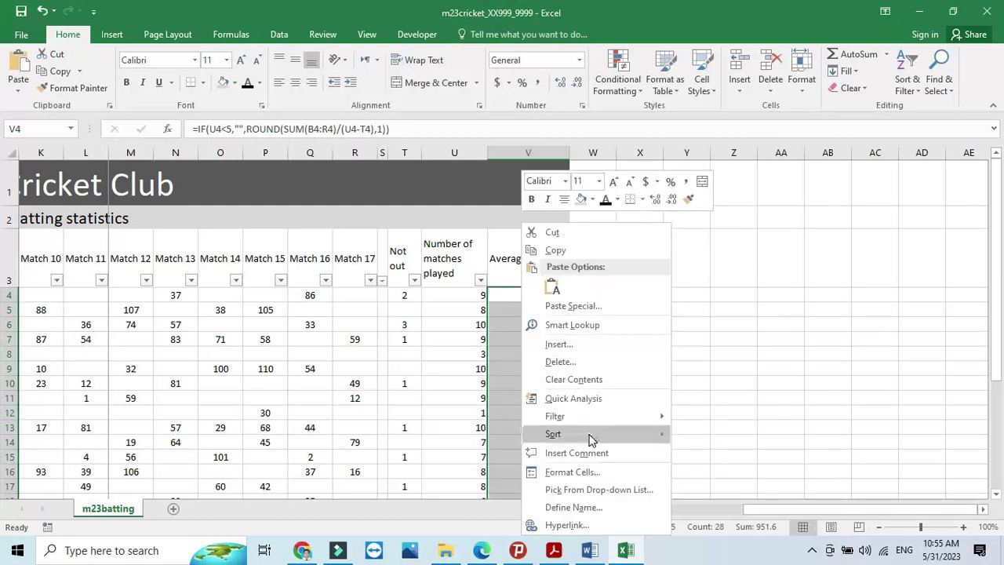
pyautogui.moveTo(589, 435)
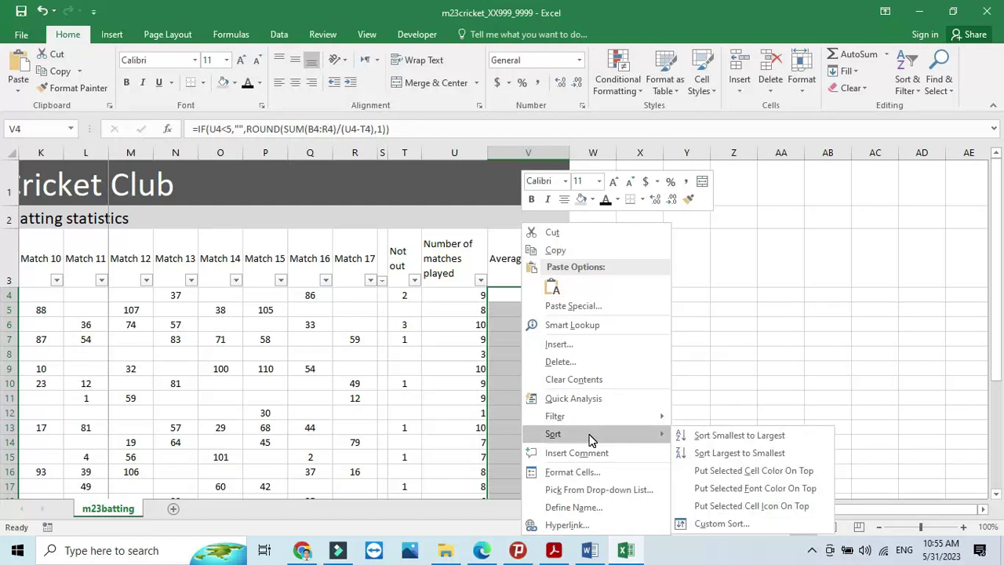
pyautogui.click(742, 459)
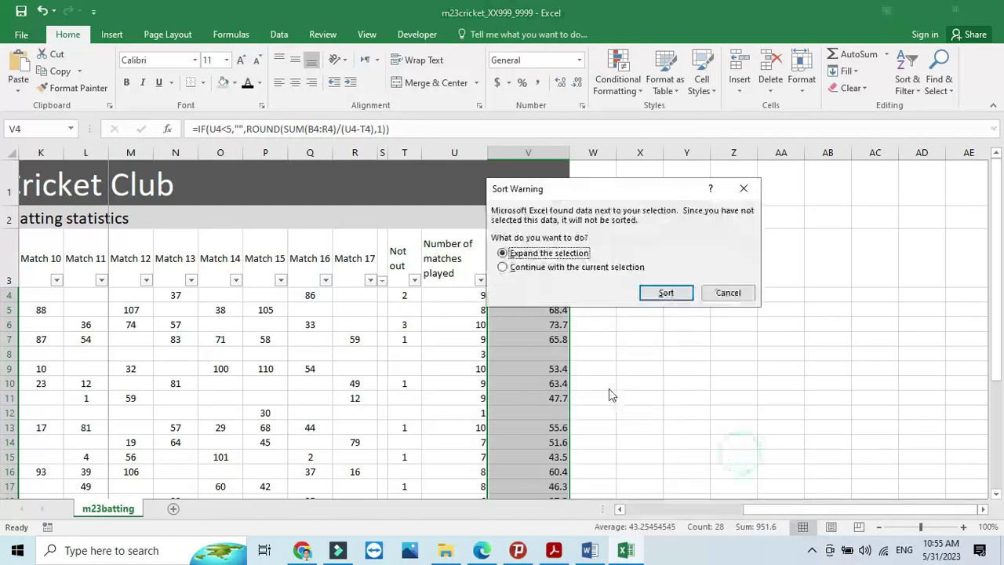
pyautogui.click(517, 267)
pyautogui.click(665, 292)
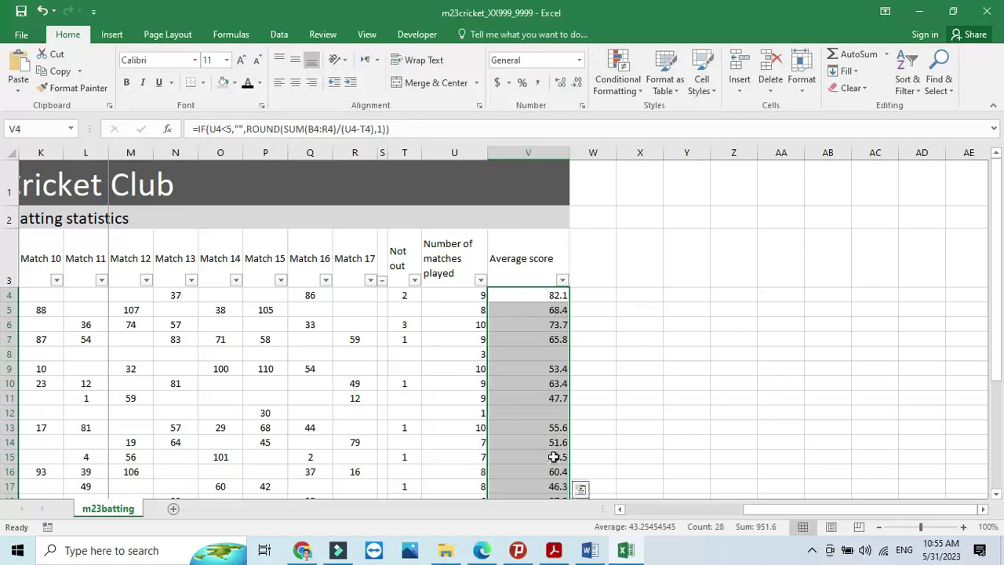
# Check the end of the Average score column, selecting the blank cells V29:V31.
pyautogui.scroll(-4, 551, 452)
pyautogui.scroll(-4, 551, 452)
pyautogui.click(525, 168)
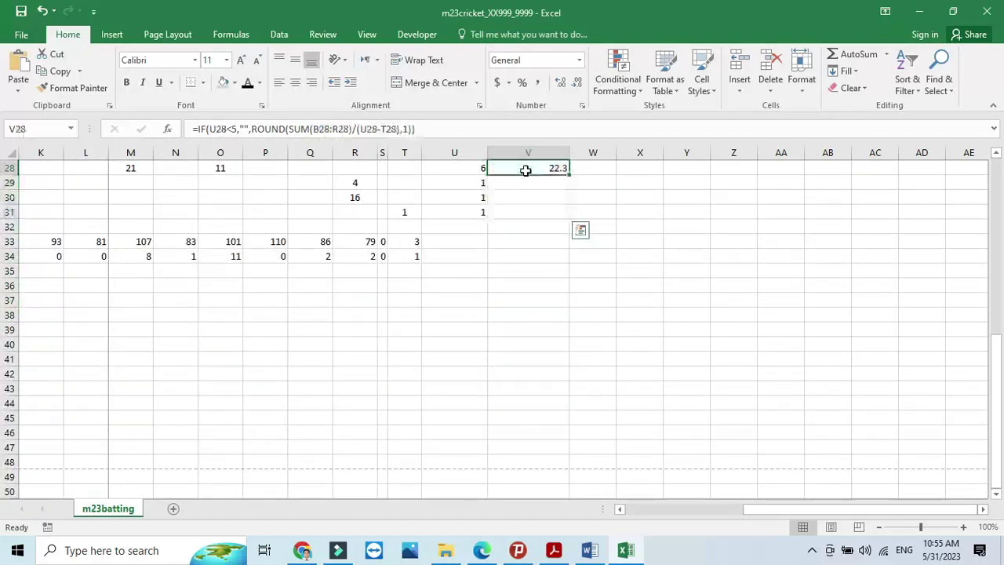
pyautogui.moveTo(525, 186); pyautogui.dragTo(524, 215)
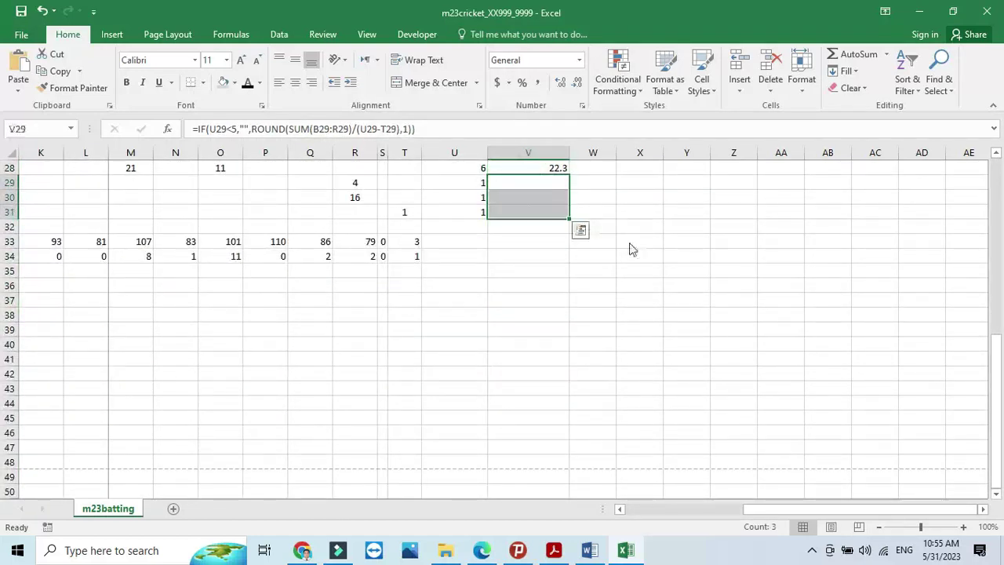
# Switch to the question paper PDF, highlight question 8's required file name m23cricket1, and return to Excel.
pyautogui.click(553, 549)
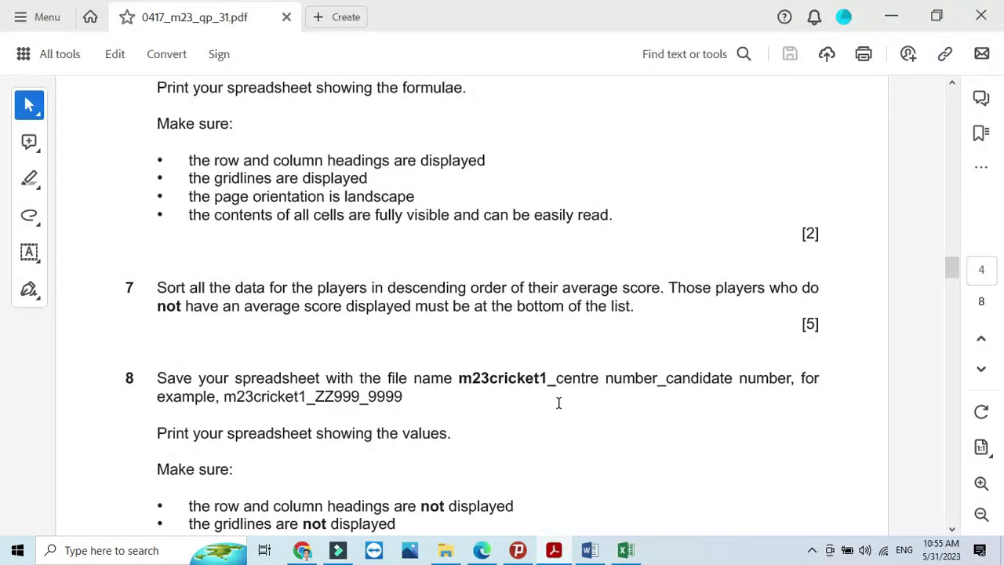
pyautogui.scroll(-3, 559, 402)
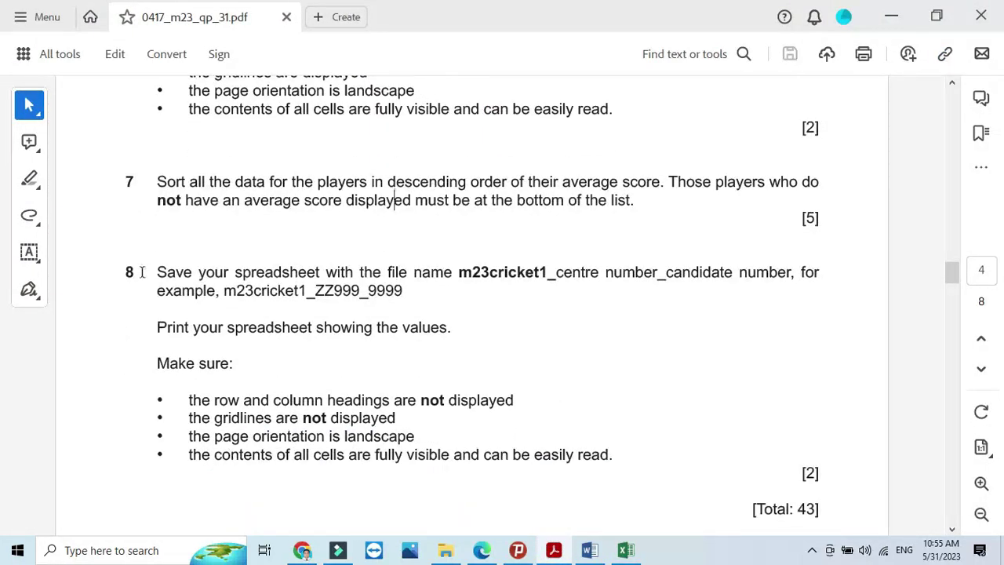
pyautogui.moveTo(159, 272); pyautogui.dragTo(546, 274)
pyautogui.hotkey('alt', 'Tab')
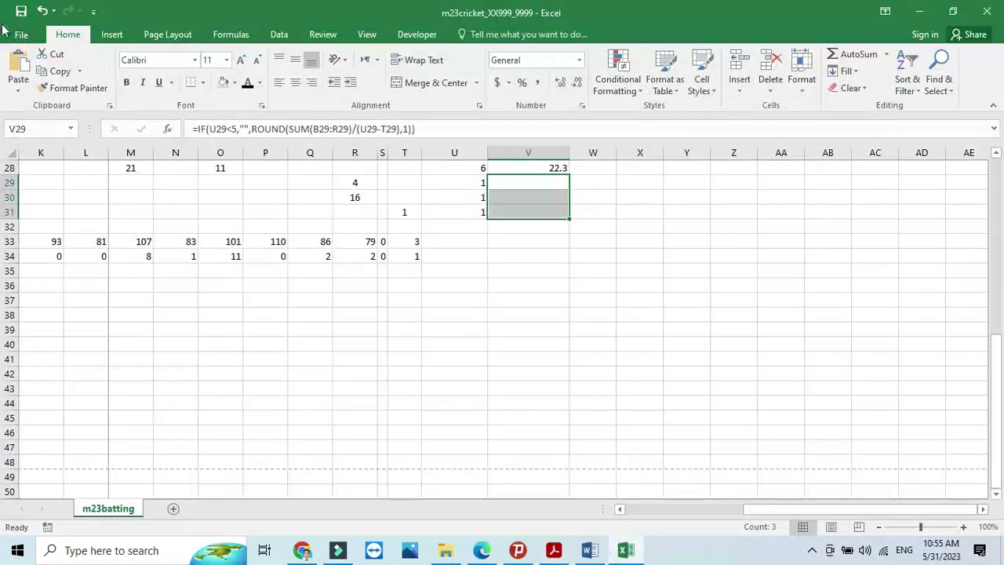
# Save a copy of the workbook as m23cricket1_XX999_9999 in the P3 folder.
pyautogui.click(19, 34)
pyautogui.click(55, 188)
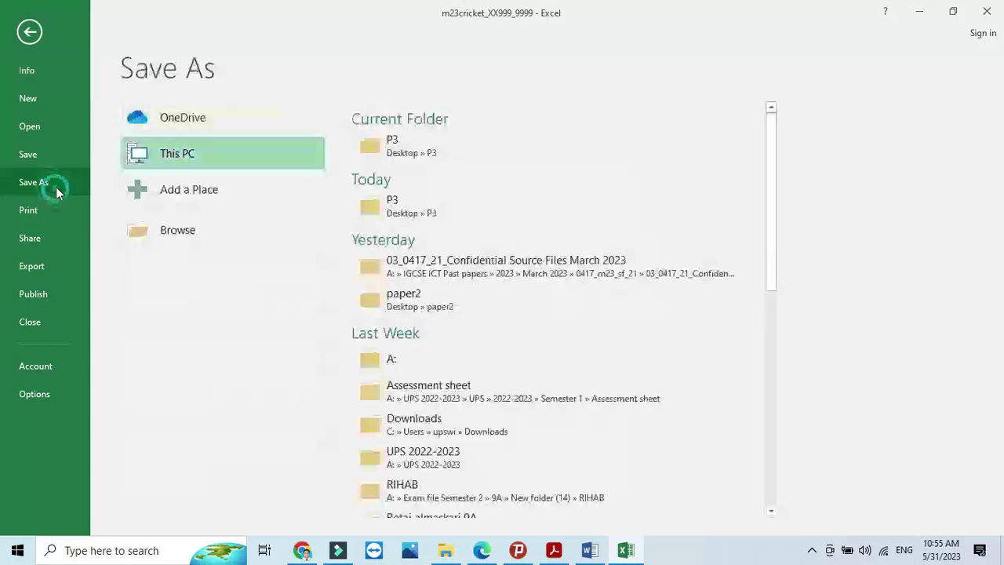
pyautogui.click(190, 231)
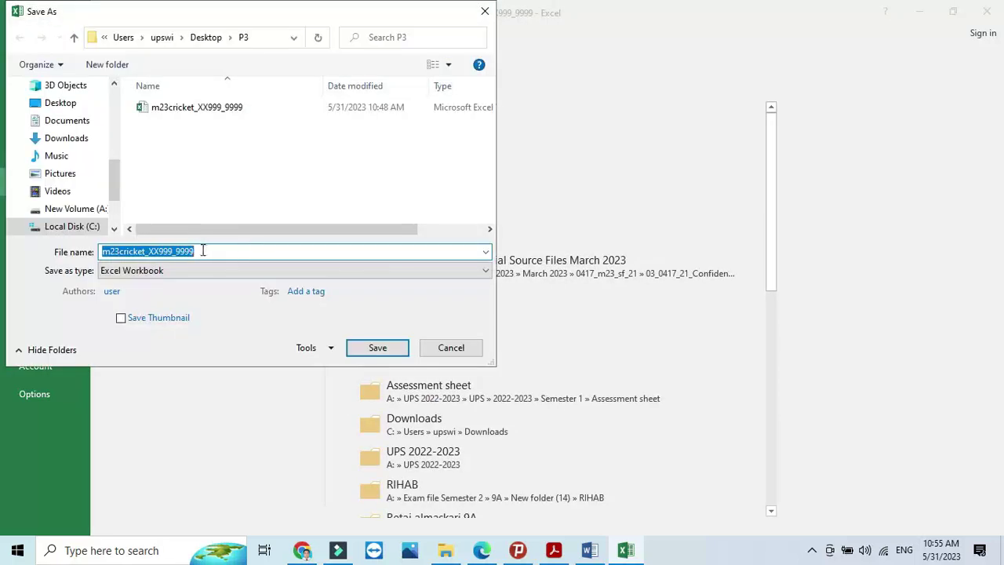
pyautogui.click(146, 251)
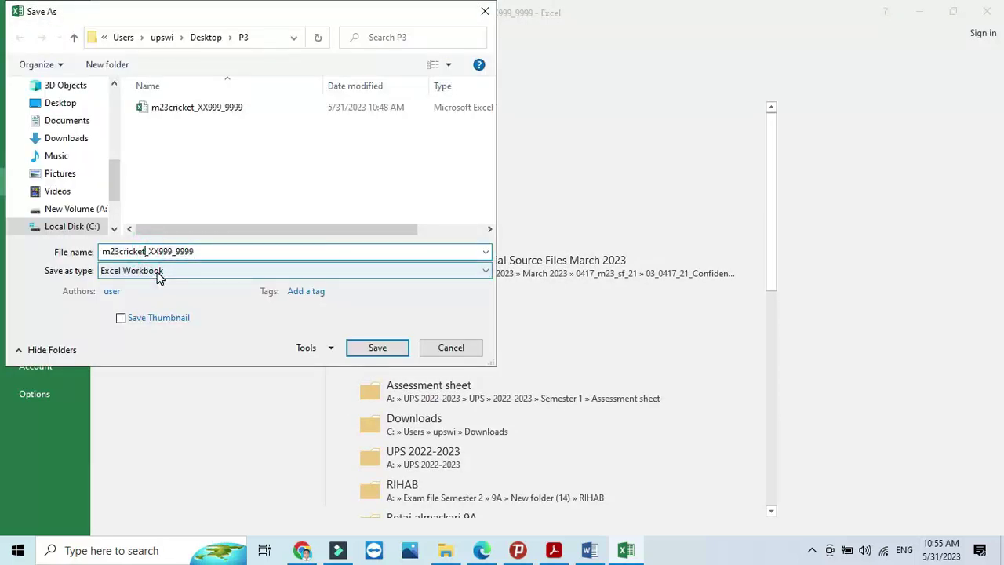
pyautogui.click(375, 347)
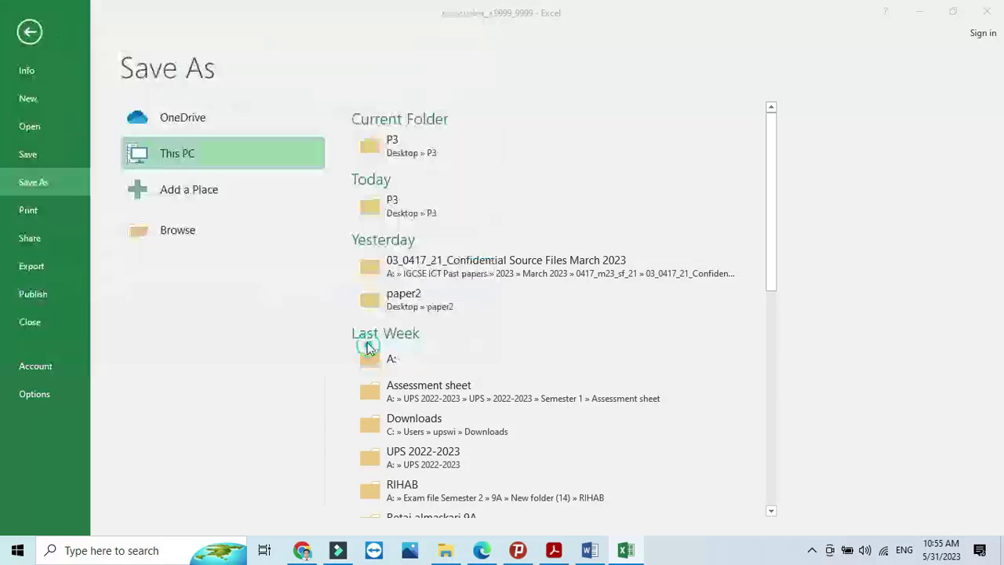
# Switch to the question paper PDF and read question 8's printing requirements for headings and gridlines.
pyautogui.click(554, 550)
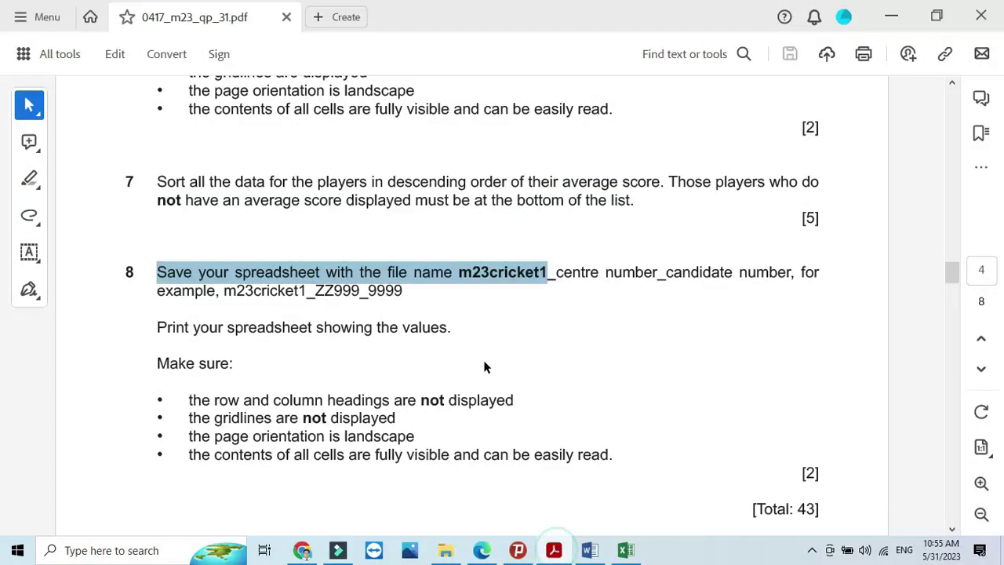
pyautogui.scroll(-2, 483, 361)
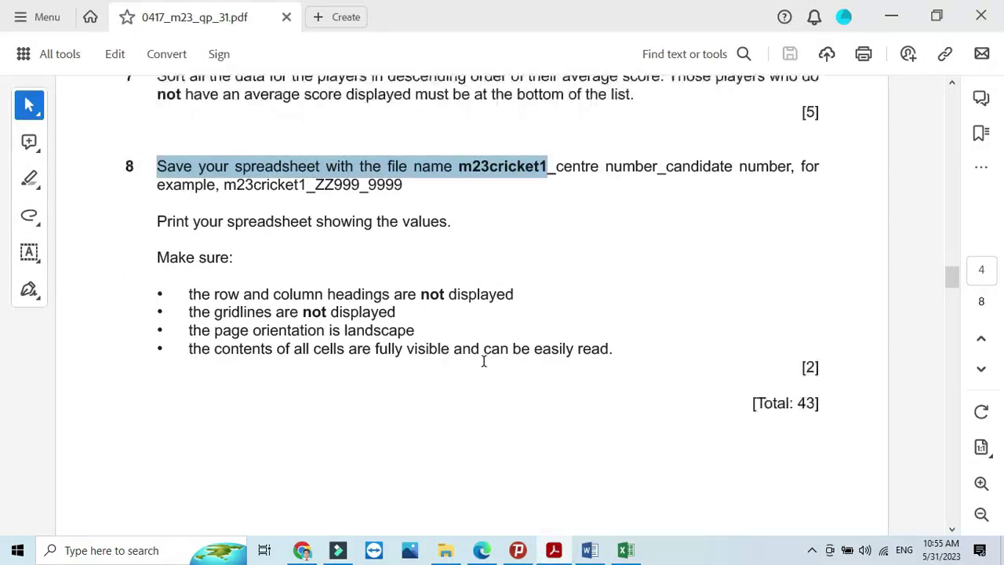
pyautogui.click(431, 294)
pyautogui.click(312, 311)
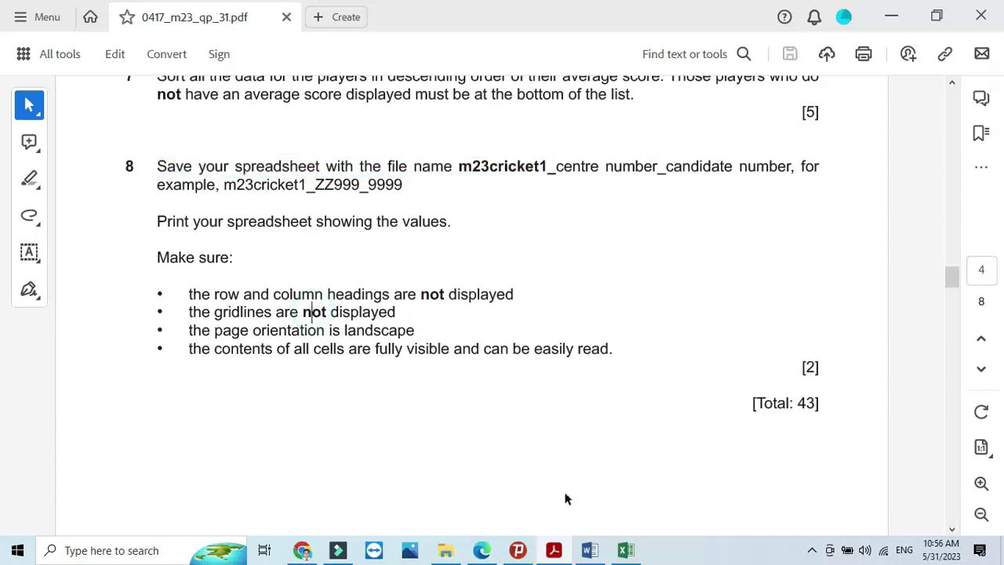
# Back in Excel, turn off printing of gridlines and row and column headings in Page Setup.
pyautogui.click(625, 549)
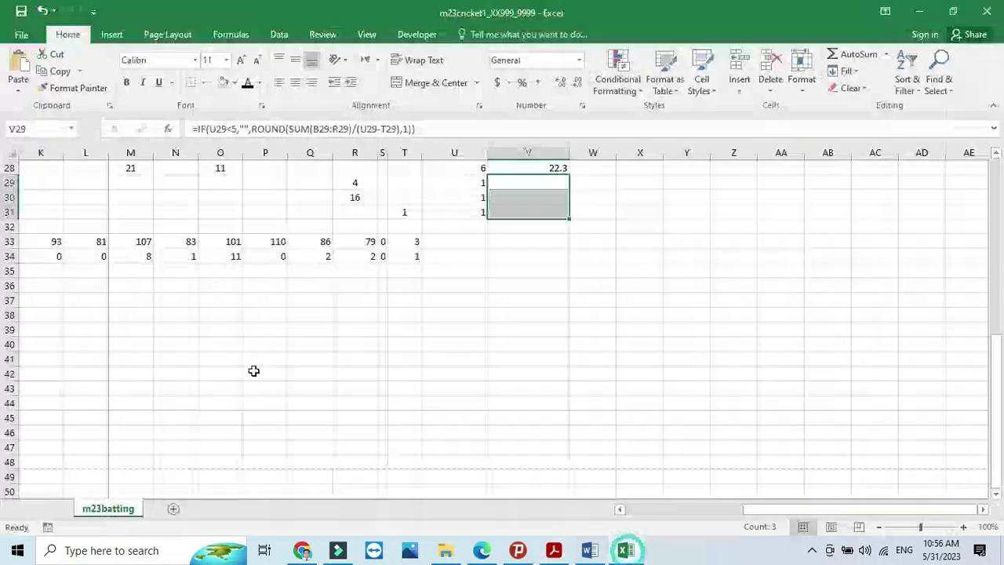
pyautogui.click(26, 35)
pyautogui.click(34, 207)
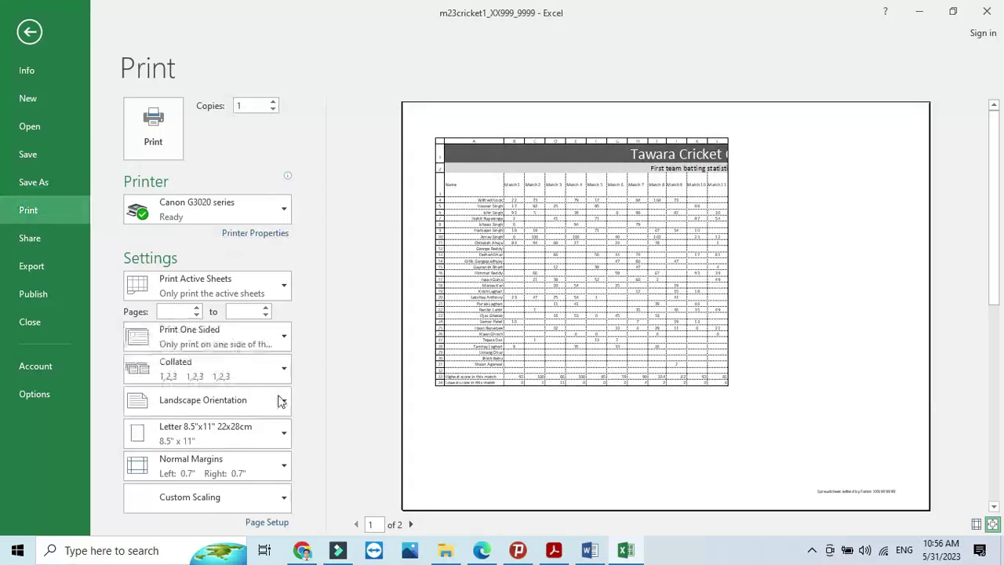
pyautogui.click(267, 521)
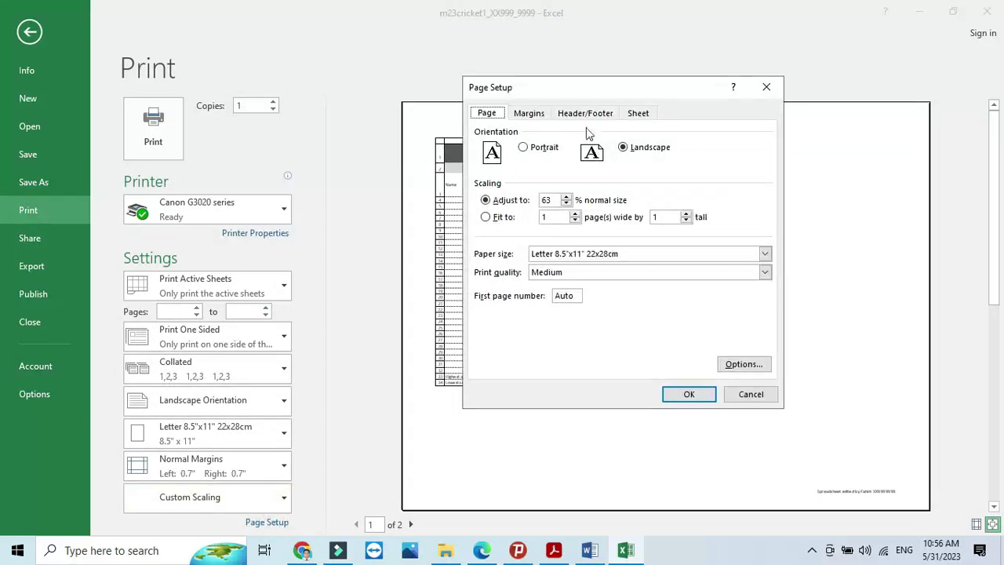
pyautogui.click(638, 113)
pyautogui.click(485, 216)
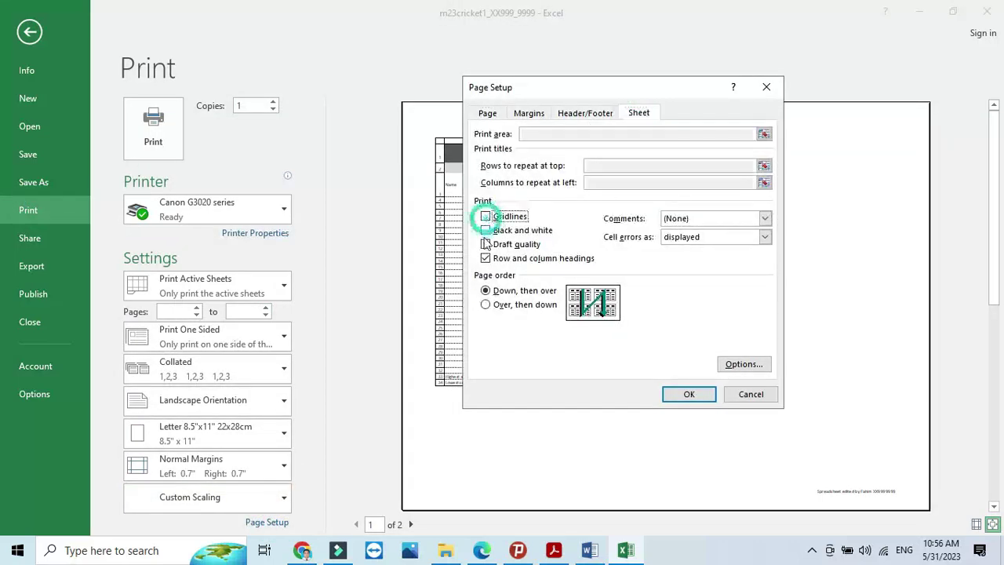
pyautogui.click(485, 258)
# Highlight question 8's landscape and full-visibility requirements in the question paper PDF, then return to Excel's Page Setup.
pyautogui.click(553, 549)
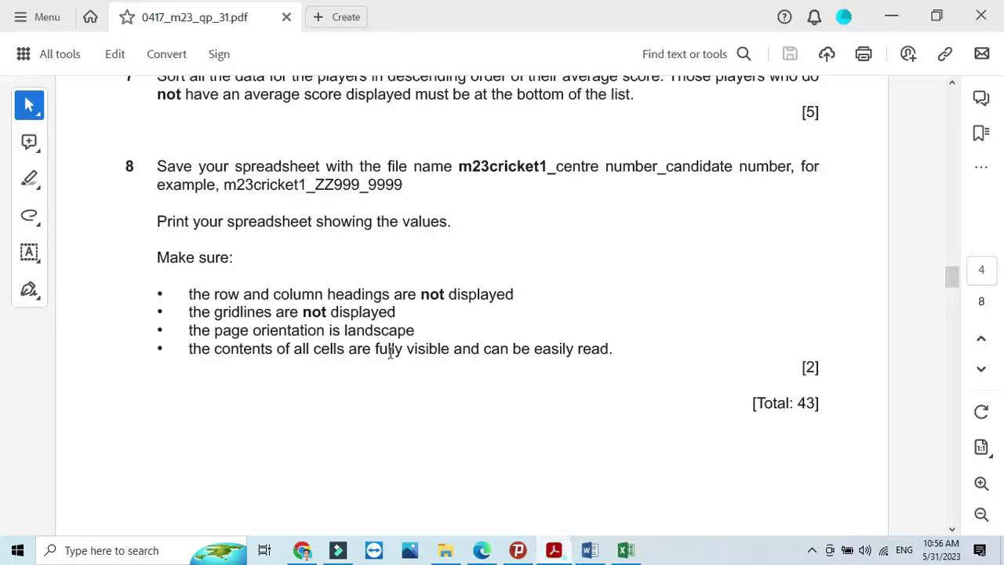
pyautogui.moveTo(214, 330); pyautogui.dragTo(448, 350)
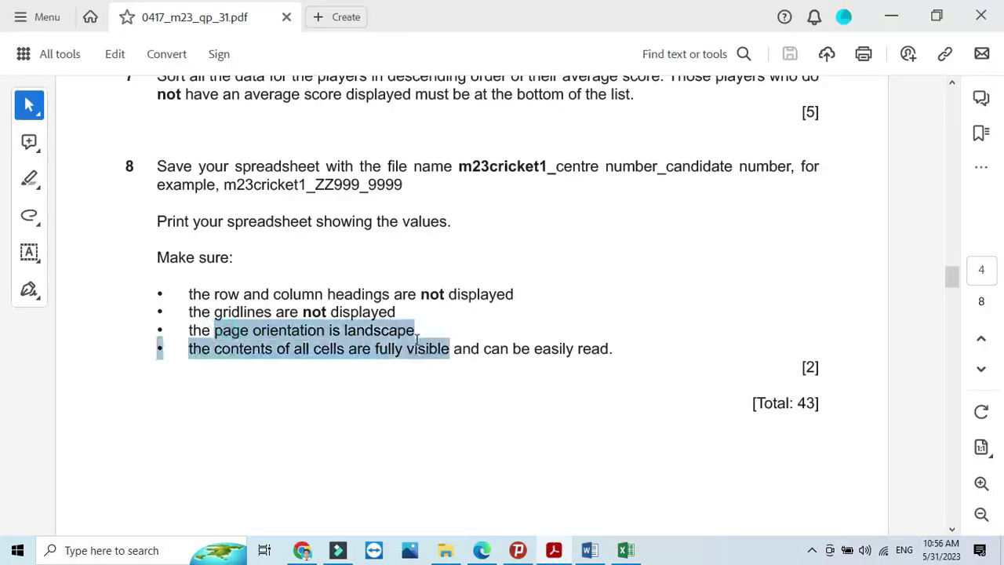
pyautogui.click(625, 550)
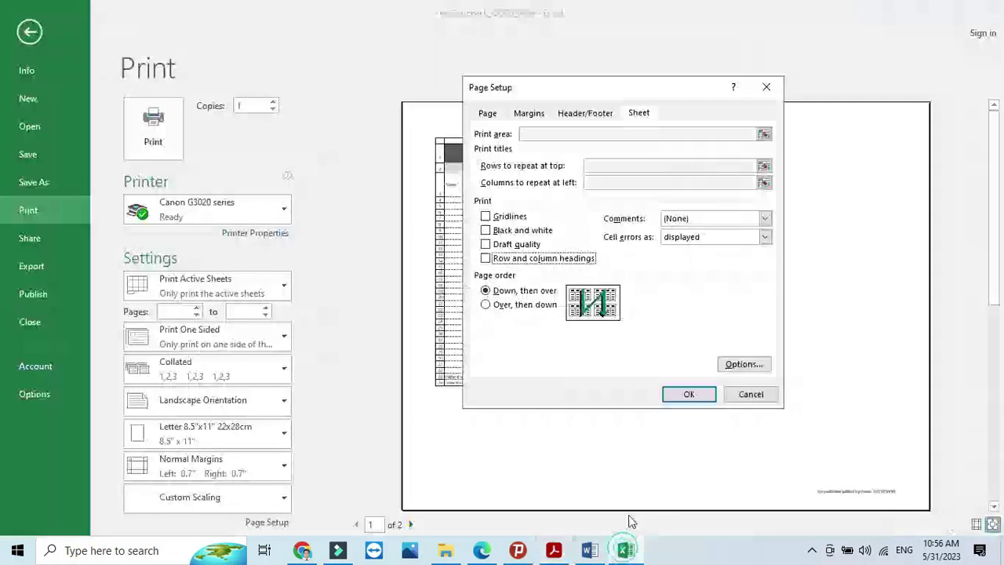
# Apply the page setup, check both pages of the print preview and return to the worksheet.
pyautogui.click(702, 399)
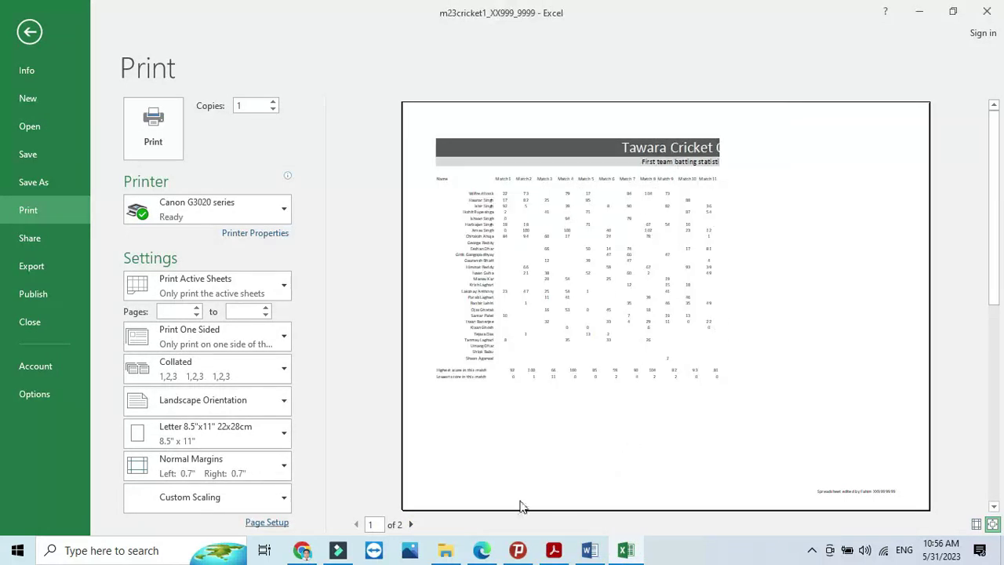
pyautogui.click(410, 524)
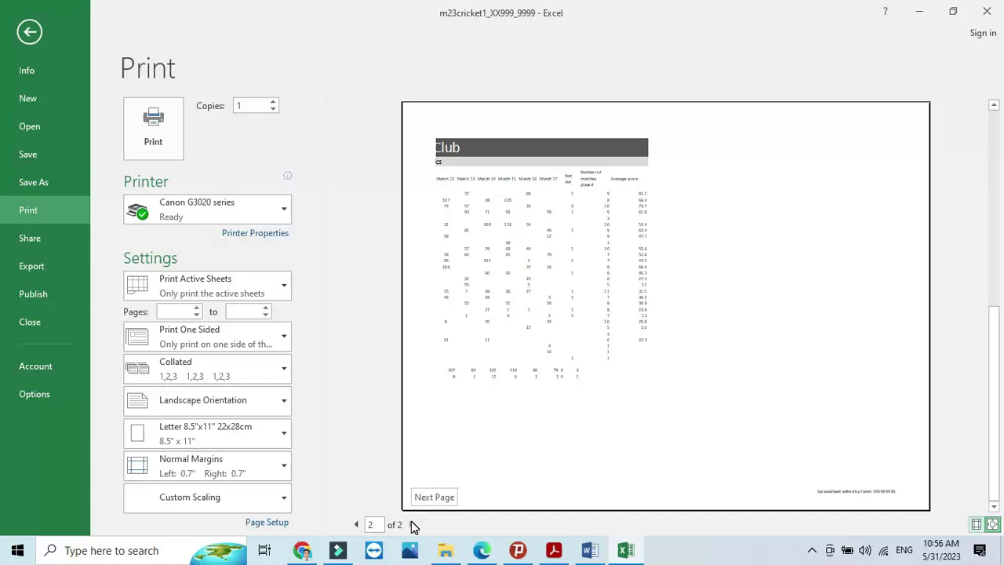
pyautogui.click(356, 524)
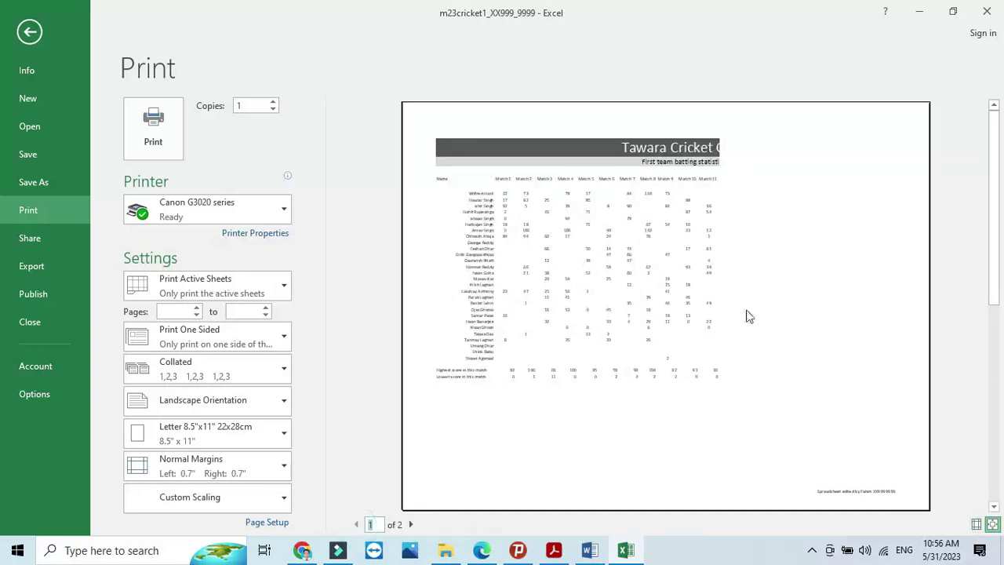
pyautogui.click(276, 523)
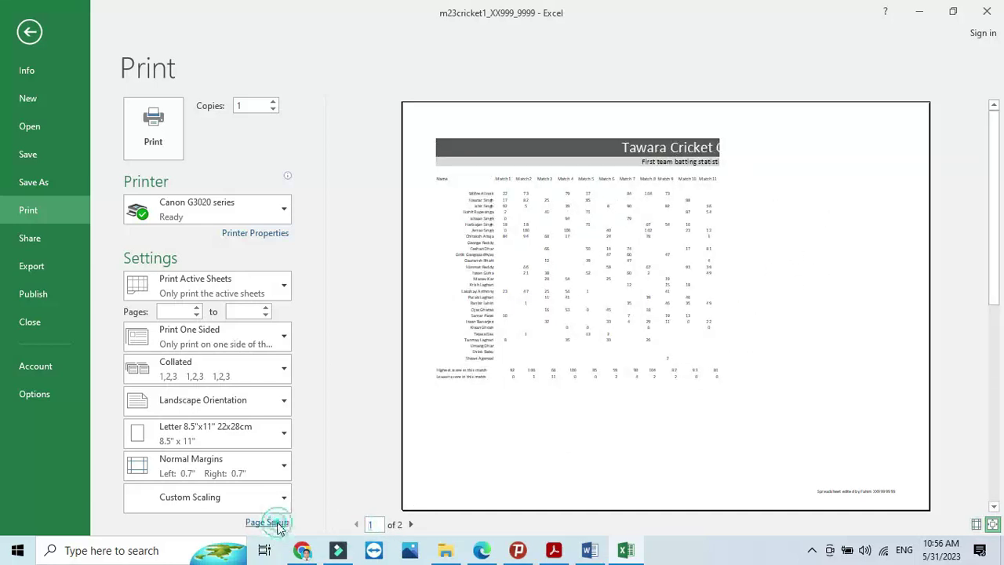
pyautogui.click(751, 395)
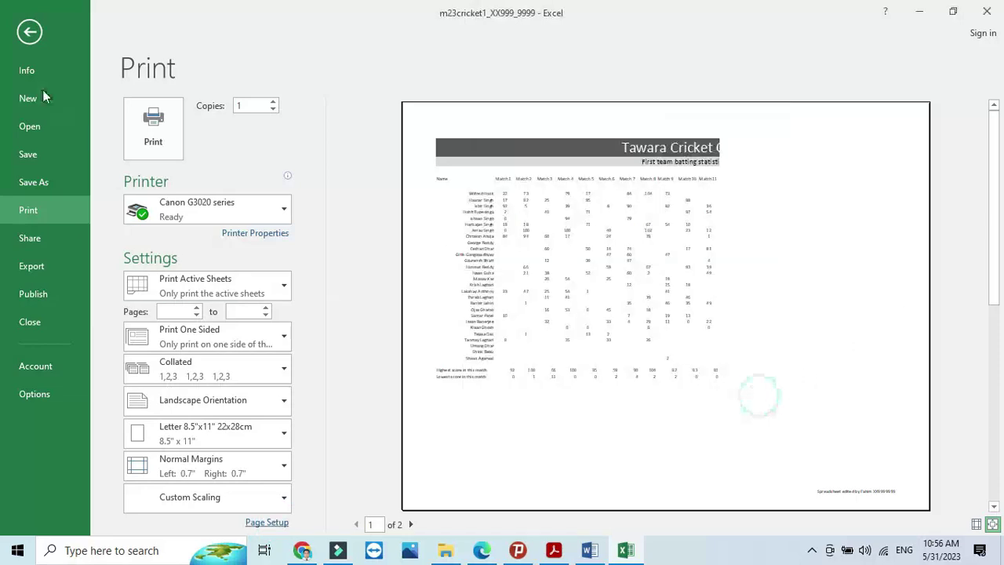
pyautogui.click(30, 31)
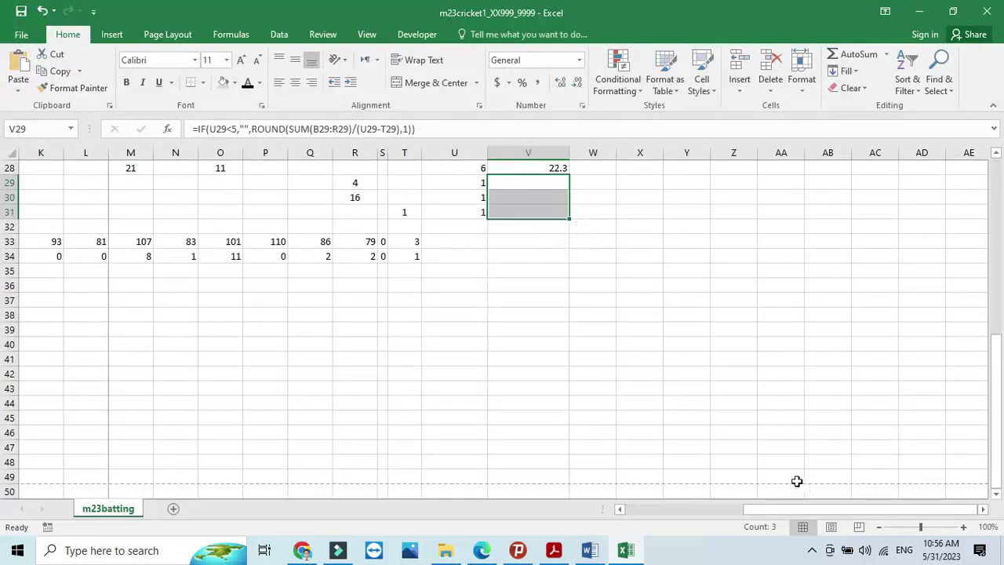
# In Page Break Preview, move the page break after column L to the outer edge of column V so all columns share one page.
pyautogui.click(859, 527)
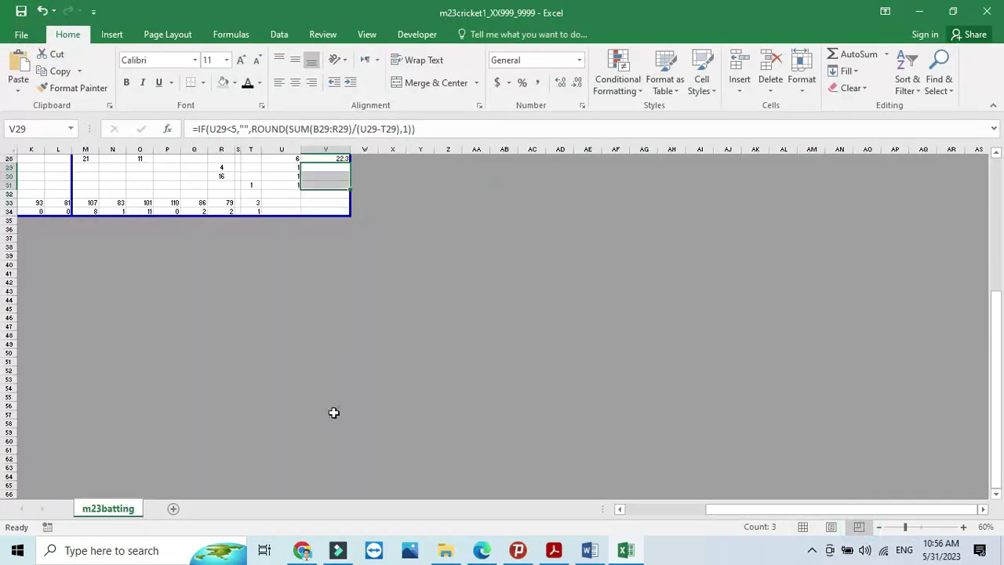
pyautogui.scroll(5, 334, 412)
pyautogui.moveTo(722, 509); pyautogui.dragTo(604, 509)
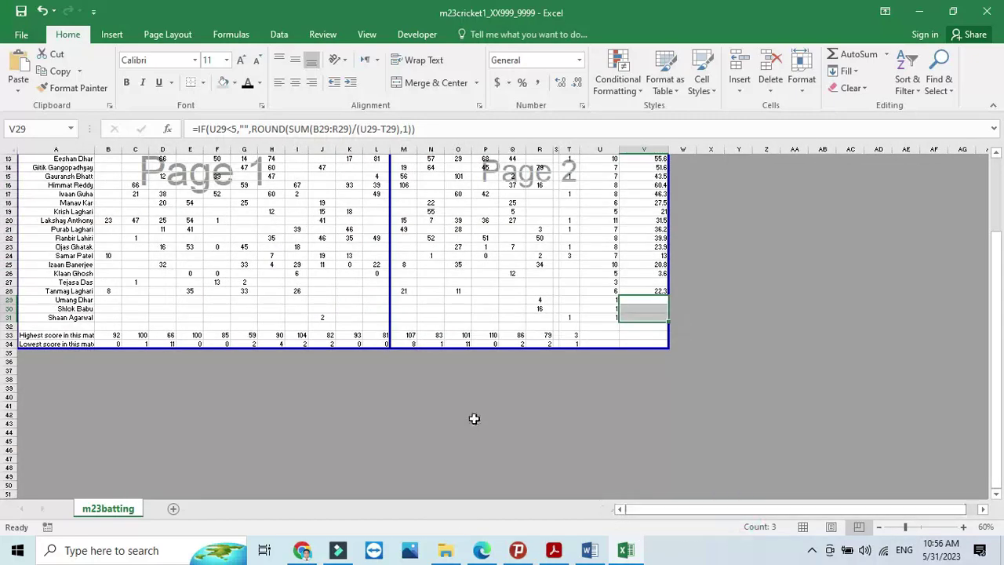
pyautogui.scroll(4, 474, 417)
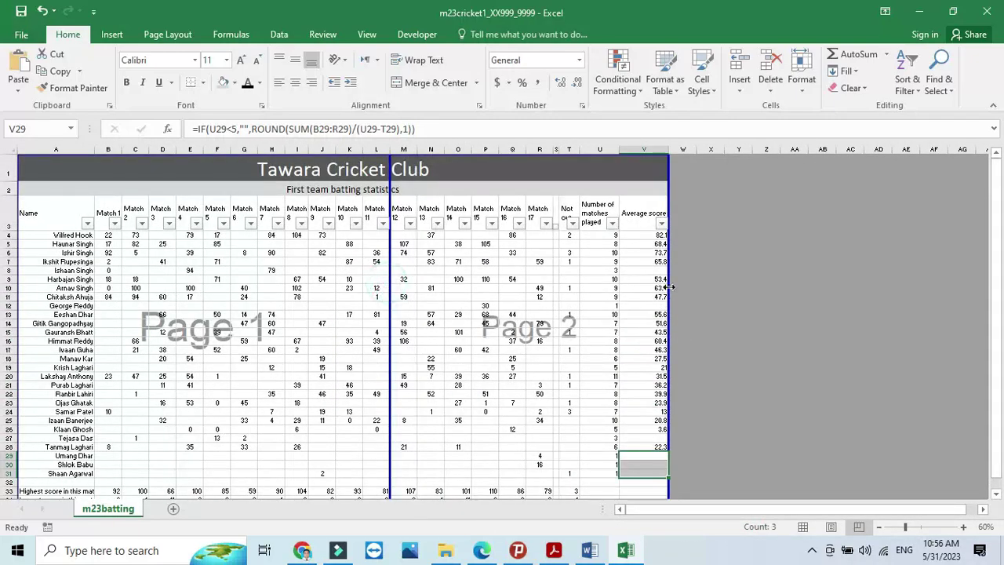
pyautogui.moveTo(668, 291); pyautogui.dragTo(667, 291)
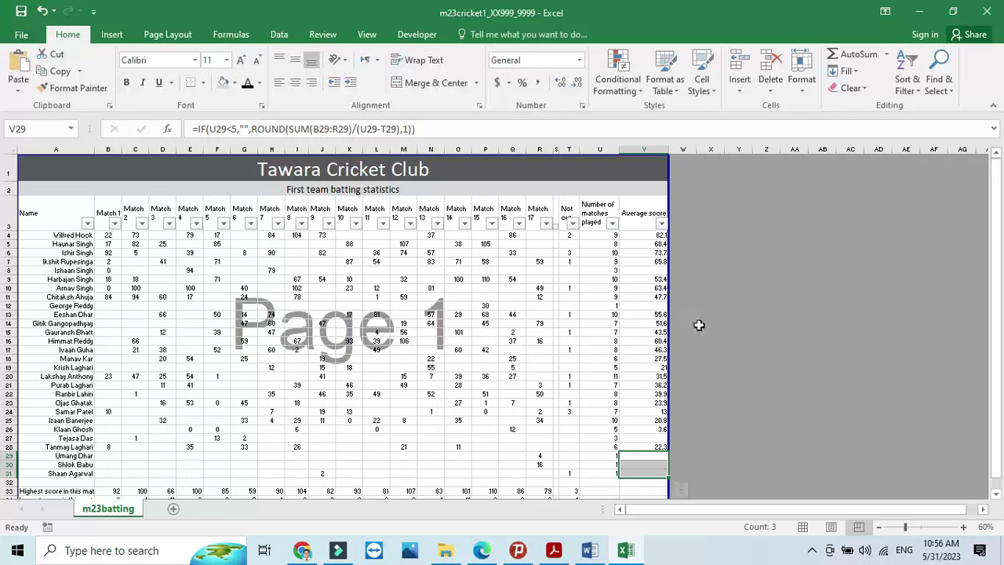
# Check the bottom of the sheet's print area, then review the printout in the print preview.
pyautogui.scroll(-5, 699, 324)
pyautogui.click(21, 34)
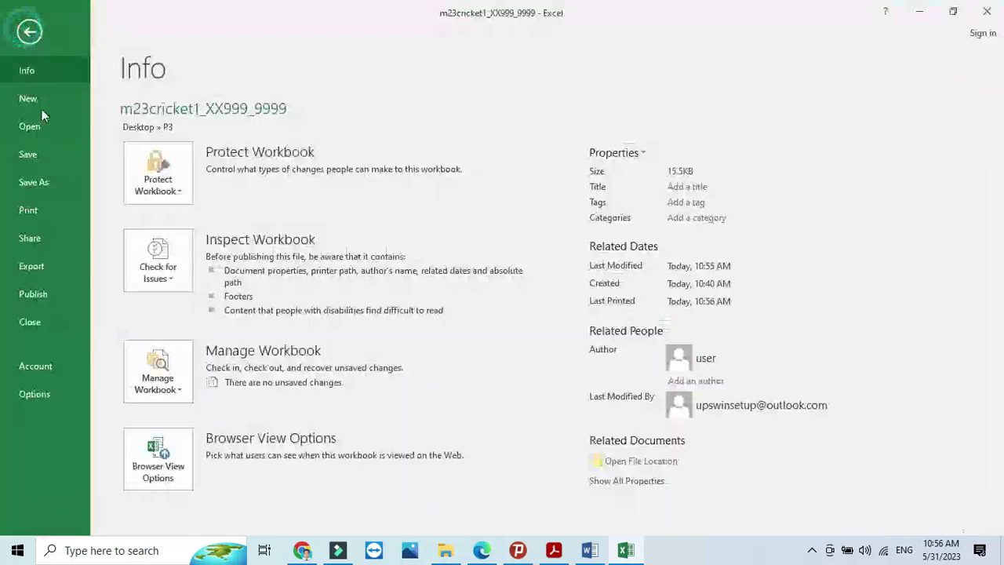
pyautogui.click(40, 213)
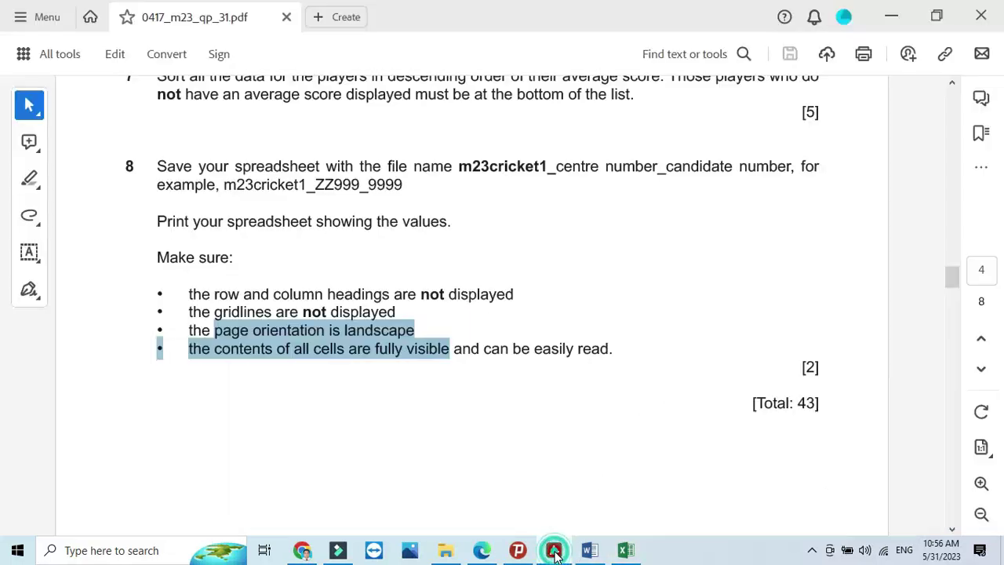
# Switch to the question paper PDF and recheck question 8's file name and printing requirements.
pyautogui.click(554, 550)
pyautogui.scroll(-2, 473, 367)
pyautogui.scroll(3, 473, 368)
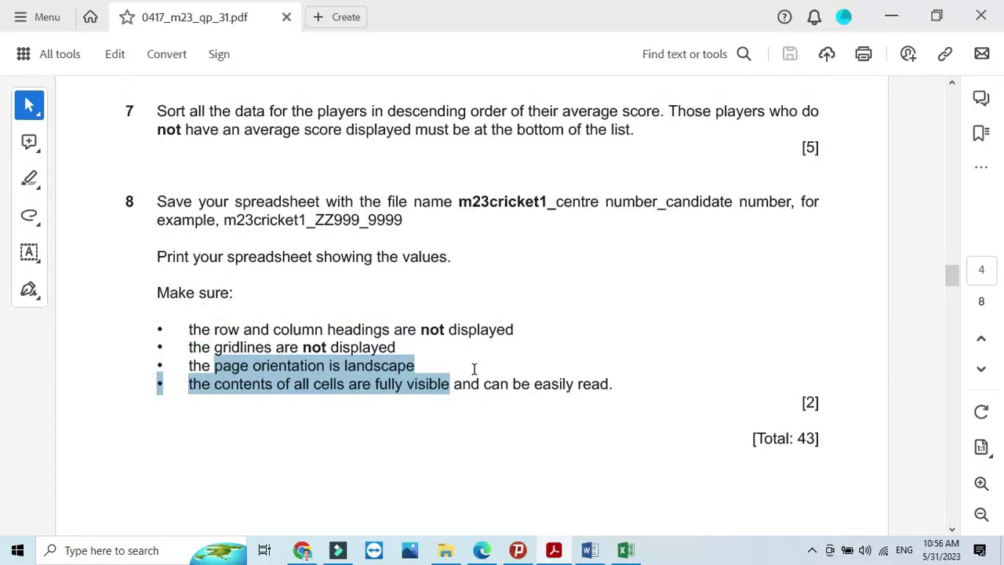